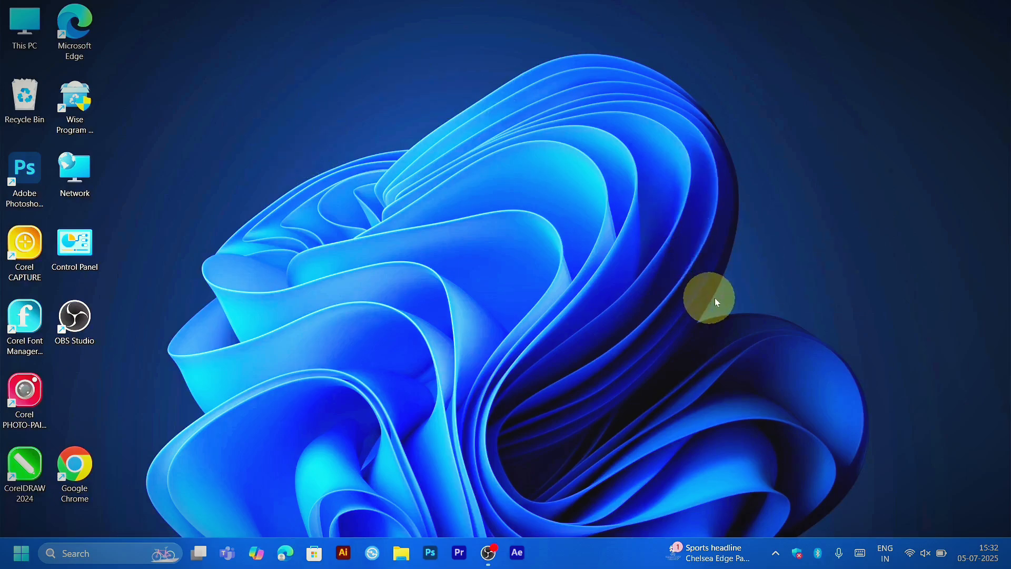
right_click(490, 308)
left_click(482, 262)
right_click(464, 257)
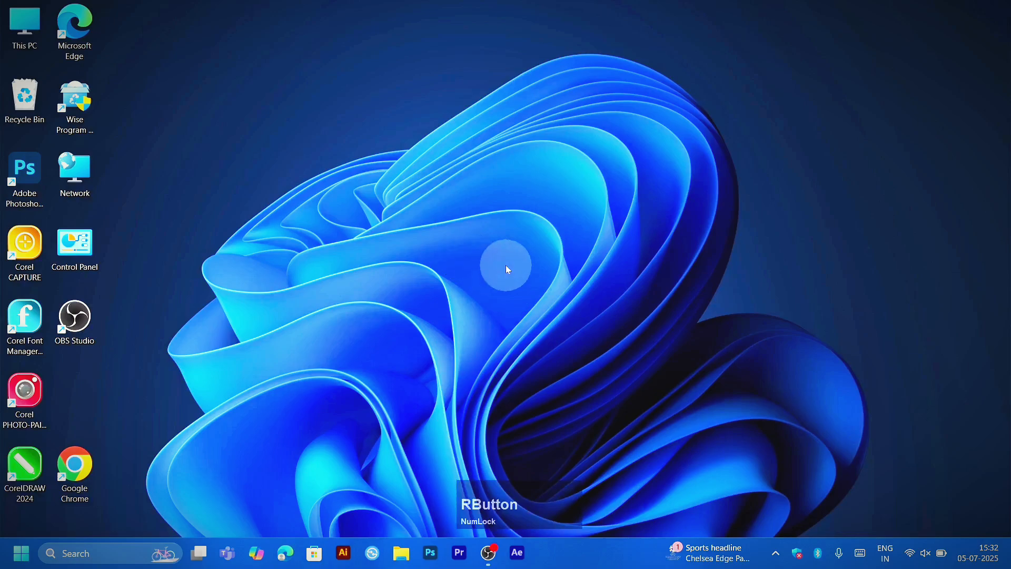
left_click(421, 248)
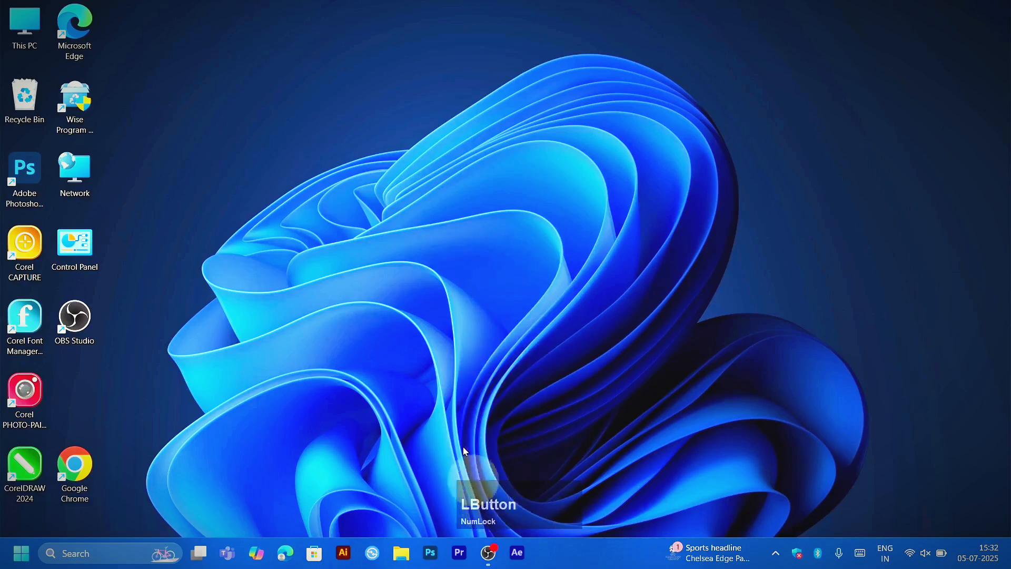
right_click(488, 215)
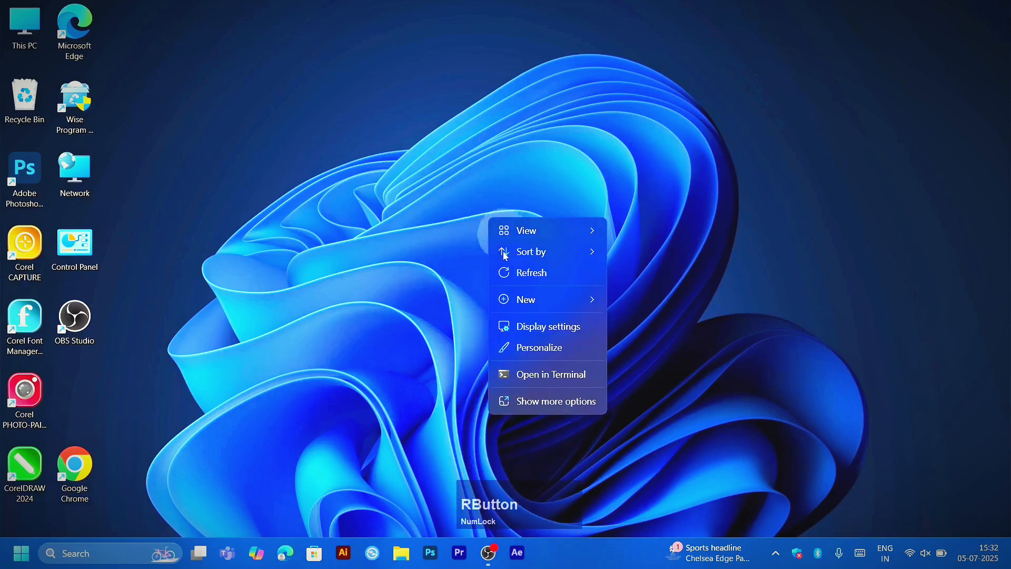
left_click(500, 271)
scroll(480, 262, "up", 1)
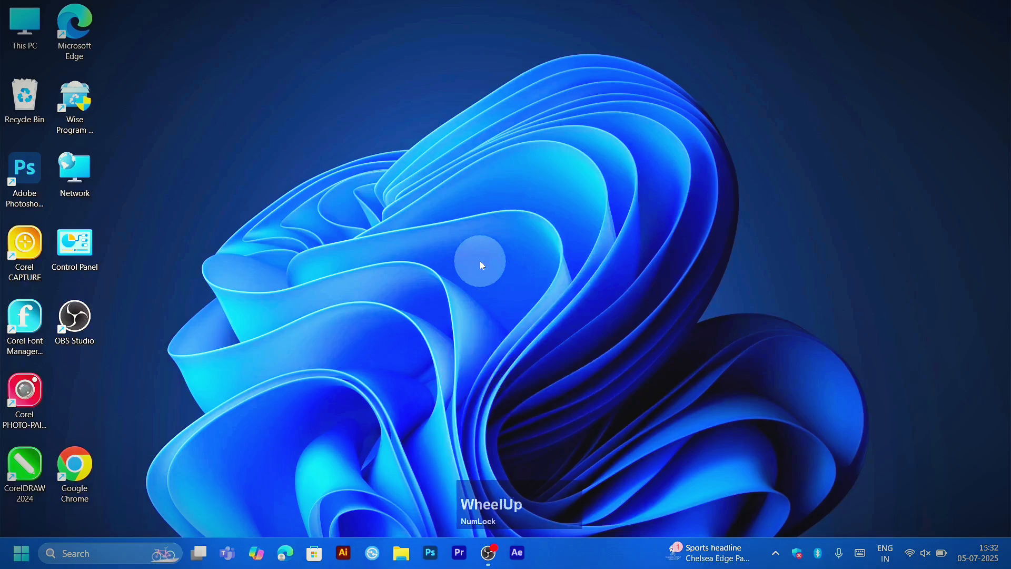
scroll(482, 264, "down", 1)
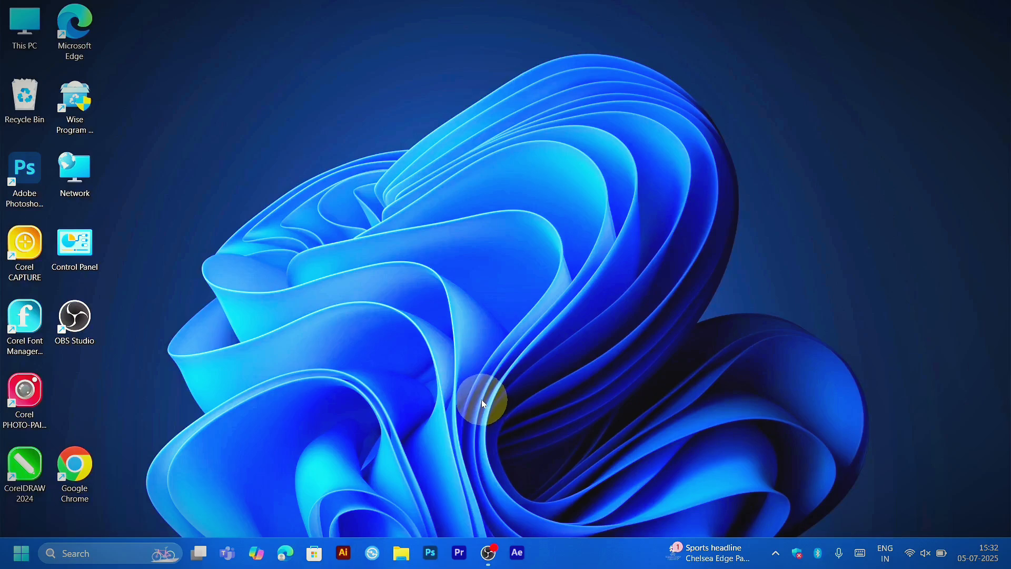
Step: Enlarge the desktop icons to a very large size and shrink them back to small icons
key("ctrl")
key("Num_Lock")
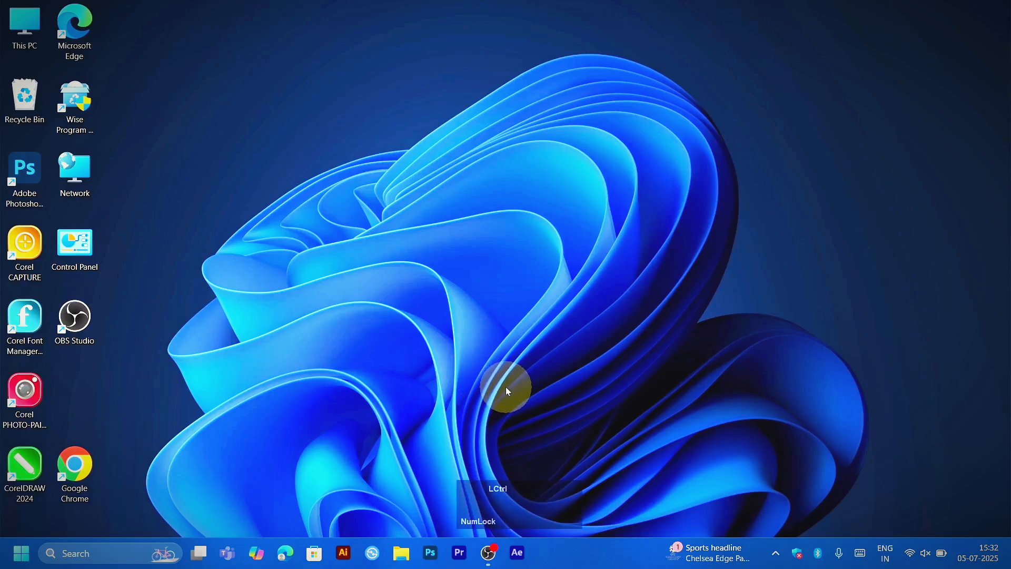
scroll(506, 386, "up", 2)
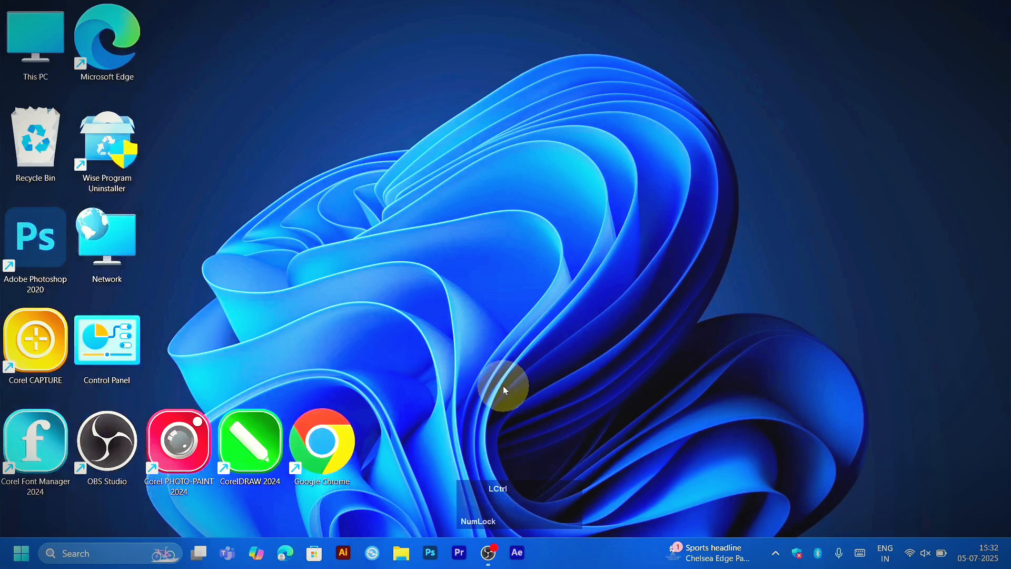
scroll(504, 388, "up", 2)
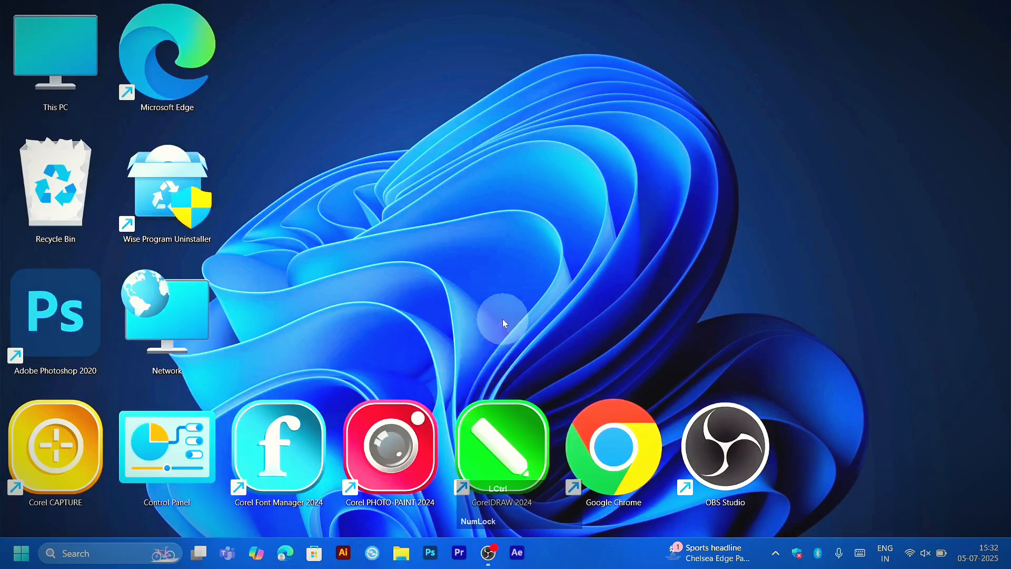
scroll(504, 322, "down", 3)
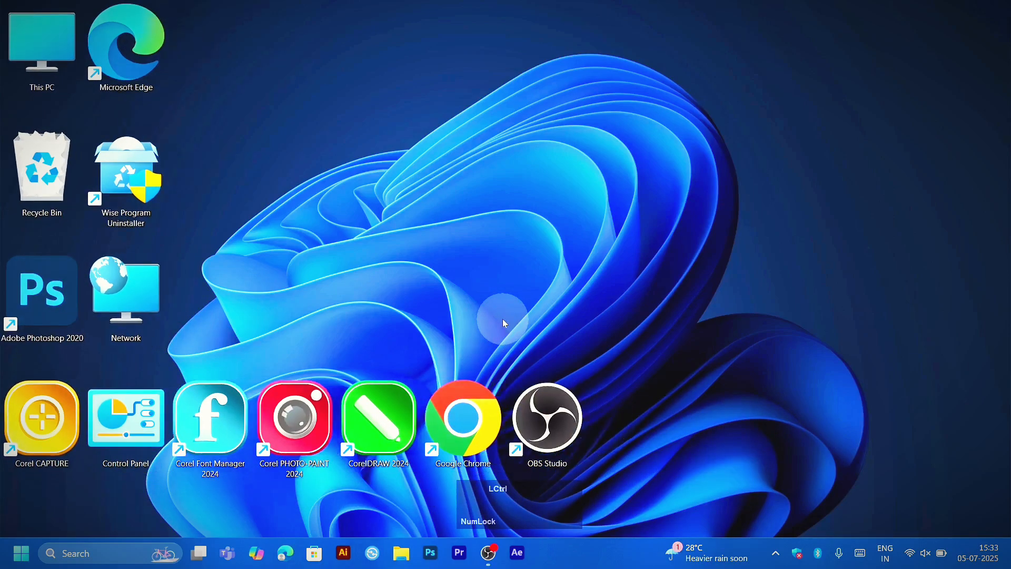
scroll(504, 322, "down", 2)
scroll(504, 323, "down", 1)
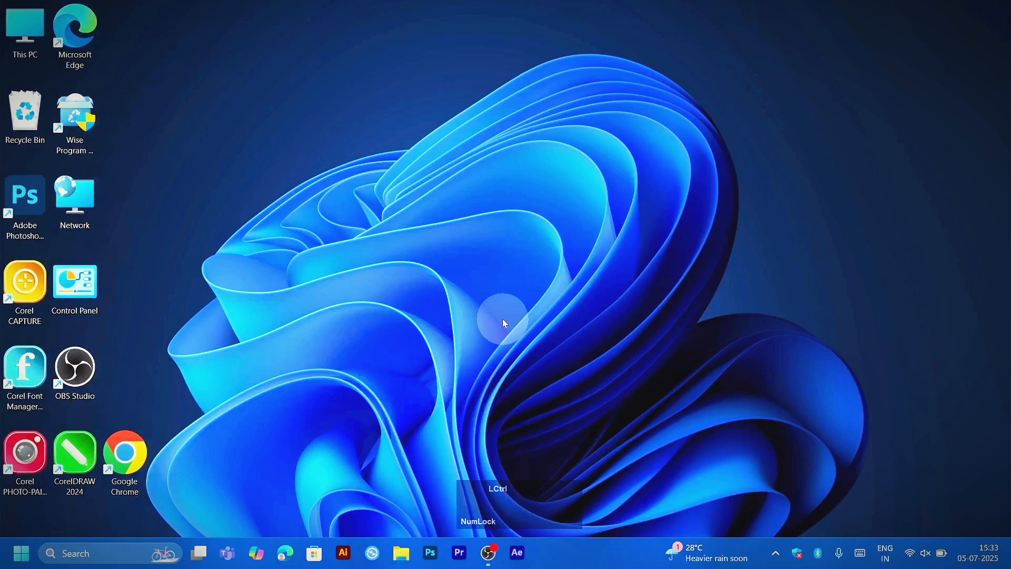
scroll(504, 323, "up", 3)
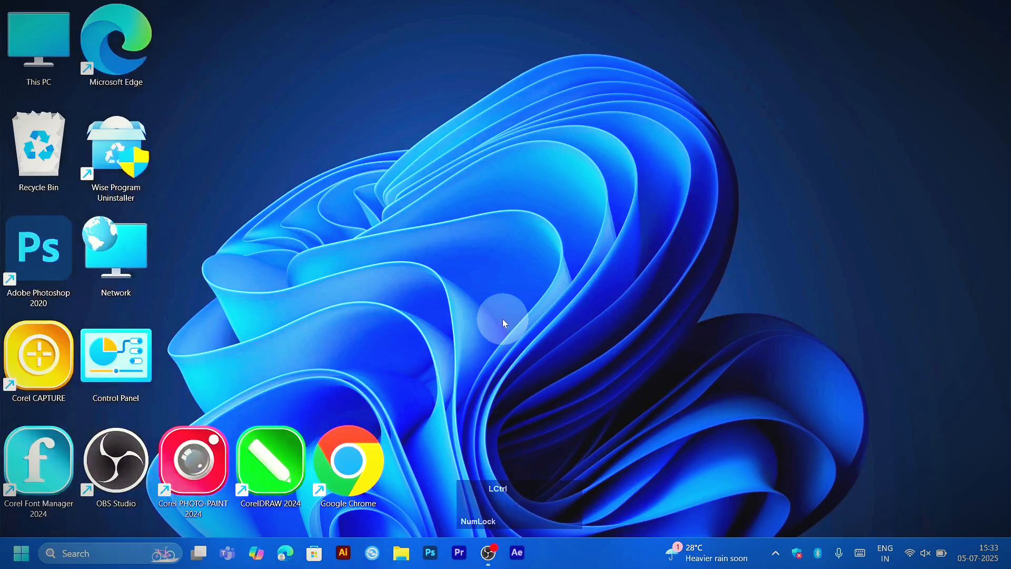
scroll(504, 322, "down", 2)
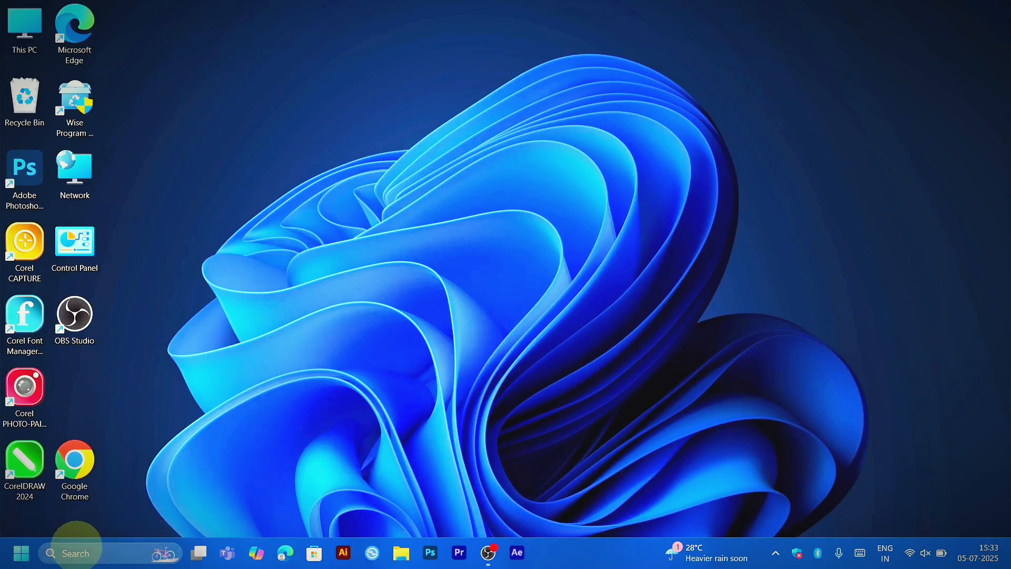
Step: Search Windows for "word" and launch the best match
left_click(79, 553)
type("word")
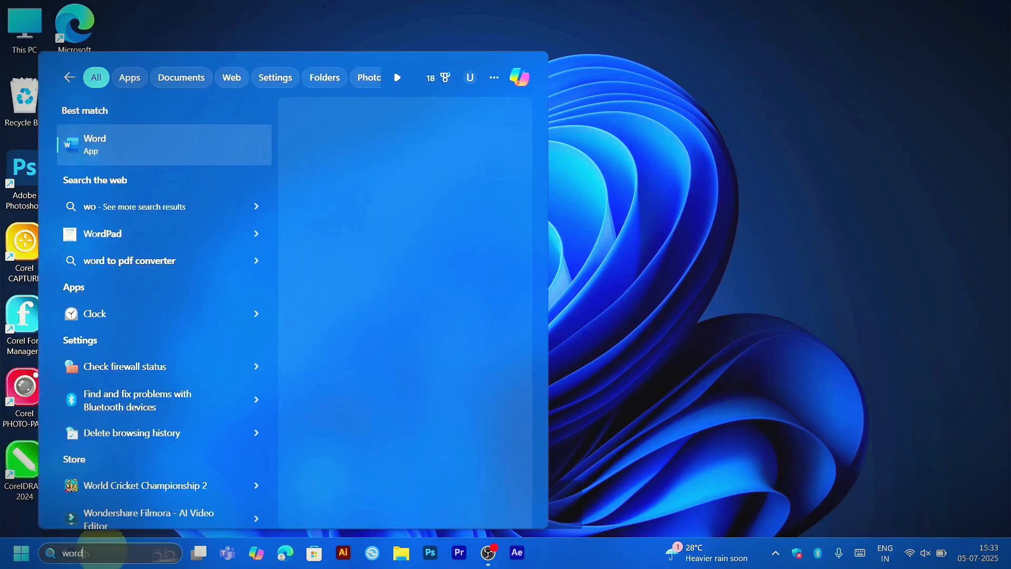
key("Return")
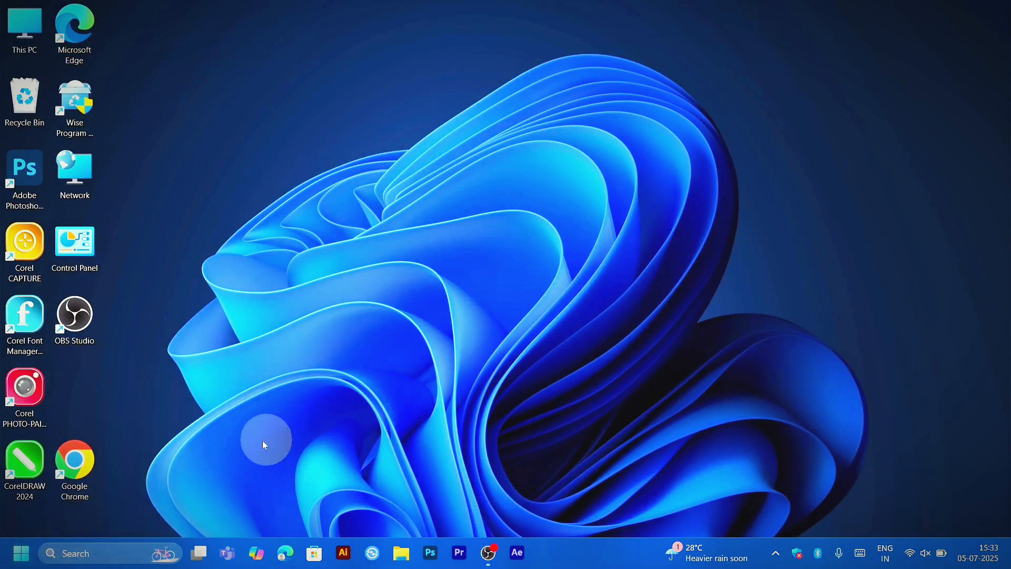
Step: Browse the full alphabetical list of installed apps down to the W entries and close it
left_click(21, 553)
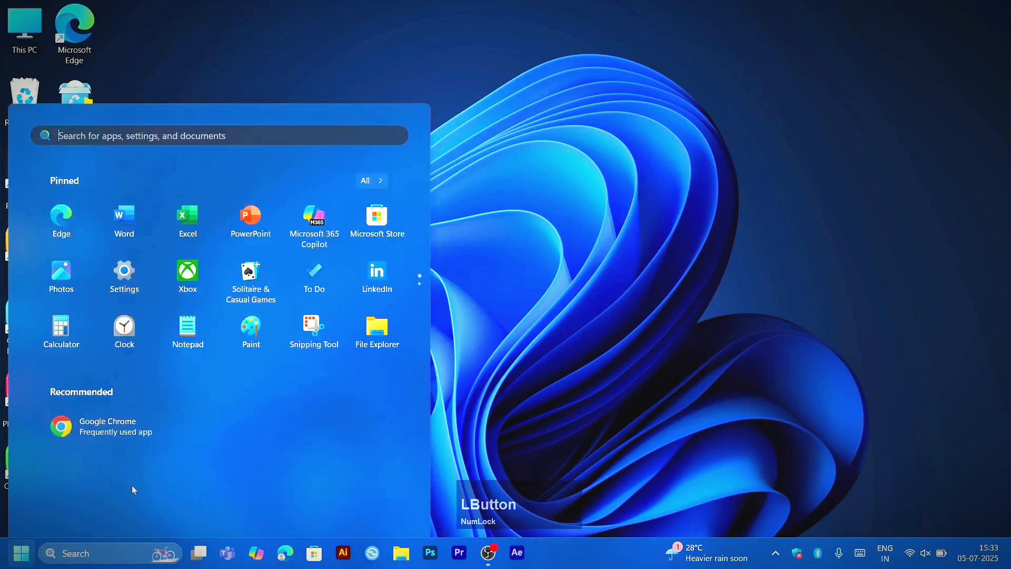
left_click(368, 127)
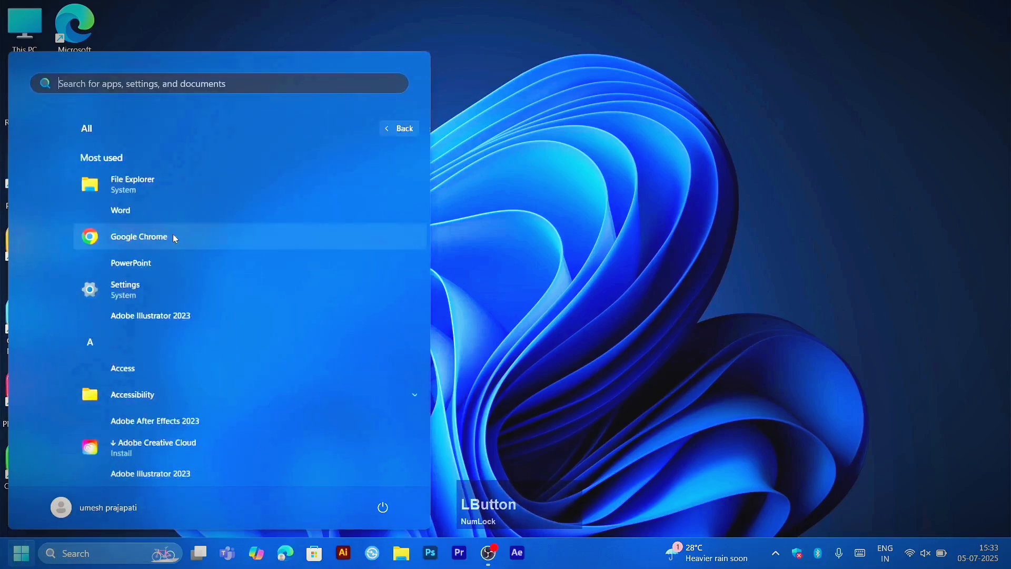
scroll(175, 238, "down", 15)
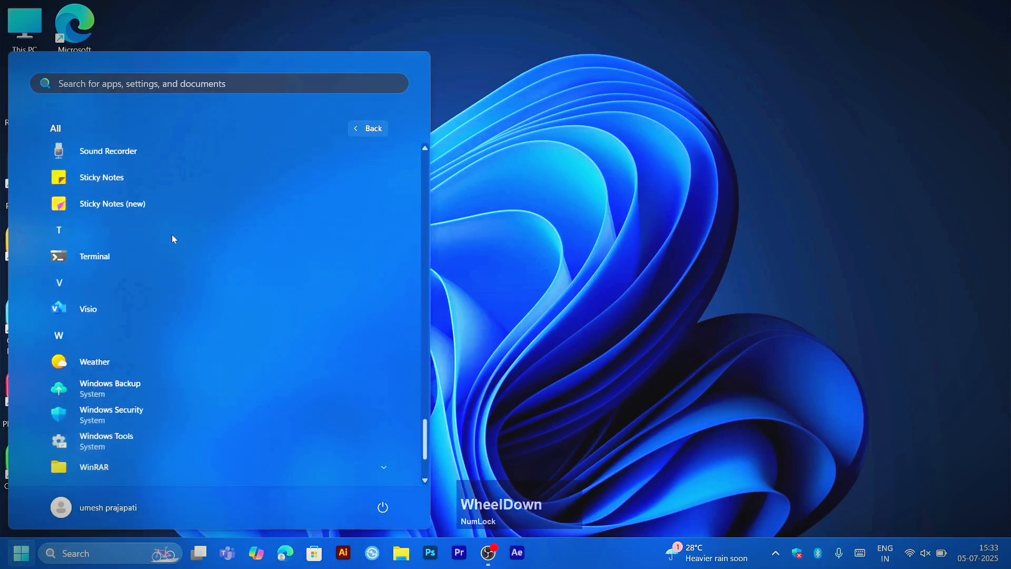
scroll(172, 235, "down", 3)
left_click(525, 276)
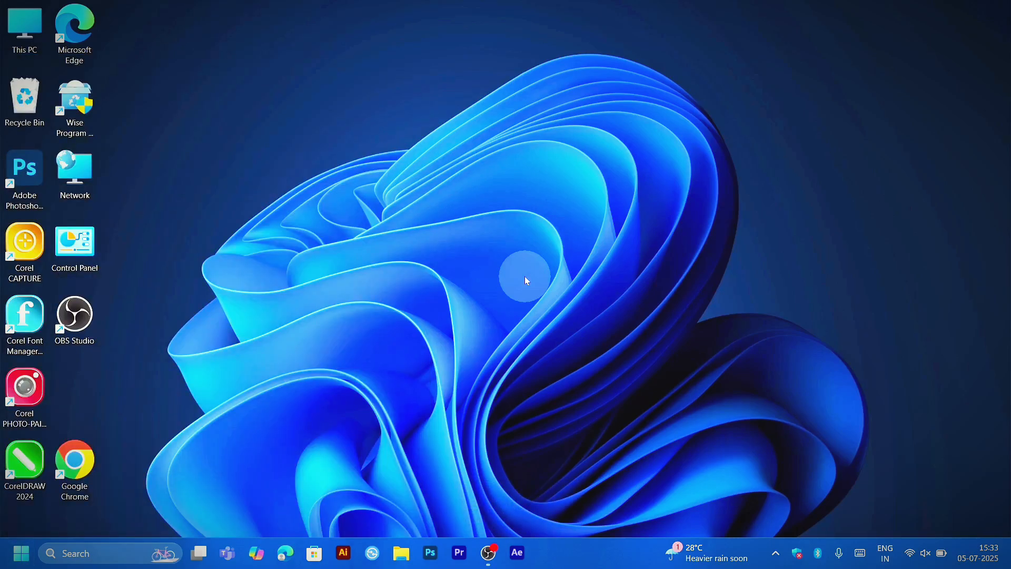
Step: Launch Word by running the command winword and create a blank document
key("super")
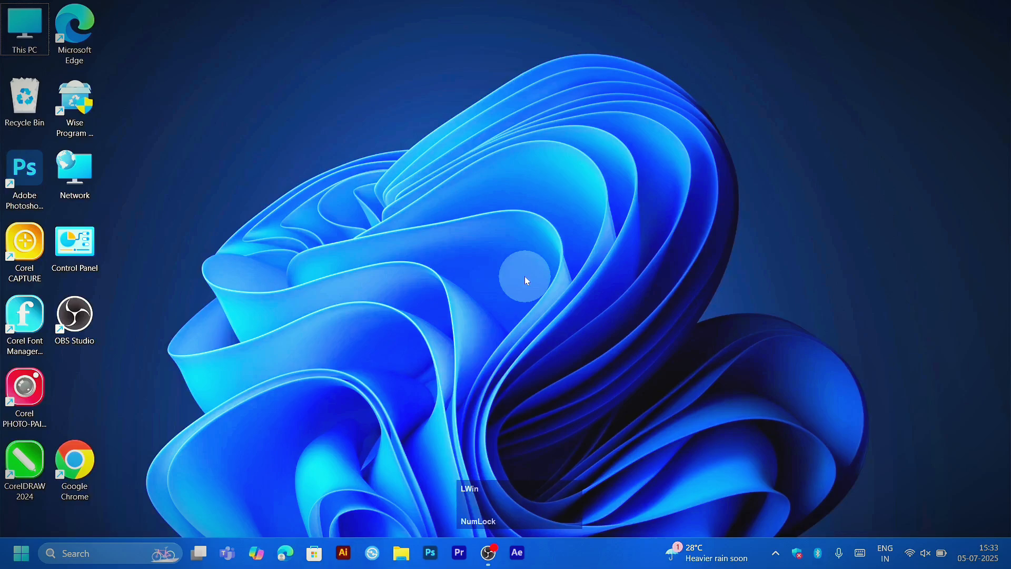
key("super+r")
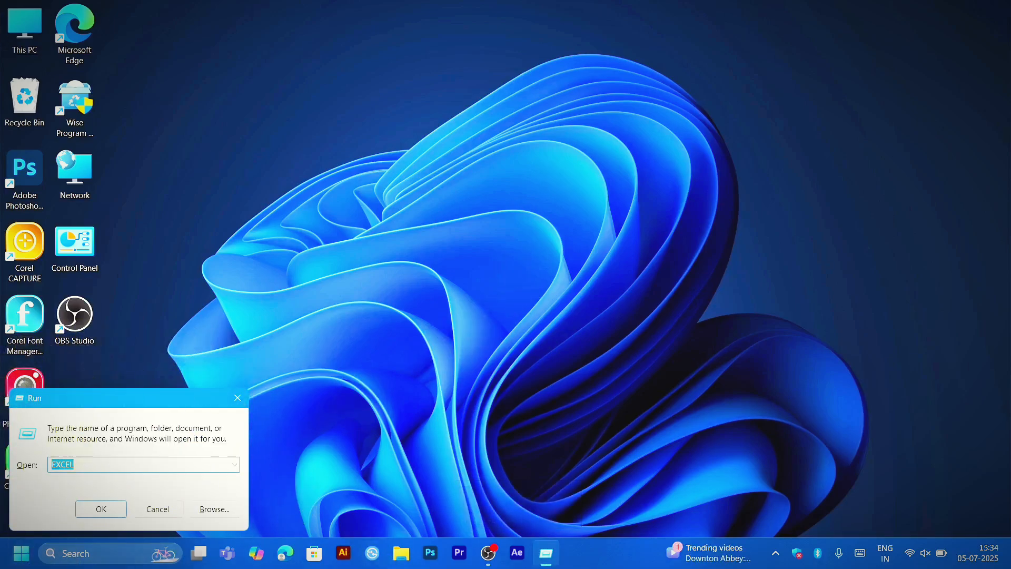
type("winword")
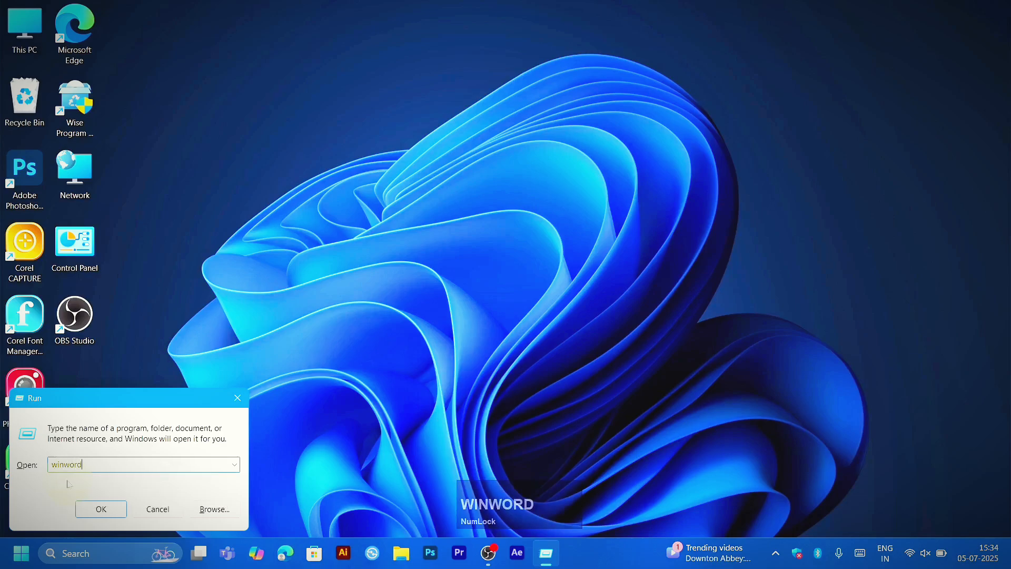
key("Return")
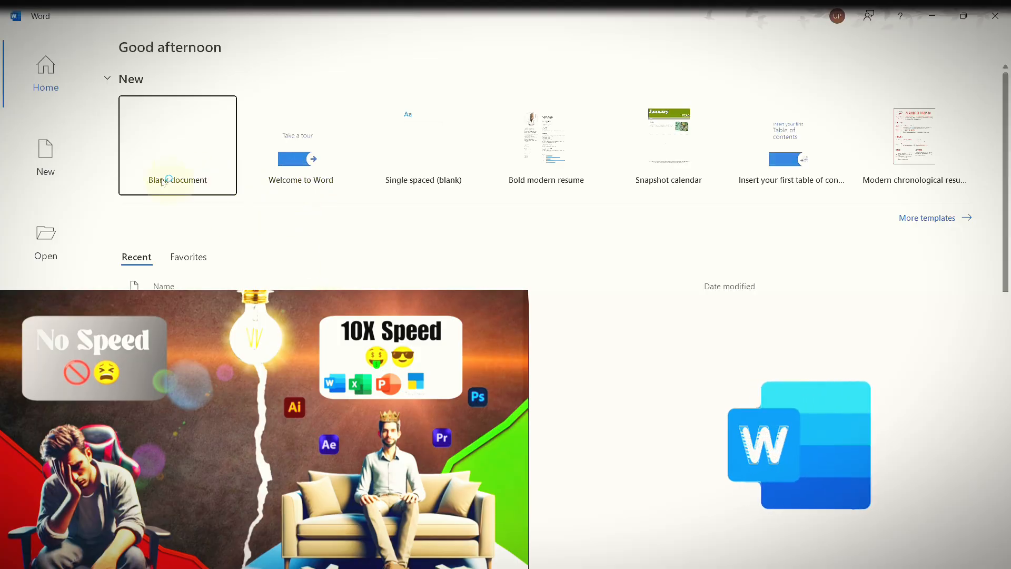
left_click(148, 193)
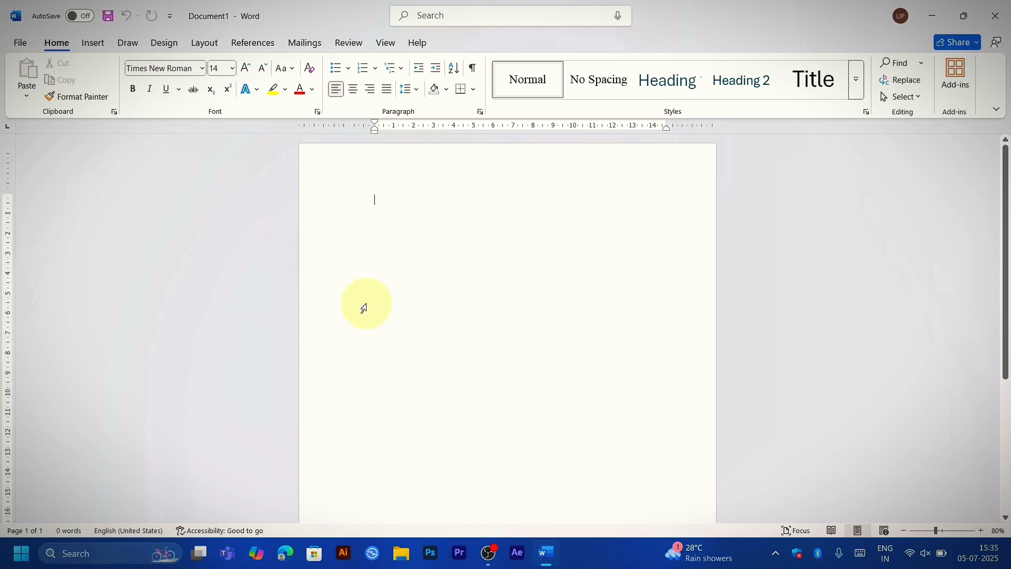
Step: View the blank page at different zoom levels between 10% and 137%, finishing at about 87%
key("Num_Lock")
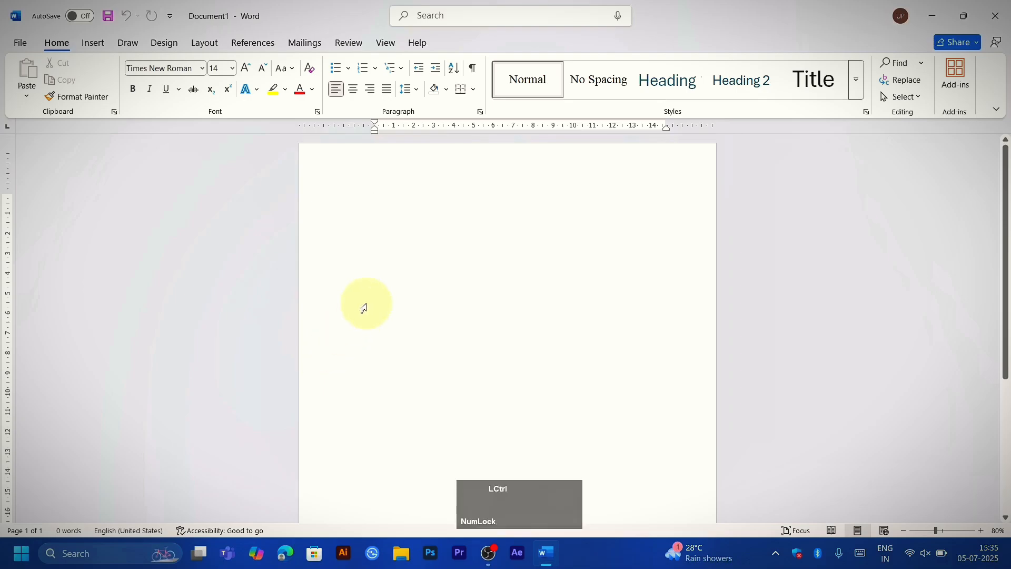
scroll(363, 308, "down", 7)
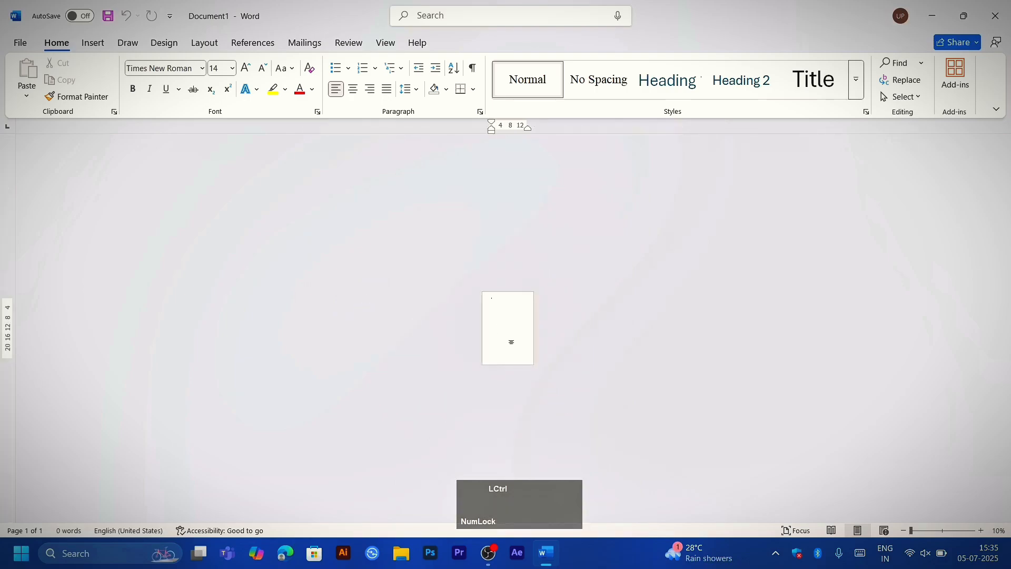
scroll(511, 342, "up", 4, "ctrl")
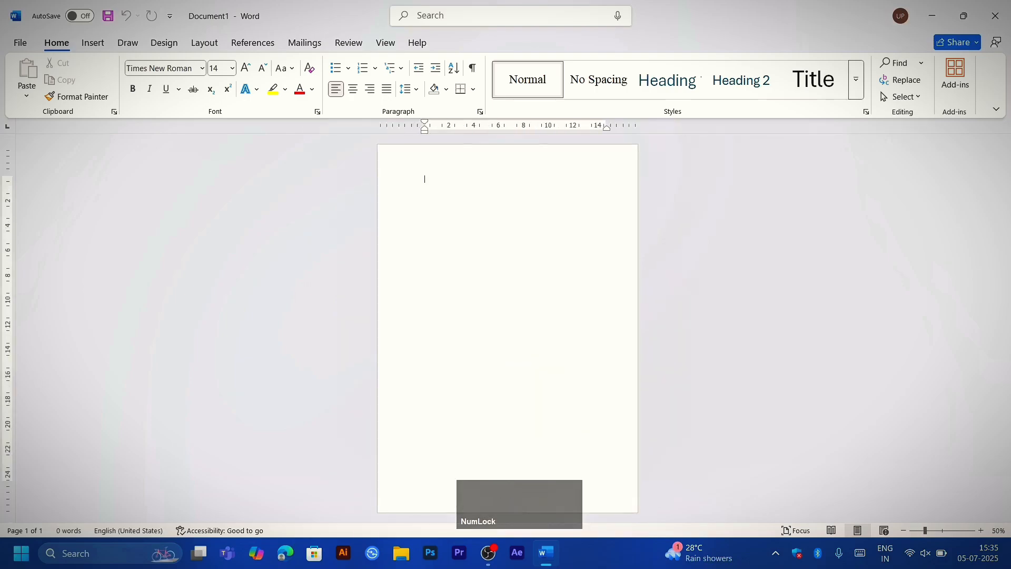
mouse_move(928, 532)
left_mouse_down()
mouse_move(943, 535)
mouse_move(928, 533)
left_mouse_up()
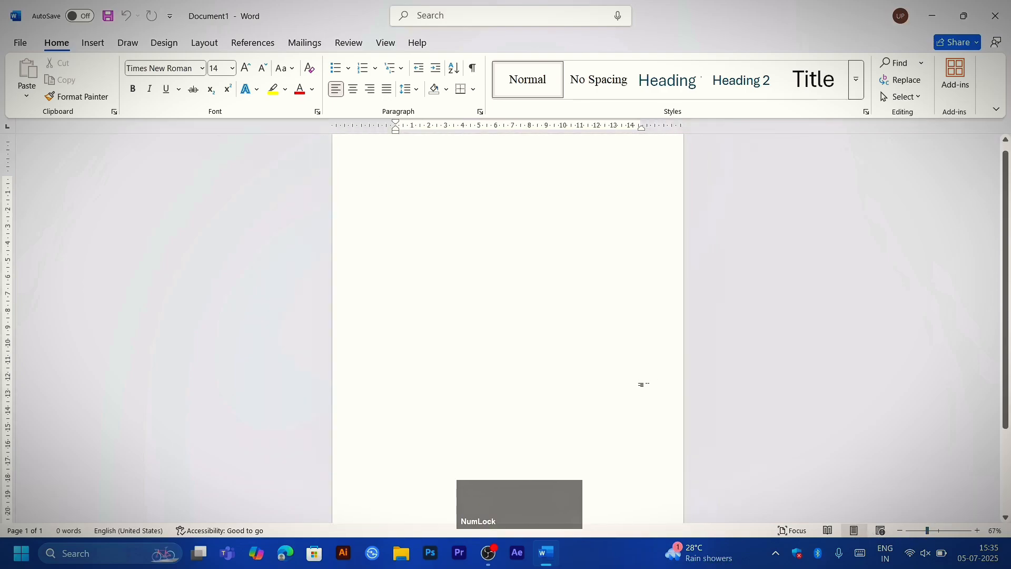
scroll(643, 384, "up", 4)
scroll(651, 384, "down", 9)
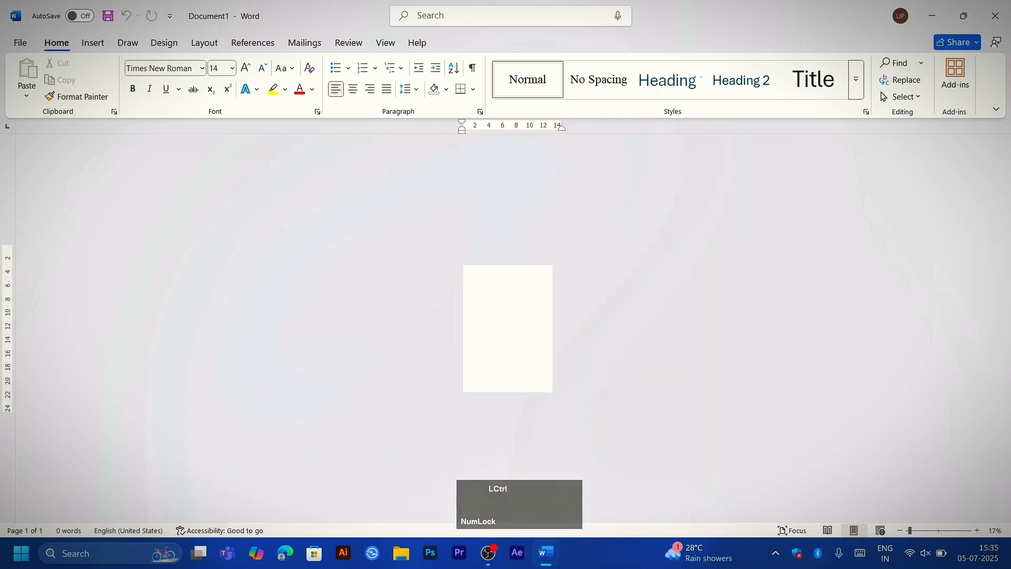
scroll(578, 365, "up", 4)
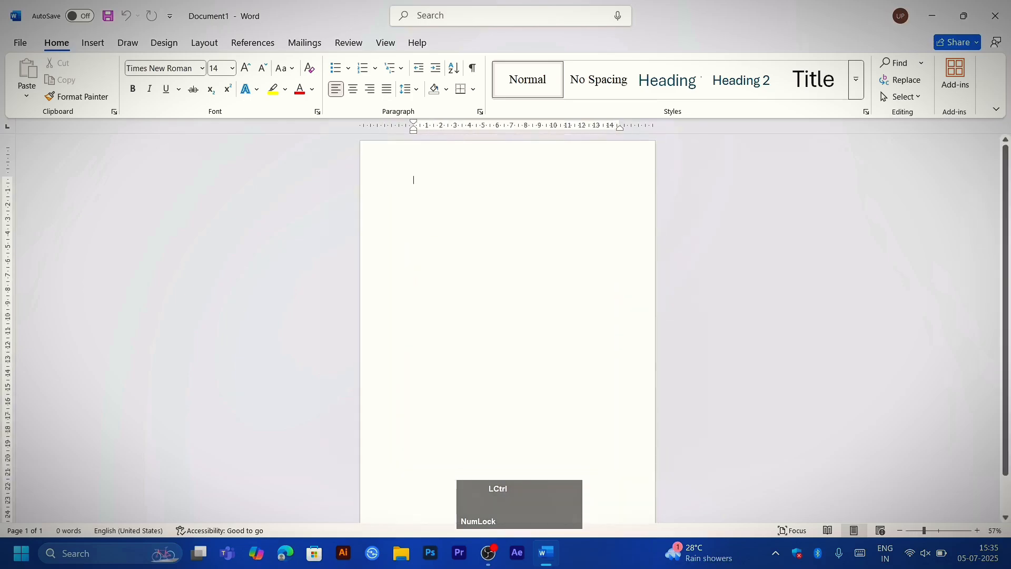
scroll(578, 366, "up", 3)
scroll(508, 327, "up", 2)
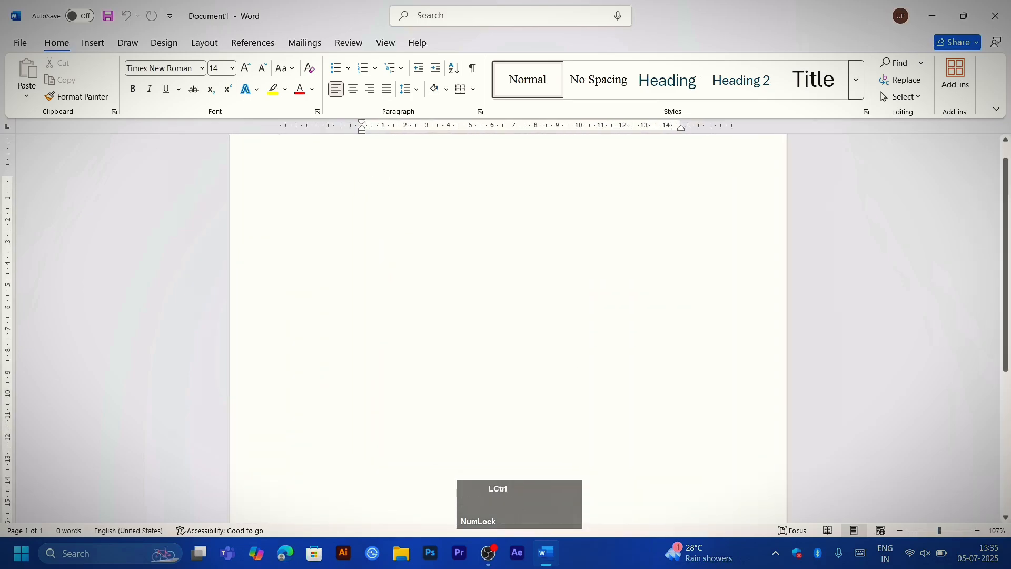
scroll(508, 327, "down", 7)
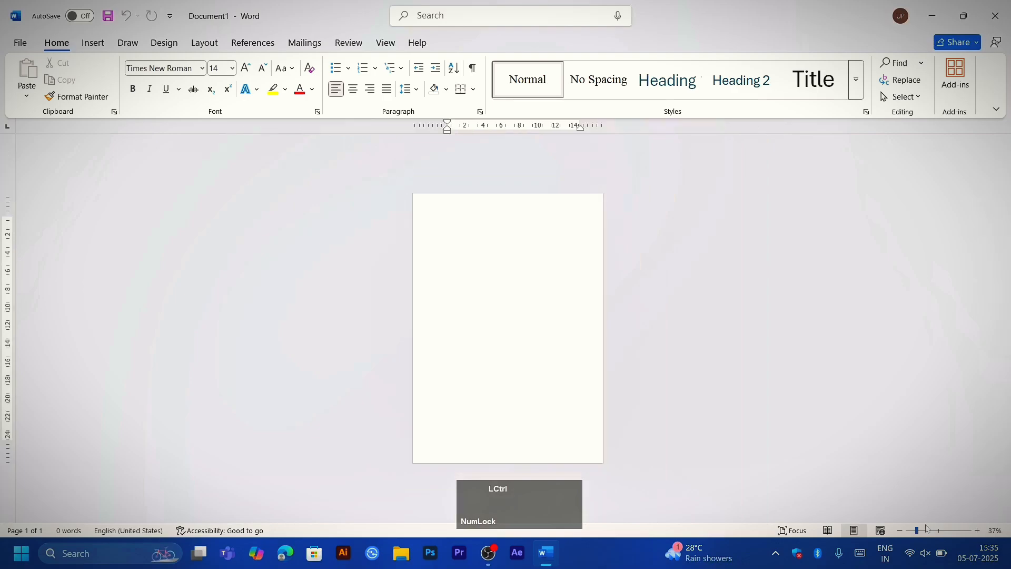
scroll(938, 527, "up", 10)
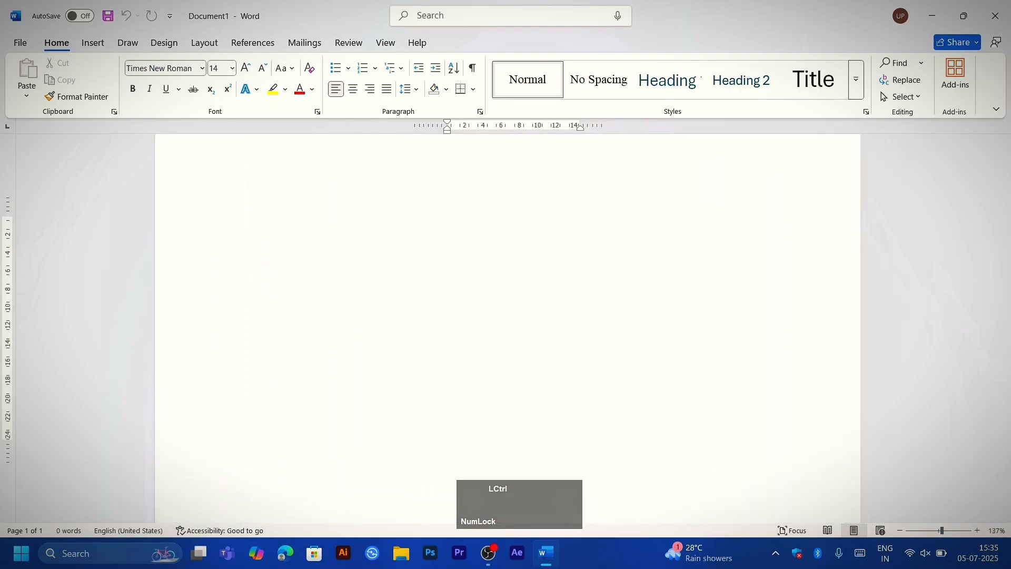
scroll(508, 327, "down", 7)
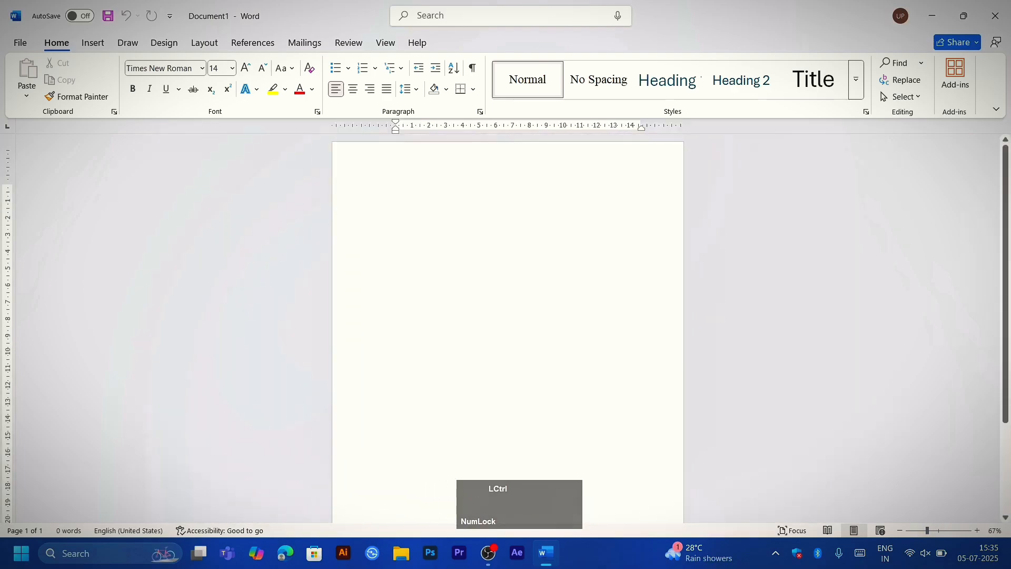
scroll(441, 191, "up", 2)
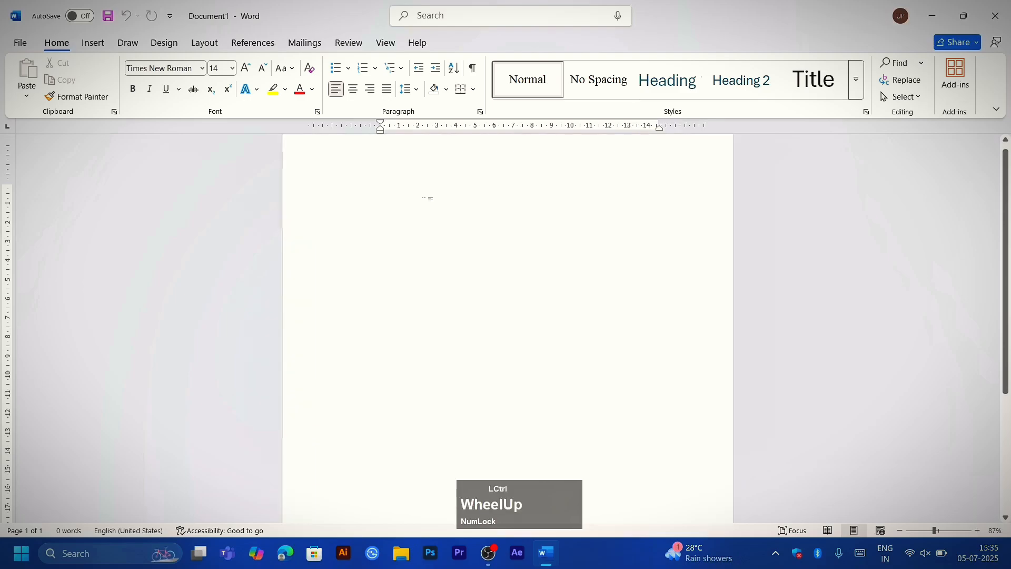
scroll(431, 223, "down", 1)
scroll(432, 223, "up", 1)
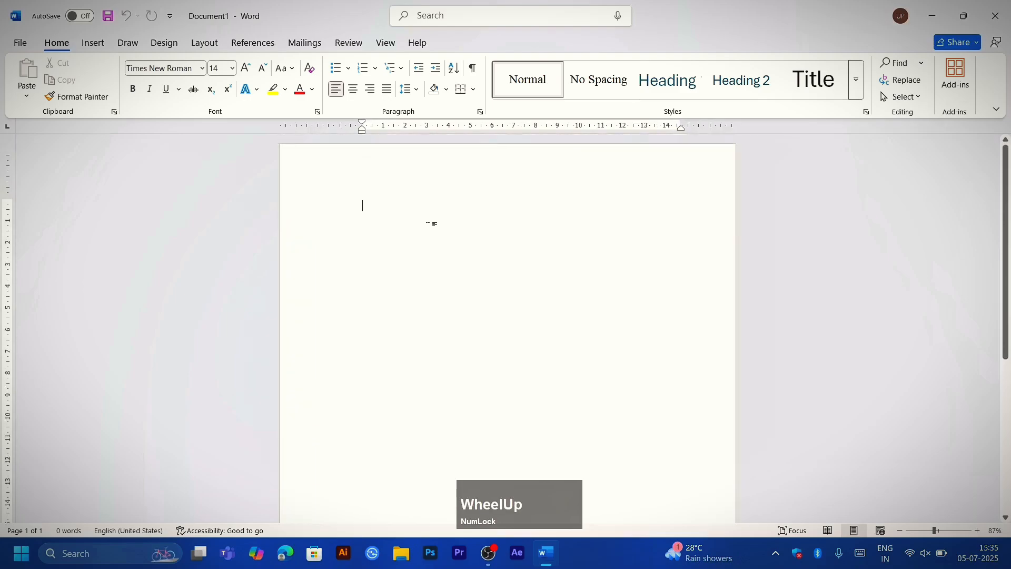
Step: Fill the blank page with default sample paragraphs by entering =rand() in the document
scroll(434, 224, "down", 1)
scroll(431, 224, "up", 6)
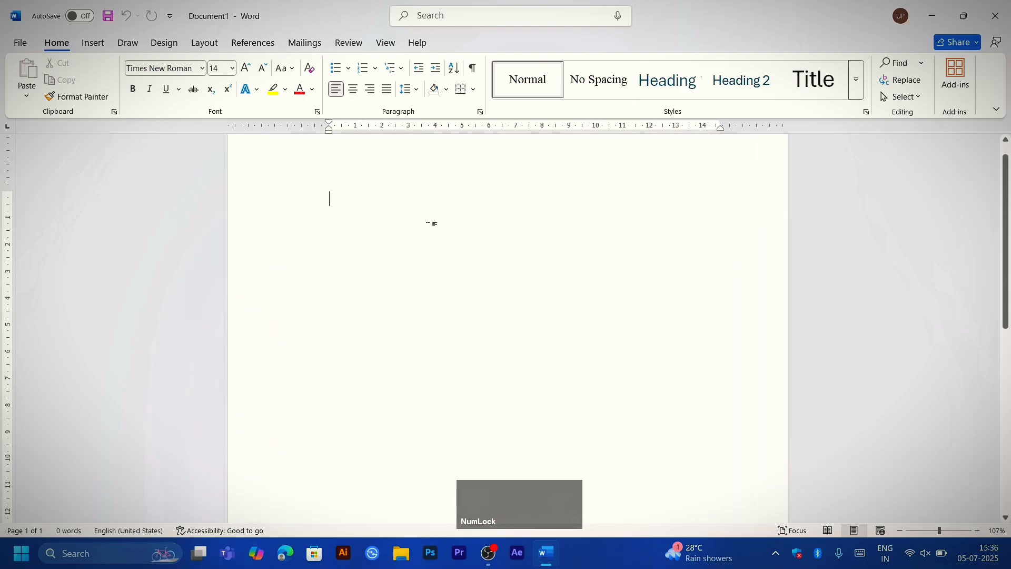
scroll(434, 224, "up", 2)
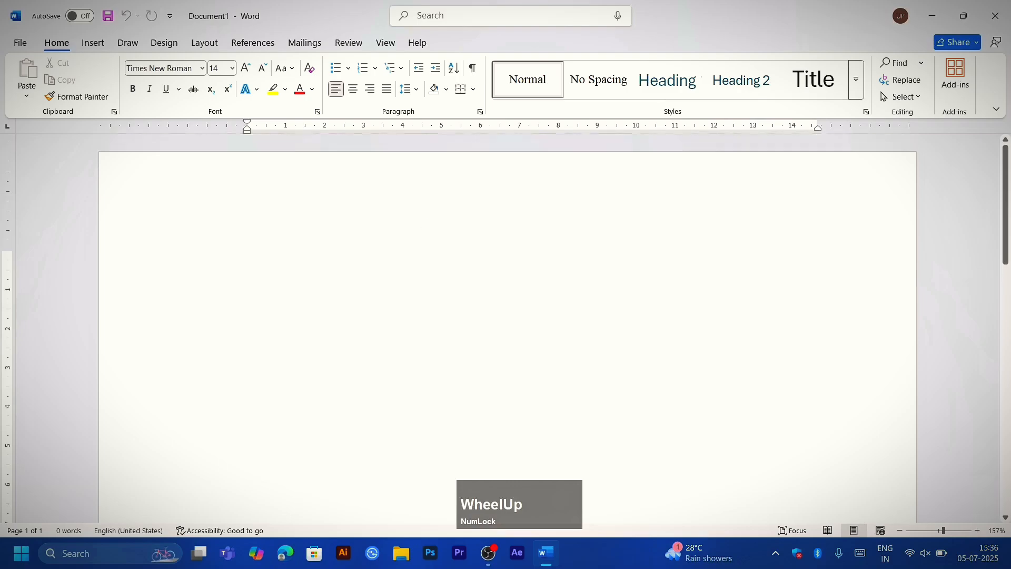
type("=")
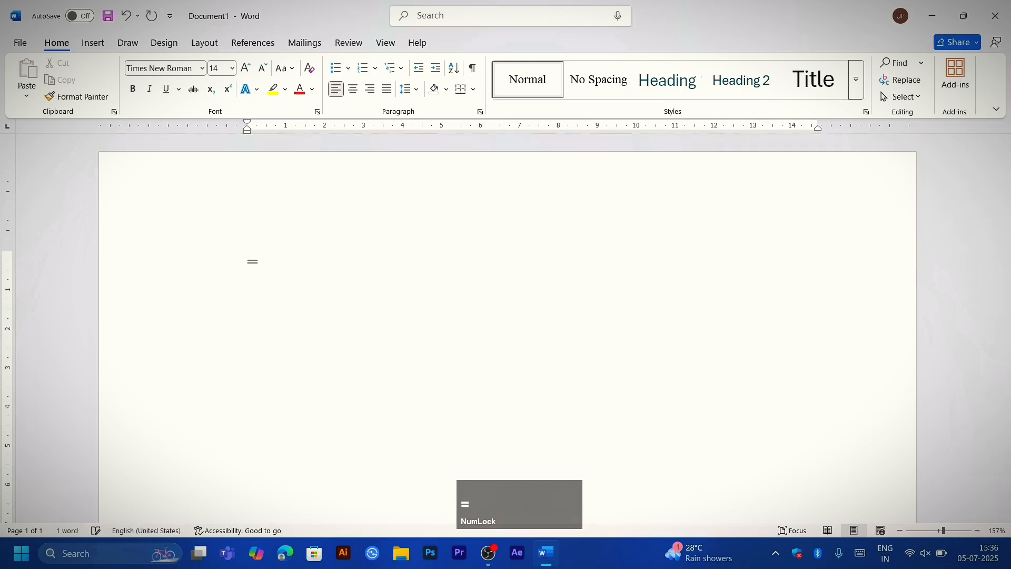
type("rand()")
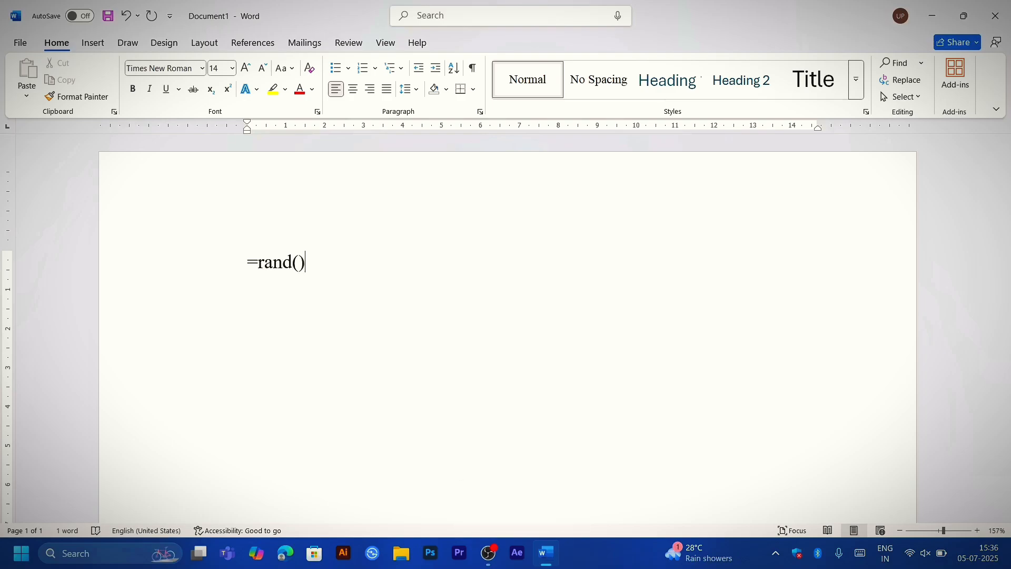
key("Num_Lock")
key("Num_Lock")
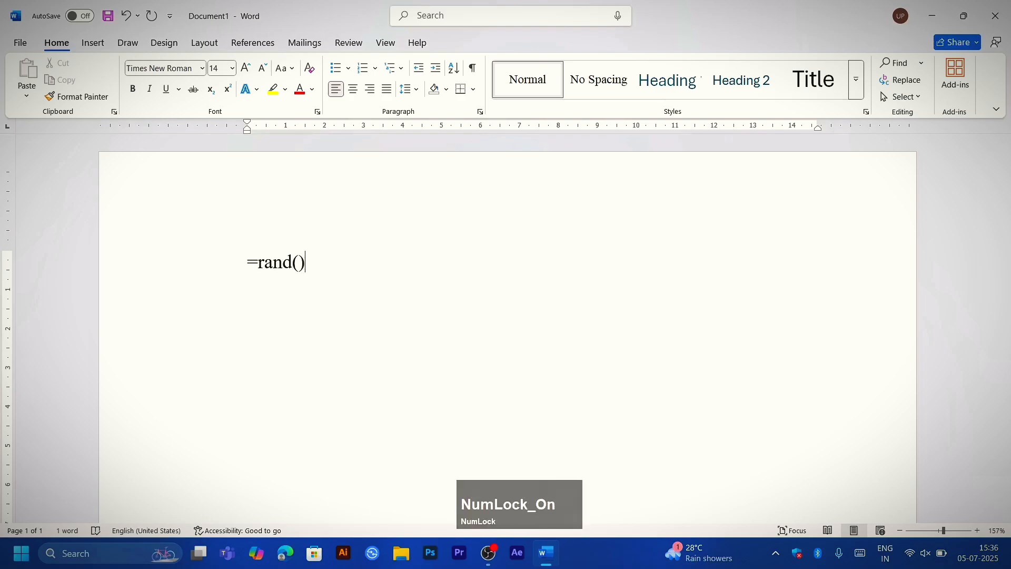
key("Return")
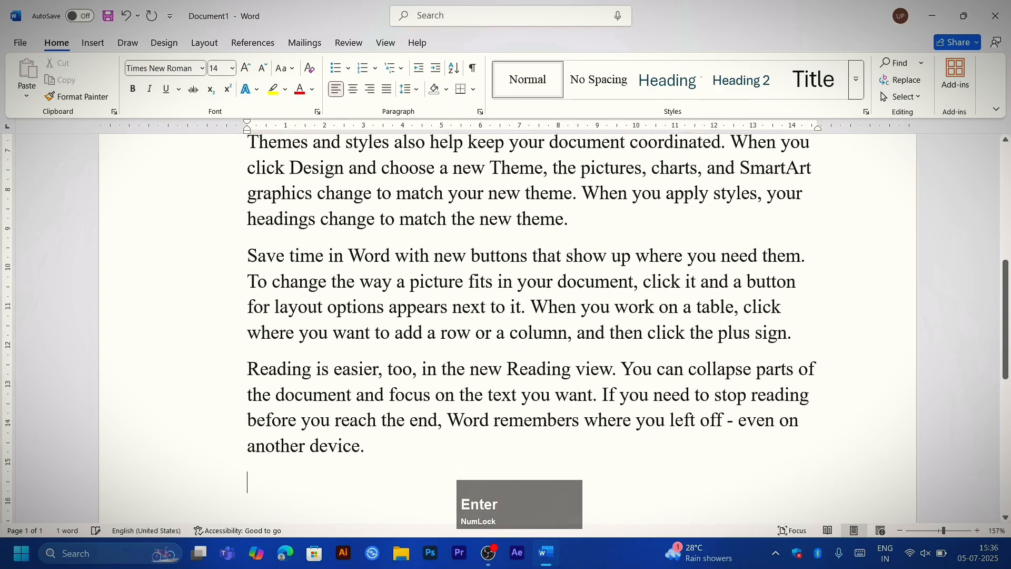
scroll(508, 328, "up", 6)
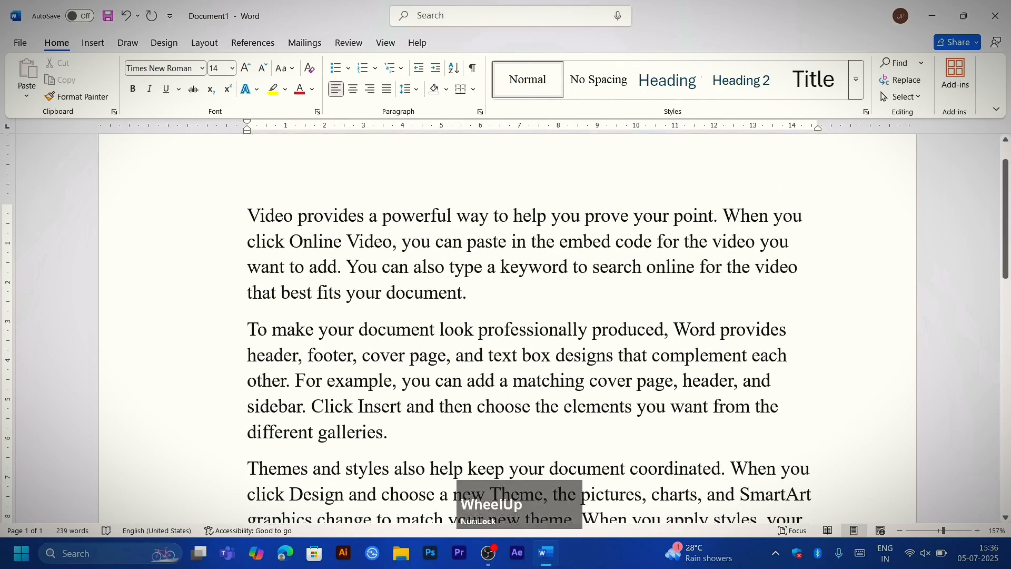
scroll(508, 327, "down", 5)
scroll(508, 327, "up", 1)
scroll(393, 267, "up", 1)
Step: Undo the inserted sample text and the formula, and generate the default paragraphs again with =rand()
key("ctrl+z")
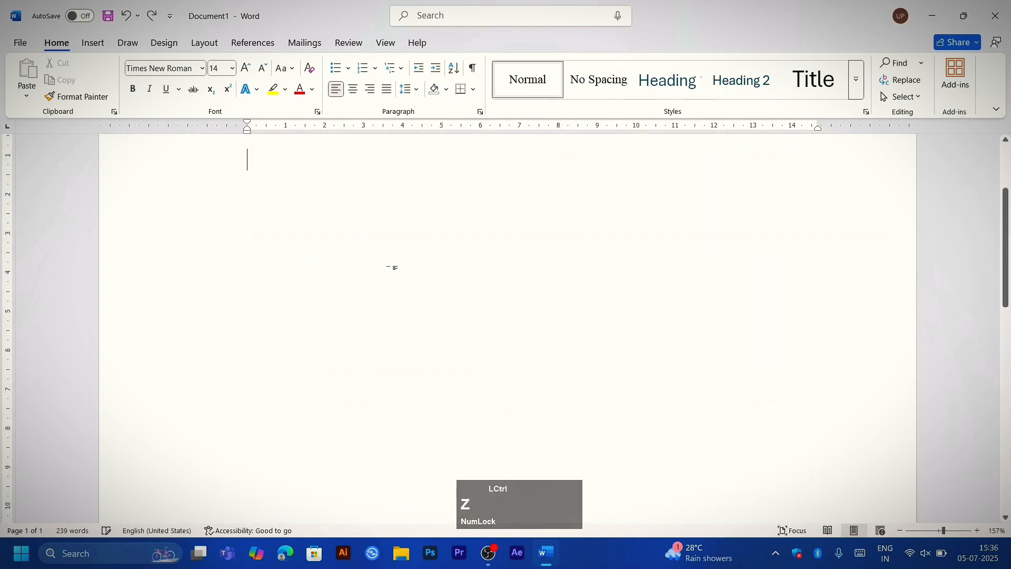
key("ctrl+z")
key("ctrl+z")
type("=r")
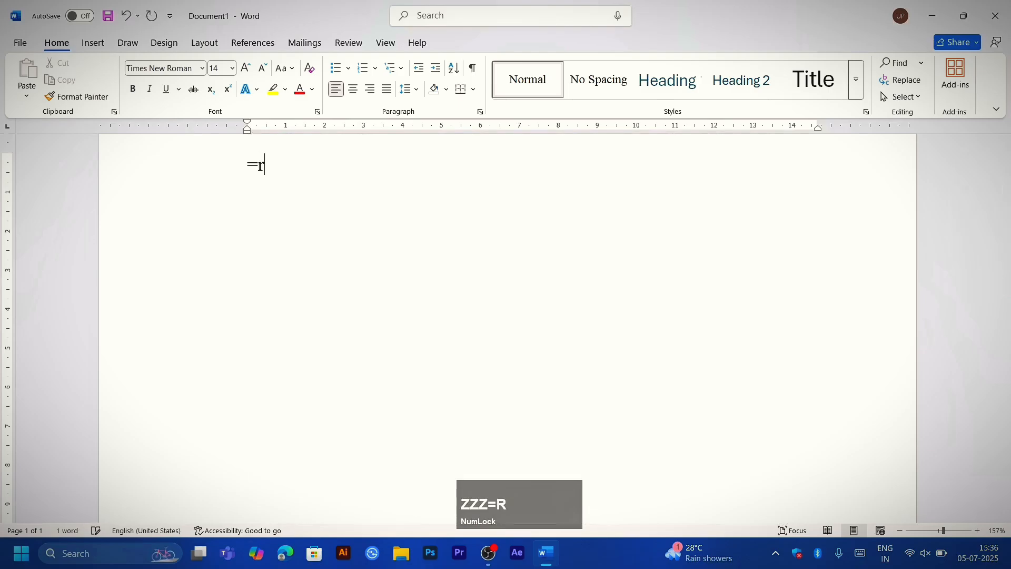
type("and()")
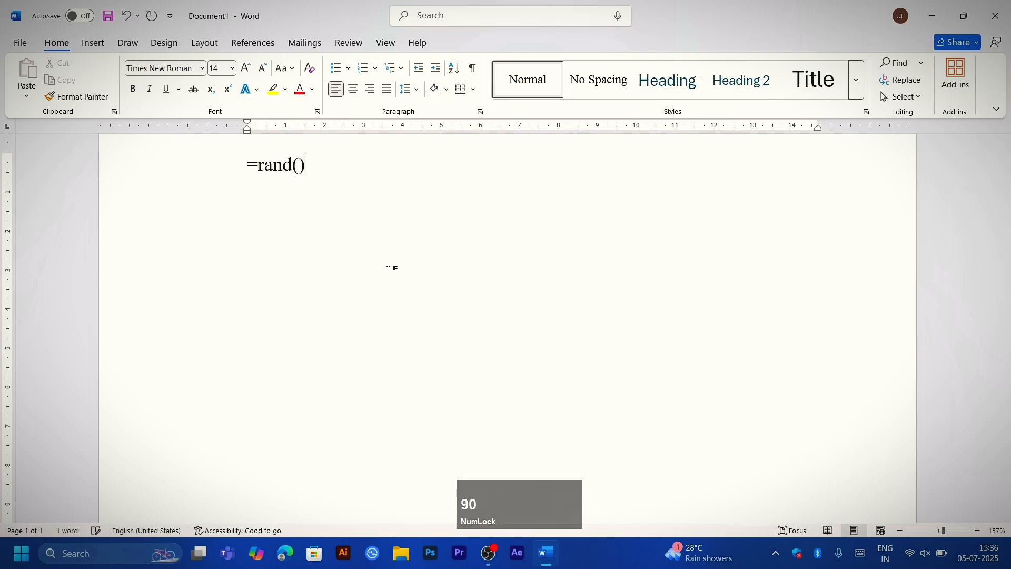
key("Return")
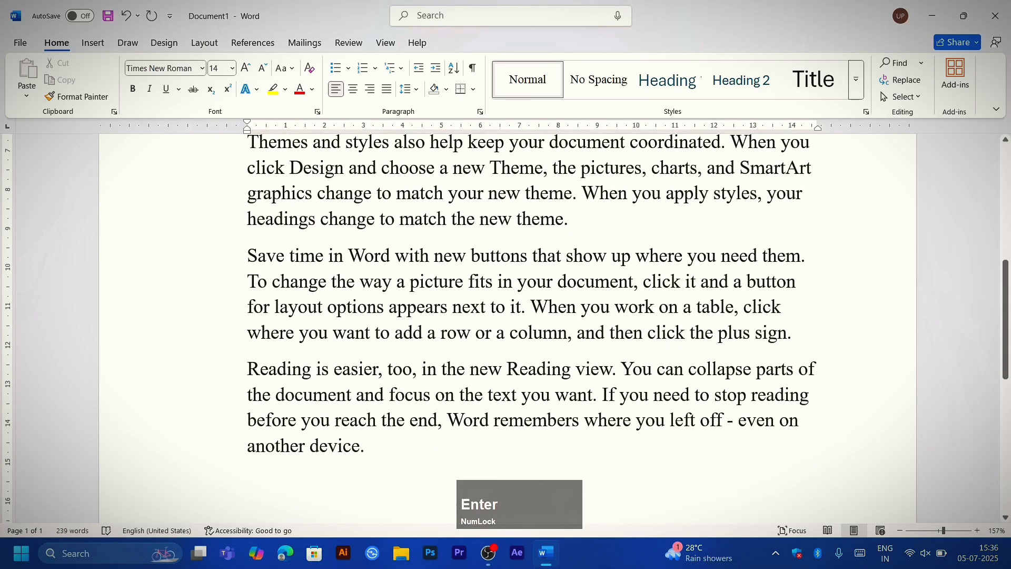
scroll(505, 316, "up", 5)
scroll(506, 316, "down", 4)
Step: Delete all the text and generate four sample paragraphs of five sentences each with =rand(4,5)
key("ctrl+a")
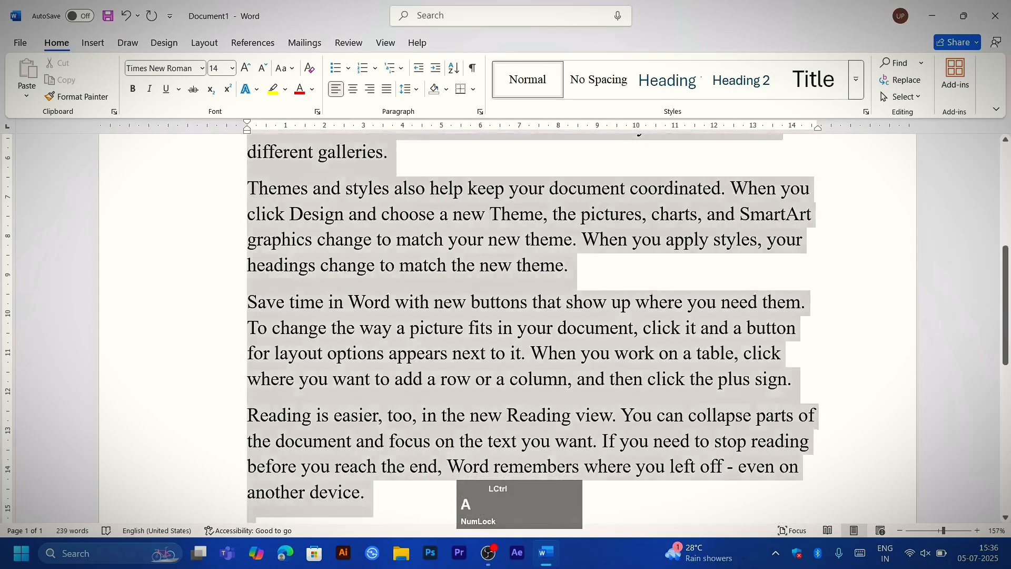
key("Delete")
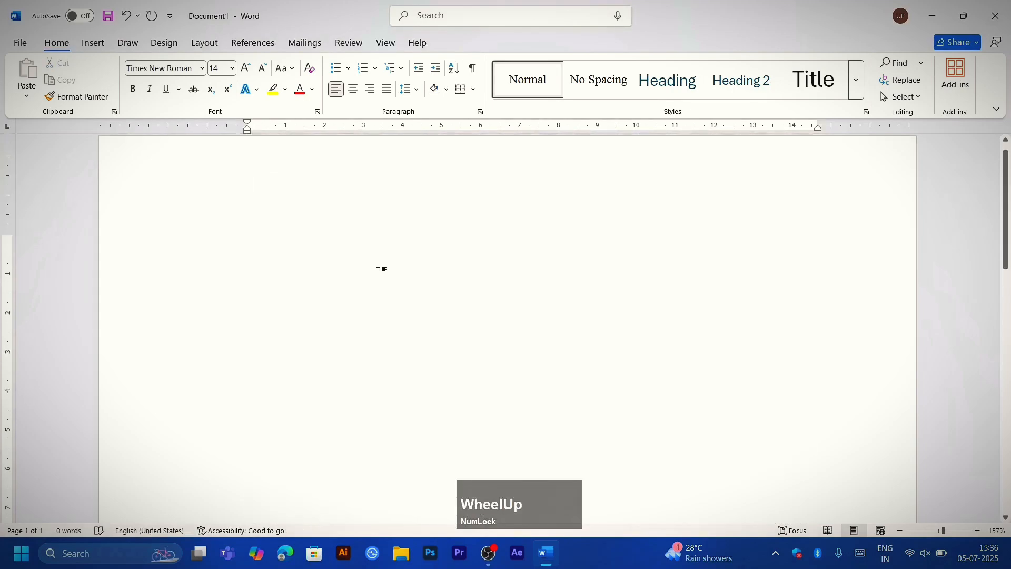
type("=rand")
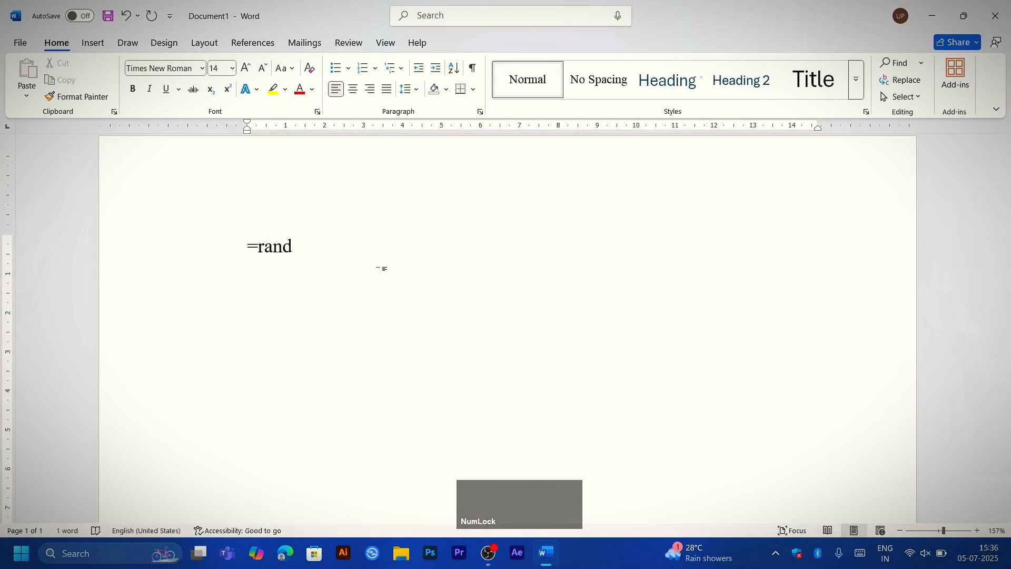
type("(4")
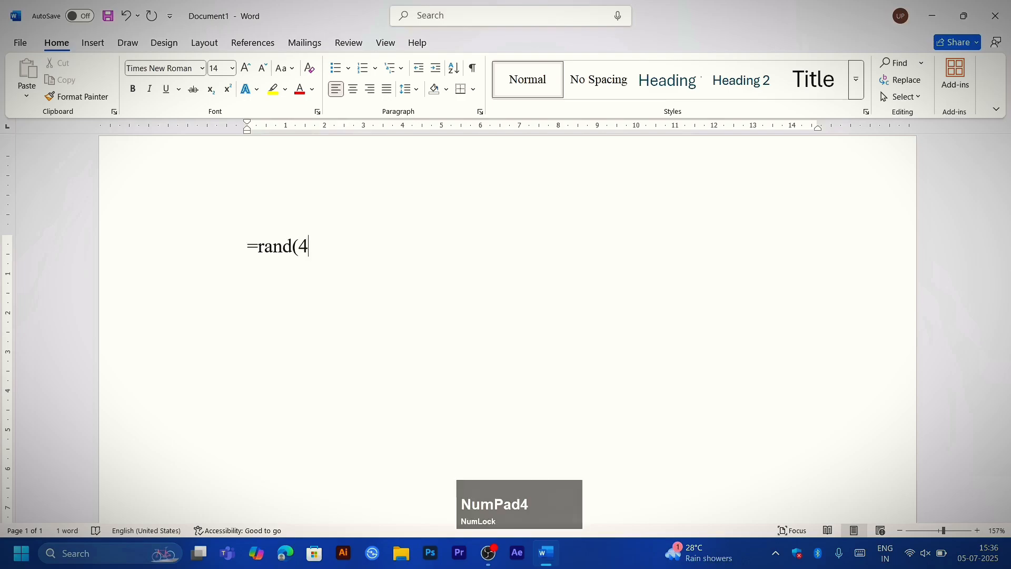
type(",9")
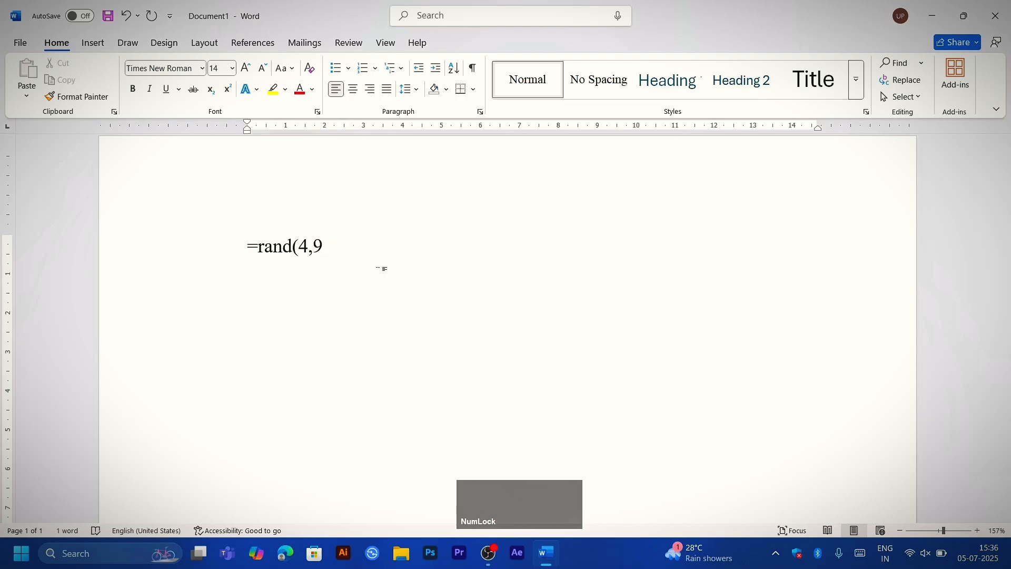
key("BackSpace")
type("5")
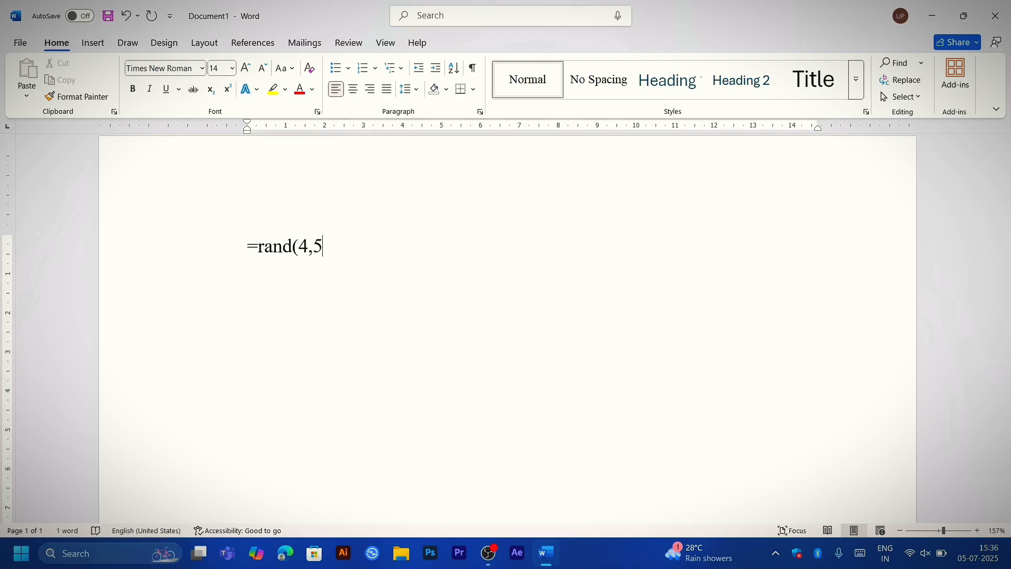
key("shift")
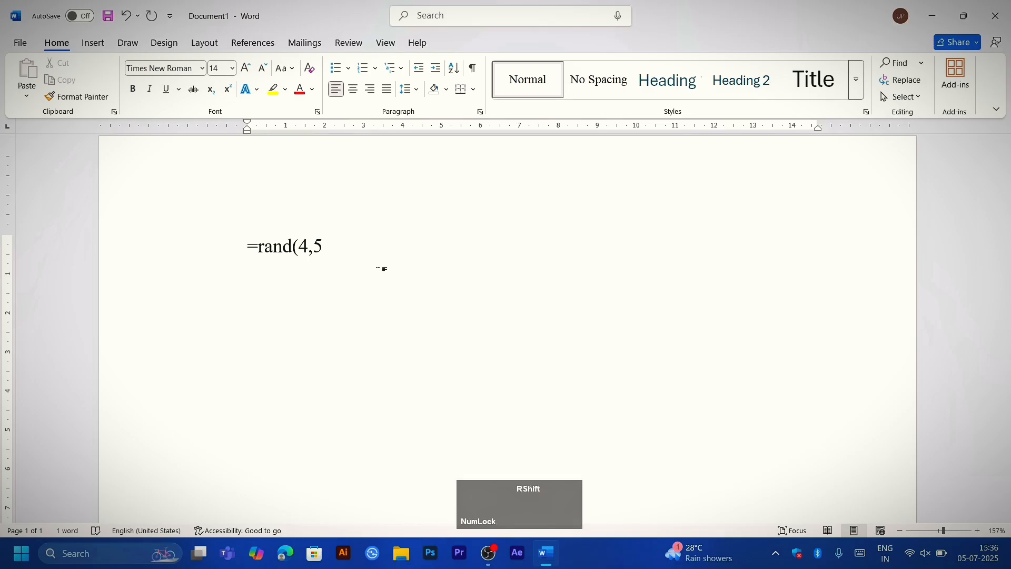
type(")")
key("Return")
scroll(382, 269, "up", 3)
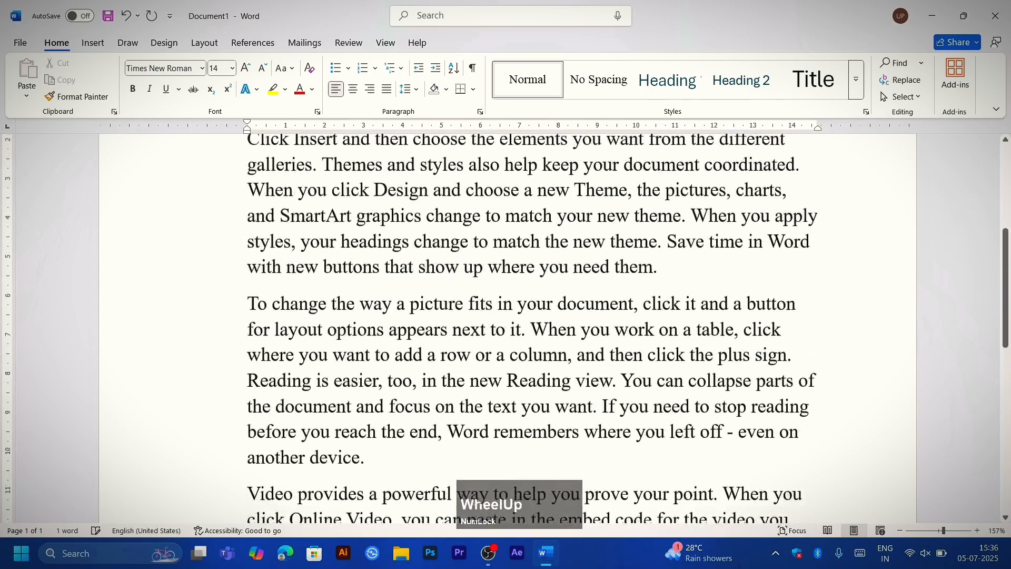
scroll(527, 316, "up", 4)
scroll(527, 316, "down", 7)
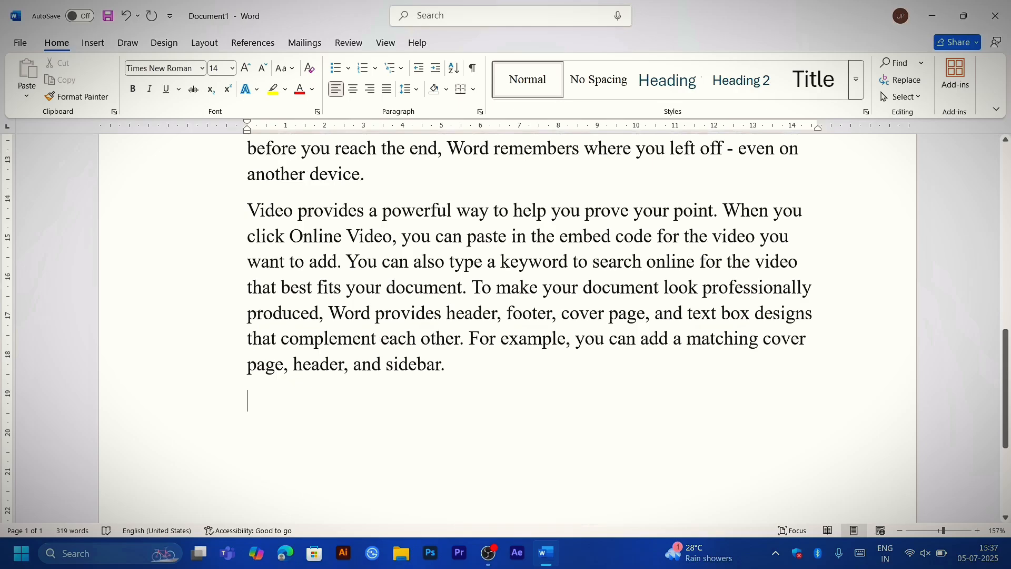
scroll(526, 316, "up", 10)
scroll(527, 316, "up", 1)
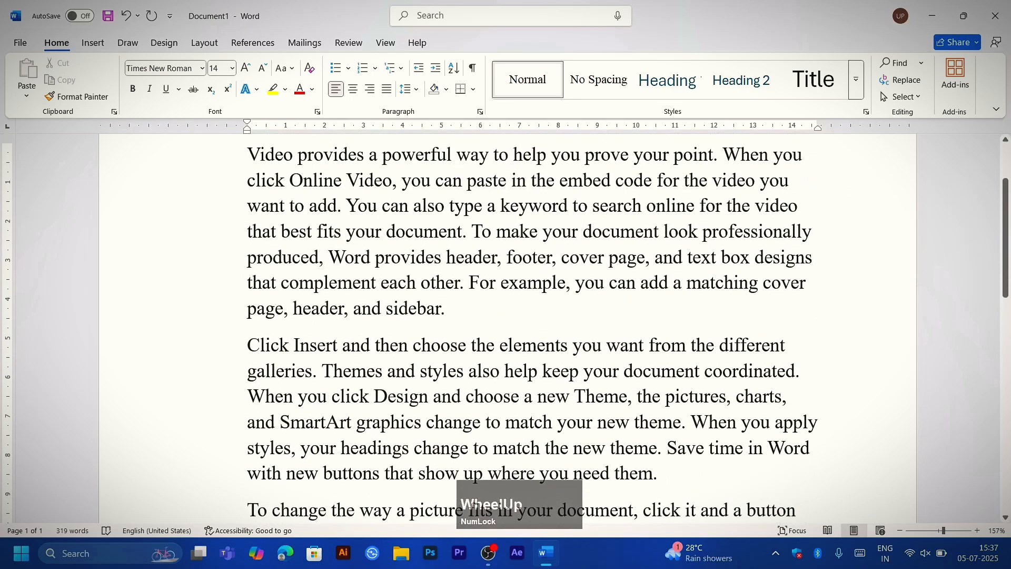
Step: Undo the four-paragraph sample text and its formula, and insert the default sample paragraphs with =rand()
key("ctrl")
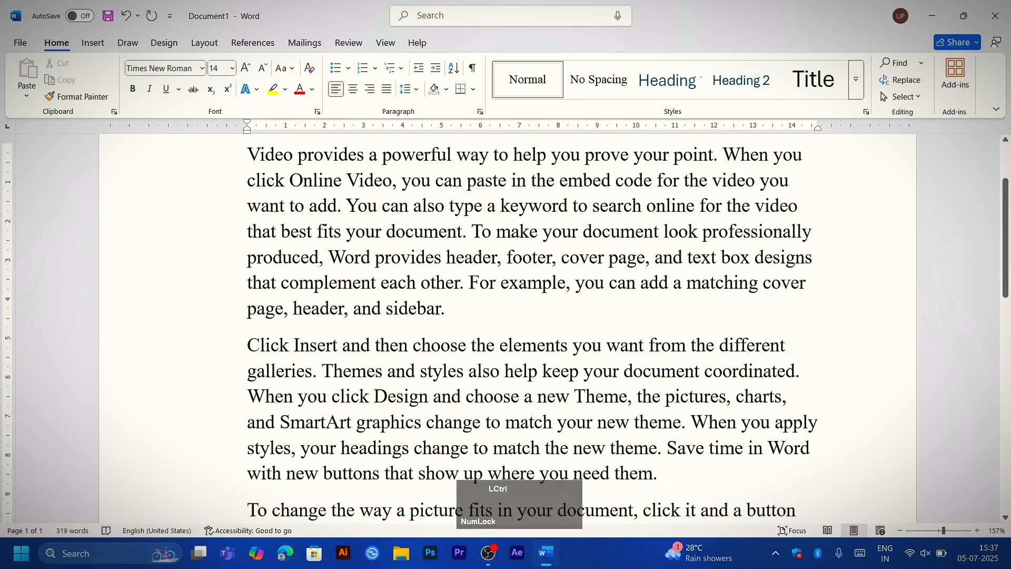
key("ctrl+z")
key("ctrl+z")
key("ctrl+z")
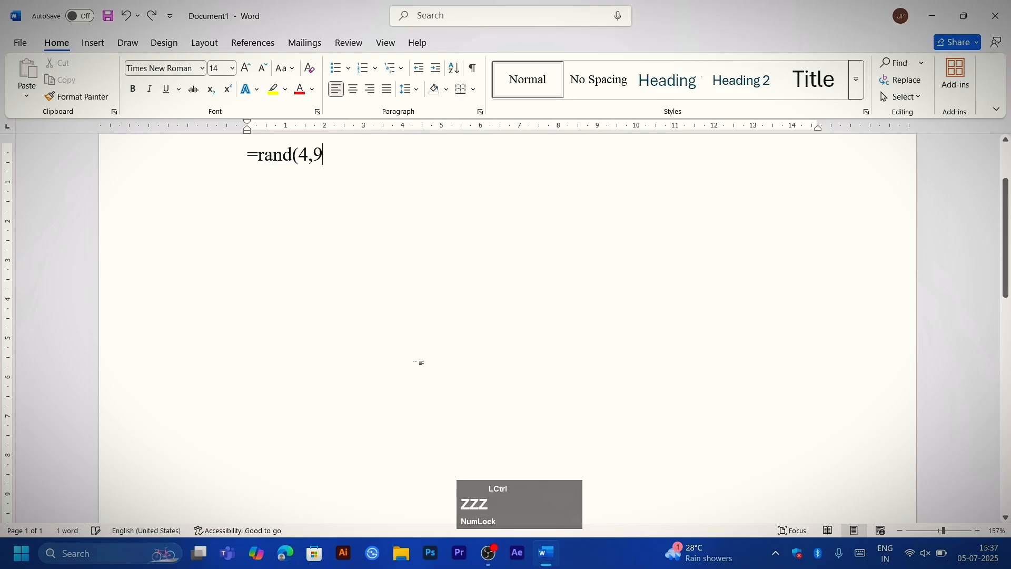
key("ctrl+z")
type("=ra")
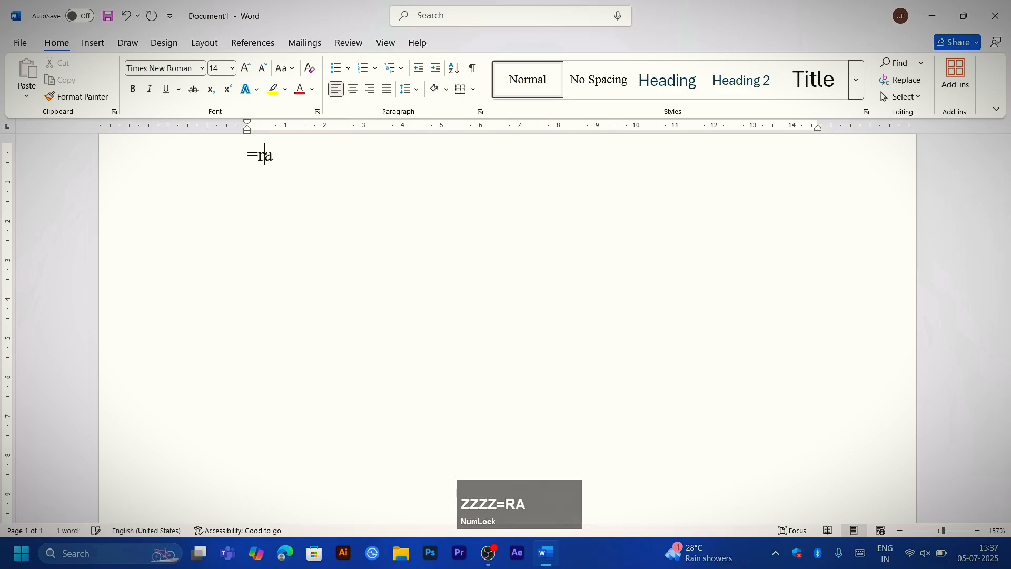
type("nd()")
key("Return")
scroll(506, 327, "up", 3)
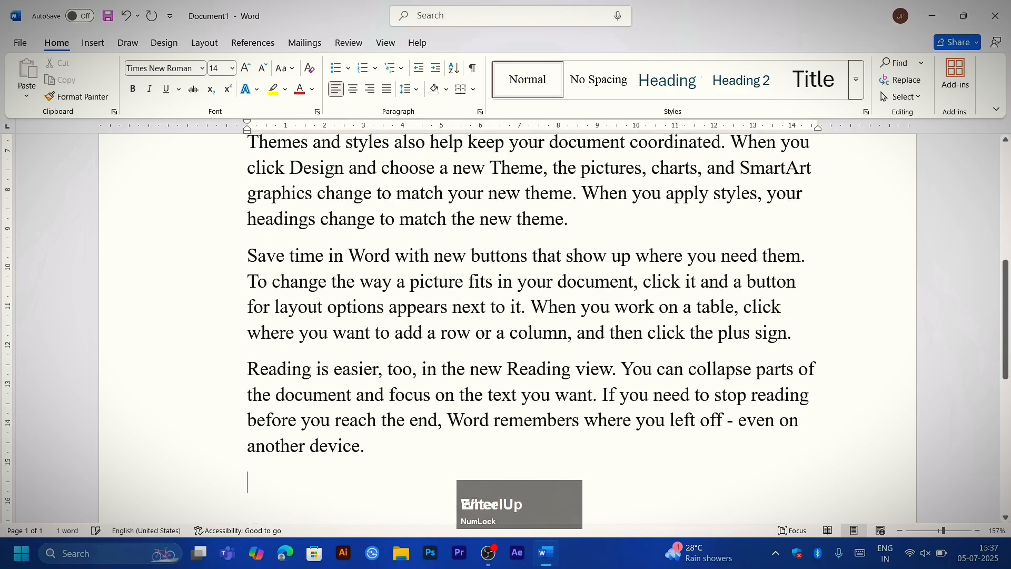
scroll(506, 327, "down", 5)
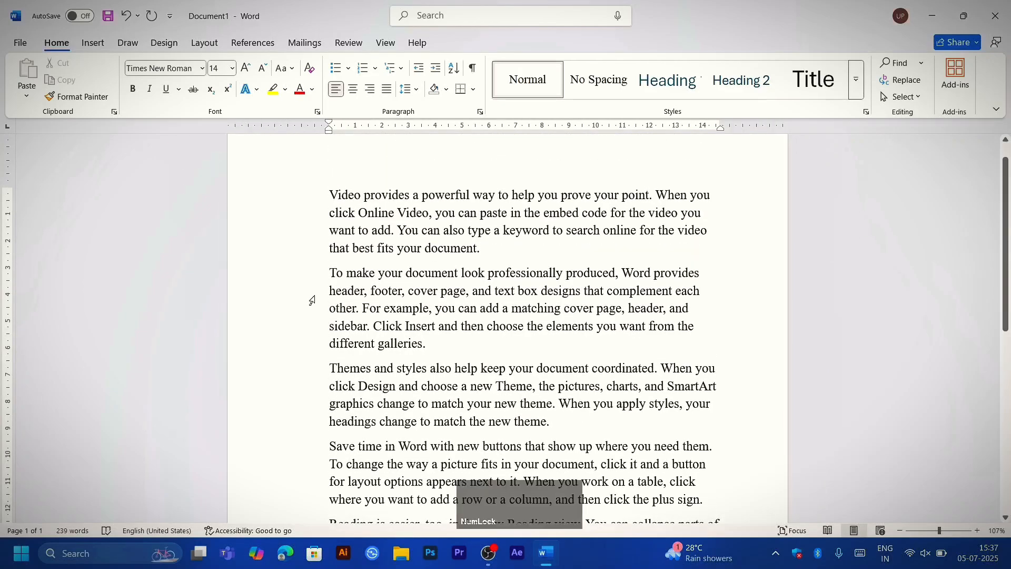
Step: Select the entire document text and clear the selection
key("ctrl+a")
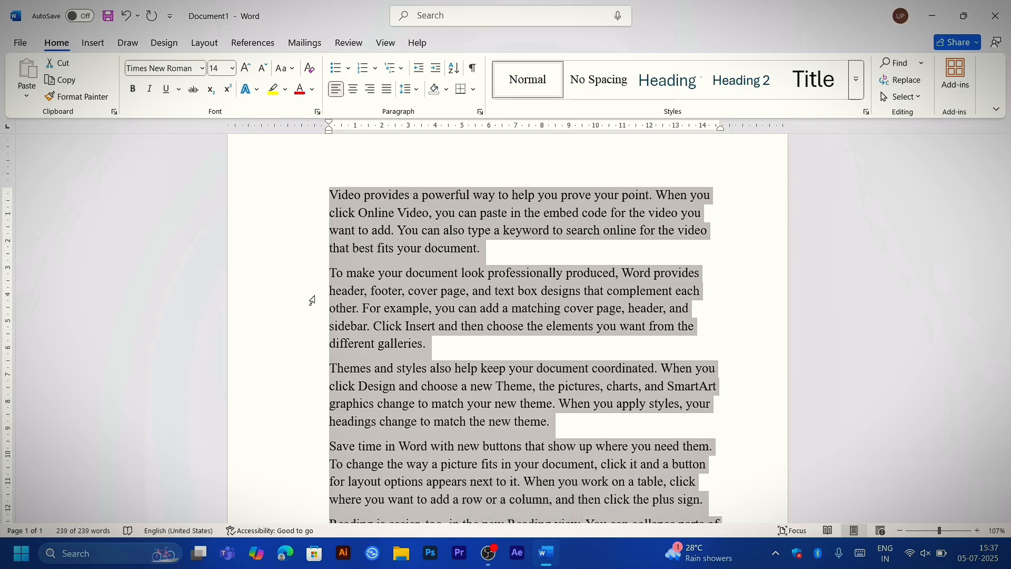
scroll(312, 301, "down", 8)
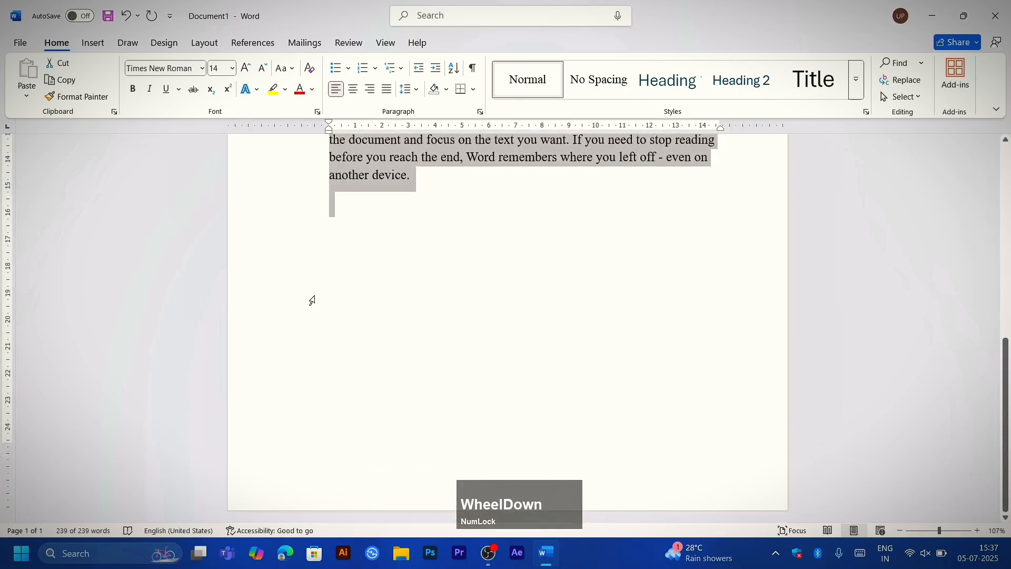
scroll(311, 300, "up", 5)
left_click(312, 300)
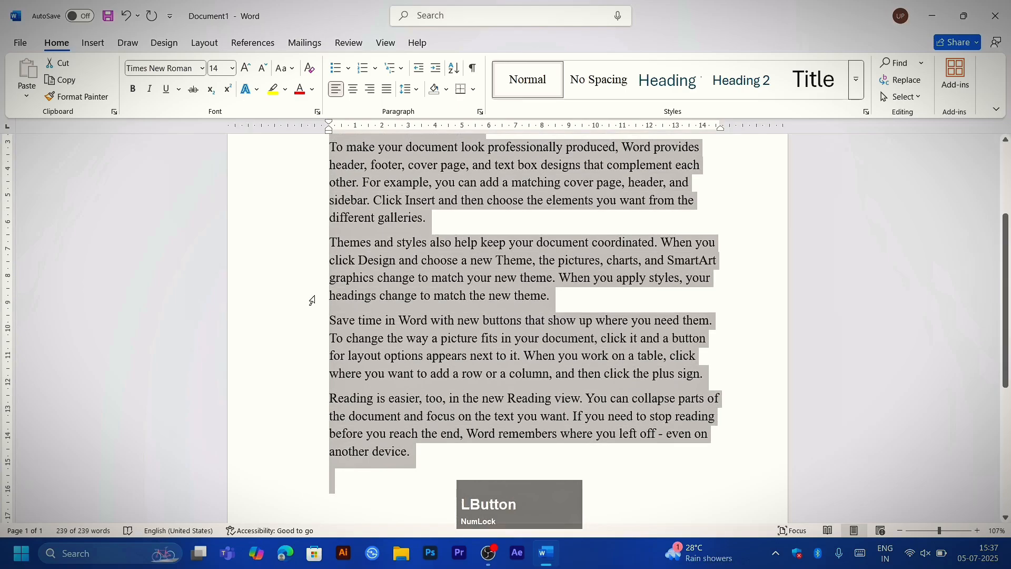
left_click(371, 355)
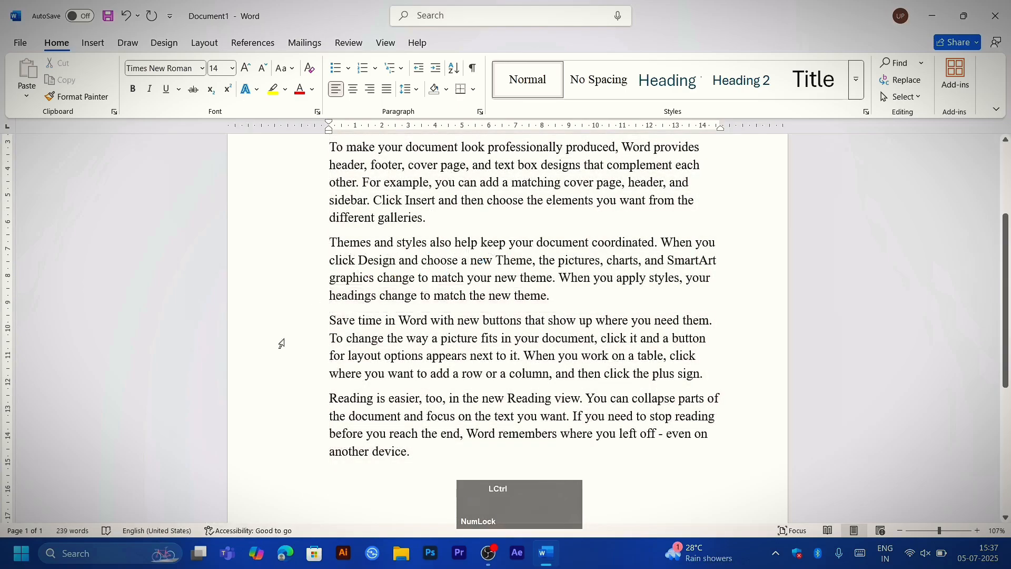
Step: Copy the whole document text and paste it repeatedly until it fills about 20 pages
key("ctrl+a")
key("ctrl+c")
key("ctrl+v")
key("ctrl+v")
key("ctrl+v")
key("ctrl+v")
key("ctrl+v")
key("ctrl+v")
key("ctrl+v")
key("ctrl+v")
key("ctrl+v")
key("ctrl+v")
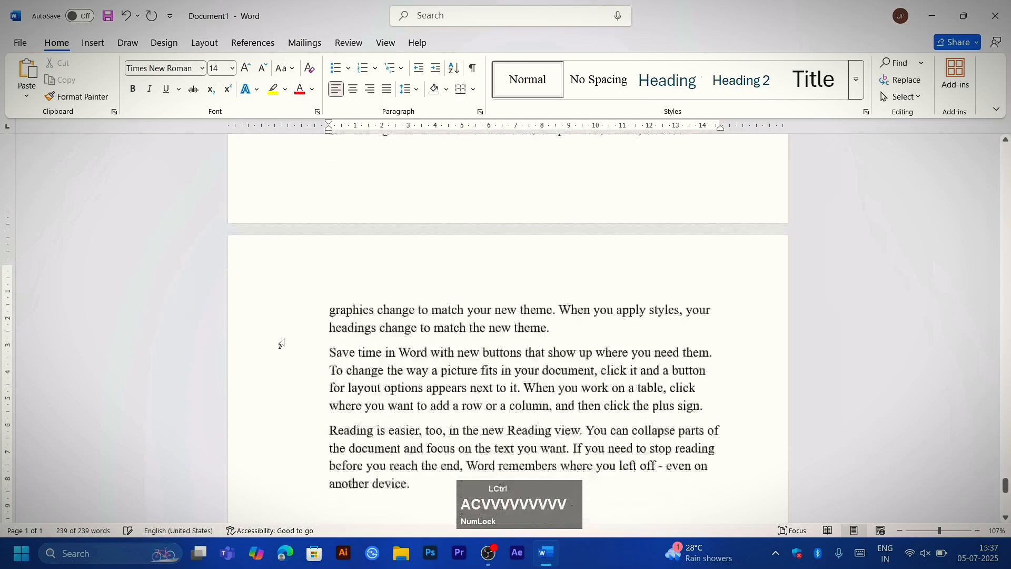
Step: View the pasted pages at different zoom levels, finishing at 10% with all pages in view
scroll(292, 355, "down", 10, "ctrl")
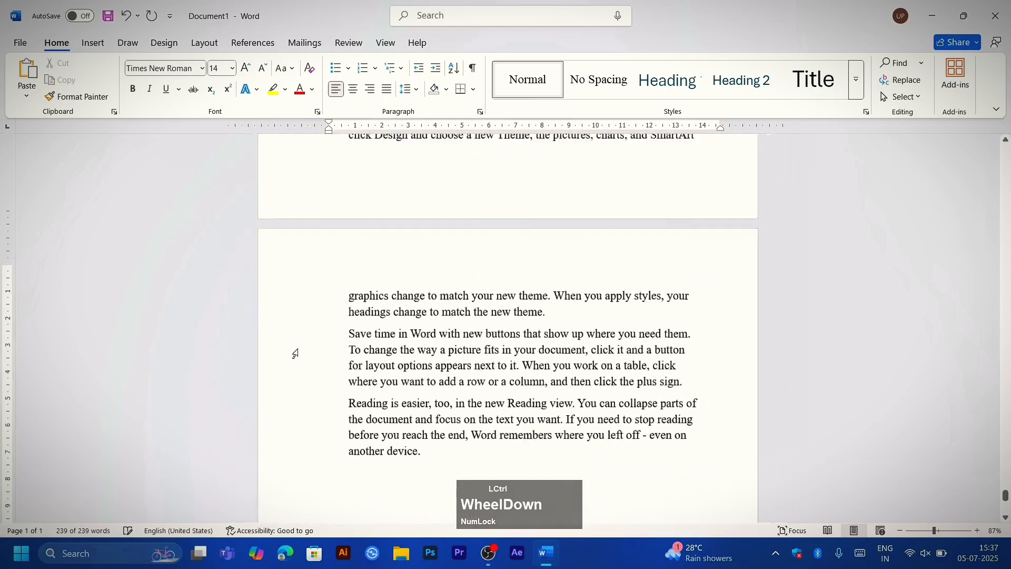
scroll(323, 351, "up", 2, "ctrl")
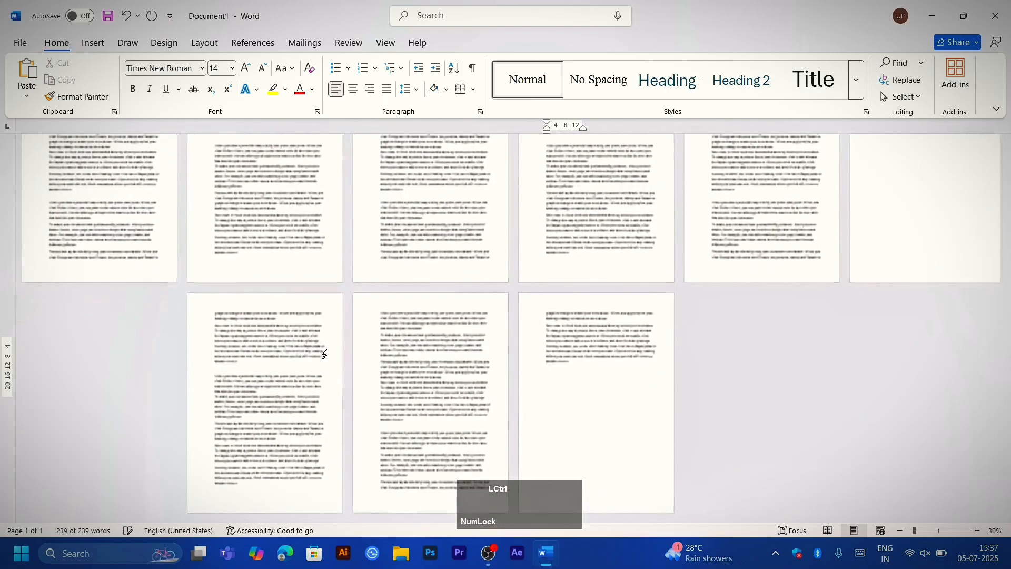
scroll(323, 352, "down", 1, "ctrl")
scroll(325, 353, "up", 2)
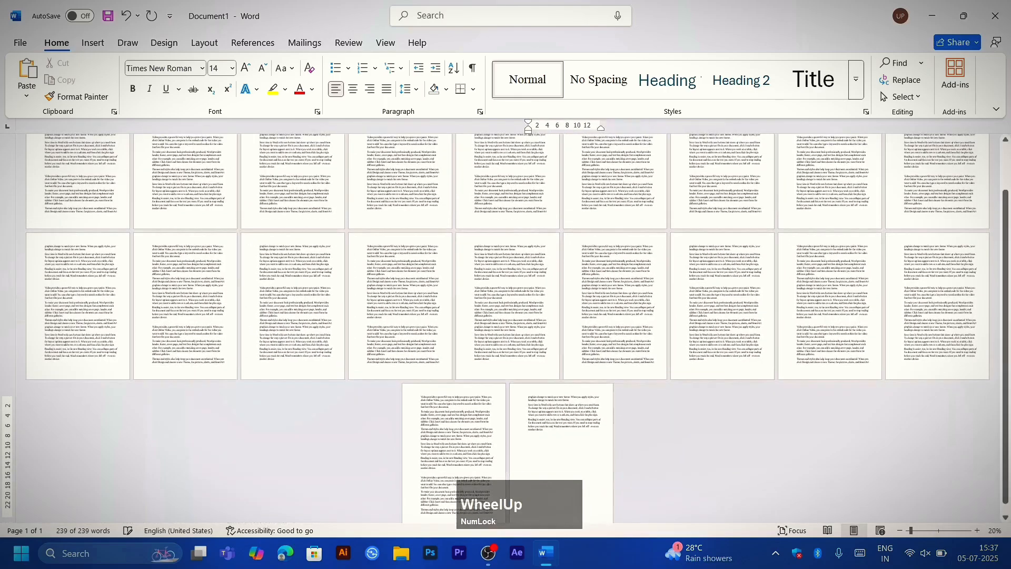
scroll(326, 353, "down", 2, "ctrl")
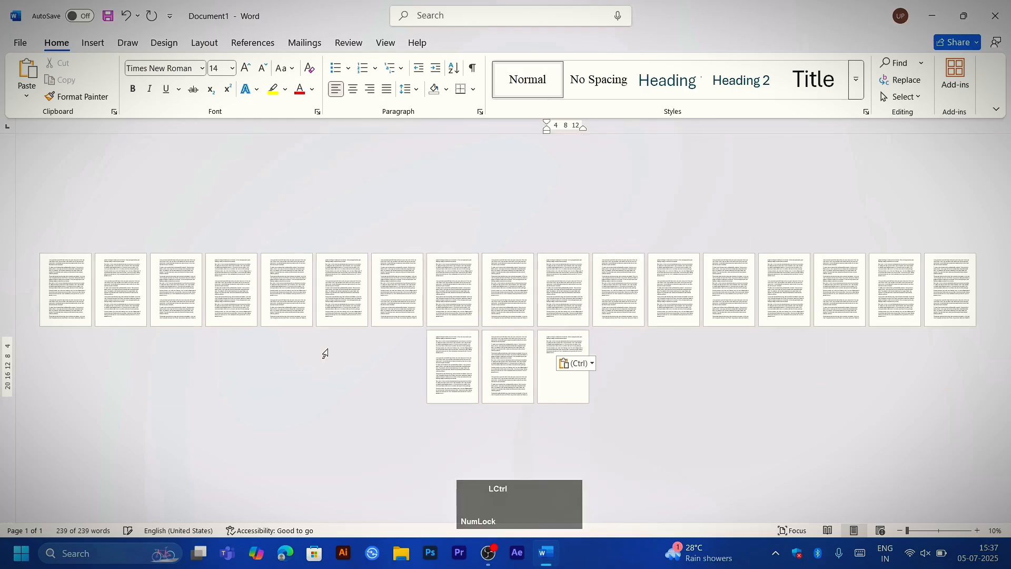
Step: Select the text on all pages, clear and repeat the selection, and return the view to 100% zoom
key("ctrl+a")
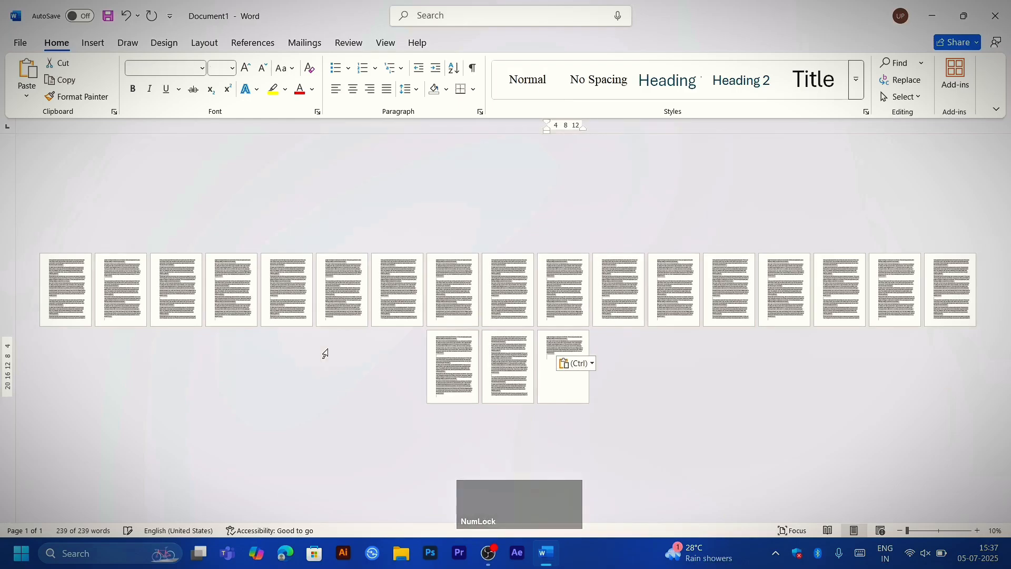
left_click(383, 356)
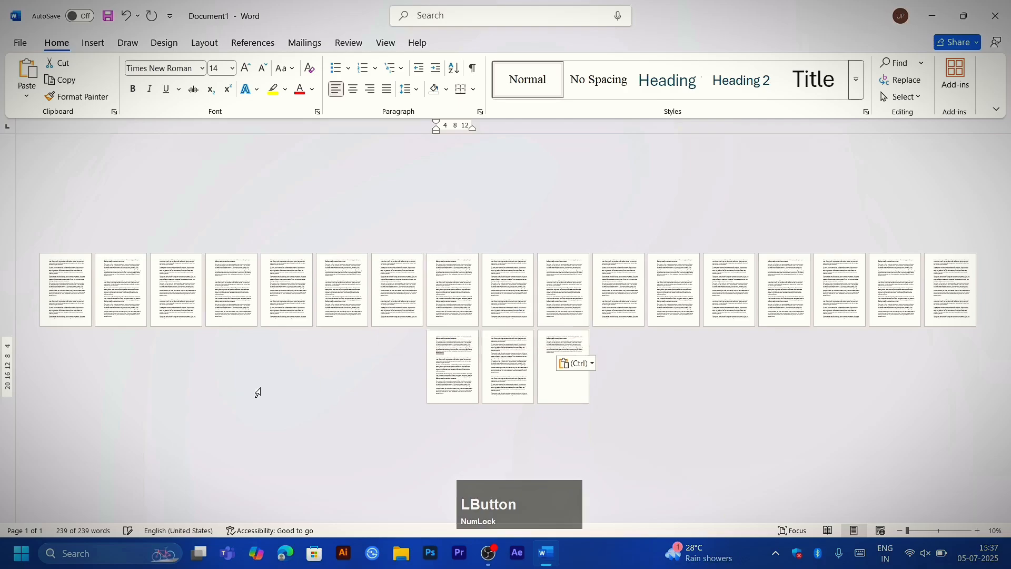
key("ctrl+a")
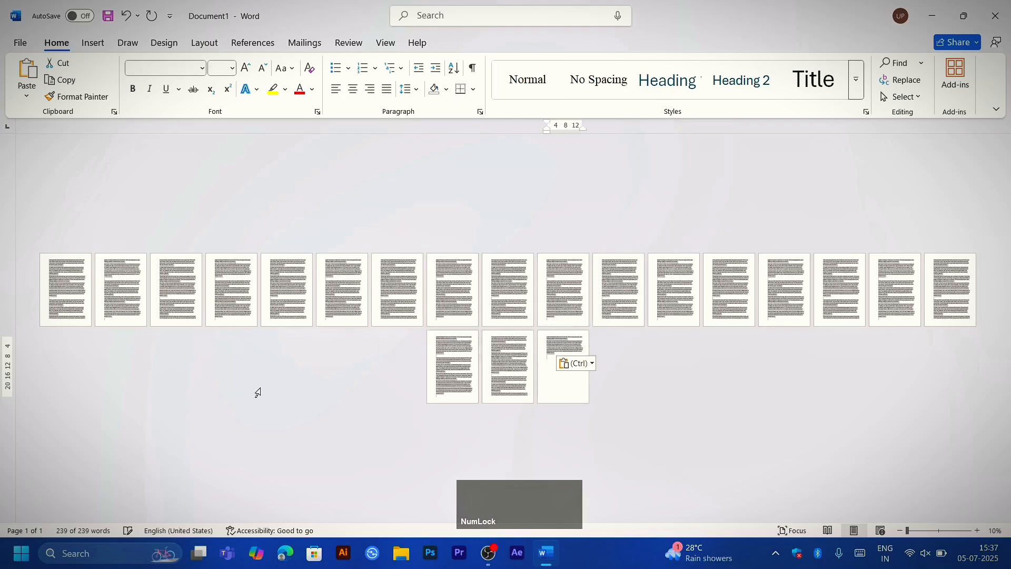
key("ctrl")
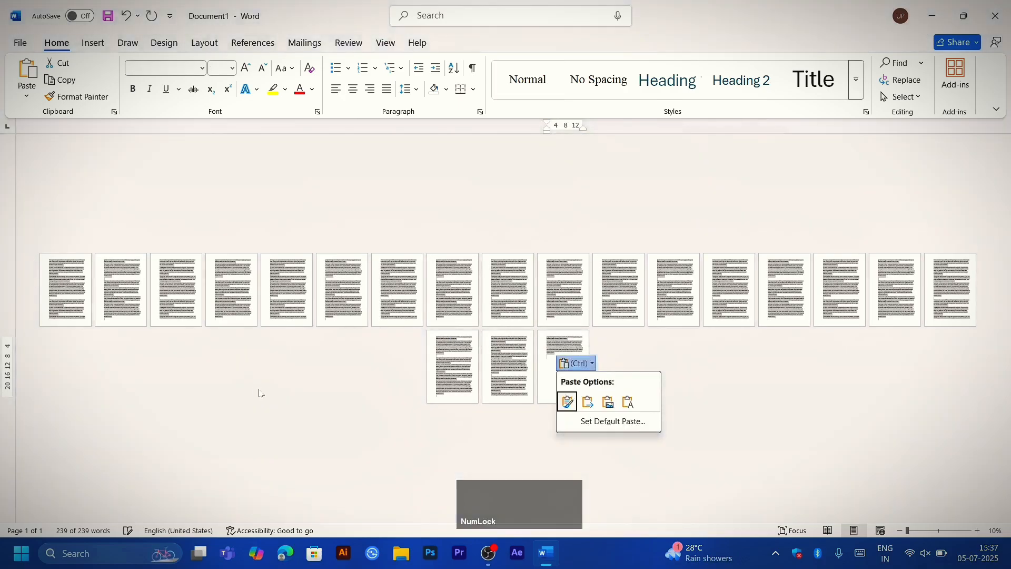
left_click(290, 354)
scroll(370, 347, "up", 9)
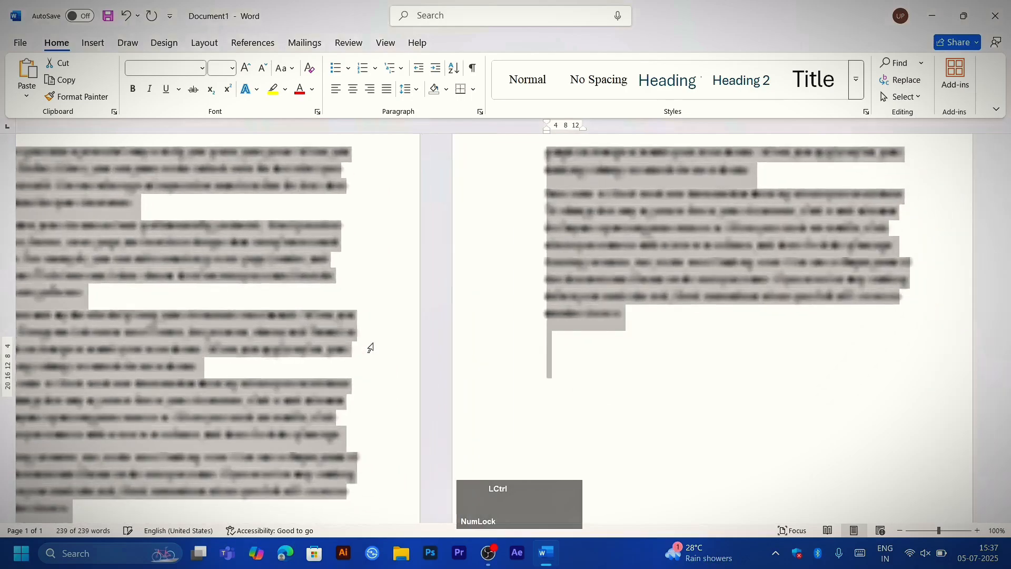
Step: Undo the repeated pastes back to the =rand() formula and regenerate a single set of default sample paragraphs
key("ctrl+z")
key("ctrl+z")
key("ctrl+z")
key("ctrl+z")
key("ctrl+z")
key("ctrl+z")
key("ctrl+z")
key("ctrl+z")
key("ctrl+z")
key("ctrl+z")
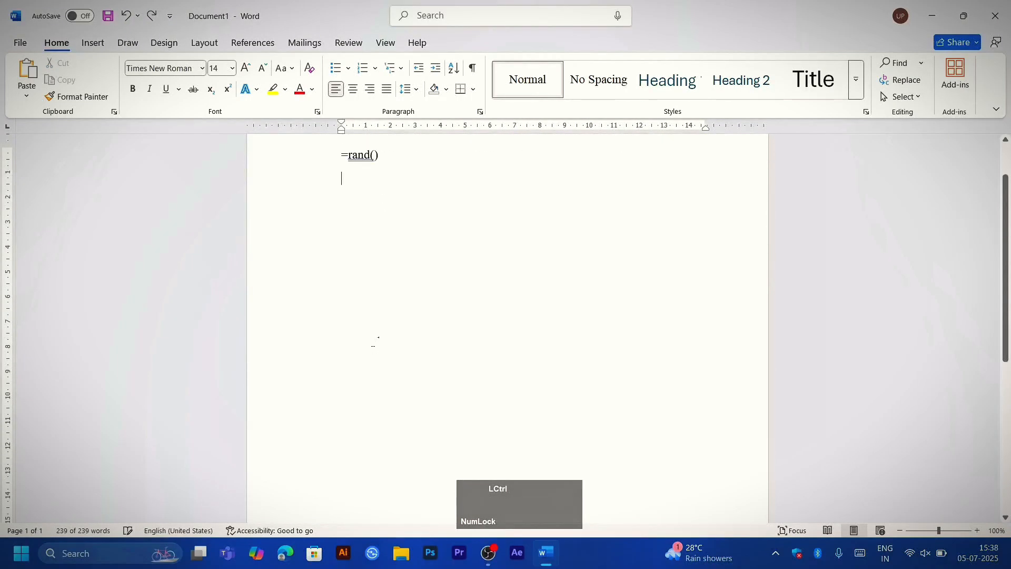
key("Return")
key("ctrl+Home")
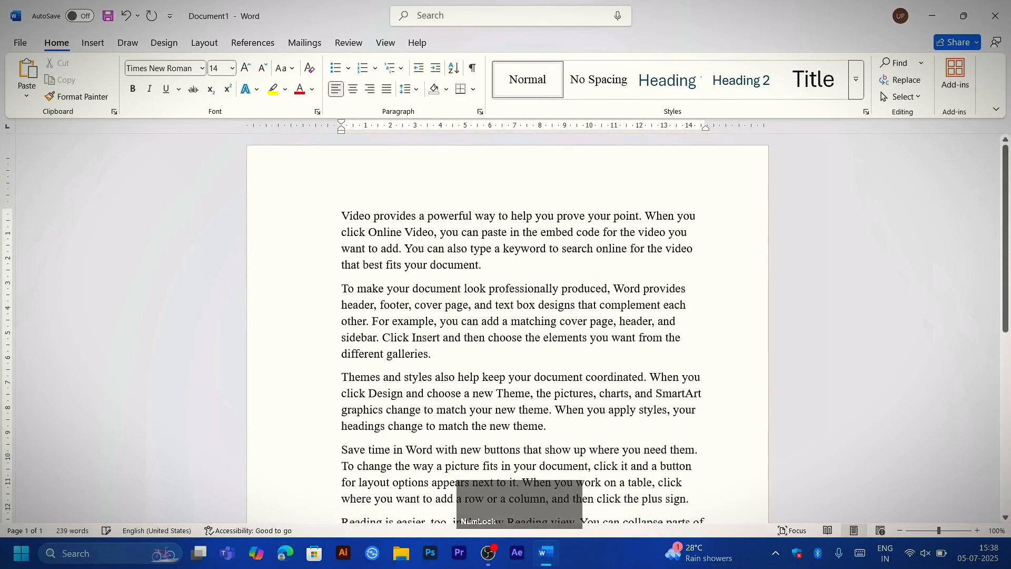
Step: Select the entire sample text, clear the selection and place the cursor before the first word, "Video"
key("ctrl+a")
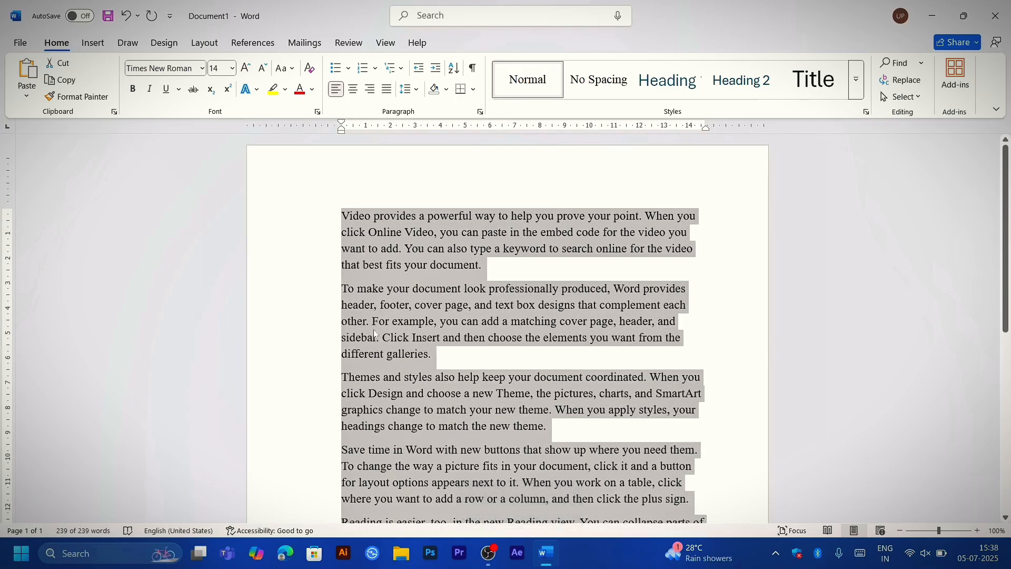
left_click(321, 216)
left_click(353, 216)
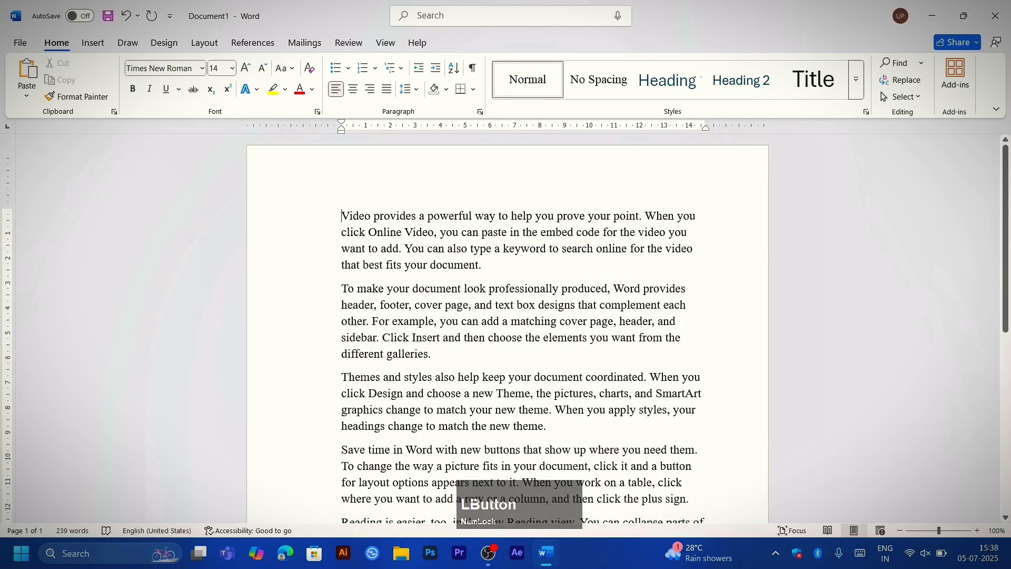
Step: Toggle bold on and off at the cursor with no text selected
key("ctrl+b")
key("ctrl+b")
key("ctrl+b")
key("ctrl+b")
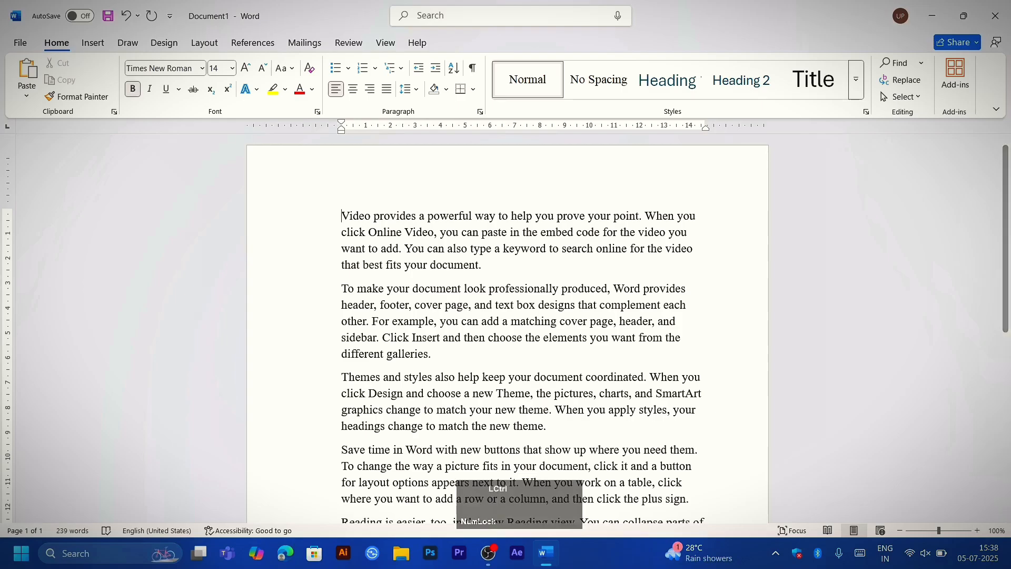
key("ctrl+b")
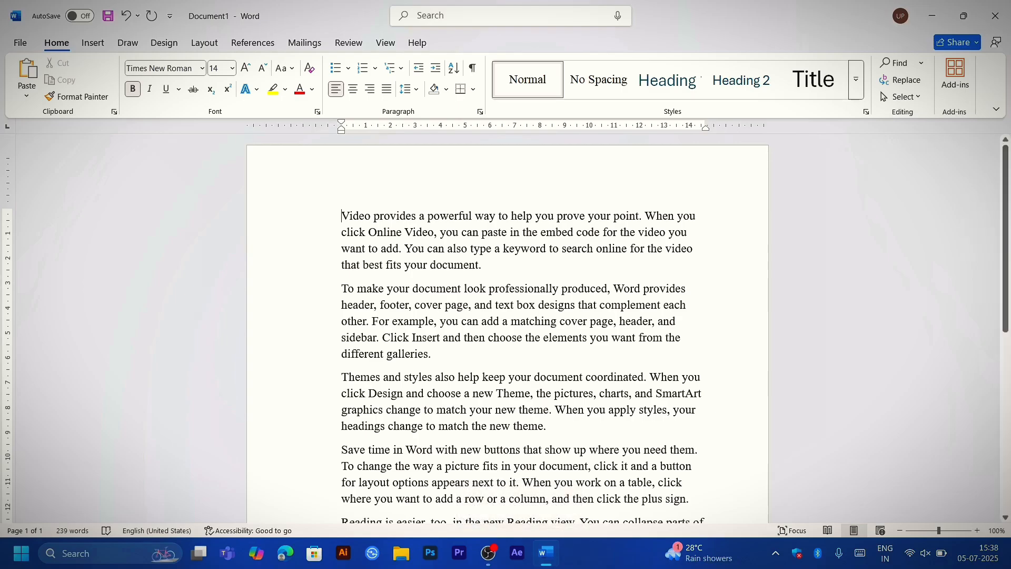
Step: Select the first paragraph's text up to its final period and toggle bold on and off repeatedly, finishing without bold
left_click_drag(342, 216, 479, 265)
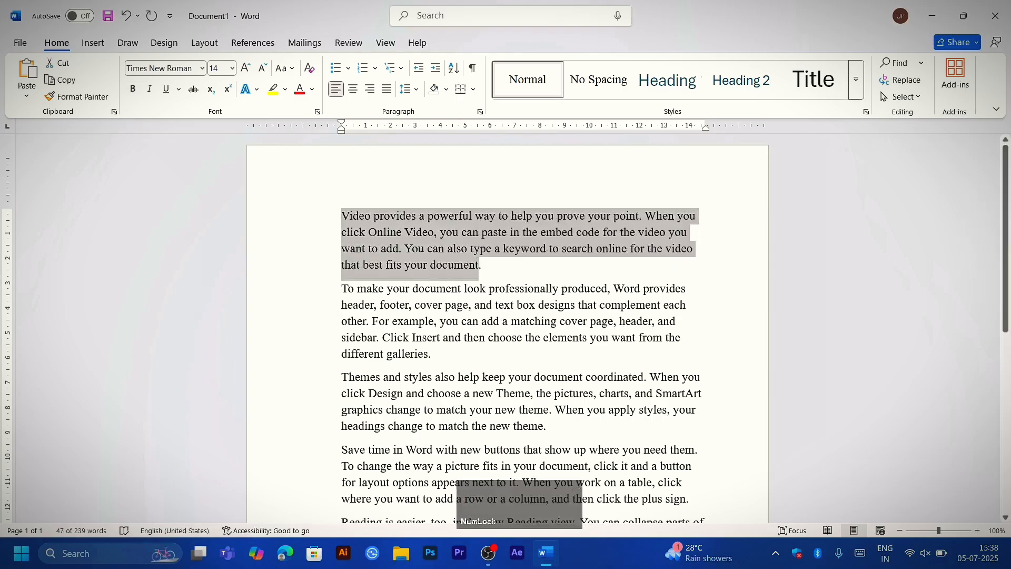
key("ctrl+b")
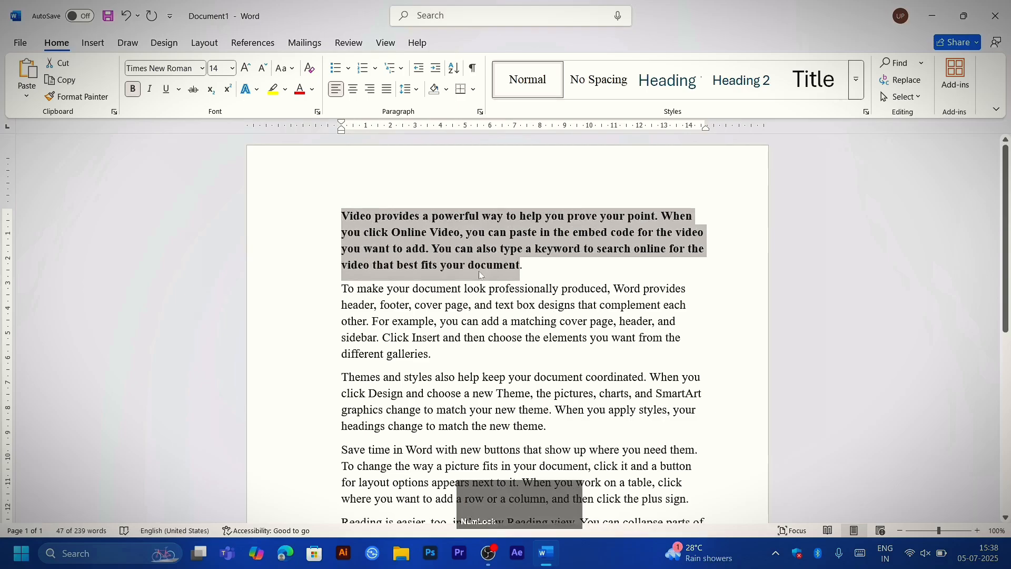
key("ctrl+b")
key("ctrl+b")
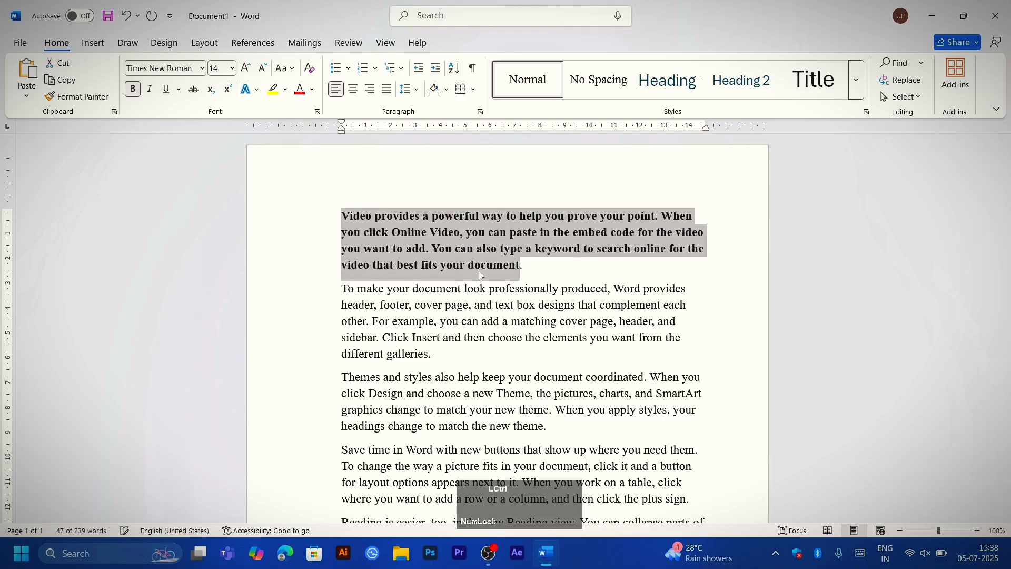
key("ctrl+b")
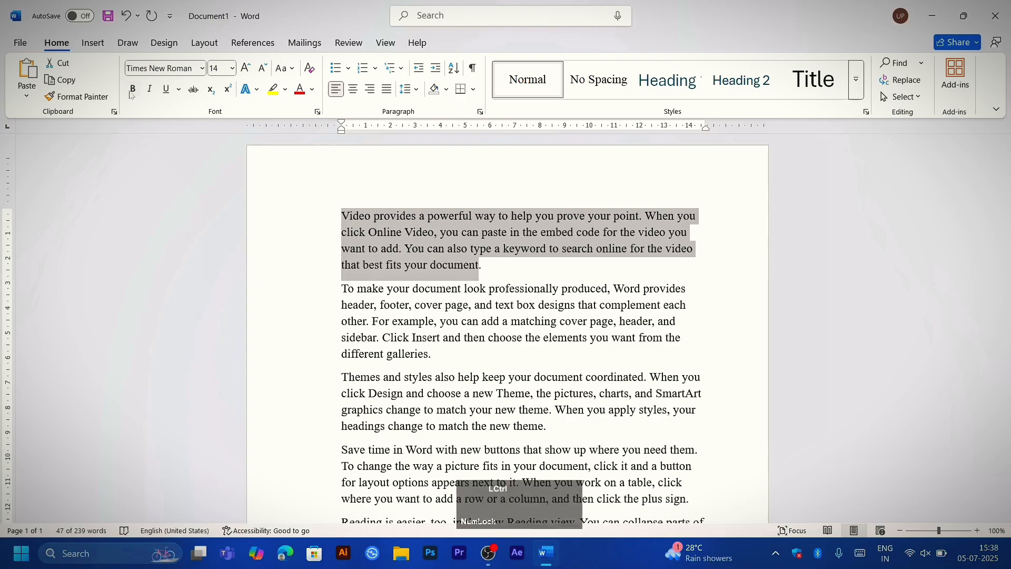
key("ctrl+b")
key("ctrl+b")
key("ctrl+b")
key("ctrl+b")
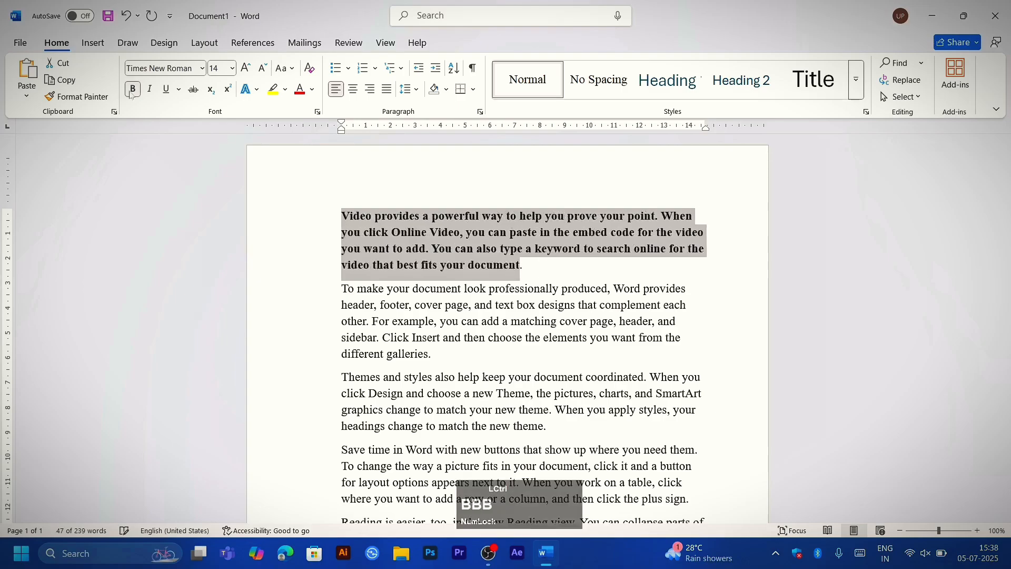
key("ctrl+b")
key("ctrl+b")
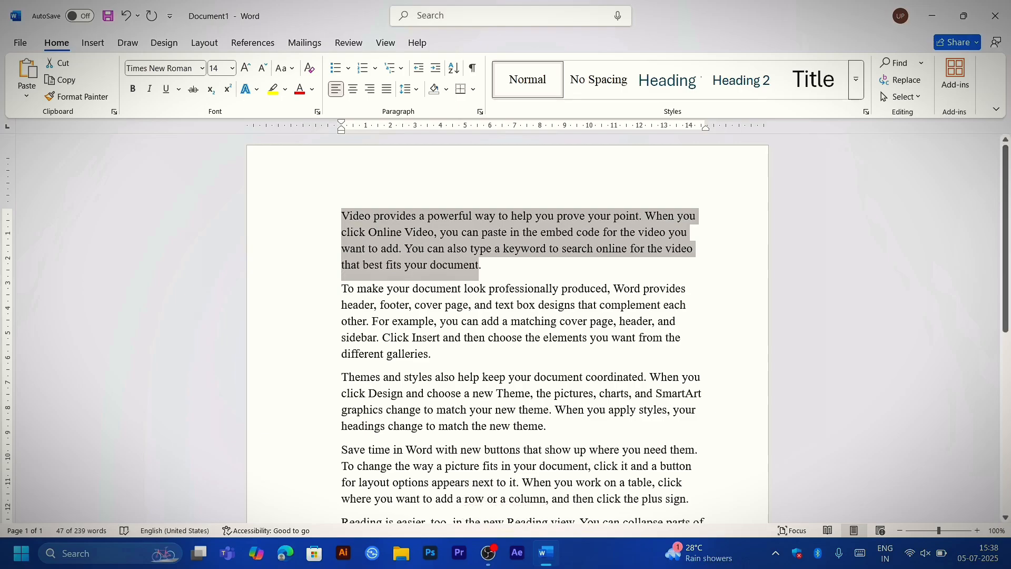
Step: Copy the whole first paragraph and paste it on the empty line after the last paragraph
left_click(267, 244)
left_click_drag(308, 218, 323, 281)
key("ctrl+c")
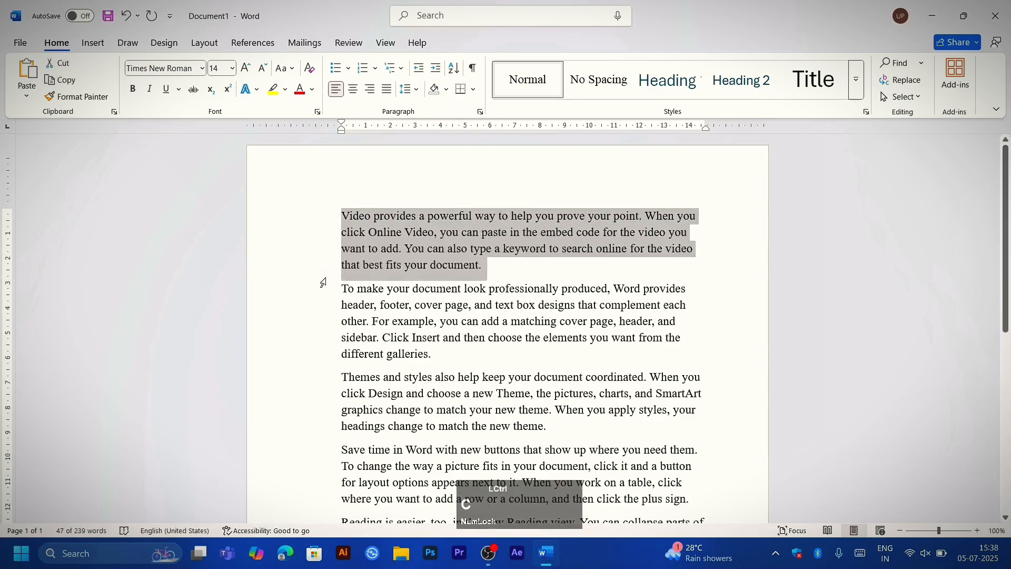
scroll(325, 281, "down", 4)
key("ctrl+End")
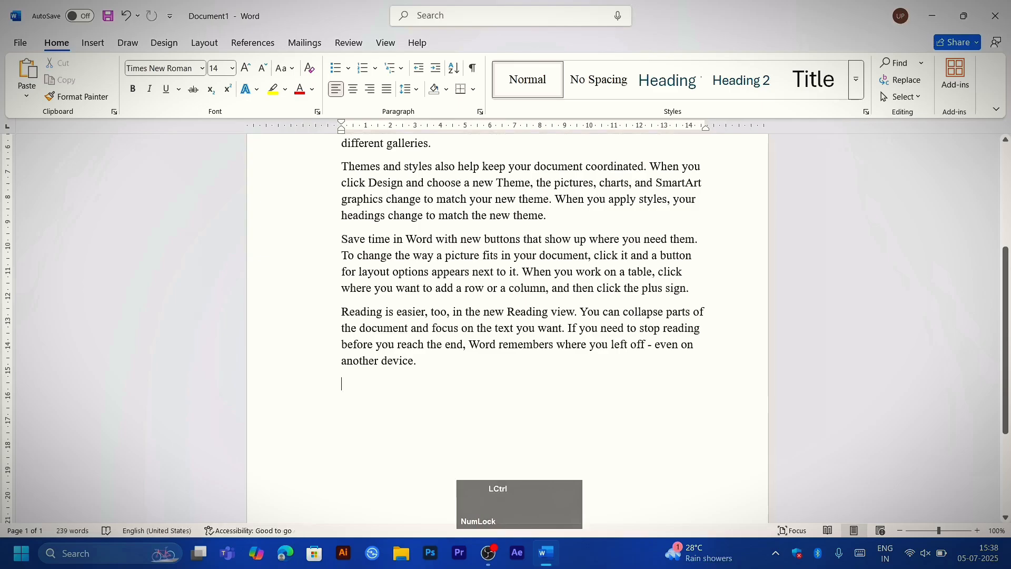
key("ctrl+v")
scroll(527, 326, "up", 2)
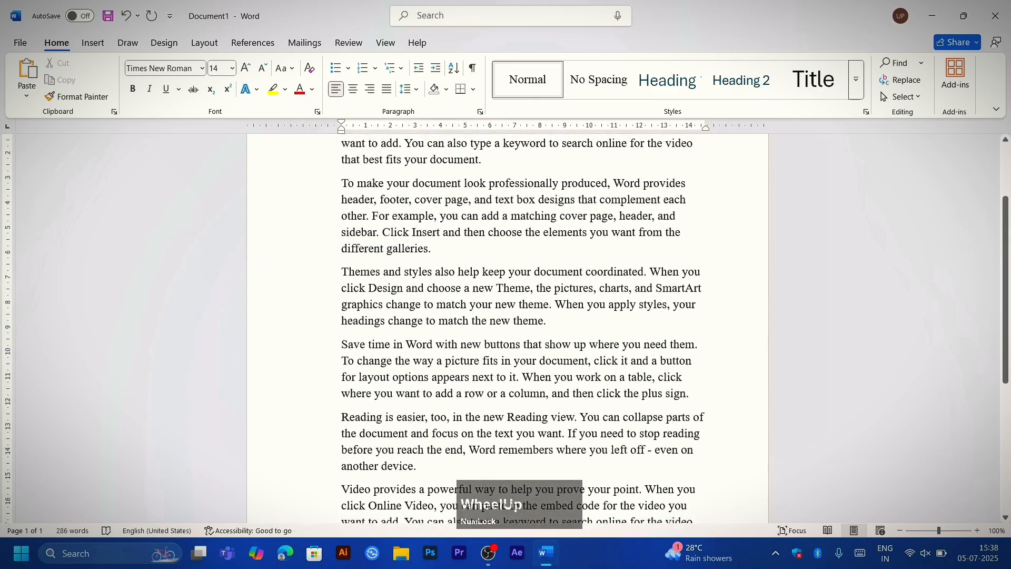
Step: Undo the pasted paragraph and the last bold change on the first paragraph
key("ctrl+z")
key("ctrl+z")
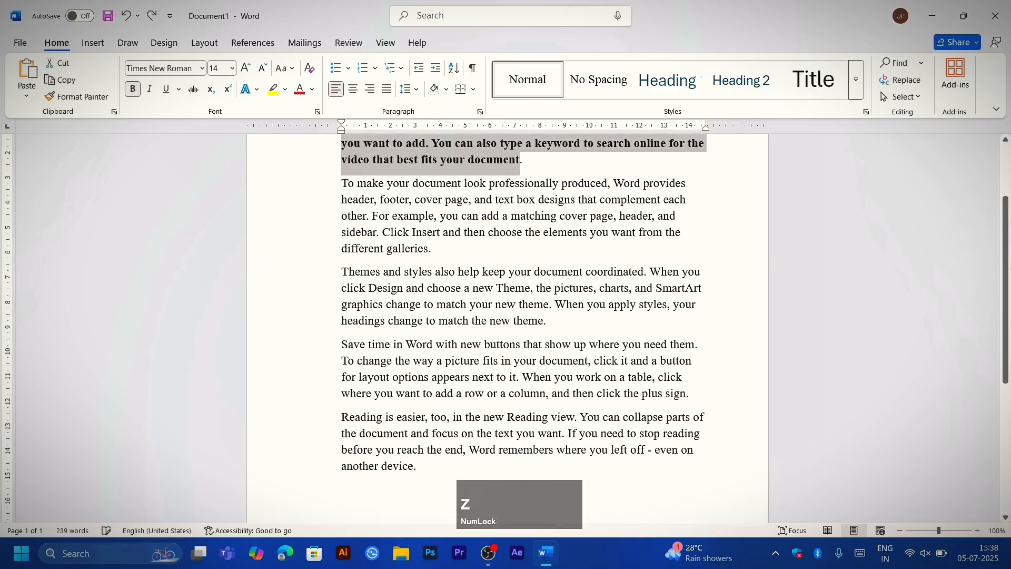
scroll(527, 326, "up", 2)
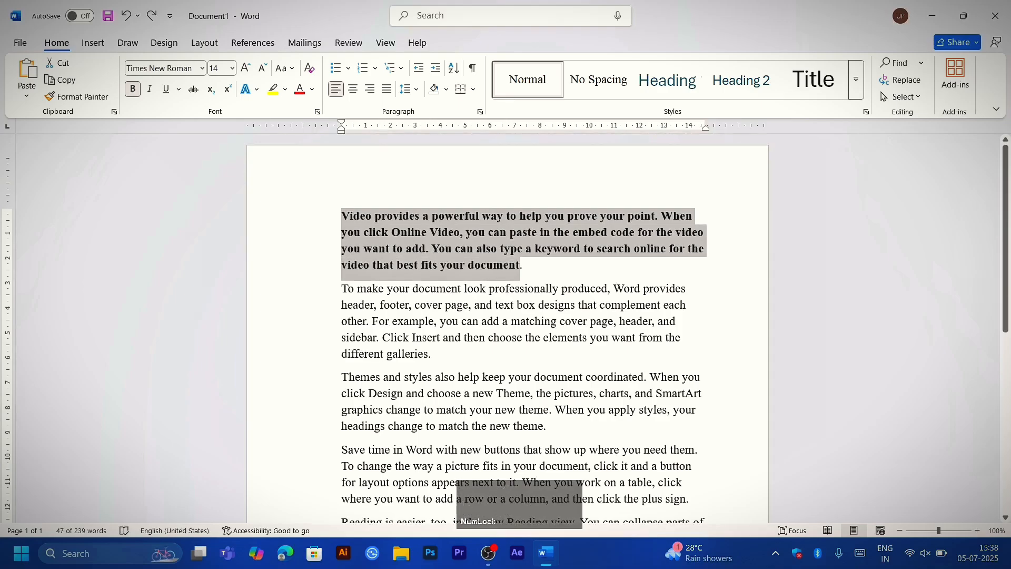
Step: Paste a copy of the bold first paragraph's text on the empty line at the document's end, and undo the paste
scroll(328, 319, "down", 5)
left_click(345, 330)
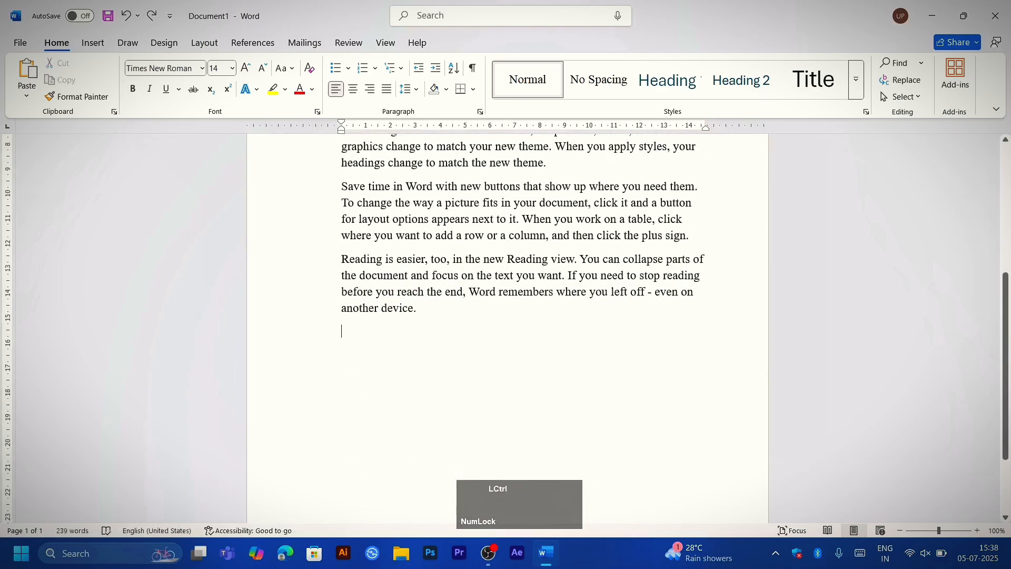
type("Video provides a powerful way to help you prove your point. When you click Online Video, you can paste in the embed code for the video you want to add. You can also type a keyword to search online for the video that best fits your document")
scroll(505, 316, "up", 3)
scroll(505, 316, "down", 5)
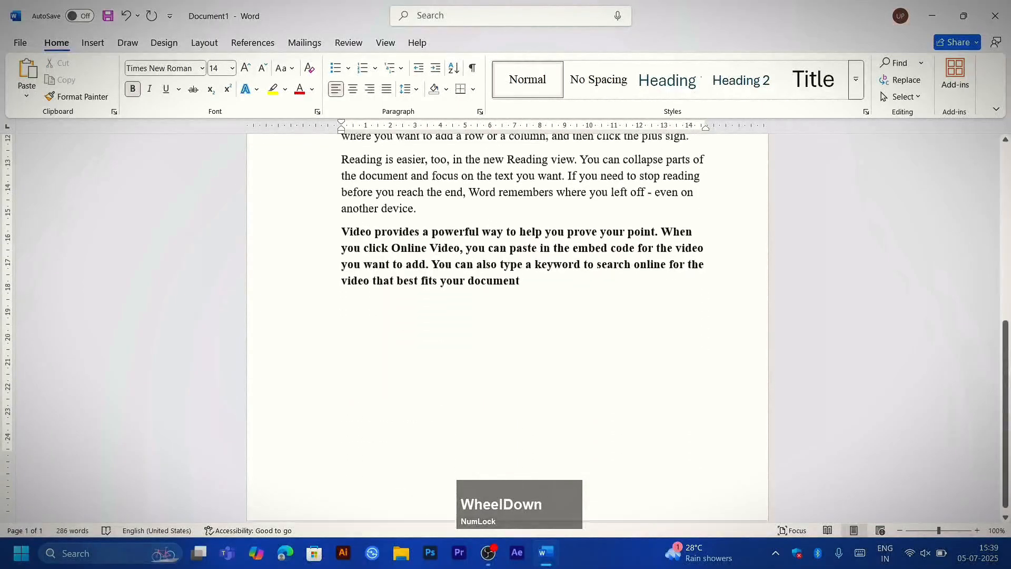
key("ctrl+z")
scroll(506, 316, "up", 5)
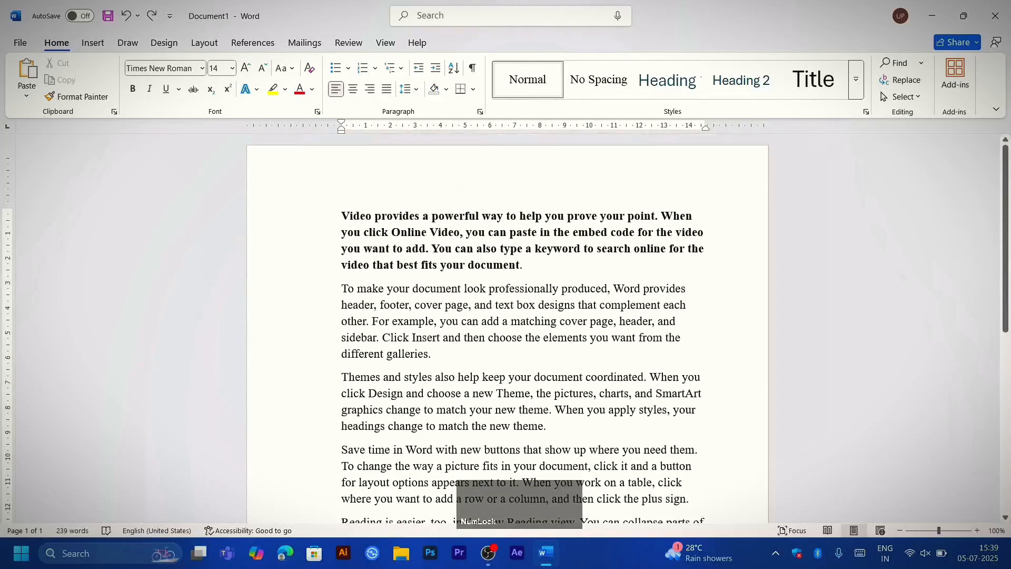
Step: Select the entire document text and open the Font dialog twice, closing it each time without changes
key("ctrl+a")
key("ctrl+d")
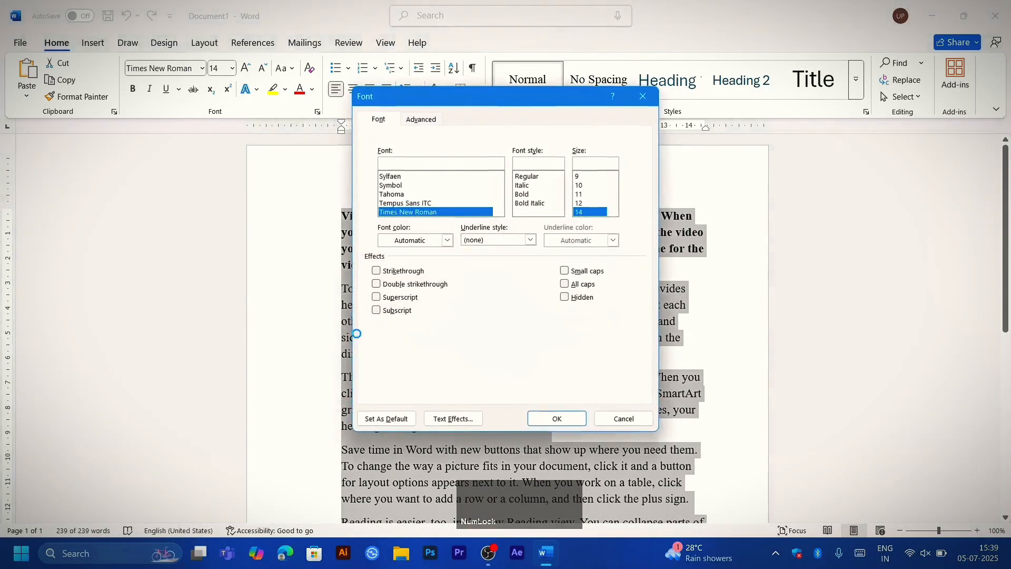
left_click(642, 96)
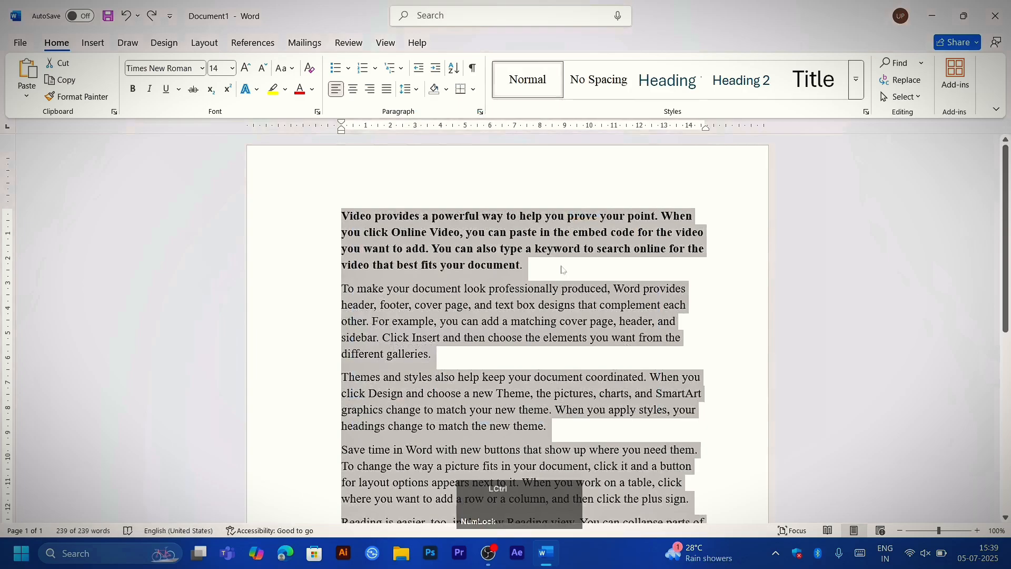
key("ctrl+d")
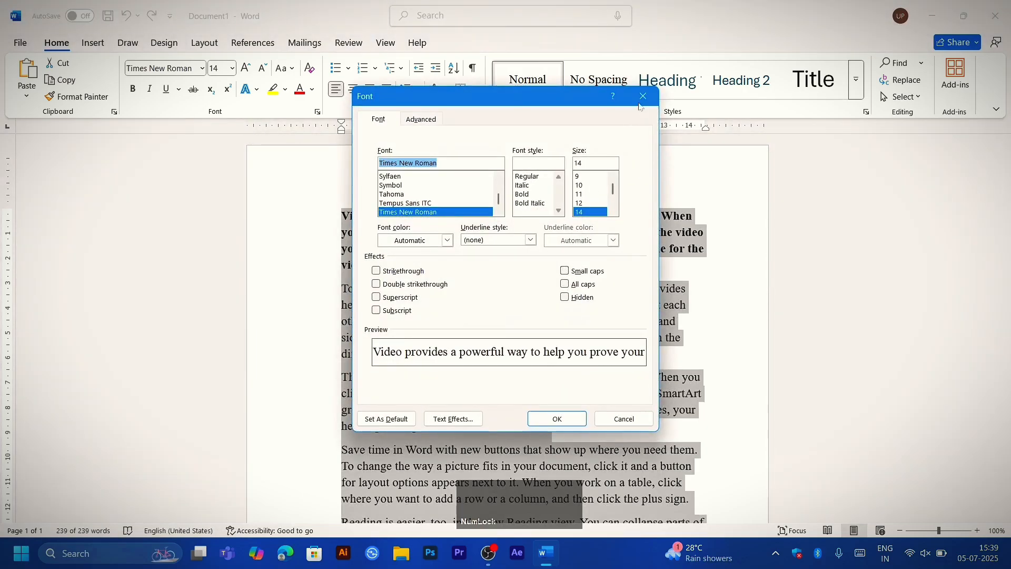
left_click(640, 104)
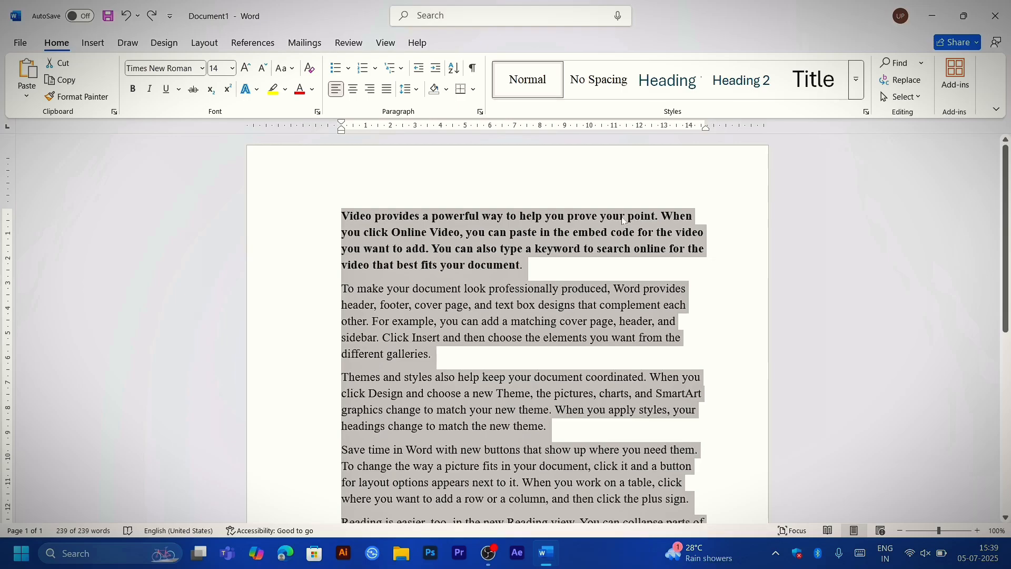
Step: Toggle bold on the whole document, finish with bold removed from all paragraphs, and clear the selection
key("ctrl+b")
key("ctrl+b")
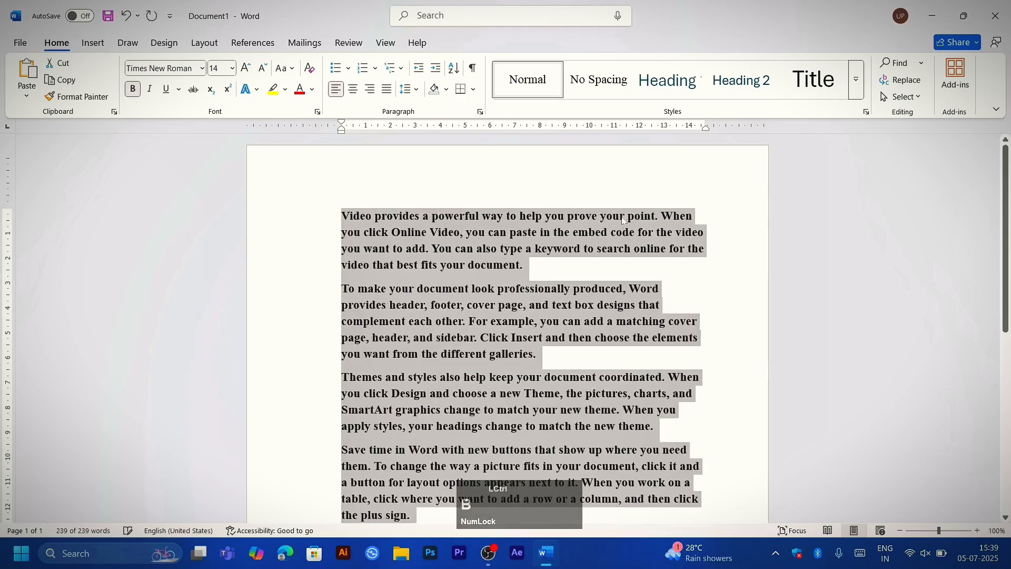
key("ctrl+b")
left_click(624, 221)
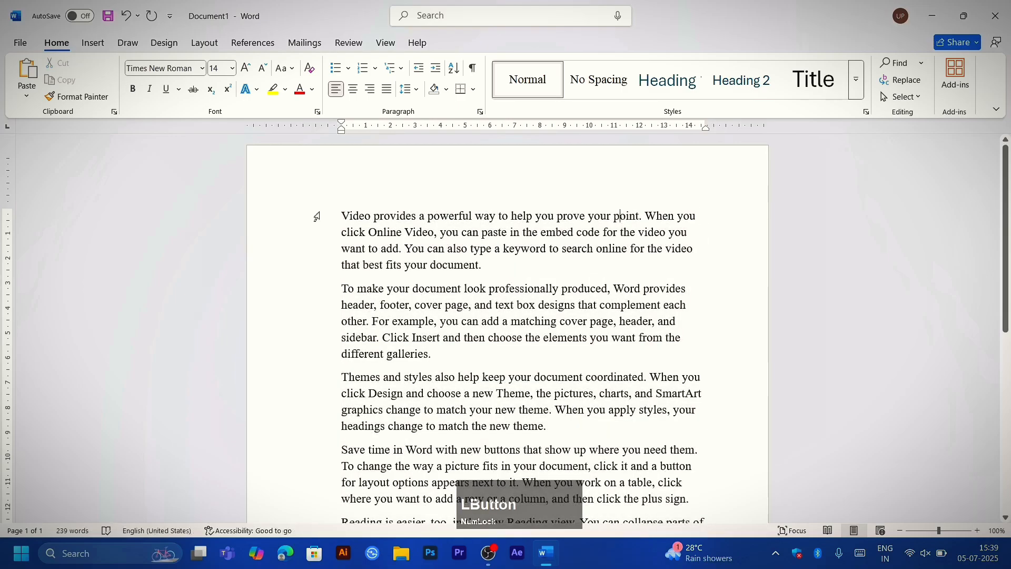
Step: Draw a five-pointed star shape about 4.21 cm high and 4.42 cm wide over the start of the first paragraphs
left_click(93, 42)
left_click(191, 76)
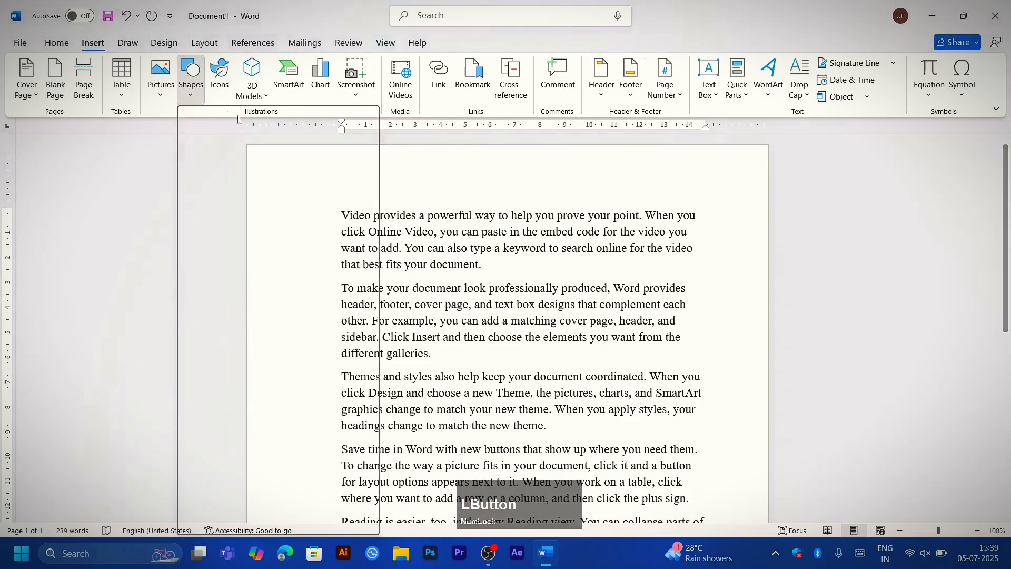
left_click(265, 150)
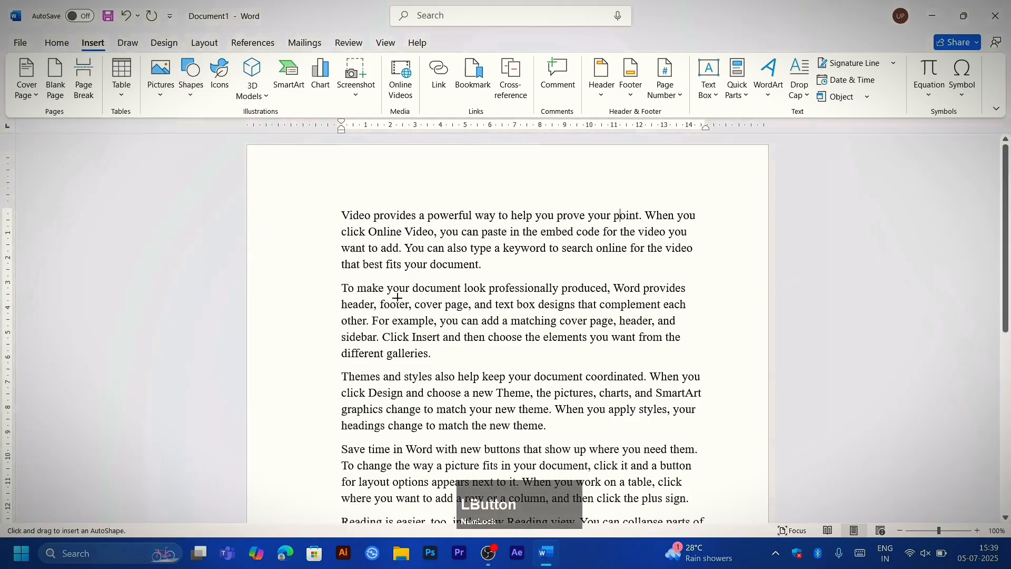
left_click_drag(330, 187, 443, 291)
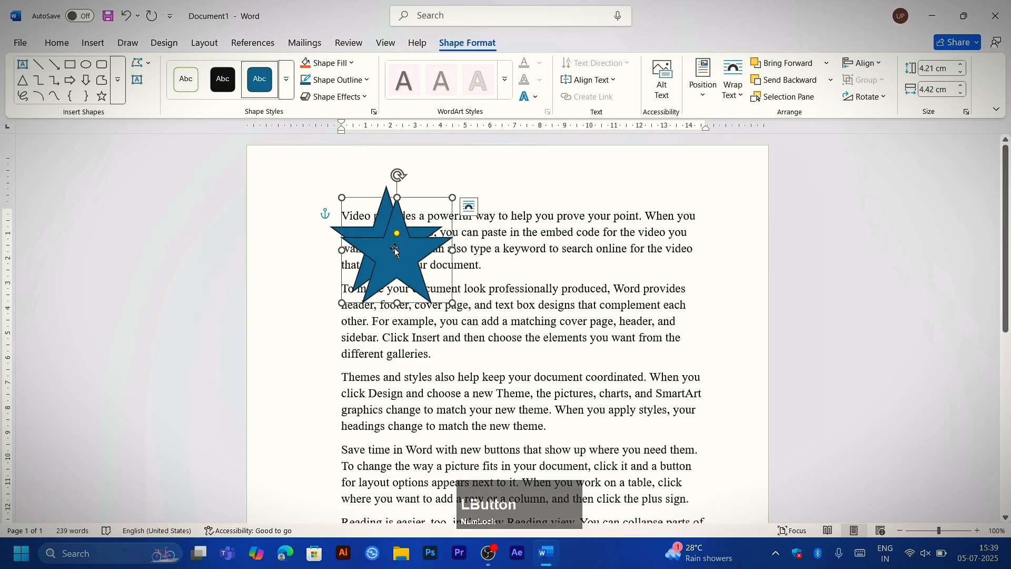
Step: Duplicate the five-pointed star and arrange the copies as a two-by-two grid over the first three paragraphs
left_click_drag(394, 236, 515, 239, "ctrl")
key("ctrl+d")
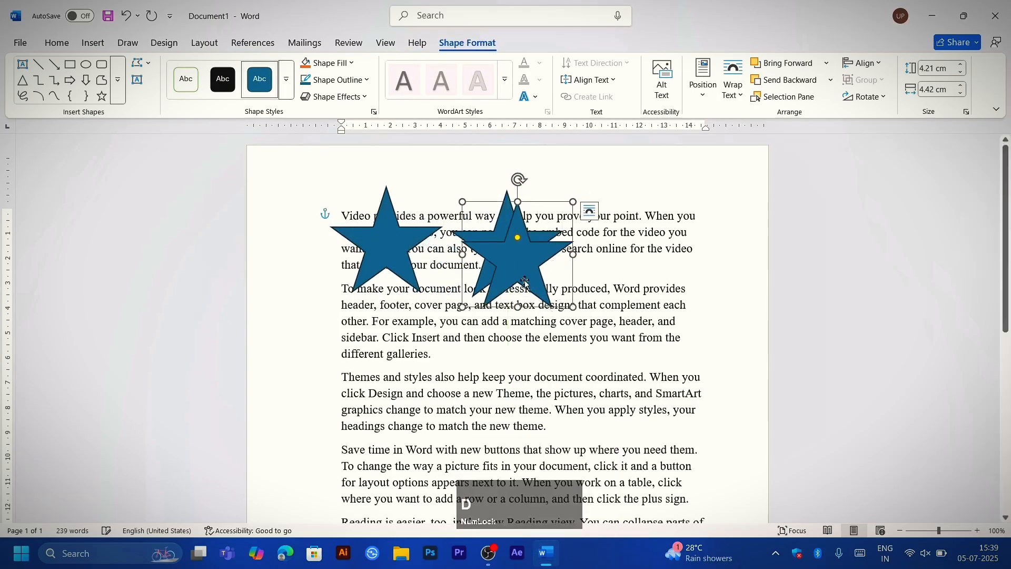
left_click_drag(493, 298, 516, 372)
key("ctrl+d")
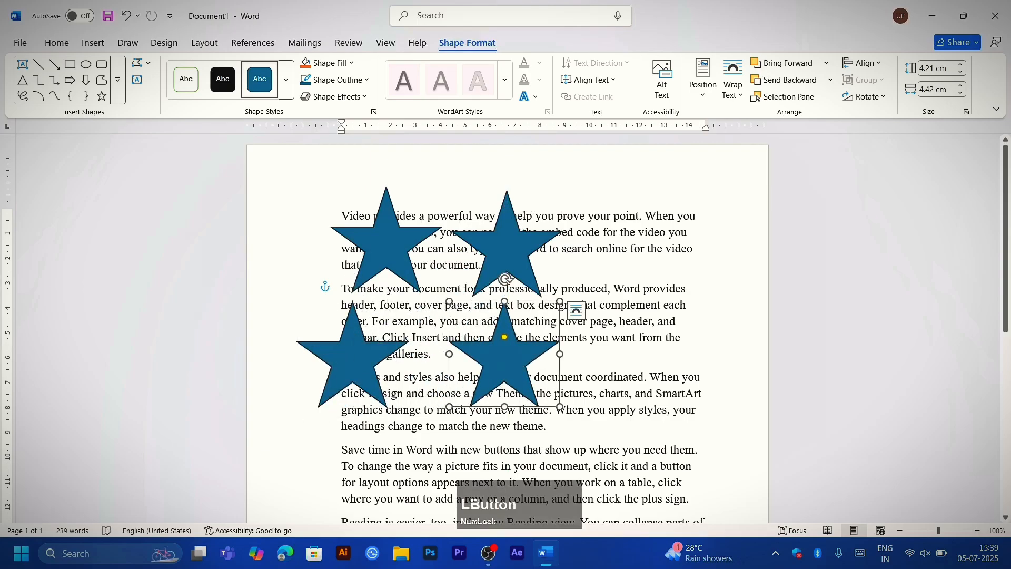
Step: Delete all the star shapes from the page, leaving only the text paragraphs
key("Delete")
left_click(513, 260)
key("Delete")
left_click(386, 263)
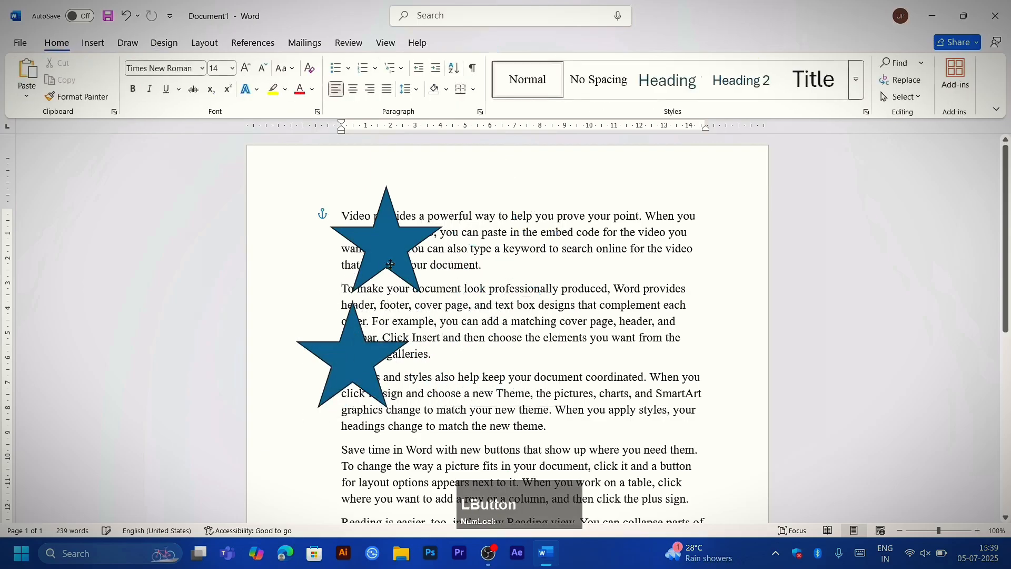
key("Delete")
left_click(361, 348)
key("Delete")
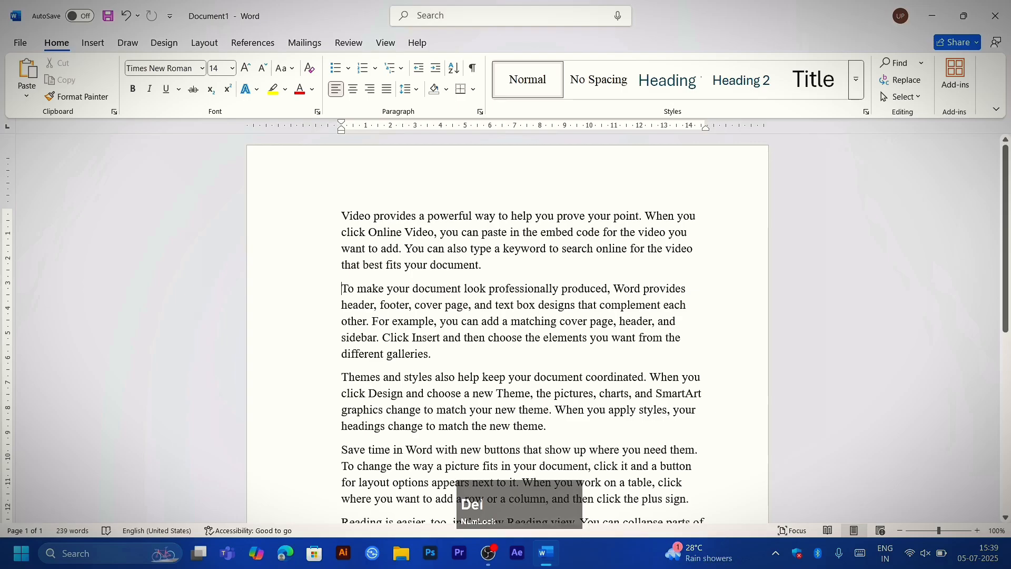
left_click(379, 264)
key("ctrl+a")
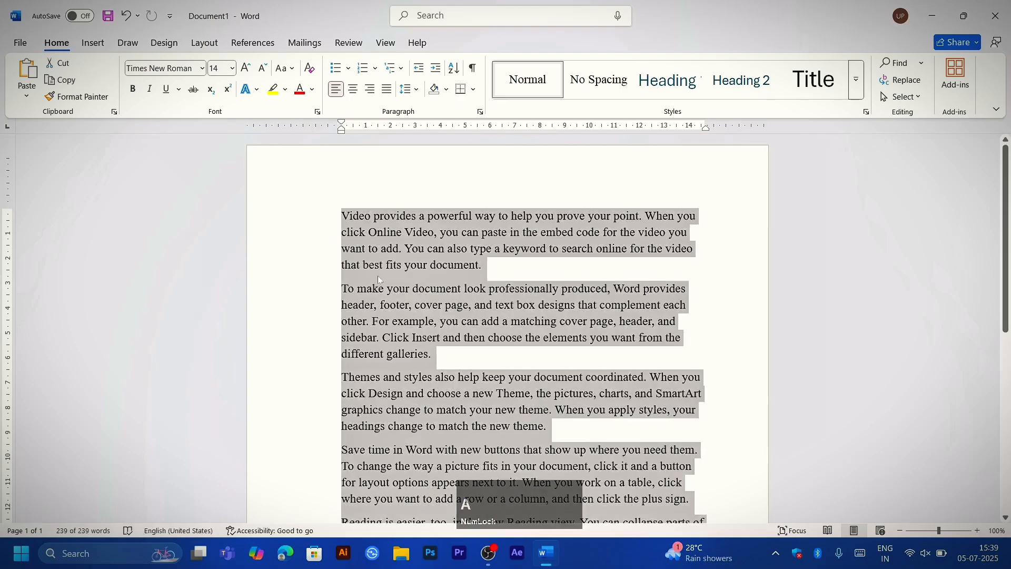
scroll(266, 239, "down", 1)
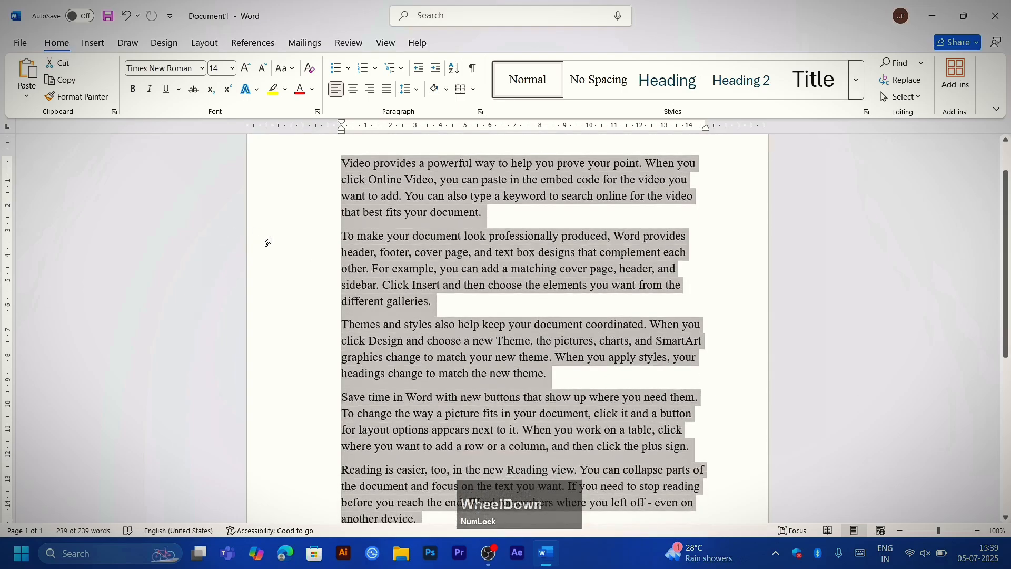
scroll(269, 242, "up", 1)
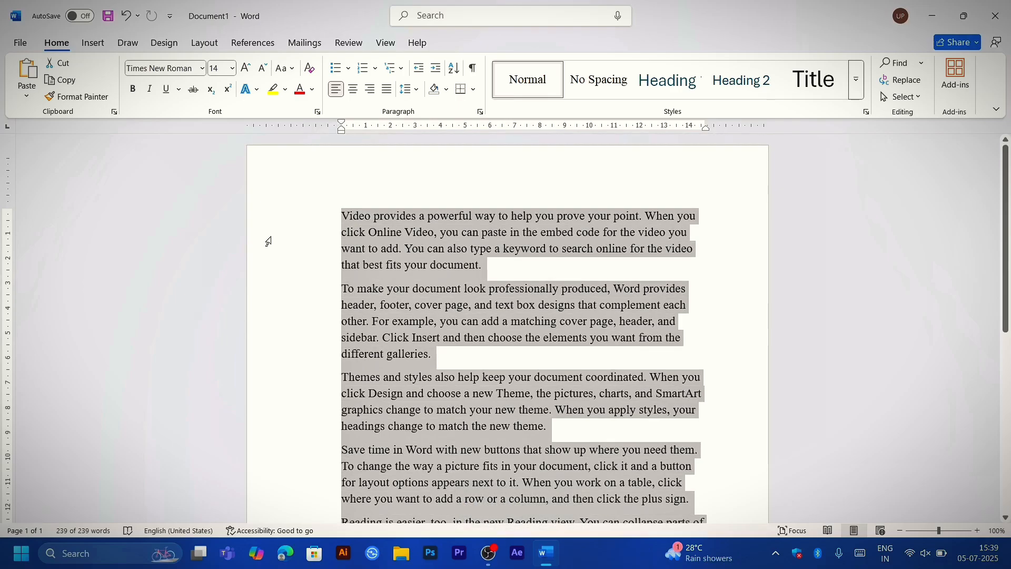
key("ctrl")
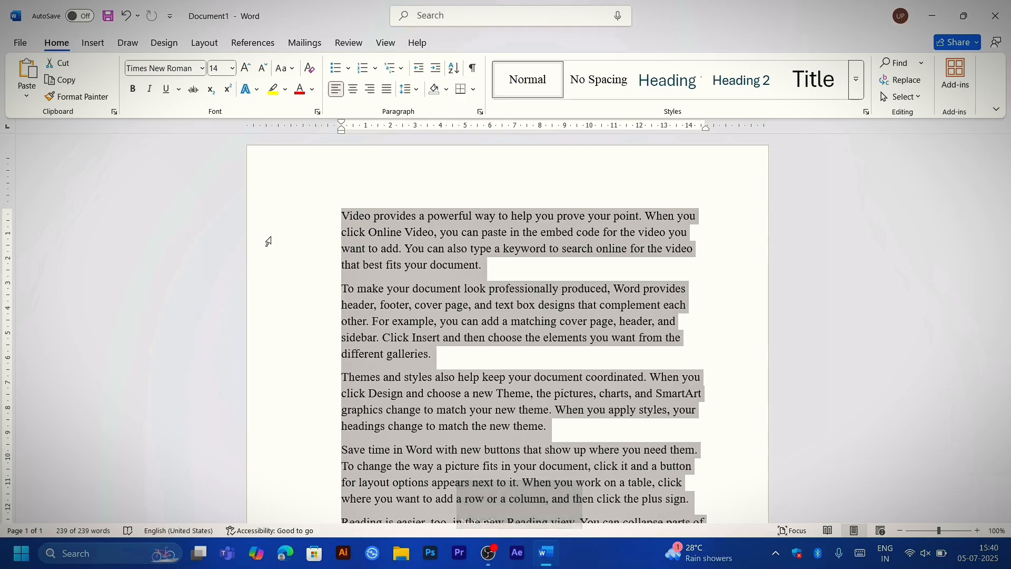
left_click(376, 272)
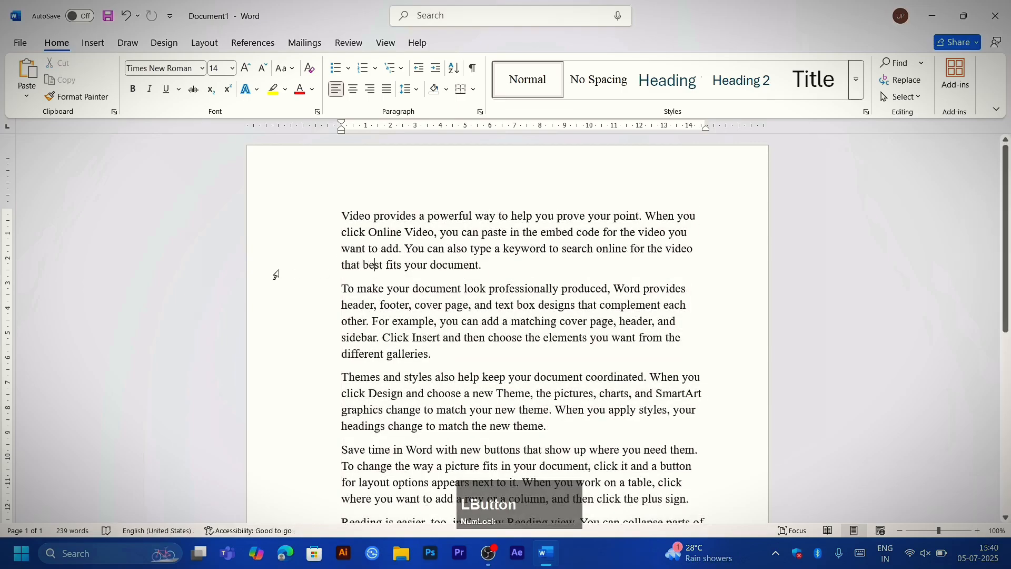
right_click(345, 294)
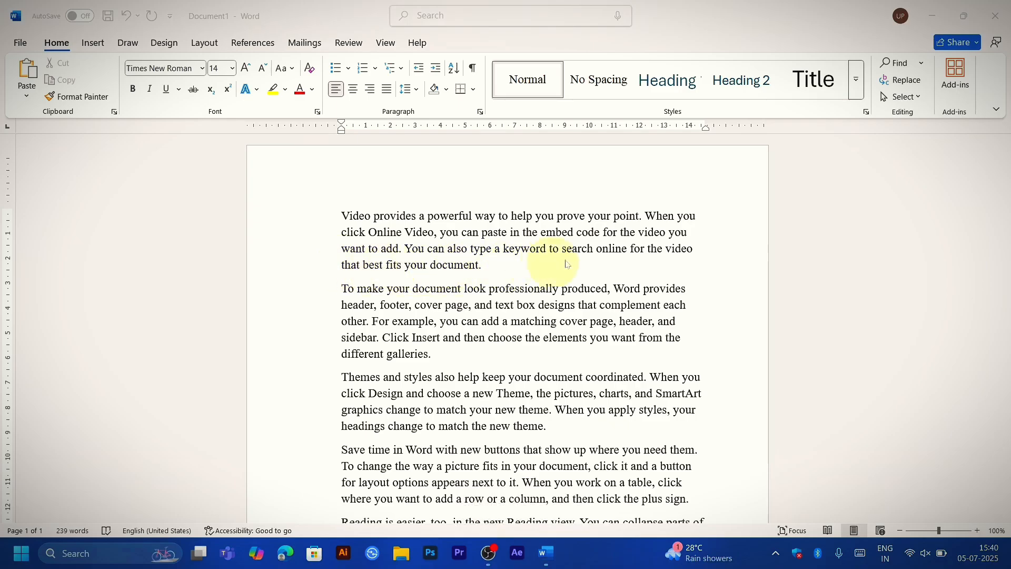
left_click(519, 279)
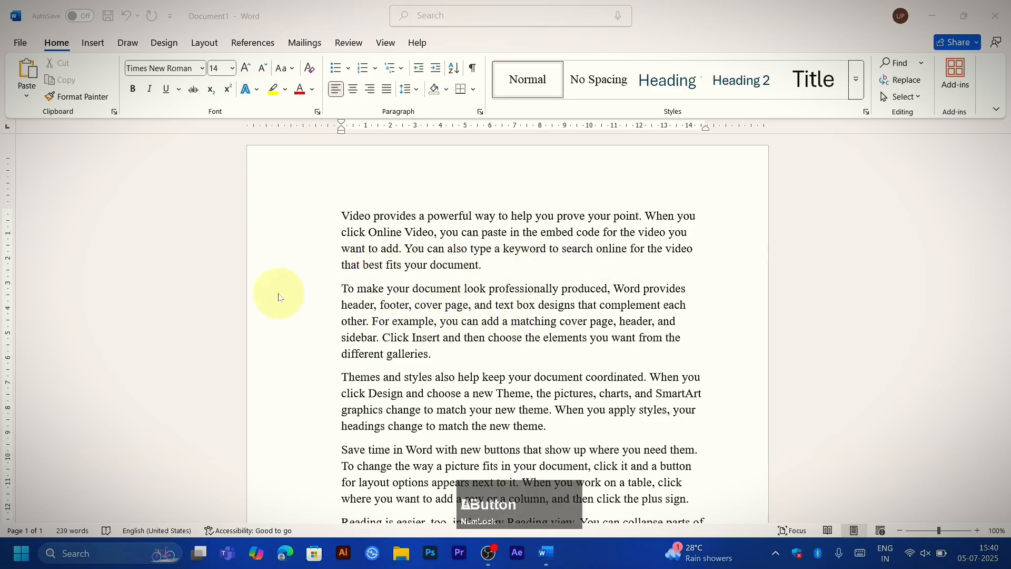
Step: Switch the alignment of the entire document text to centered and back to left-aligned, twice
key("ctrl+a")
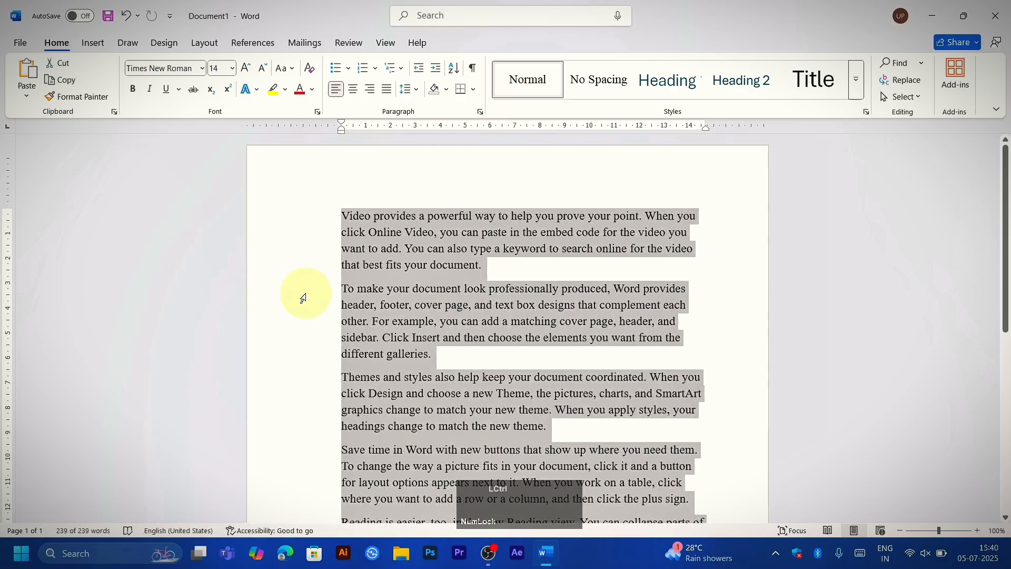
key("ctrl+e")
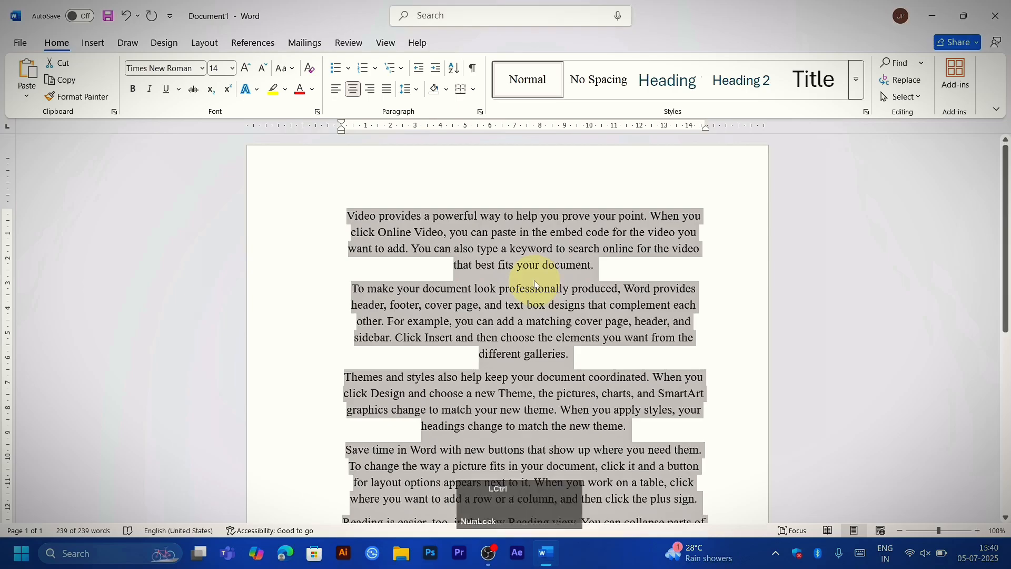
key("ctrl+l")
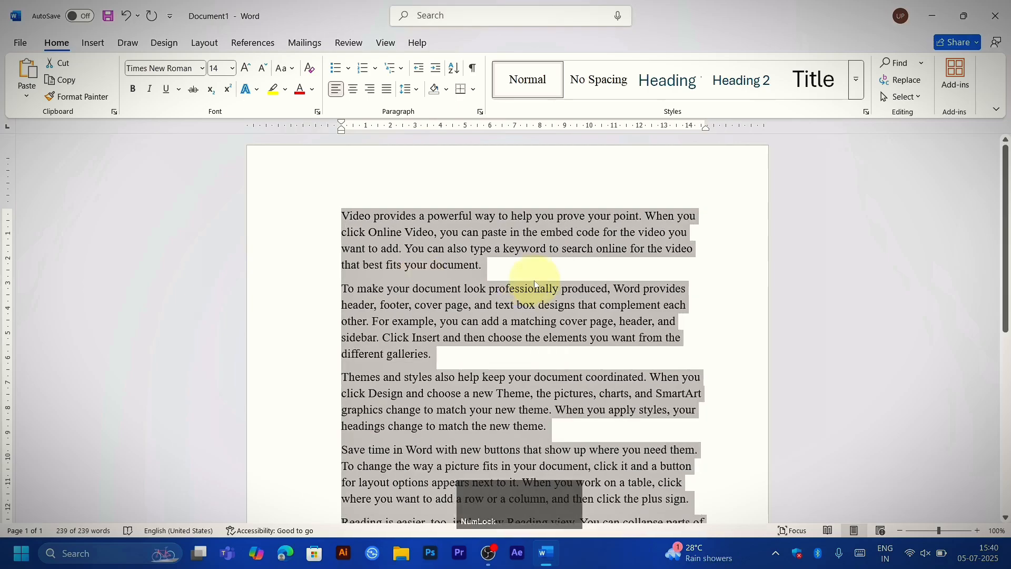
key("ctrl+e")
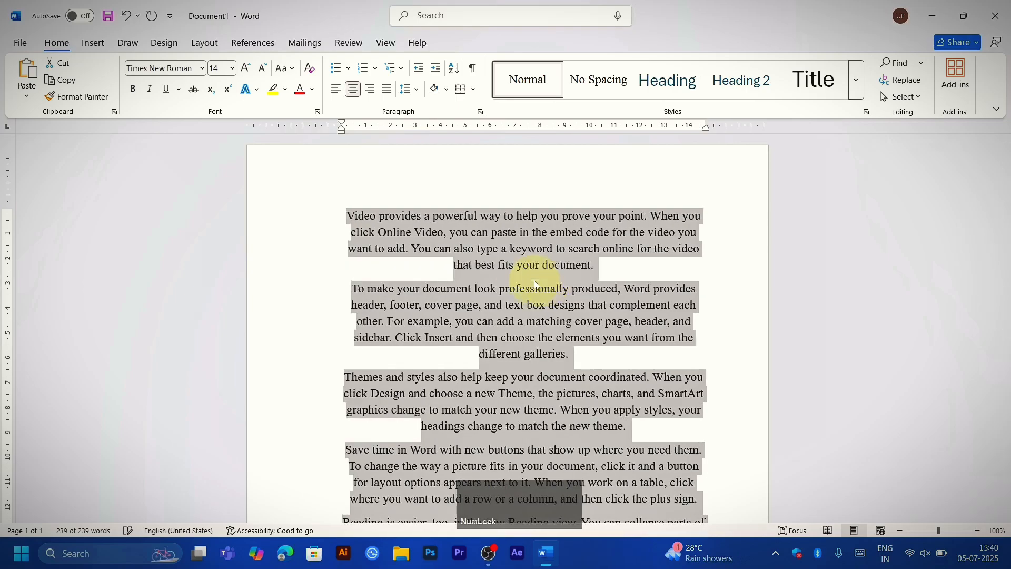
key("ctrl+l")
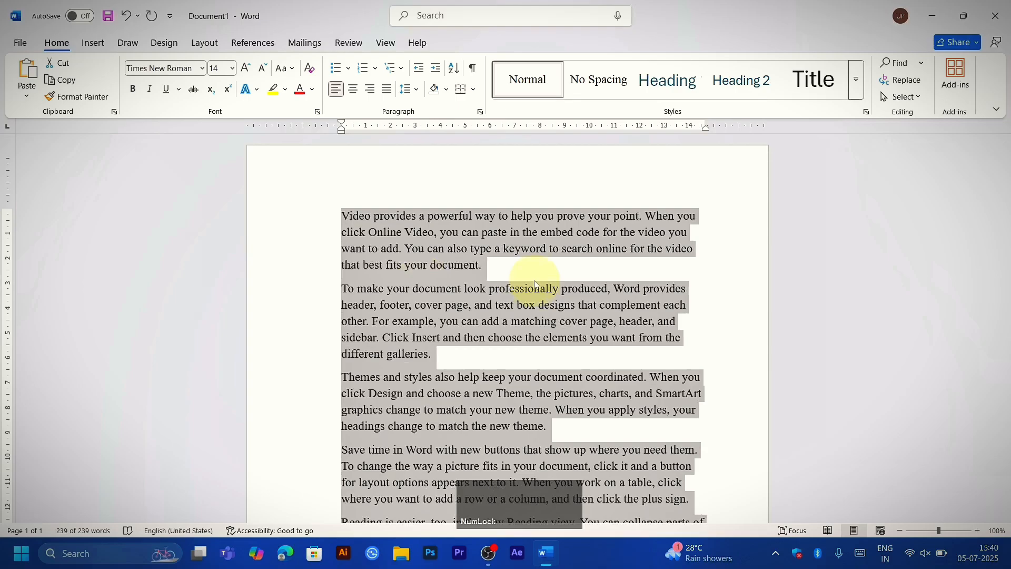
Step: Search the document for "video" and close the search results
key("ctrl")
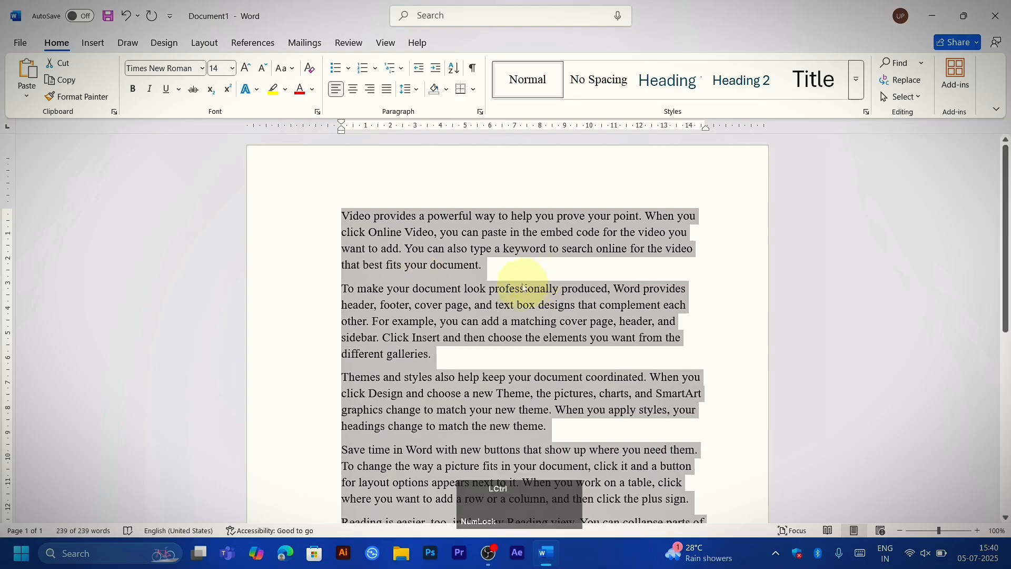
key("ctrl+f")
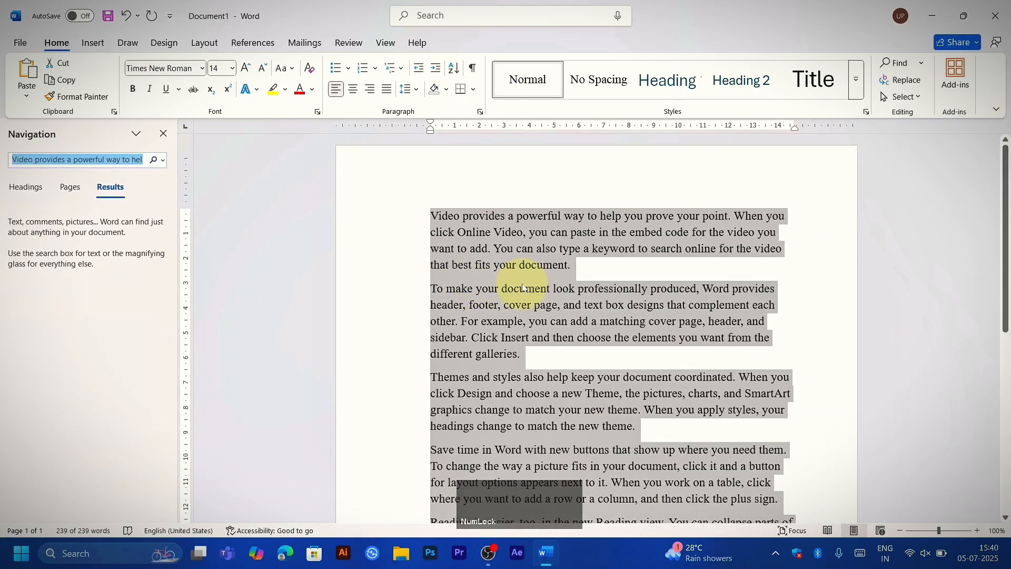
type("vi")
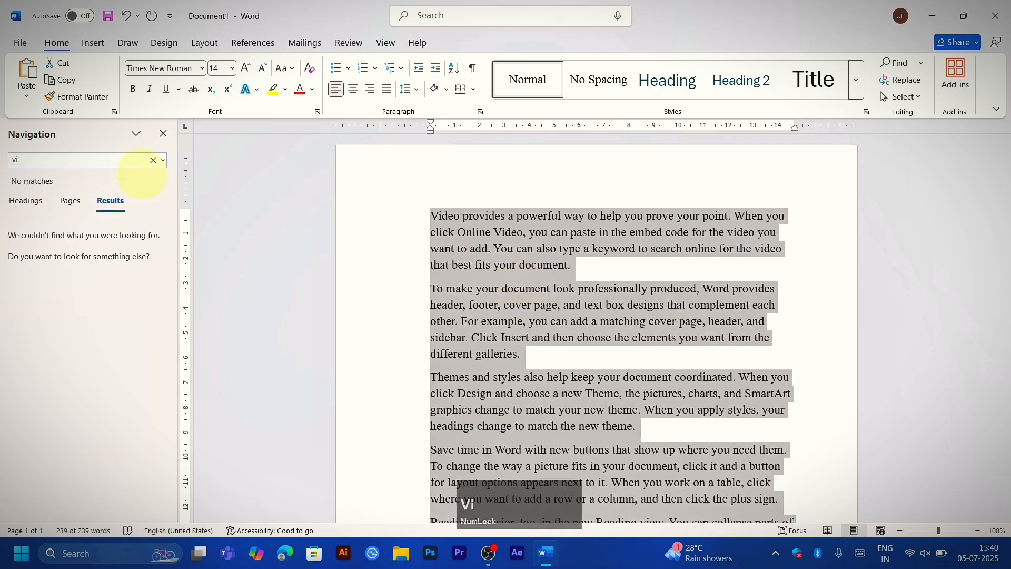
type("deo")
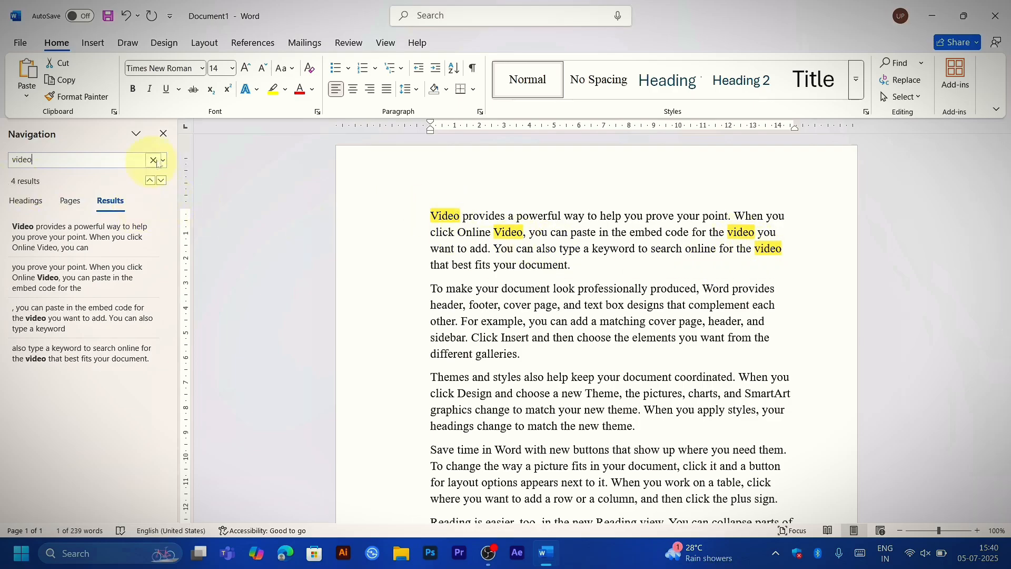
left_click(163, 133)
Step: Search the document for "you", close the search results, and clear the text selection
key("ctrl+a")
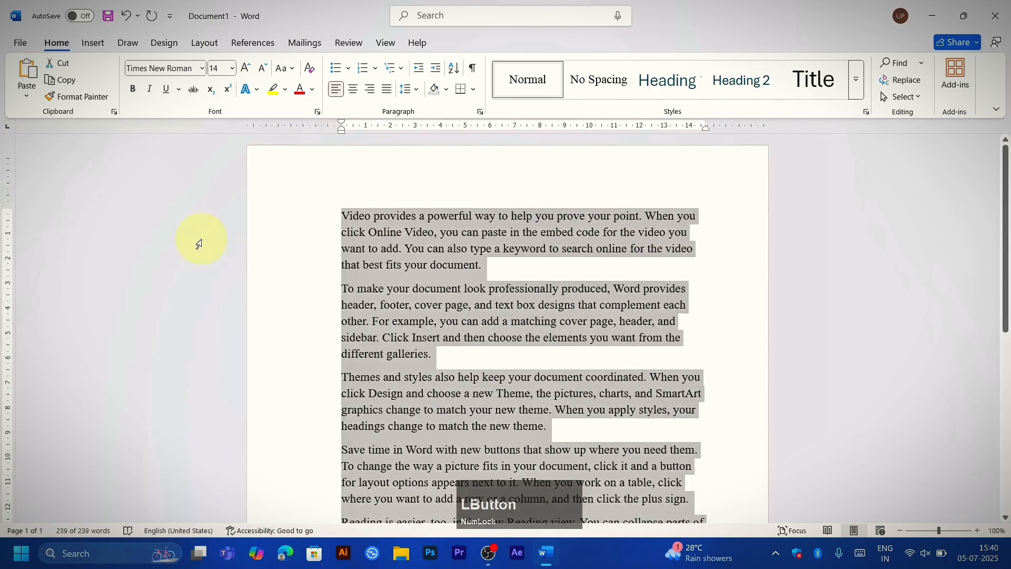
key("ctrl+f")
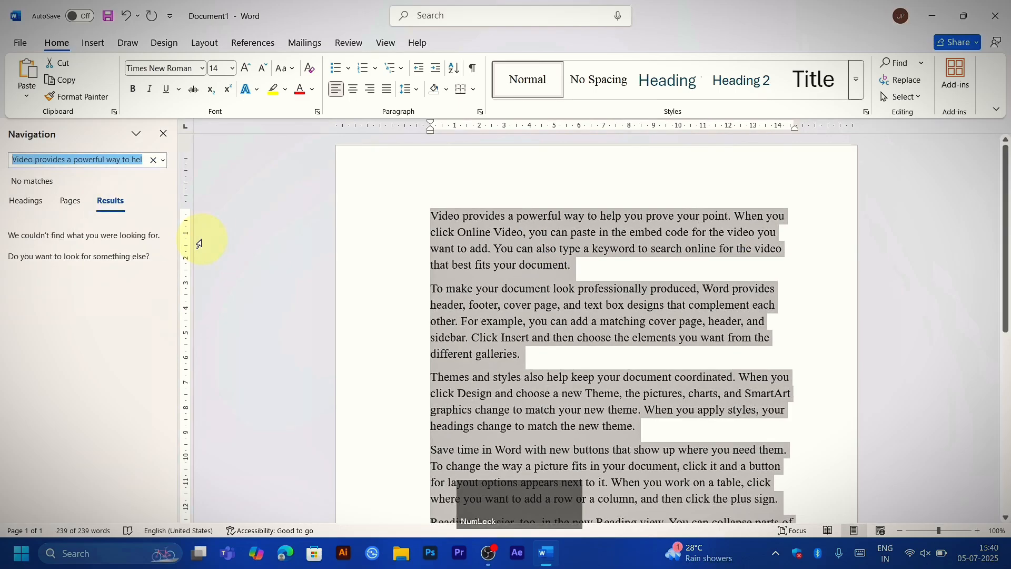
type("you")
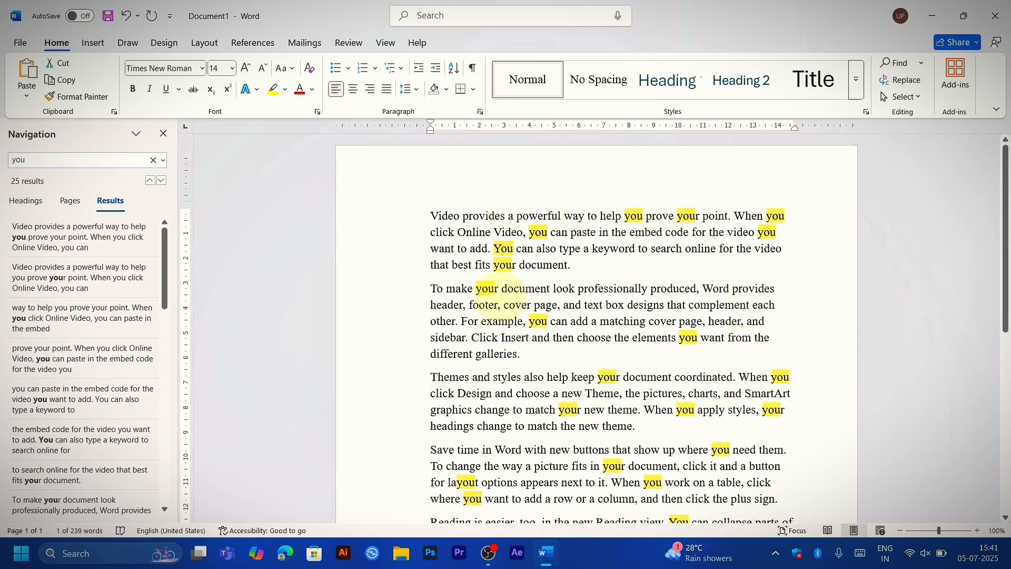
left_click(163, 134)
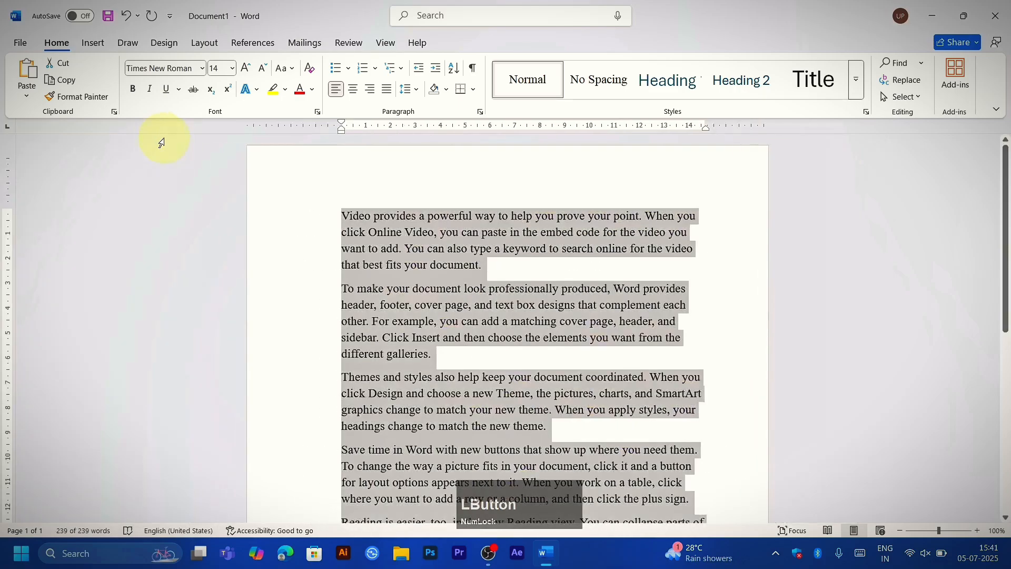
left_click_drag(342, 213, 354, 231)
left_click(353, 232)
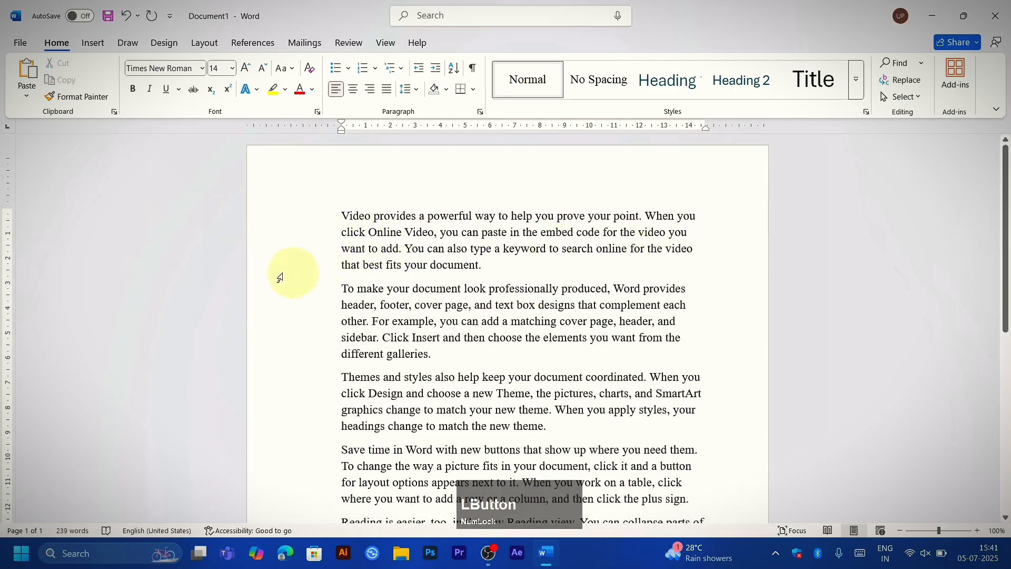
Step: Zoom the document in to 210% and back out to 120%
scroll(262, 264, "up", 11, "ctrl")
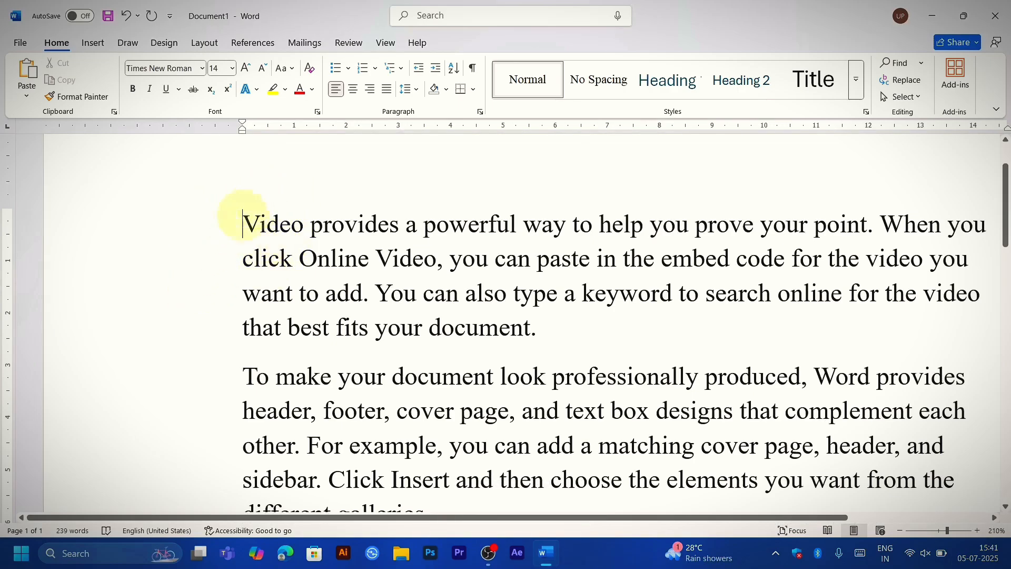
scroll(293, 309, "down", 3, "ctrl")
scroll(298, 309, "down", 6, "ctrl")
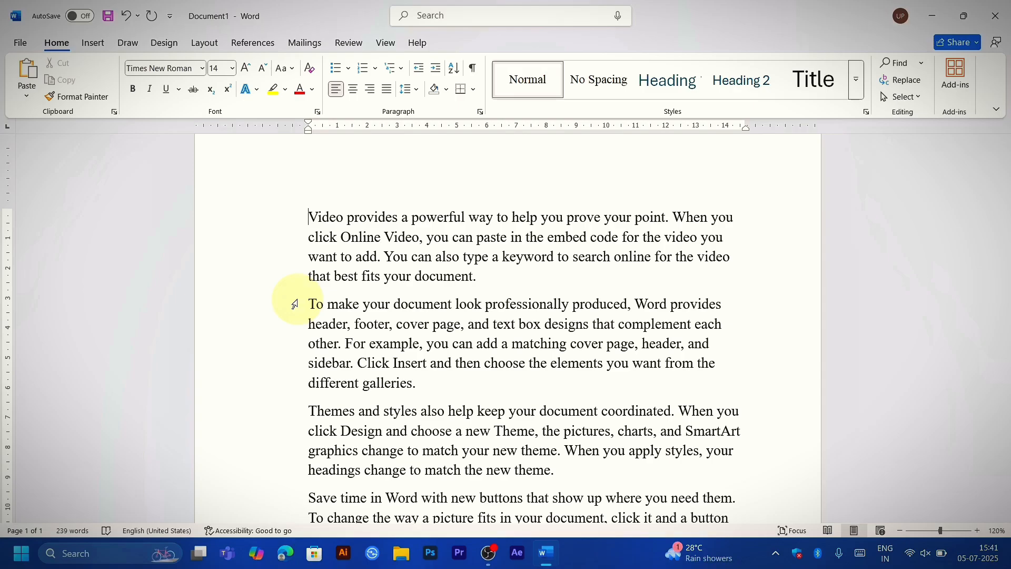
Step: Use Go To to jump to line 10 of the document and close the dialog
key("ctrl")
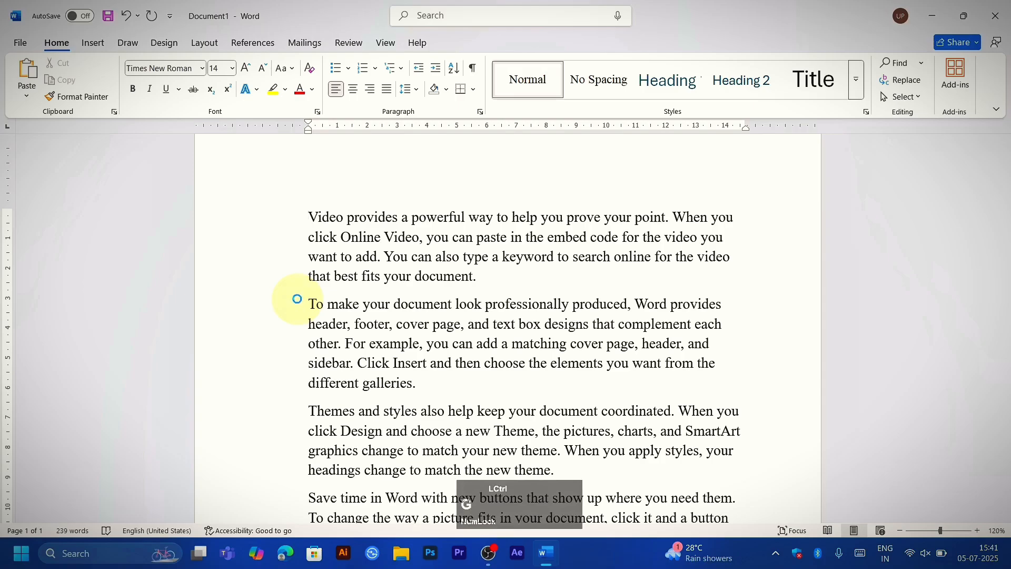
key("ctrl+g")
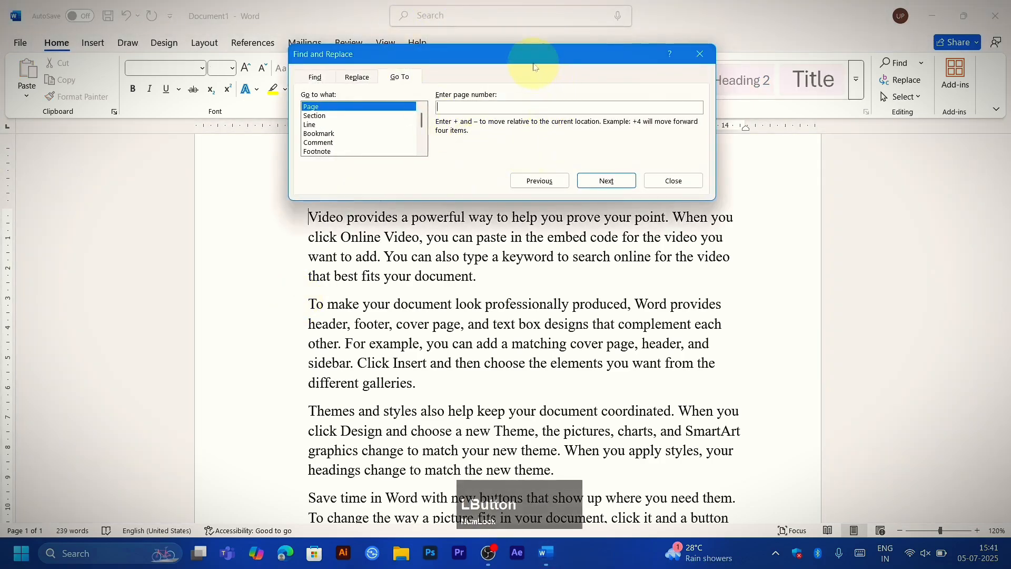
left_click_drag(524, 61, 715, 196)
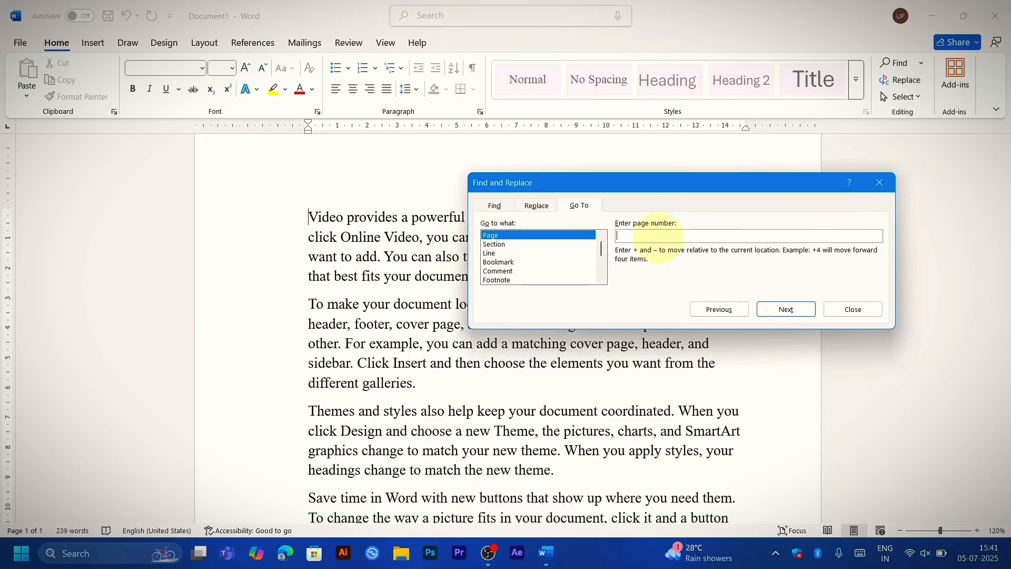
left_click(489, 253)
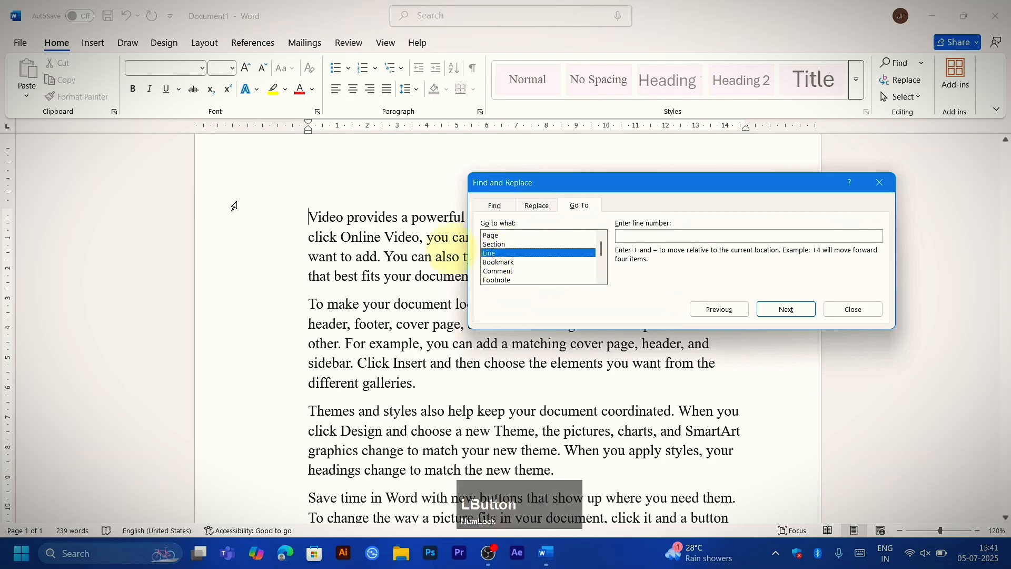
scroll(245, 235, "down", 10)
scroll(253, 243, "up", 10)
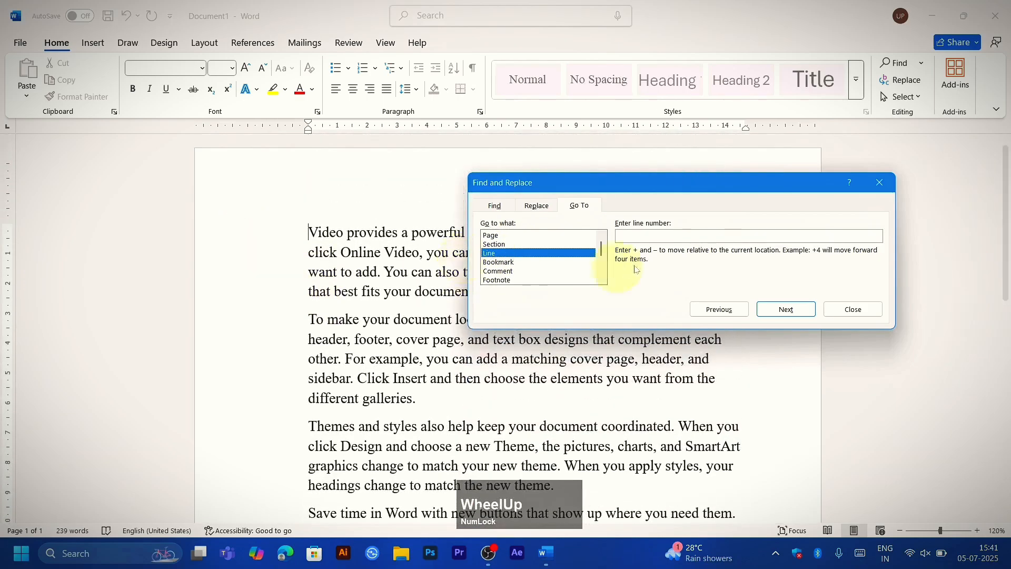
left_click(636, 238)
left_click(493, 236)
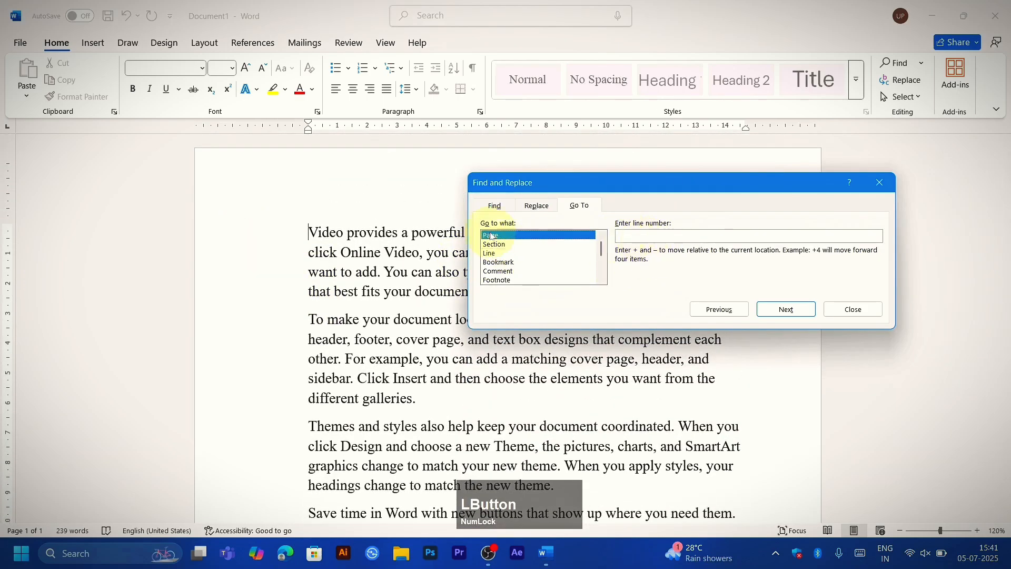
left_click(504, 255)
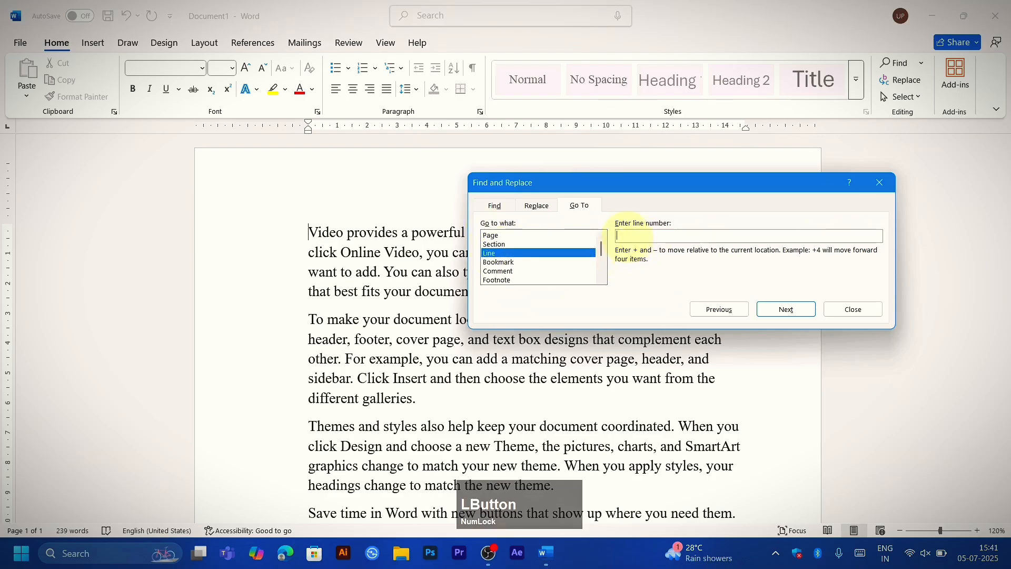
type("10")
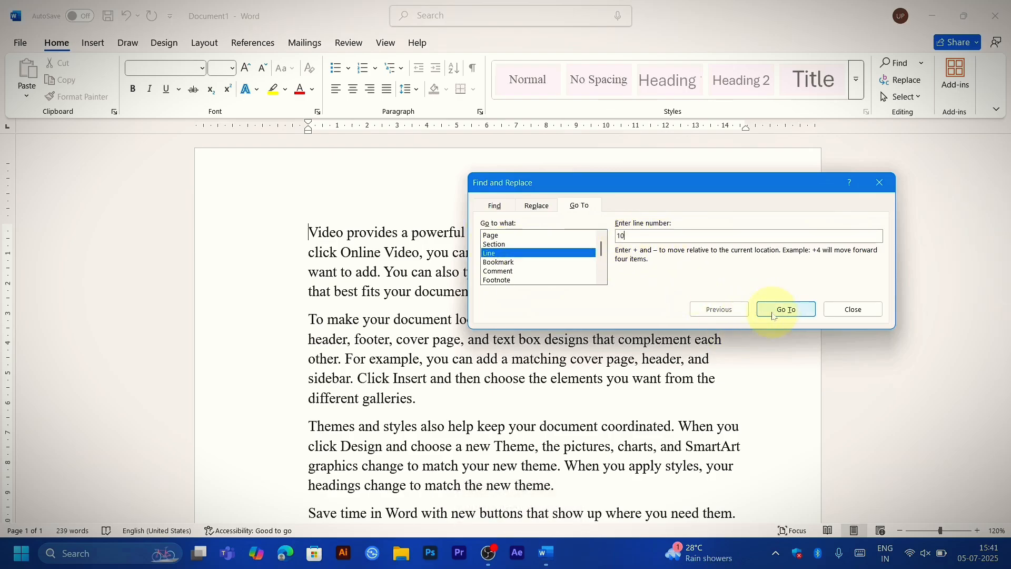
key("Return")
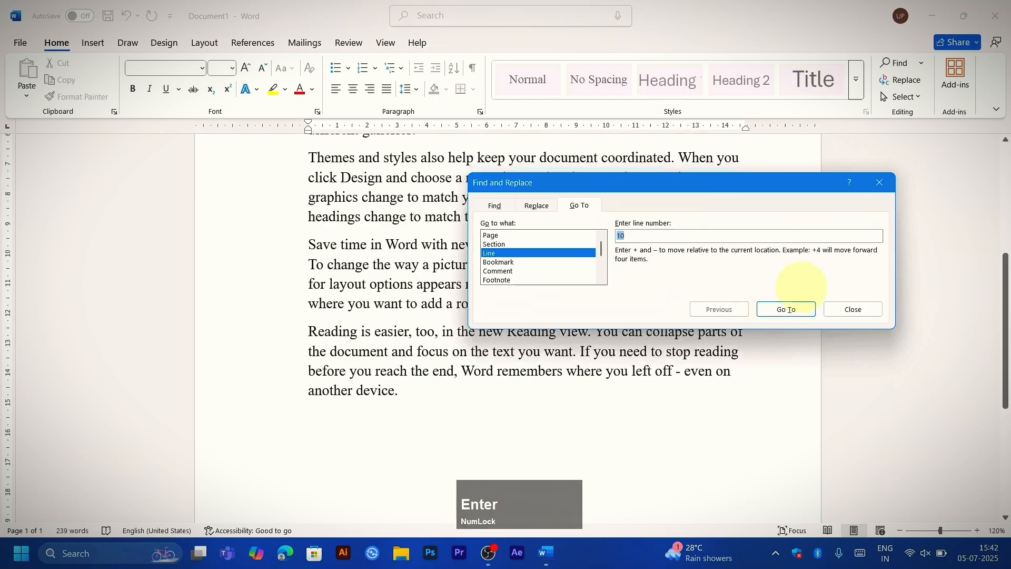
left_click(878, 183)
scroll(398, 319, "up", 4)
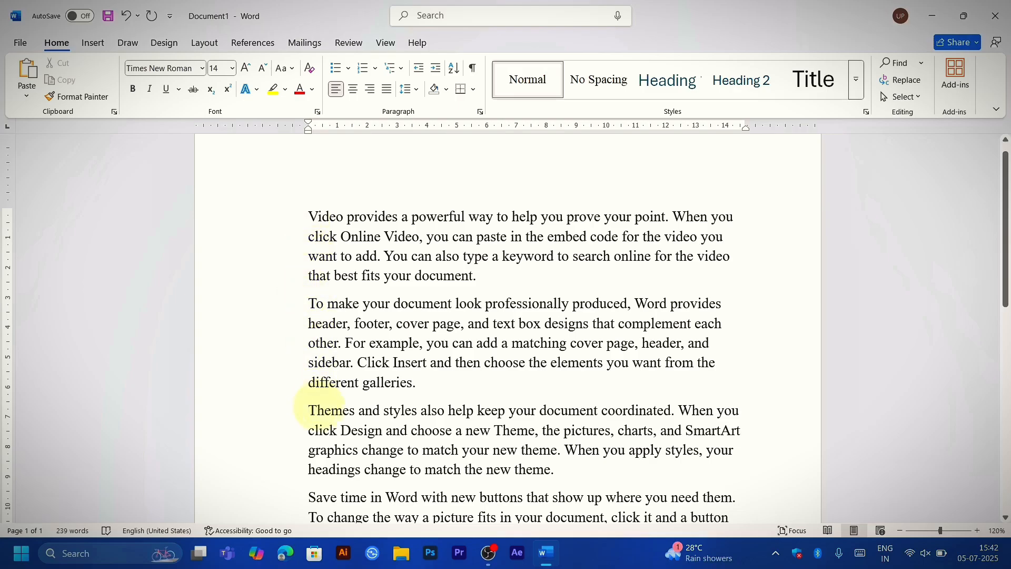
Step: Use Go To to return to line 1 of the document and close the dialog
key("Num_Lock")
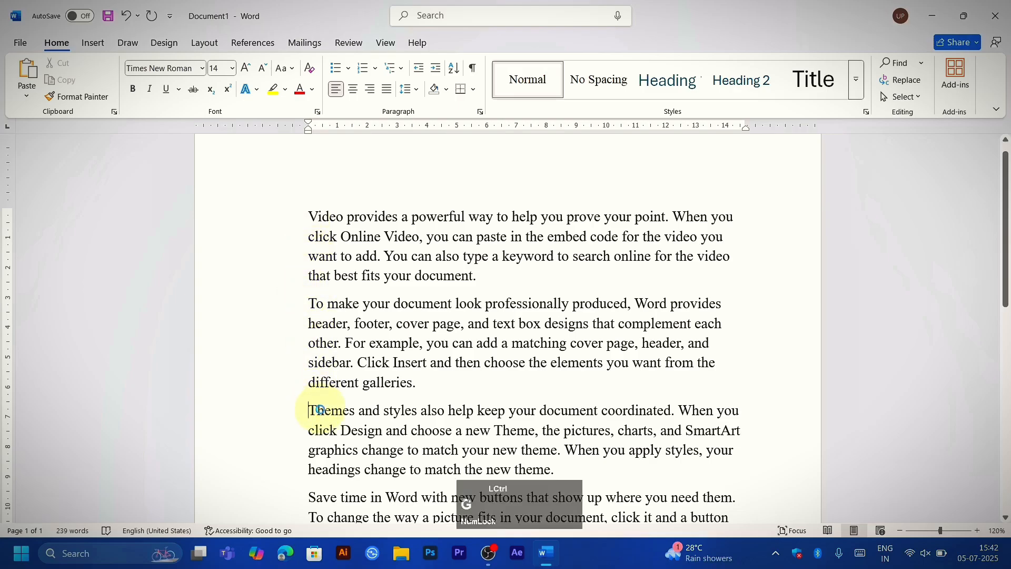
key("ctrl+g")
left_click(557, 237)
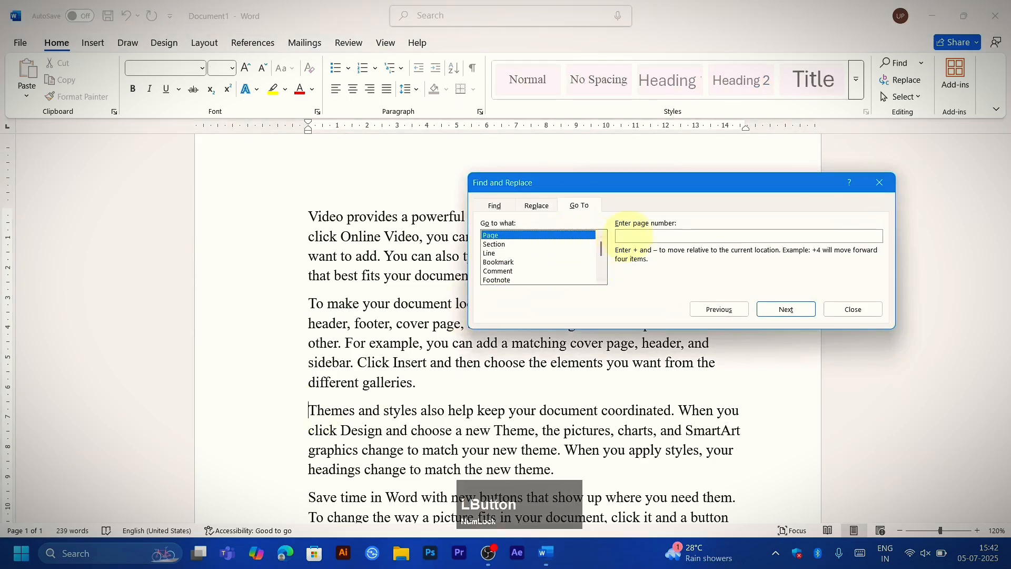
left_click(539, 262)
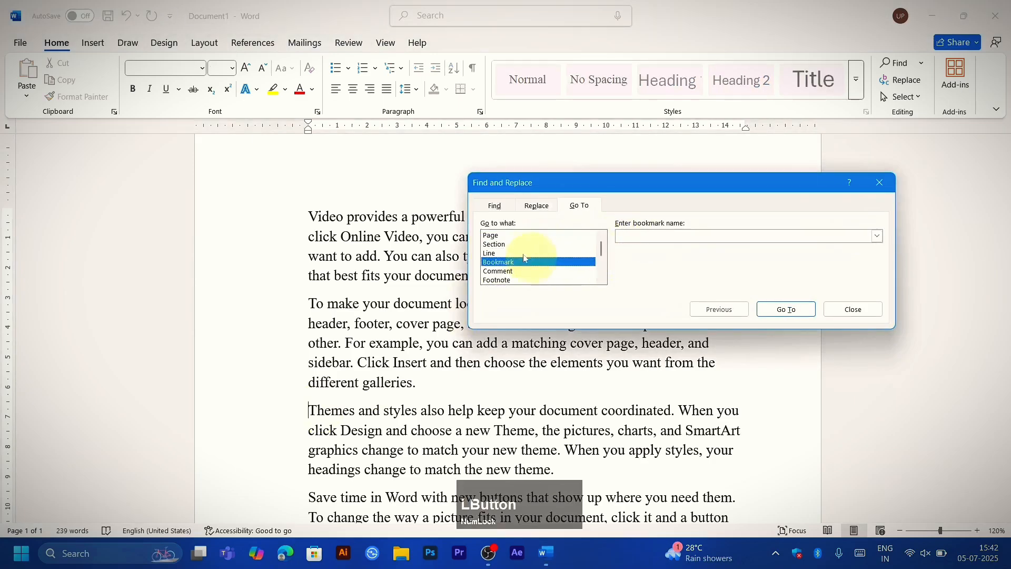
left_click(532, 254)
type("1")
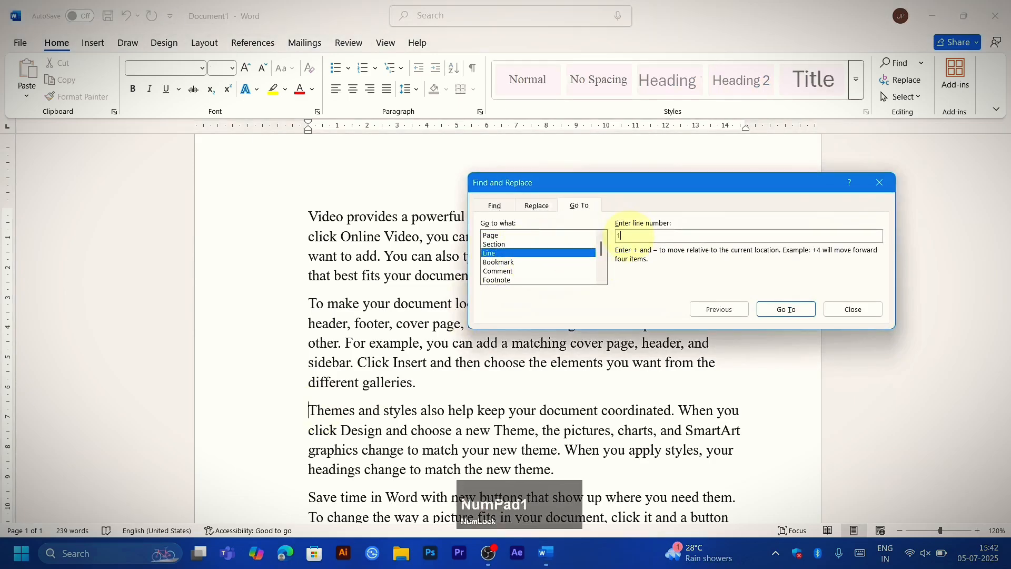
key("Return")
left_click(880, 183)
scroll(700, 208, "up", 2)
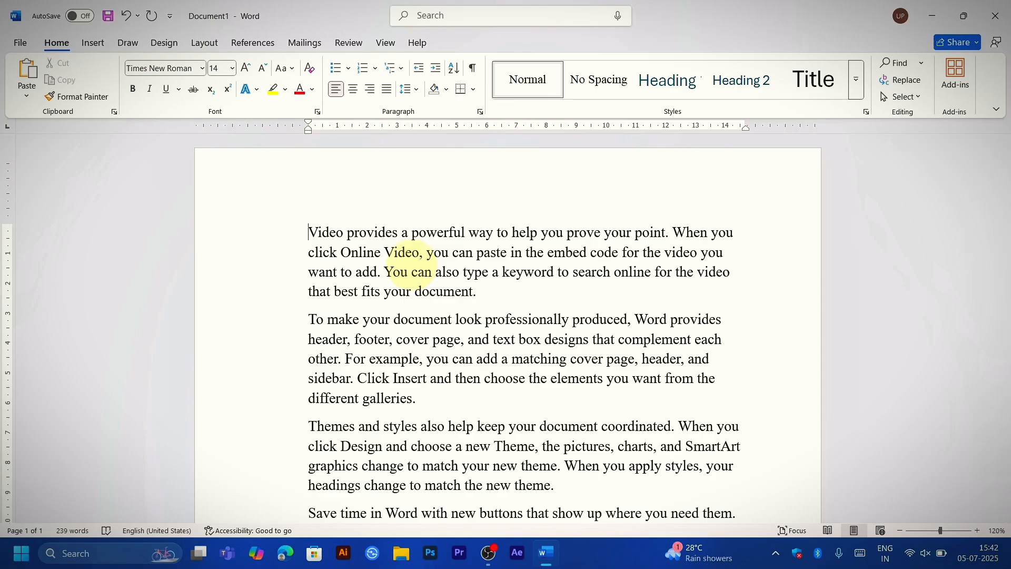
key("ctrl+h")
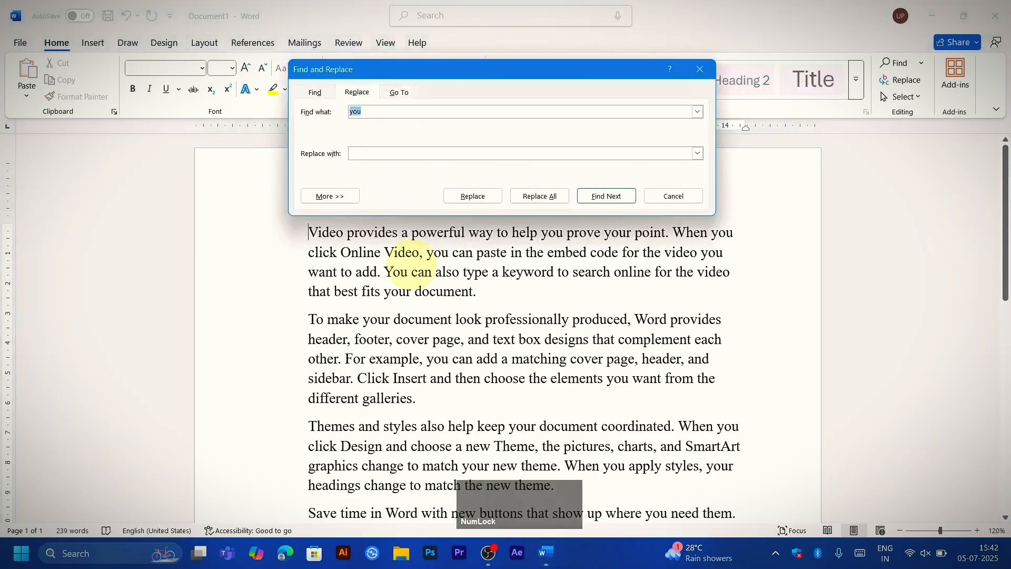
left_click_drag(439, 72, 408, 167)
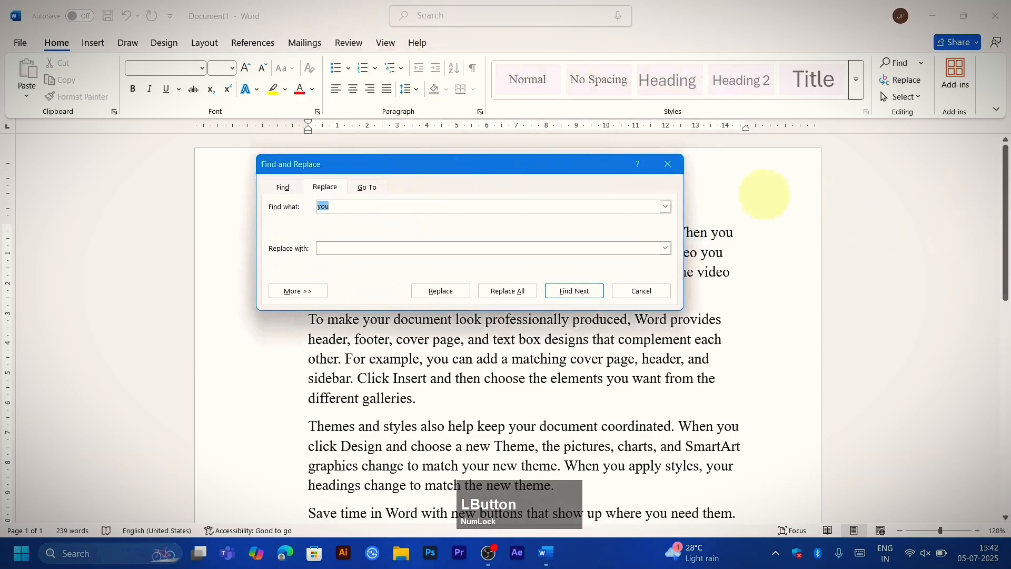
left_click(669, 168)
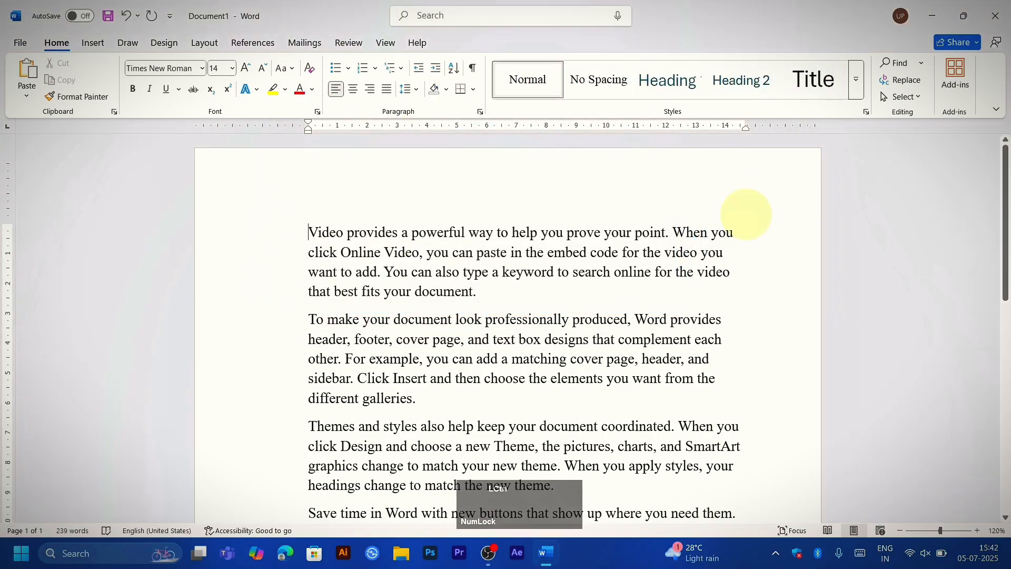
Step: Set up a find and replace that looks for "video" and substitutes "Image", keeping the dialog clear of the first paragraph
key("ctrl+h")
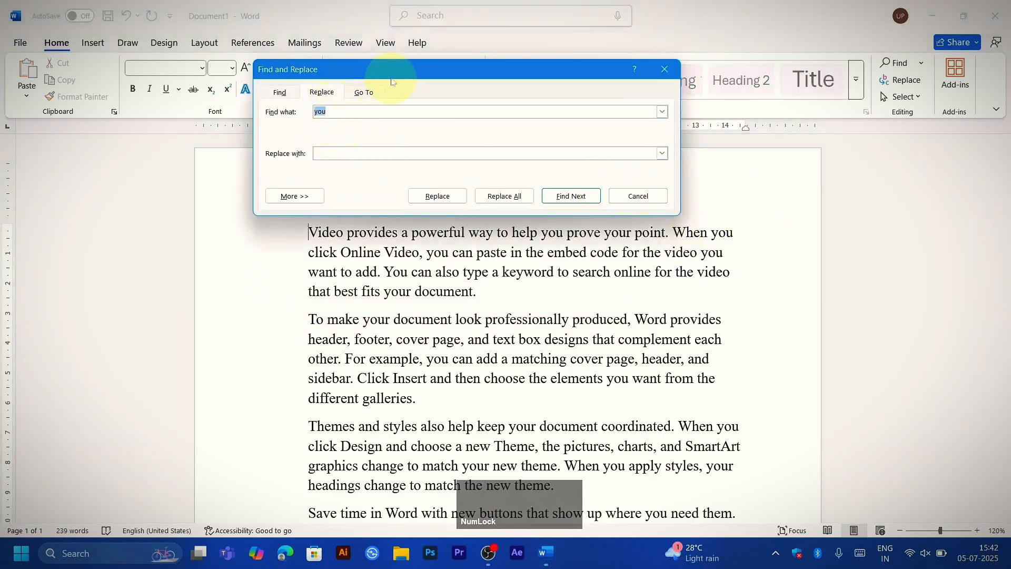
left_click_drag(390, 79, 271, 193)
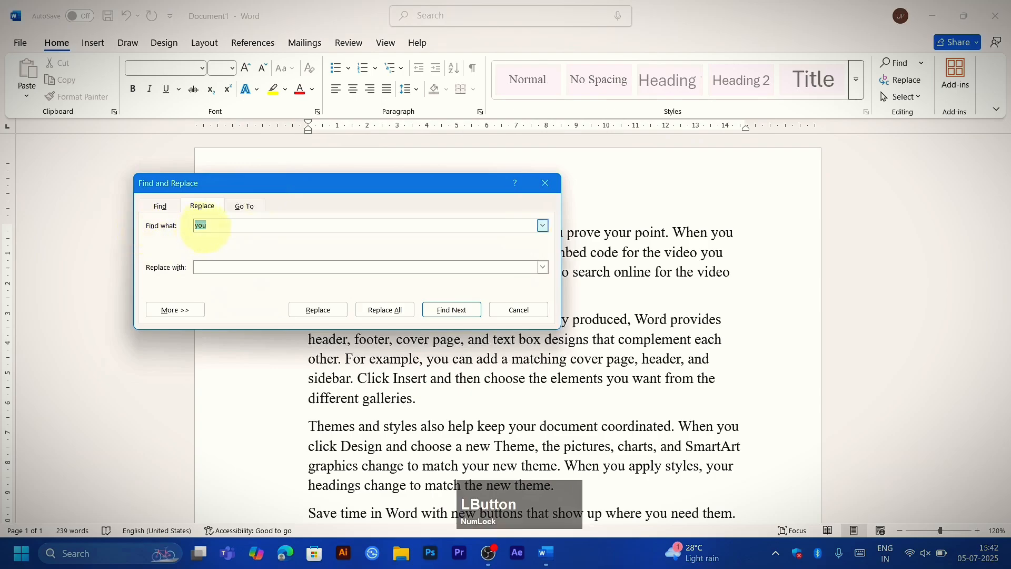
type("v")
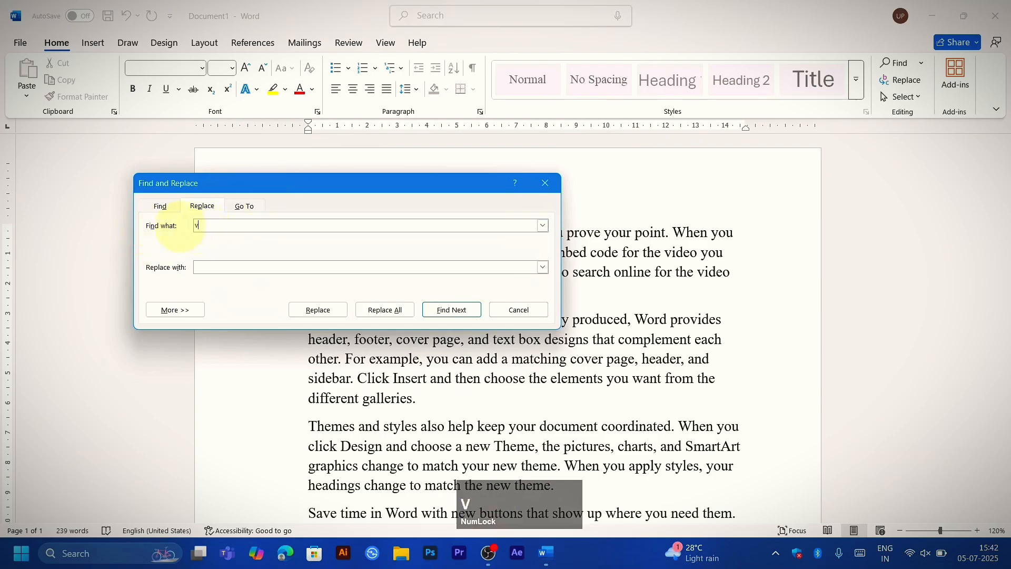
type("ideo")
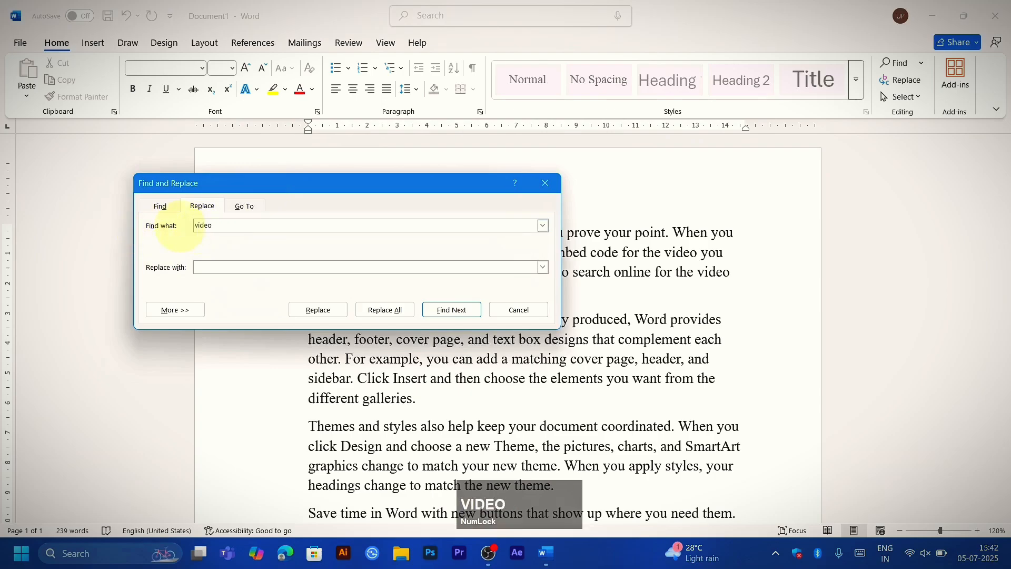
left_click(280, 190)
left_click_drag(437, 191, 623, 347)
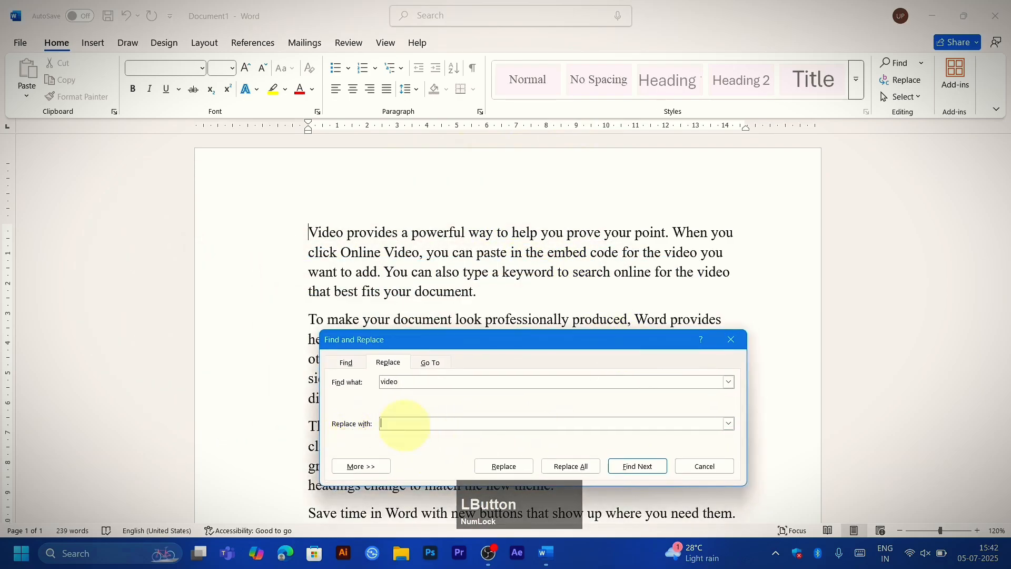
type("mage")
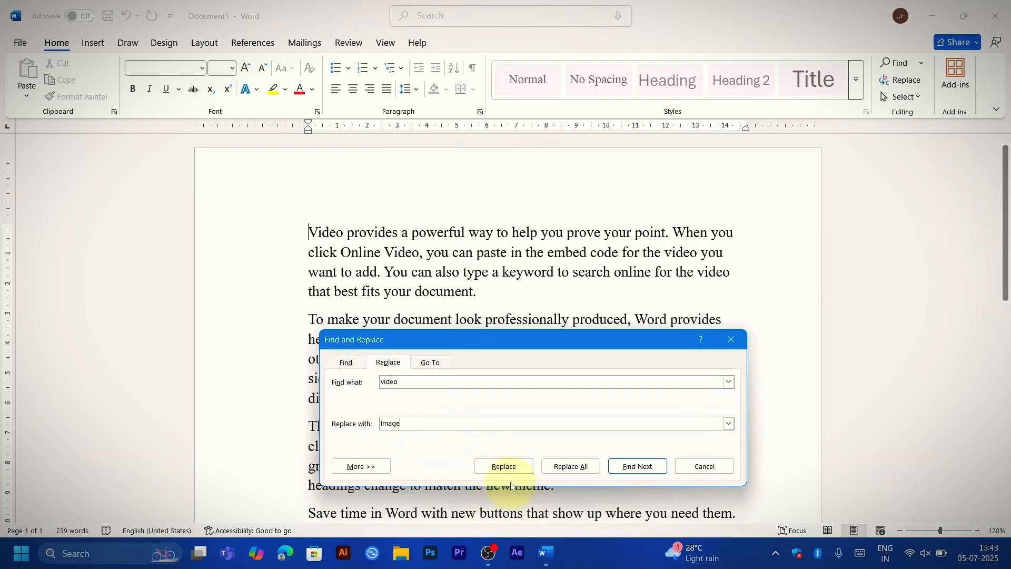
Step: Replace the first "Video" with "Image" and skip ahead through the next two matches without replacing them
left_click(636, 466)
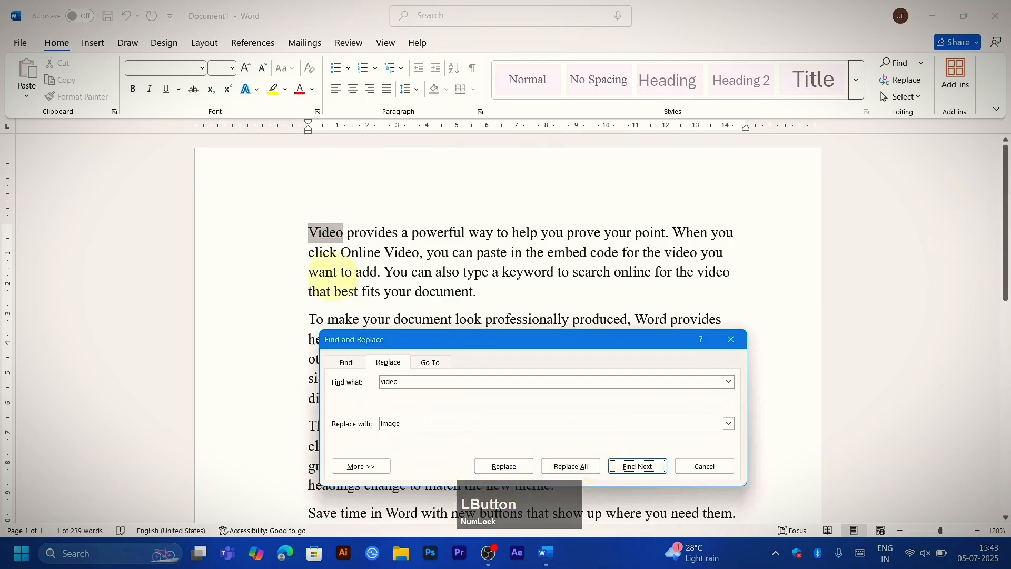
left_click(508, 466)
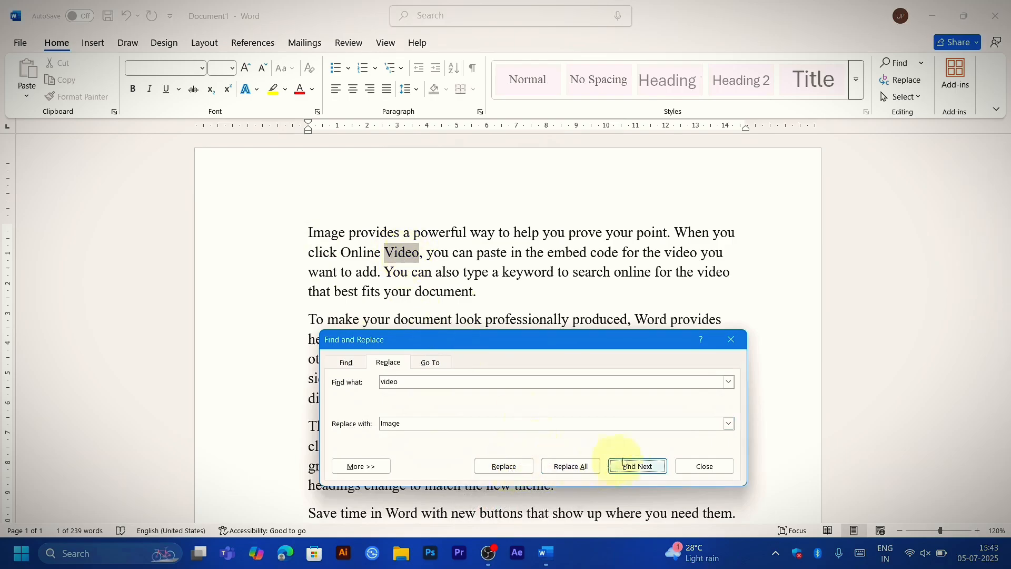
left_click(647, 468)
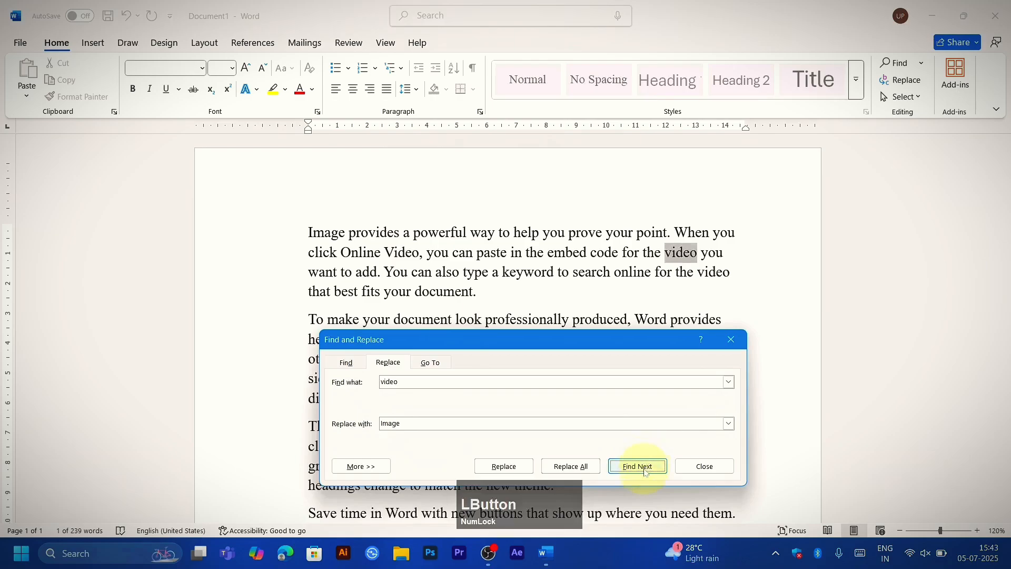
left_click(643, 468)
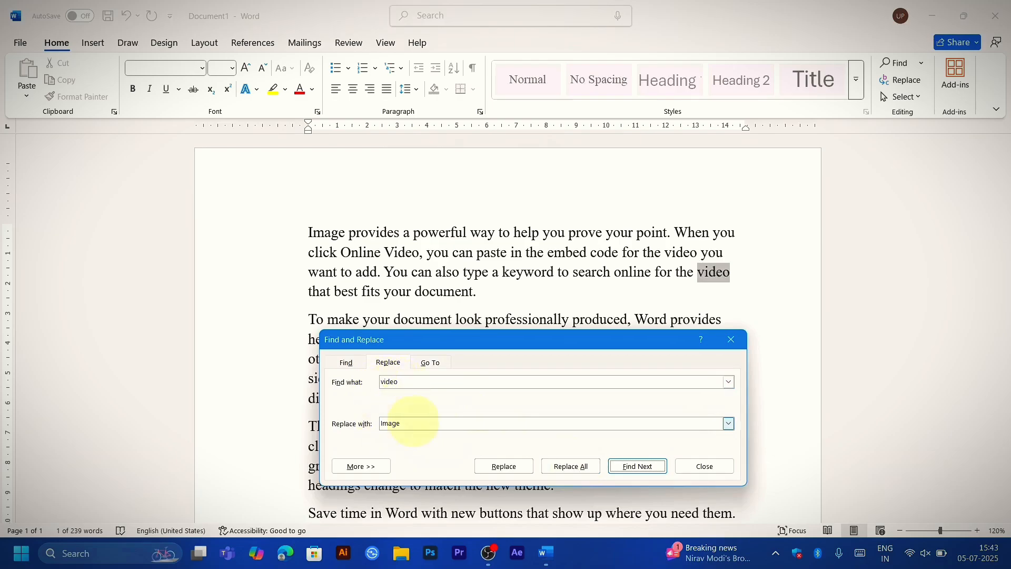
Step: Replace all remaining "video" matches with "Image", close the dialog, and check the document by searching for "Image"
left_click(573, 469)
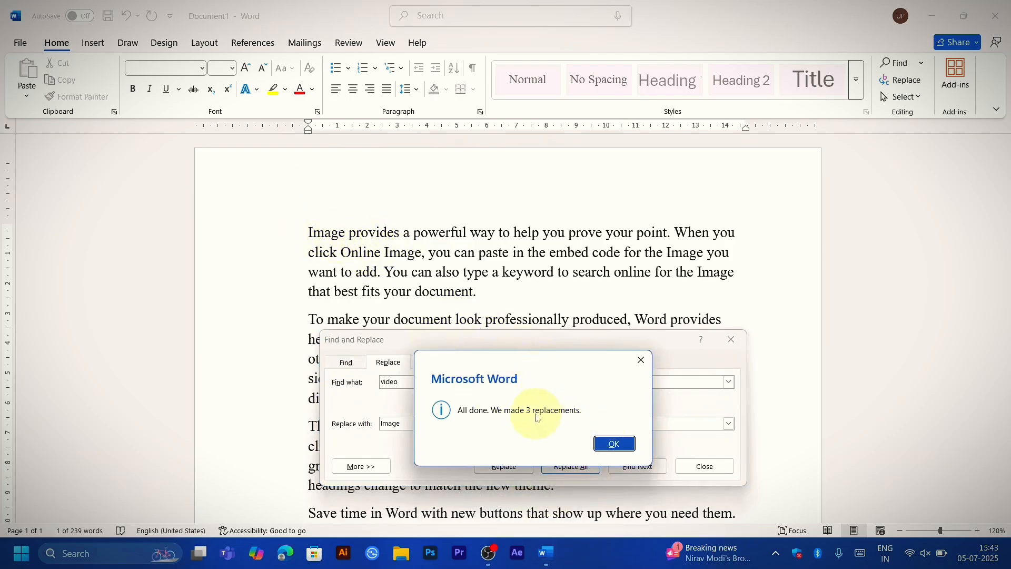
left_click(613, 445)
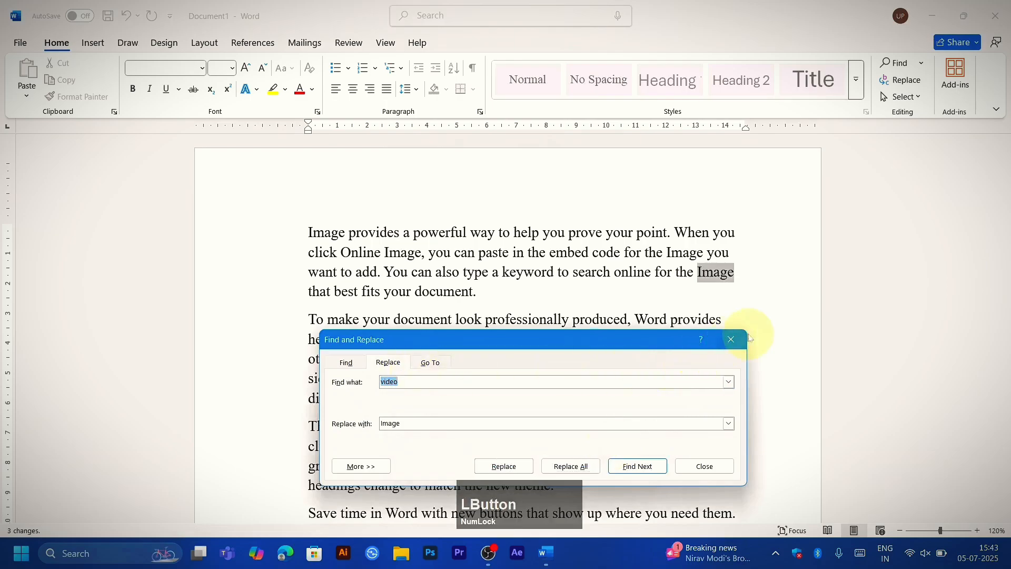
left_click(731, 339)
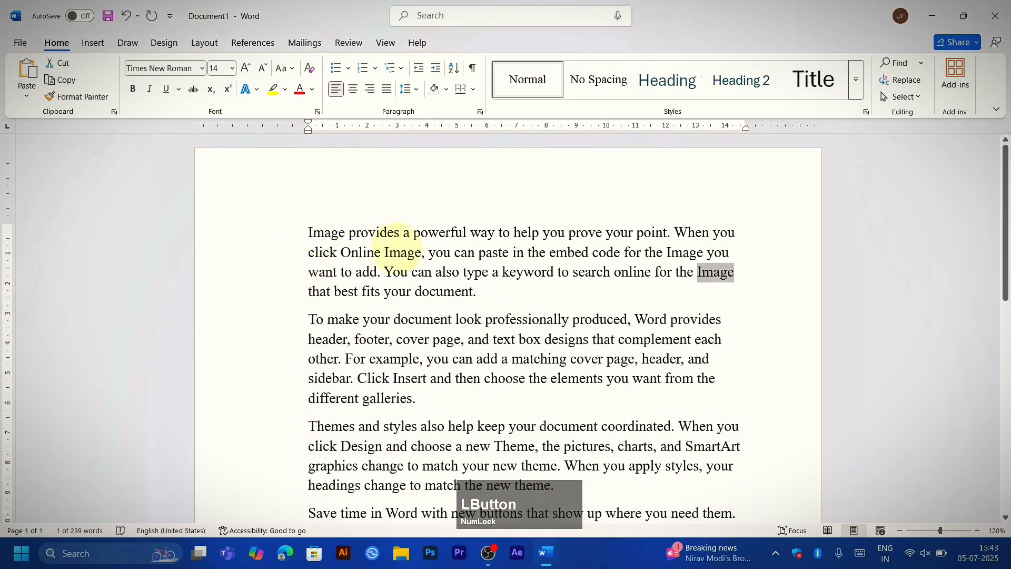
key("ctrl+f")
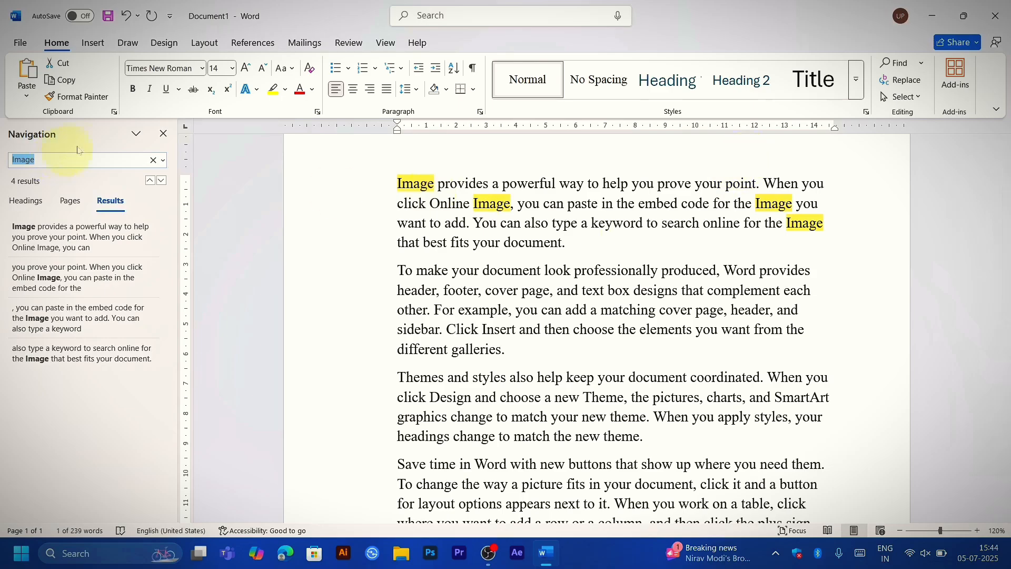
left_click(164, 134)
Step: Undo the replacements of "video" with "Image", then search the document for "Video" and close the search results
key("ctrl+z")
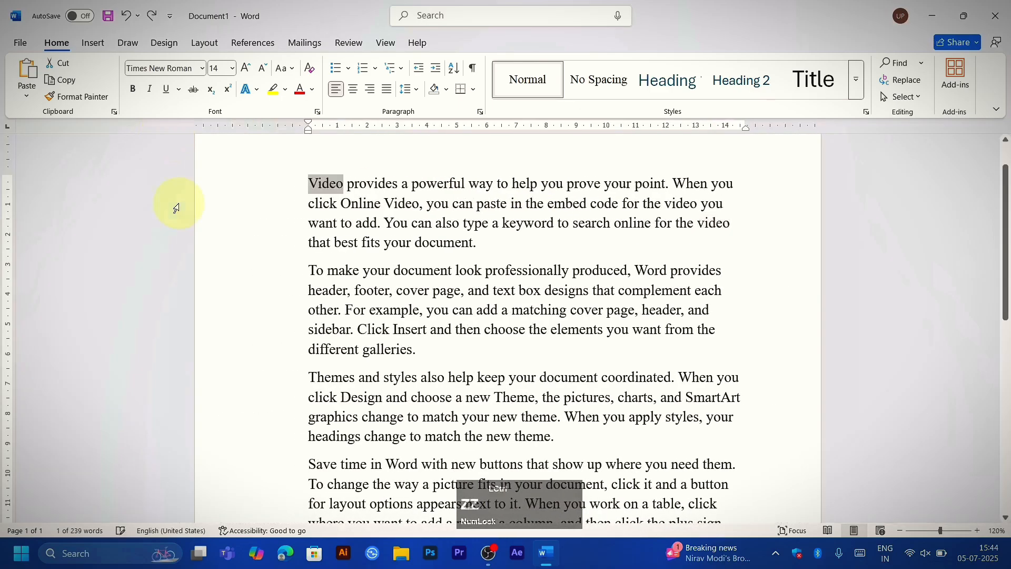
key("ctrl+f")
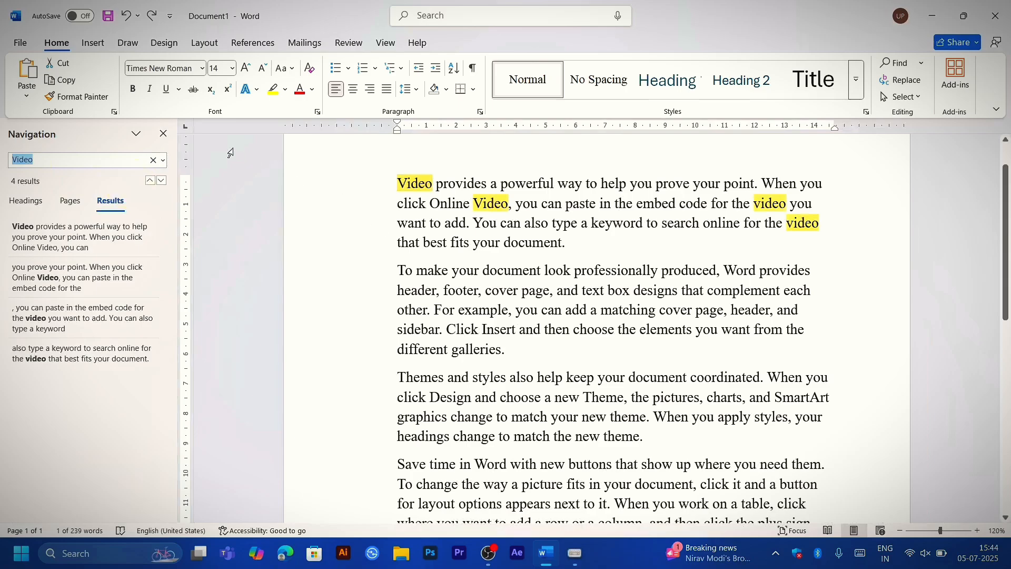
left_click(164, 134)
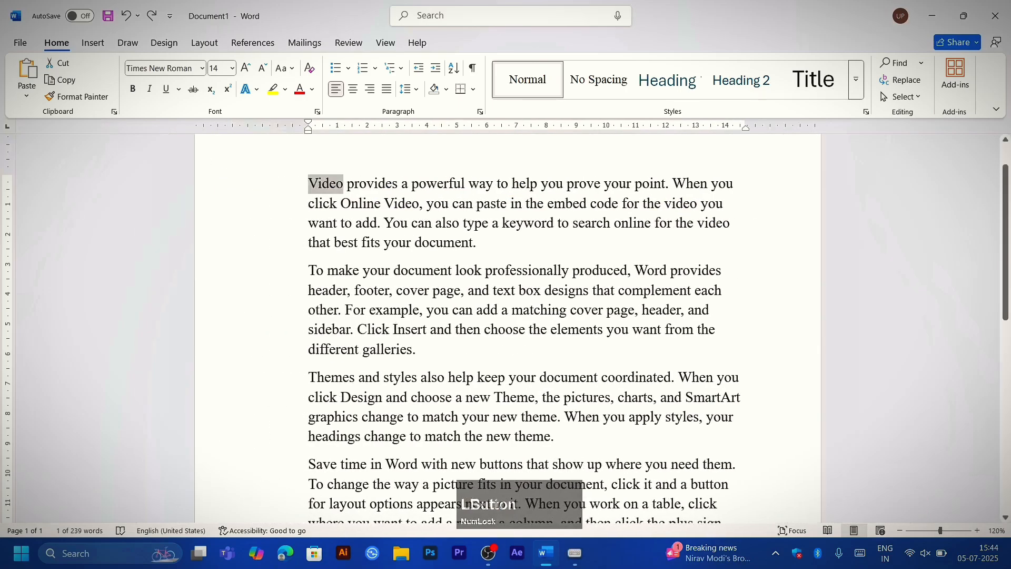
left_click(310, 274)
left_click(273, 246)
left_click(289, 282)
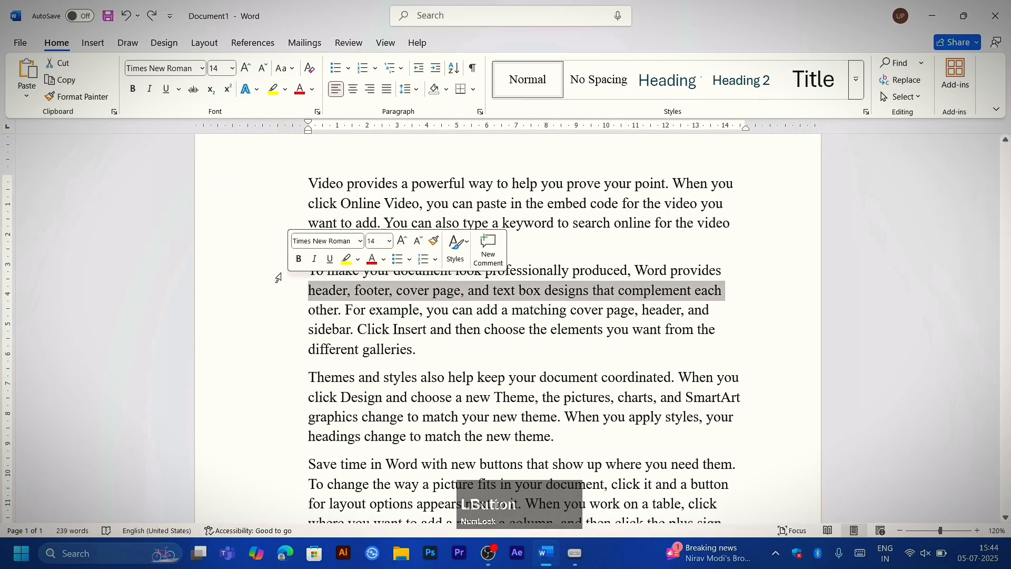
left_click(261, 307)
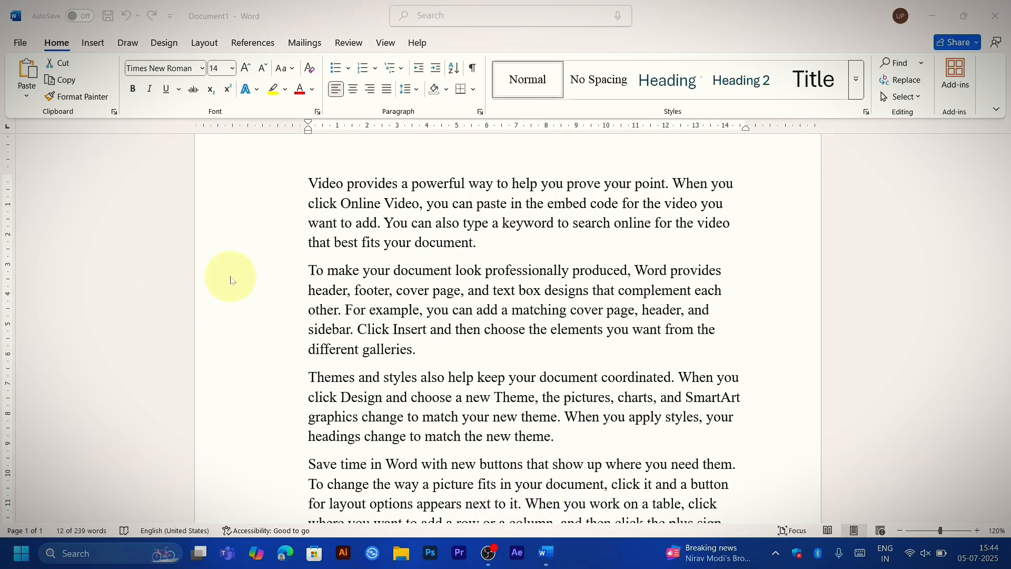
key("a")
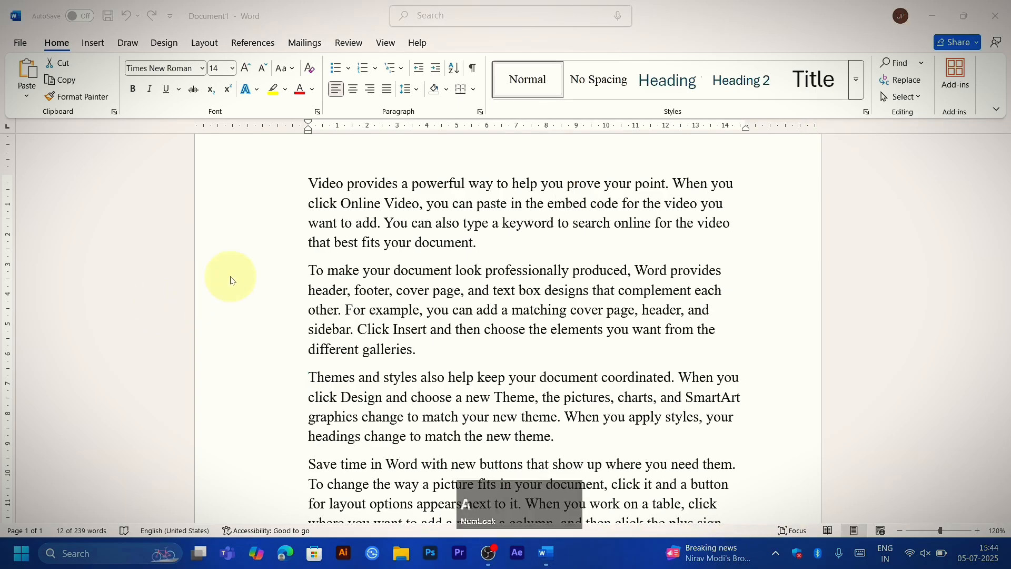
Step: Select all the text in the document and italicize it
left_click(289, 271)
key("ctrl+a")
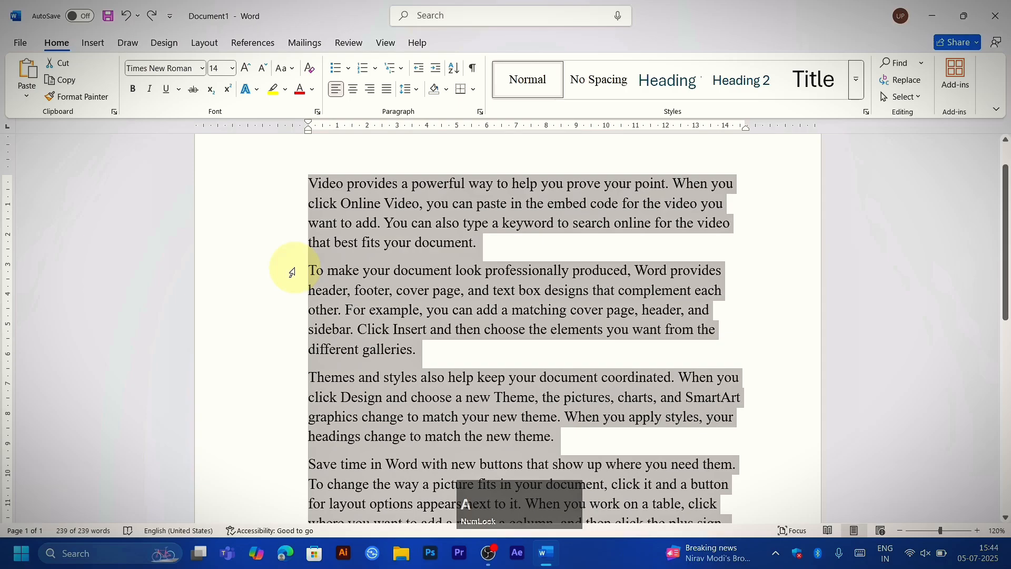
scroll(293, 271, "up", 20)
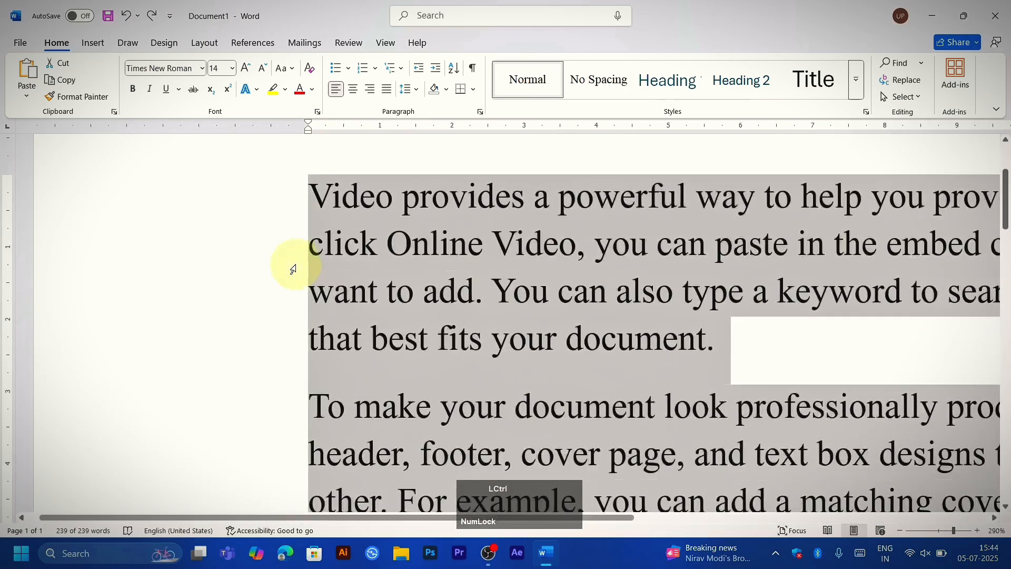
scroll(294, 270, "up", 11)
key("ctrl+i")
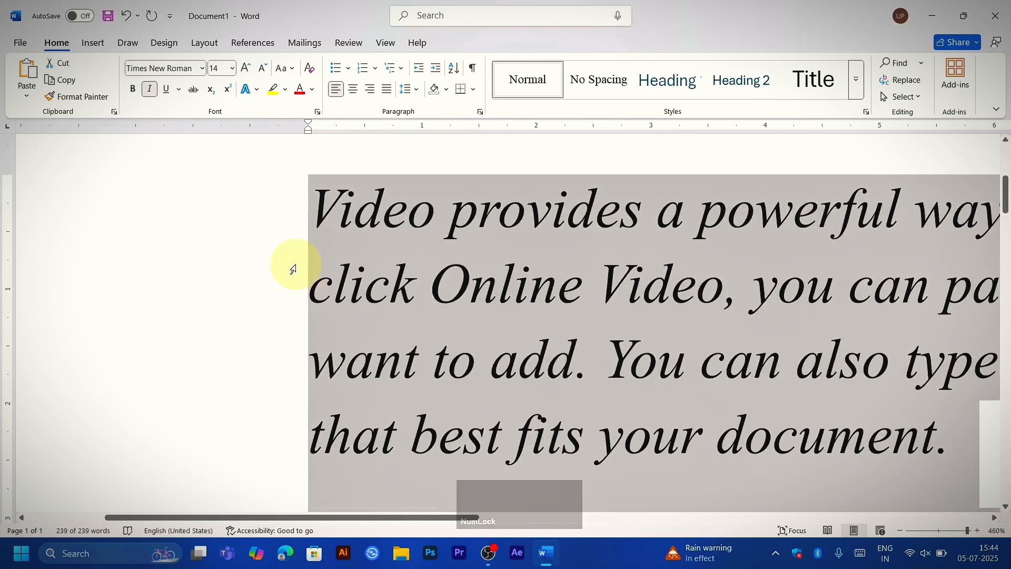
Step: Toggle italic off and on repeatedly for the selected text, finishing with italic switched off
key("ctrl+i")
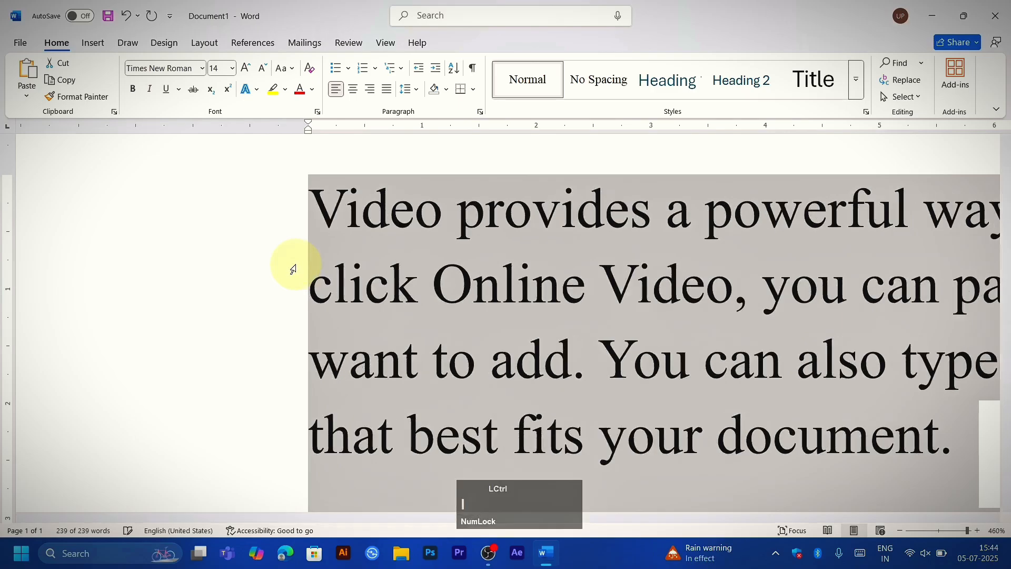
key("ctrl+i")
key("ctrl+i")
key("ctrl+i")
left_click(150, 90)
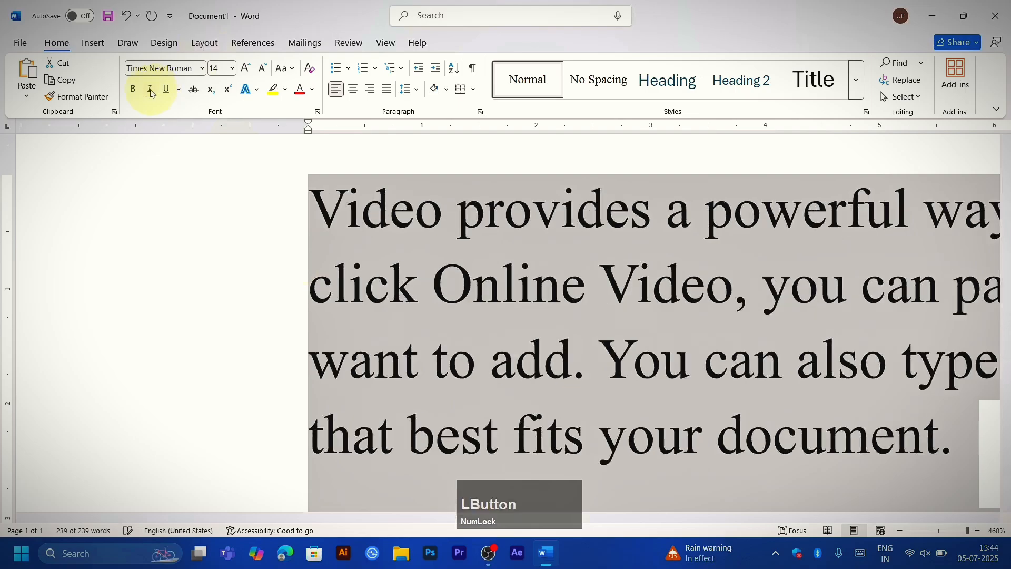
left_click(151, 89)
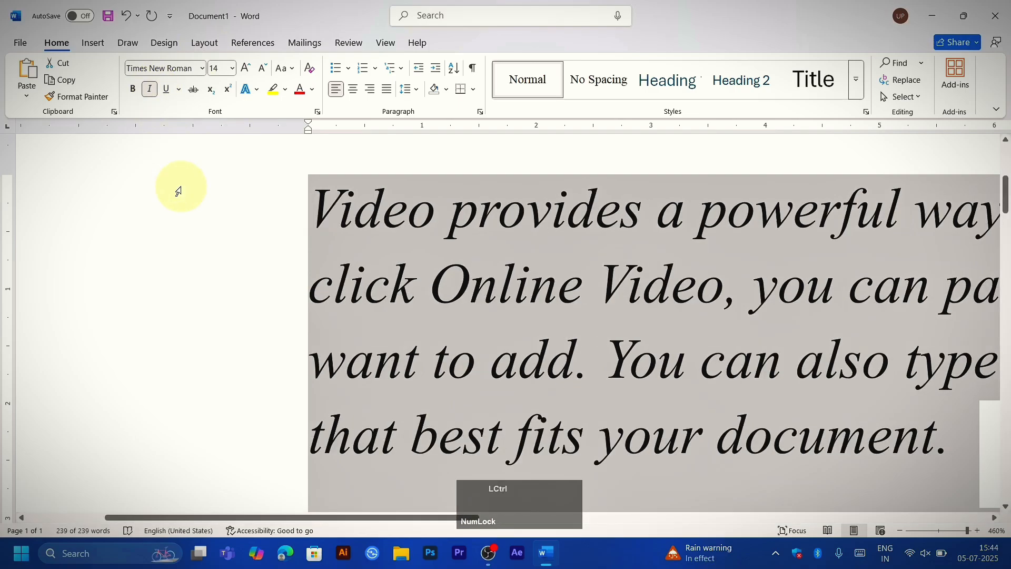
key("ctrl+i")
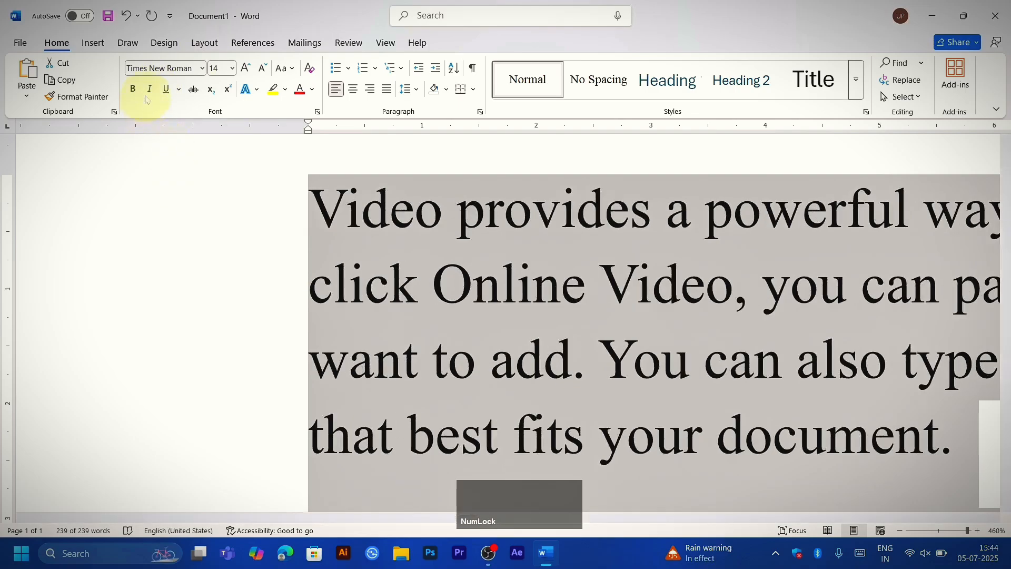
key("ctrl+i")
key("ctrl+i")
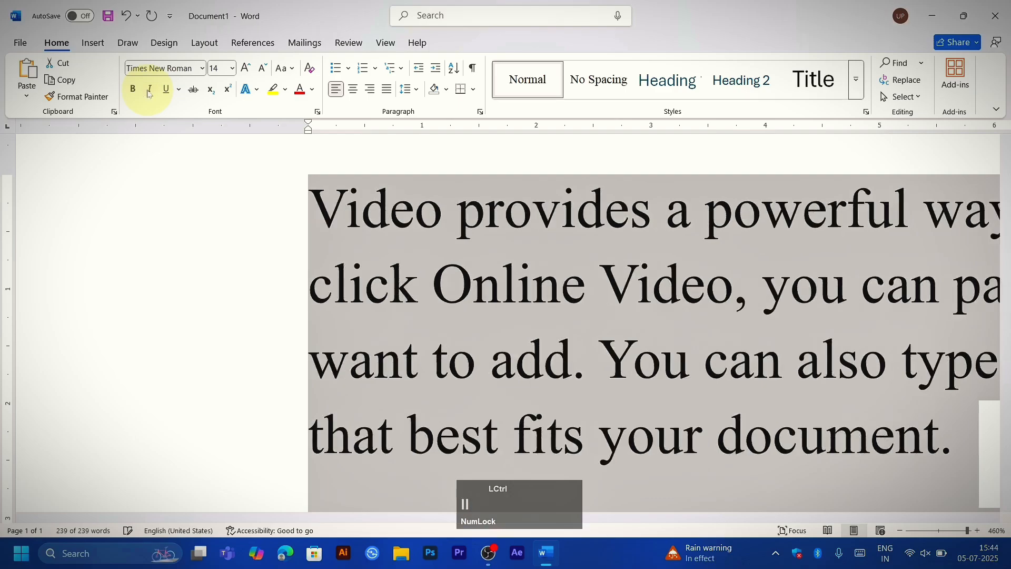
key("ctrl+i")
key("ctrl+i")
key("ctrl+i")
key("ctrl+i")
key("ctrl+i")
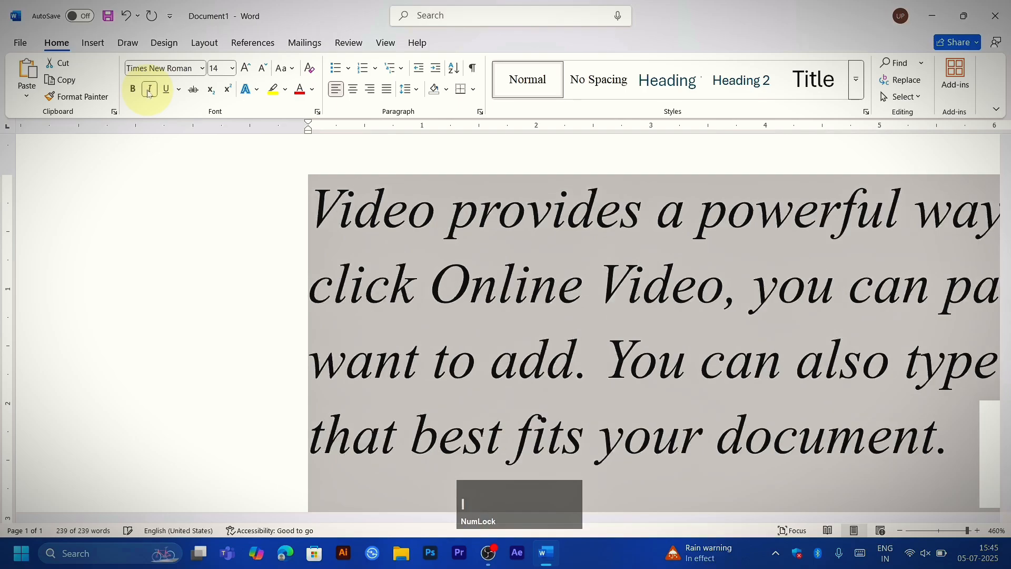
key("ctrl+i")
Step: Justify all the selected paragraphs
scroll(655, 429, "down", 20, "ctrl")
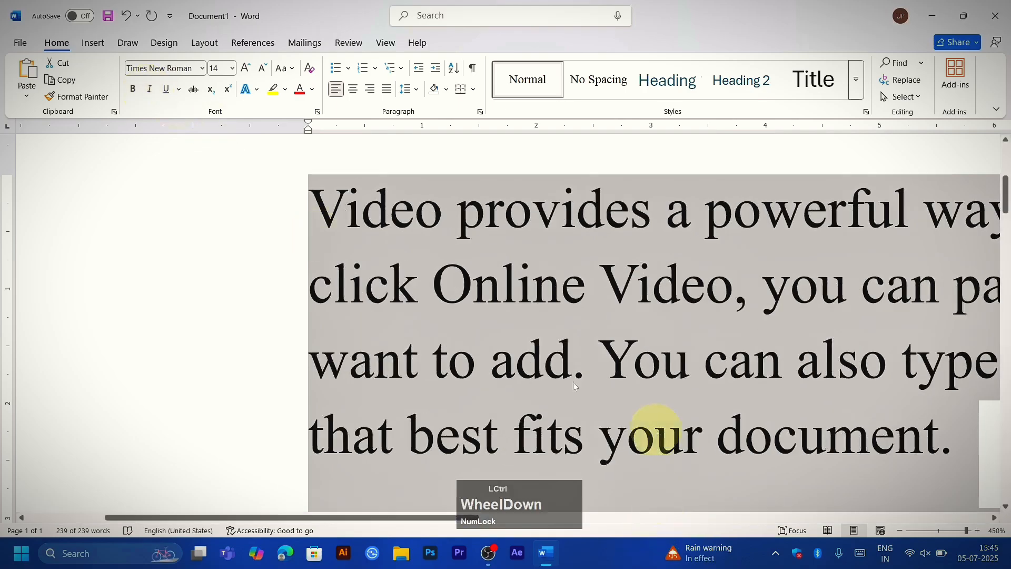
scroll(479, 346, "down", 8, "ctrl")
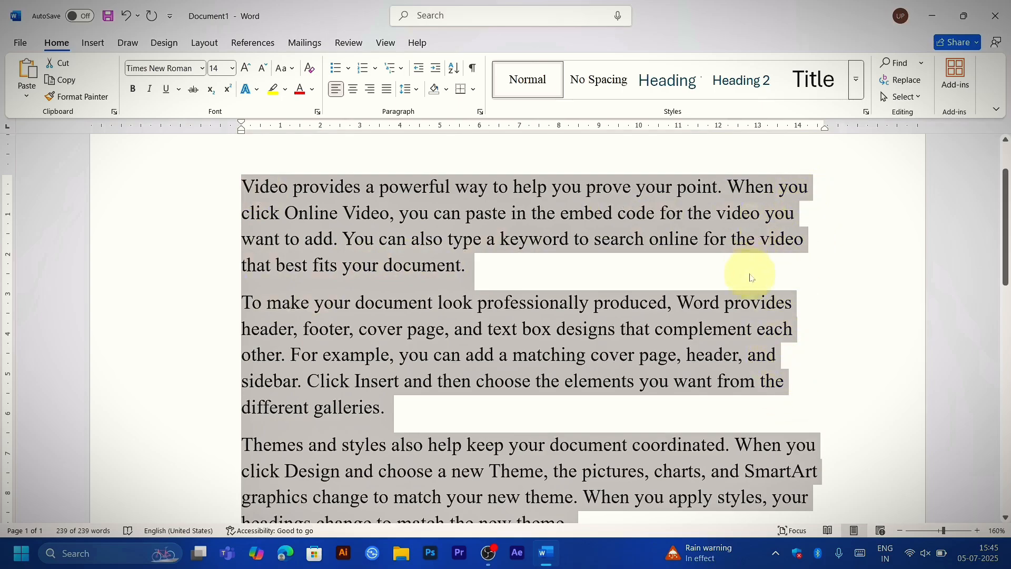
key("ctrl+j")
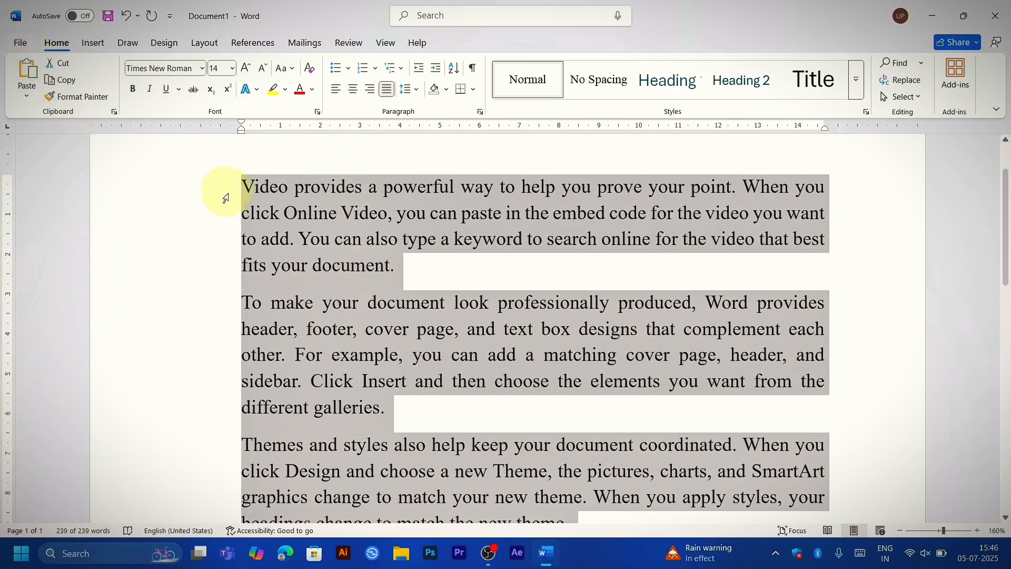
key("ctrl")
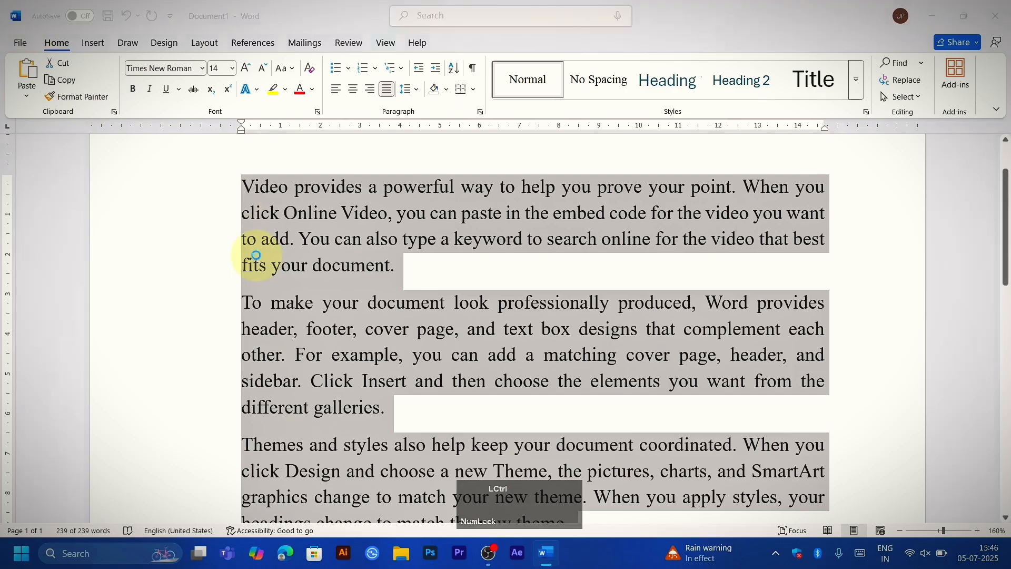
key("ctrl+k")
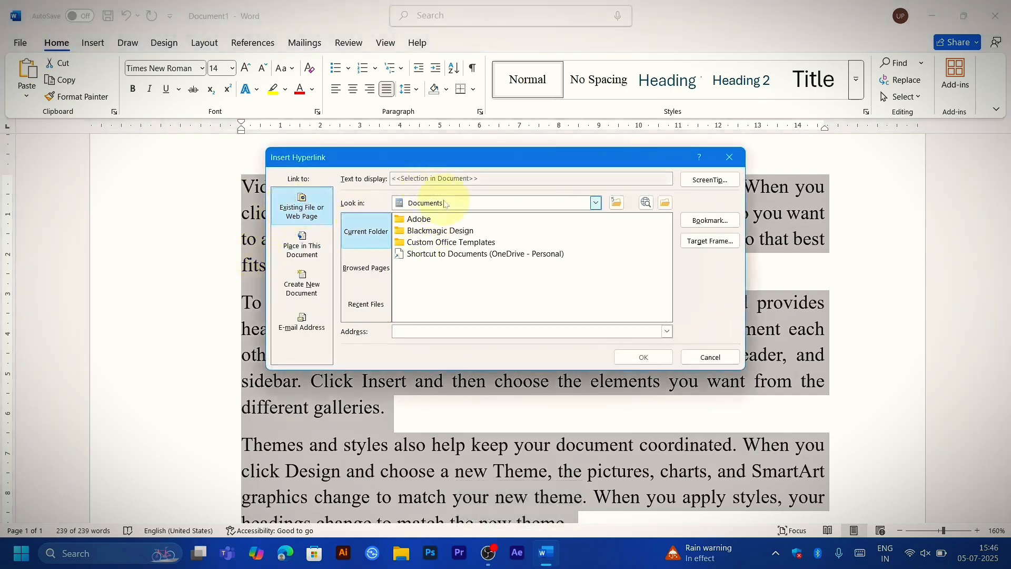
left_click(729, 157)
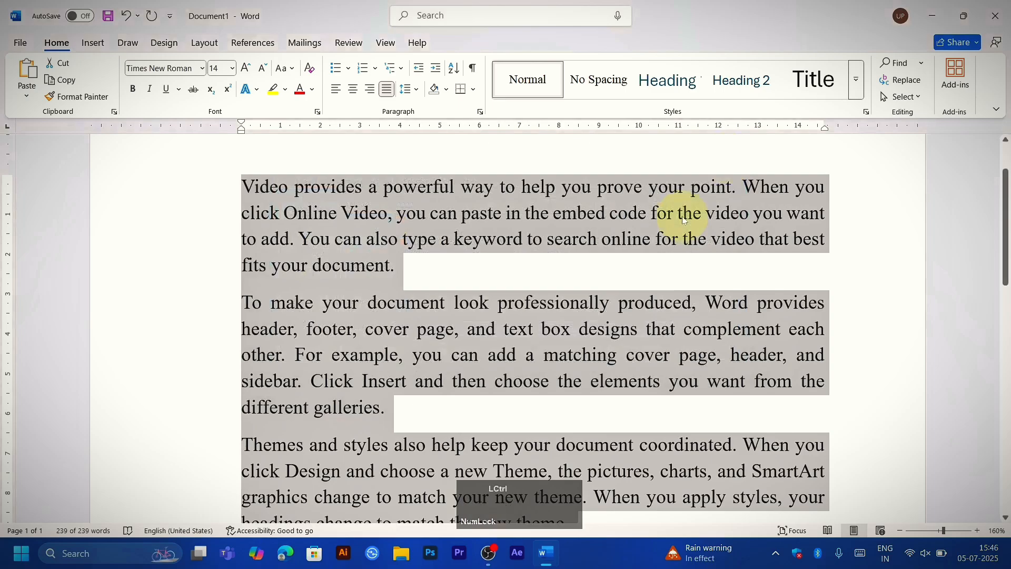
Step: Hyperlink the selected text to the existing file "Elegant Education Technology Logo Template_20250612_202400_0000" on the Data (D:) drive
key("ctrl+k")
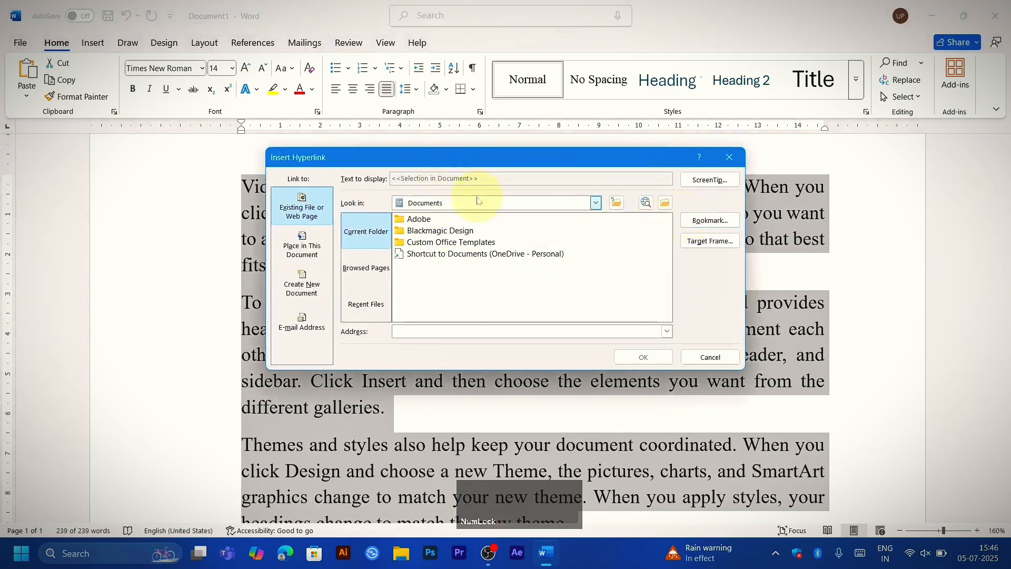
left_click(452, 206)
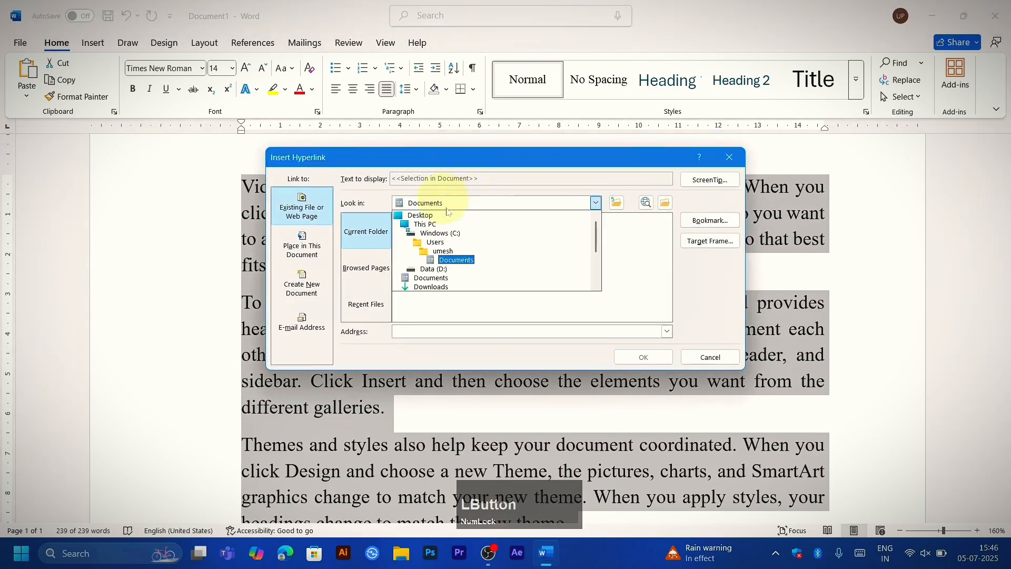
scroll(420, 259, "up", 1)
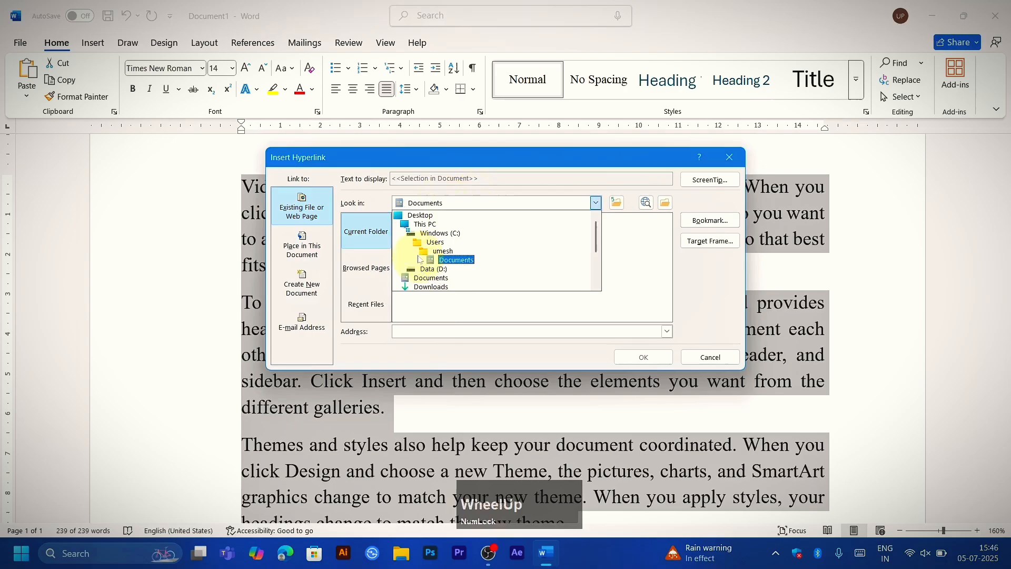
left_click(416, 227)
scroll(416, 227, "down", 5)
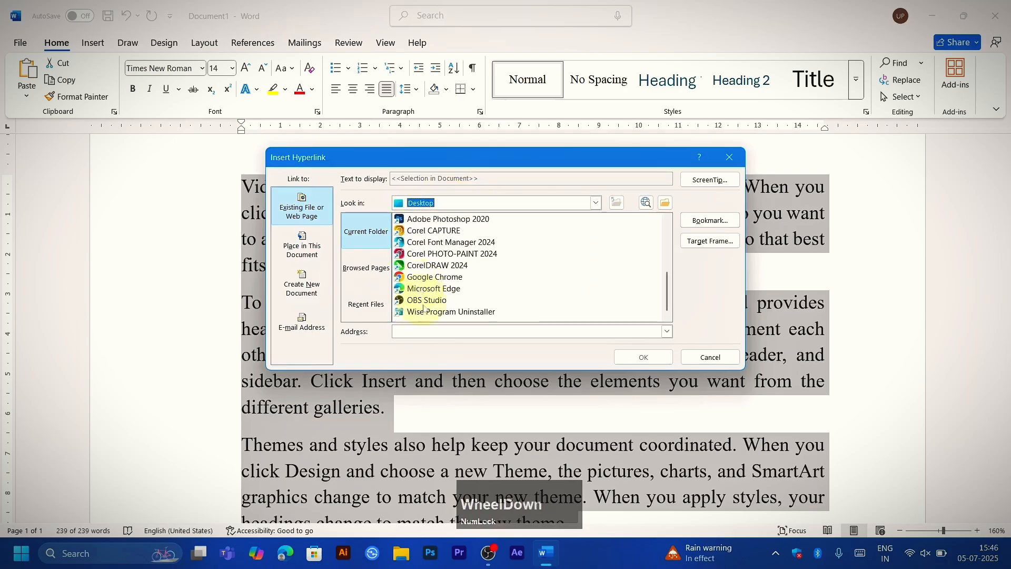
scroll(426, 253, "up", 5)
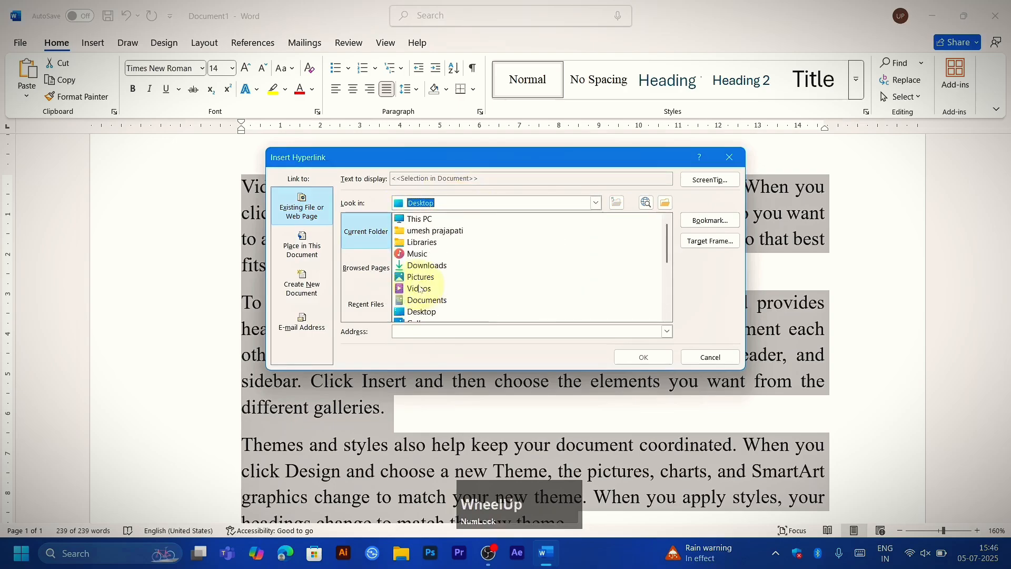
left_click(416, 220)
double_click(416, 220)
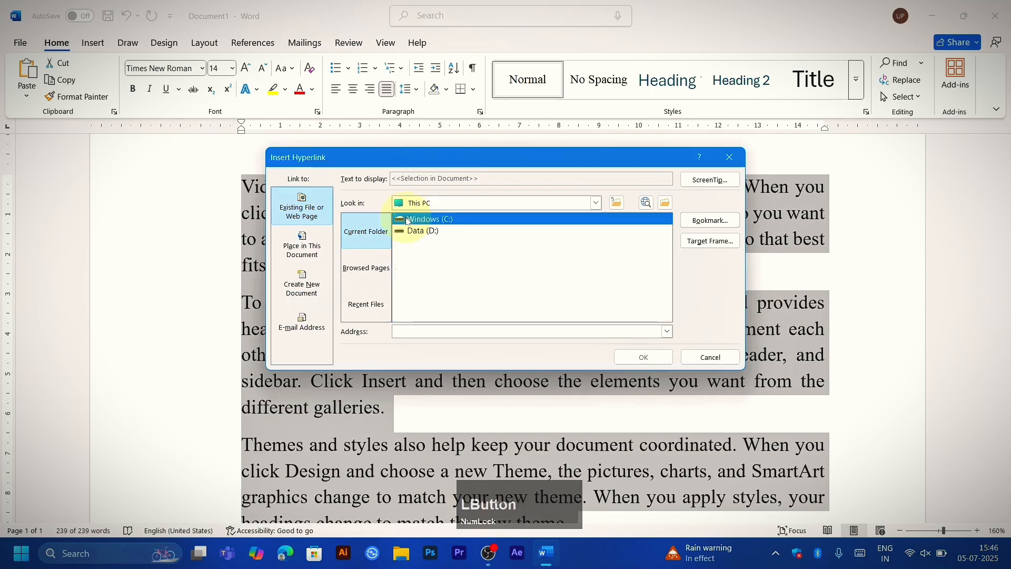
double_click(417, 230)
scroll(432, 245, "down", 4)
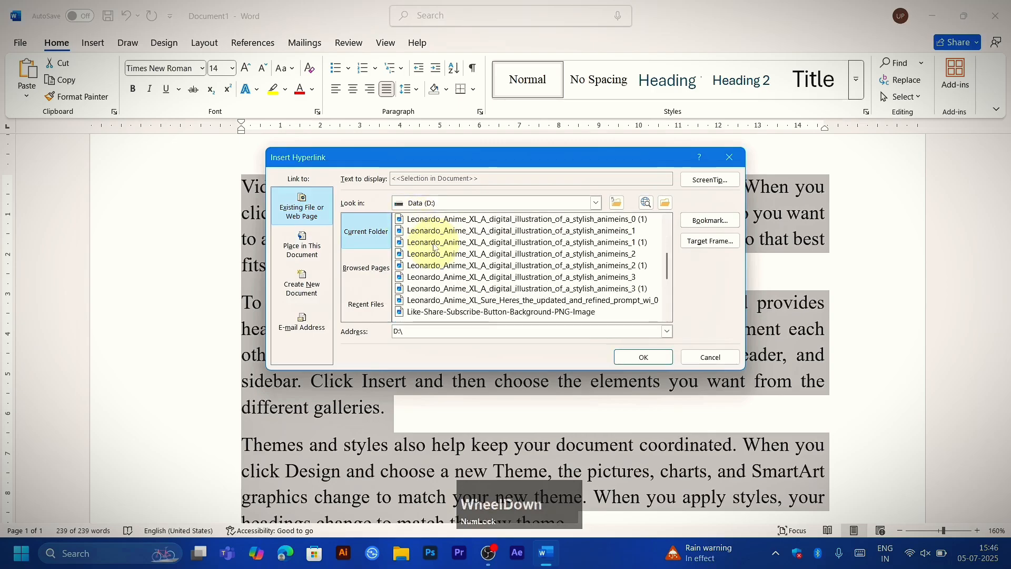
scroll(421, 255, "up", 3)
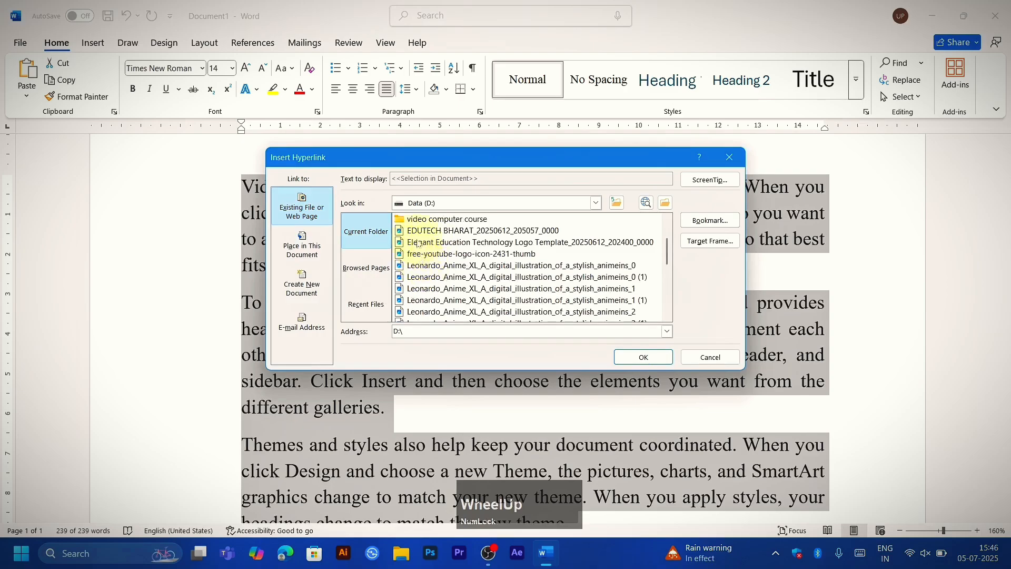
double_click(417, 243)
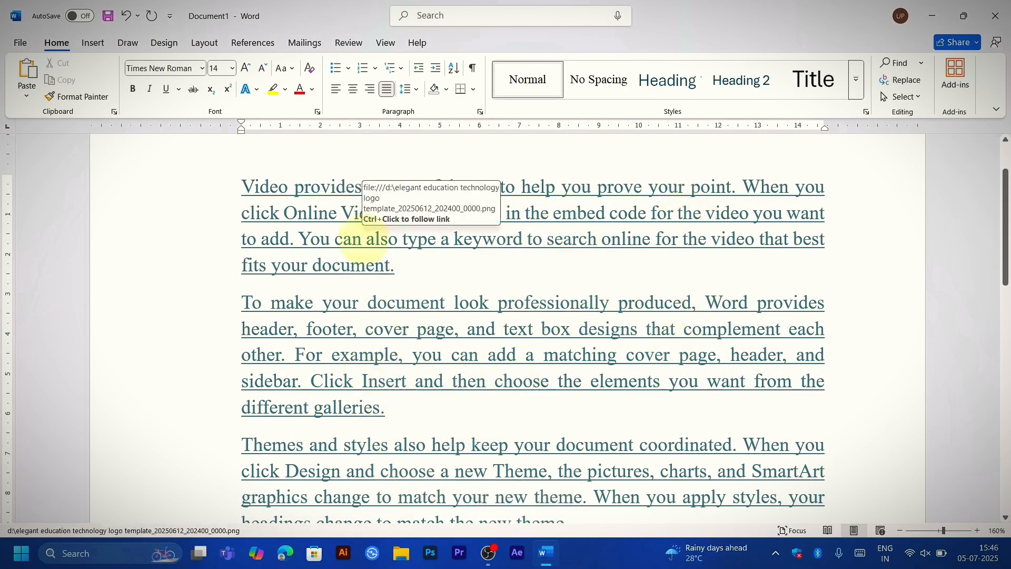
Step: Follow the hyperlink in the first paragraph to view the linked logo image, then close the image viewer
left_click(363, 241)
left_click(394, 187)
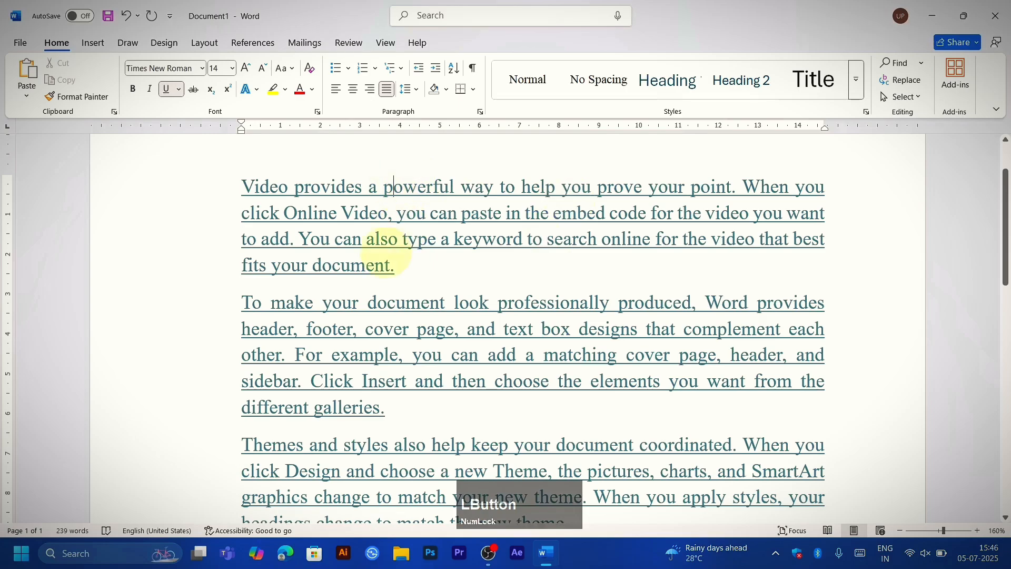
left_click(389, 246)
left_click(510, 215)
left_click(414, 260)
left_click(290, 243)
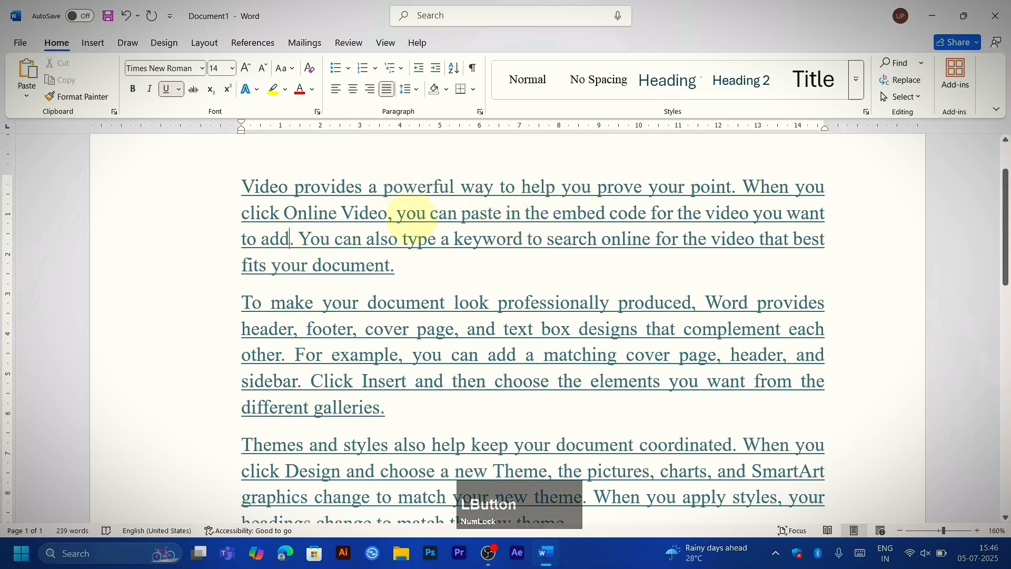
left_click(527, 242)
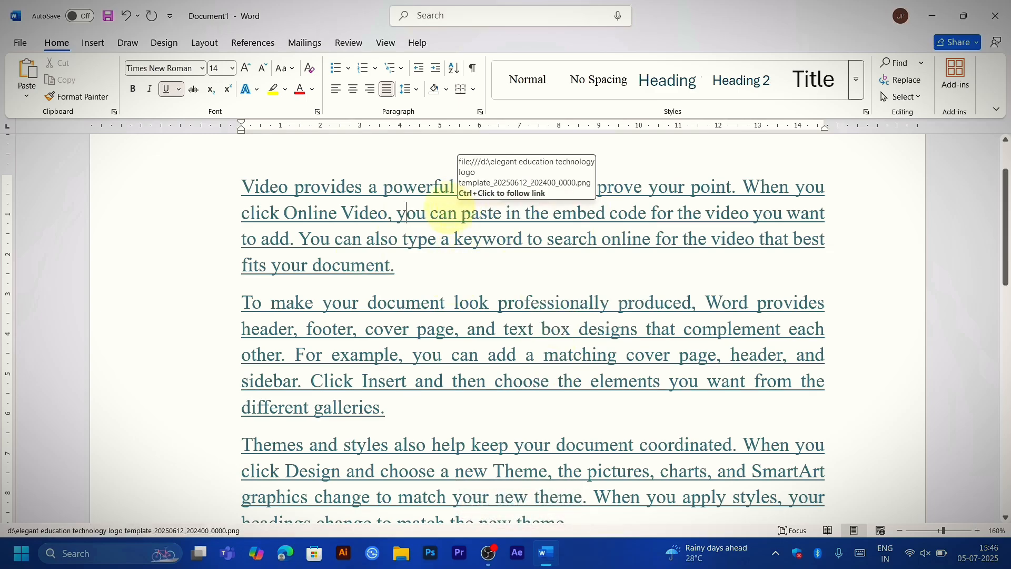
key("ctrl")
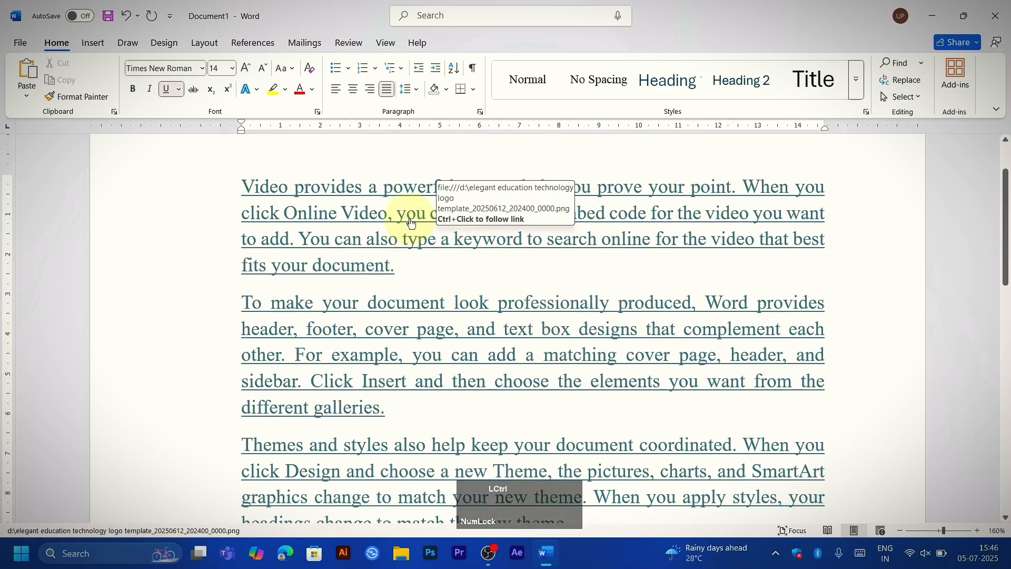
left_click(412, 223, "ctrl")
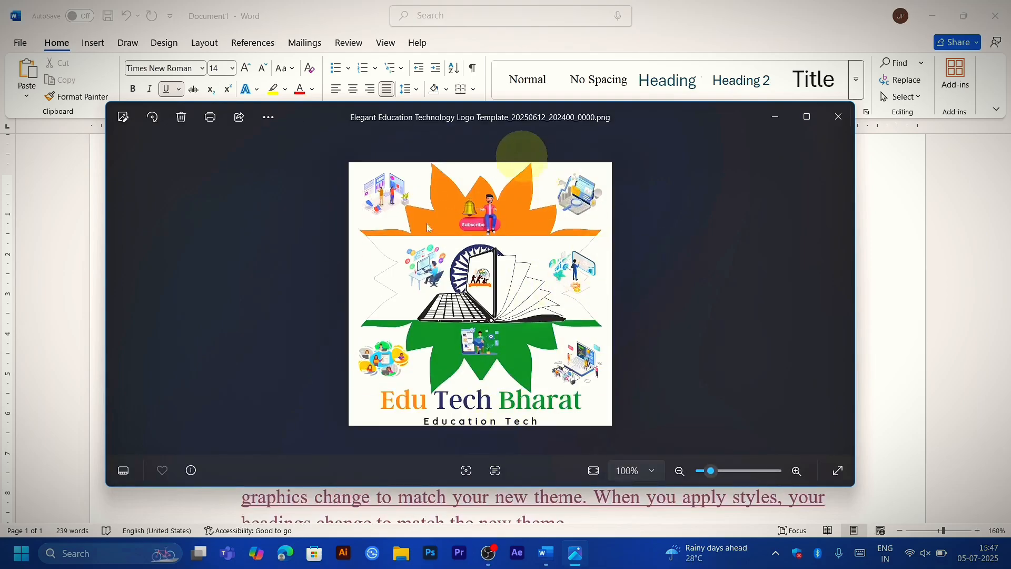
left_click(838, 116)
Step: Undo the logo hyperlink and link the whole text to the image "Picsart_25-06-12_20-30-52-313" on the Data (D:) drive instead
key("ctrl+a")
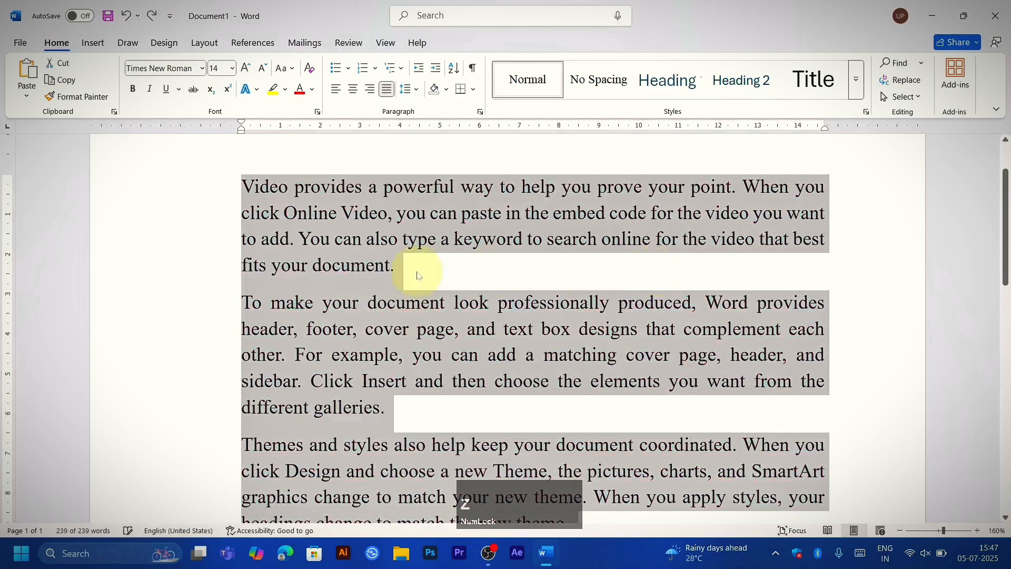
key("ctrl+k")
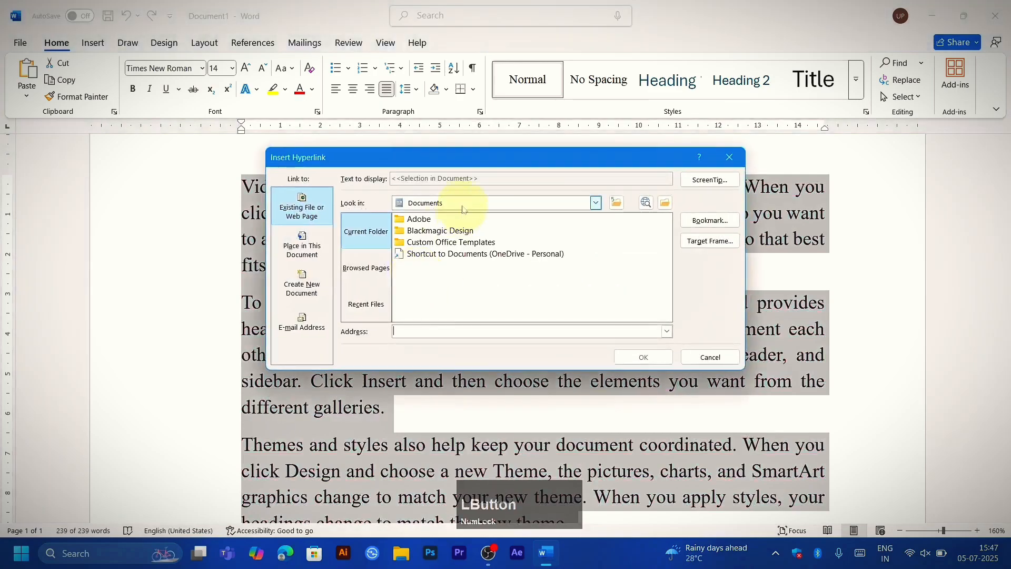
left_click(462, 205)
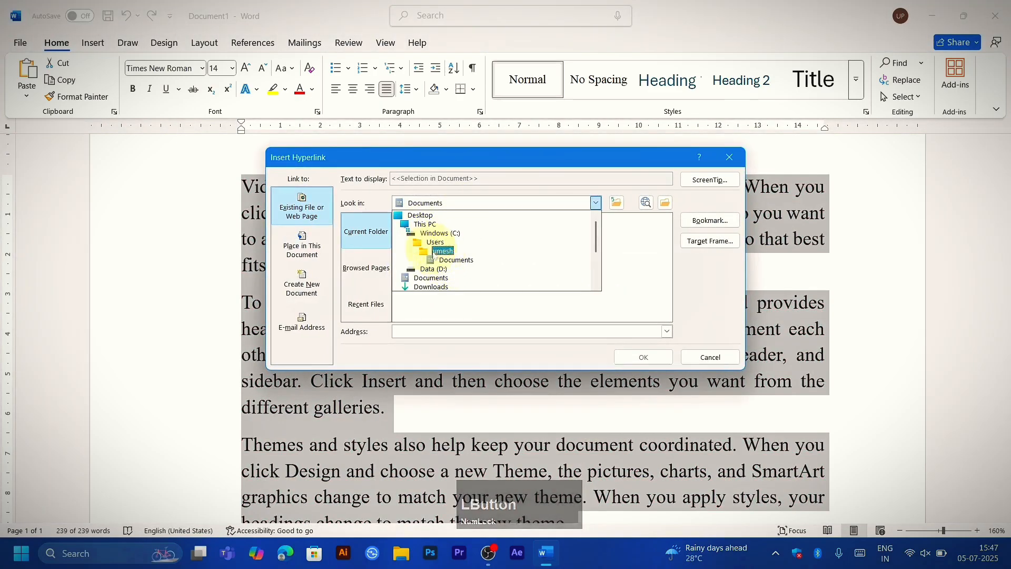
left_click(433, 270)
scroll(438, 295, "down", 10)
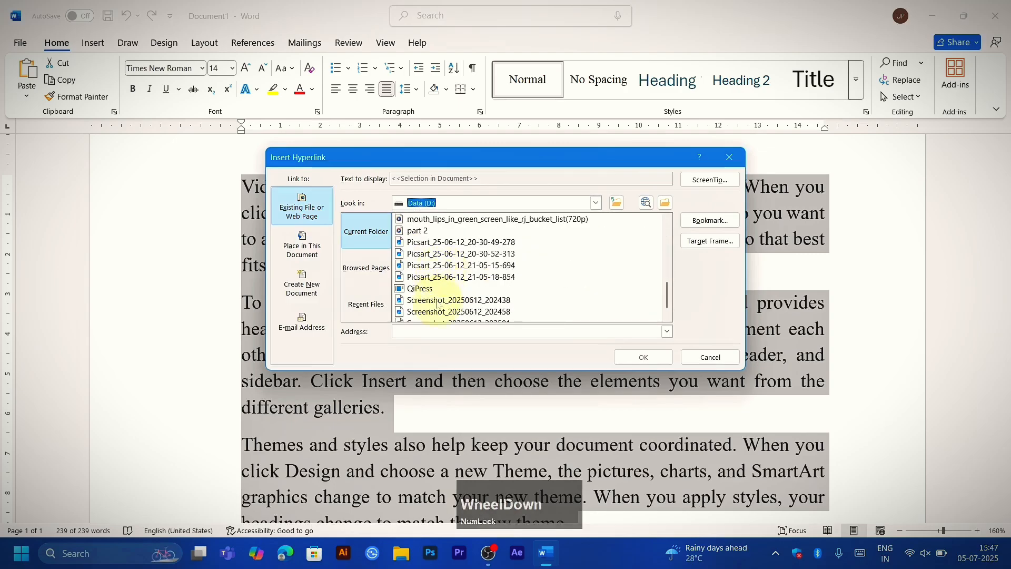
double_click(422, 253)
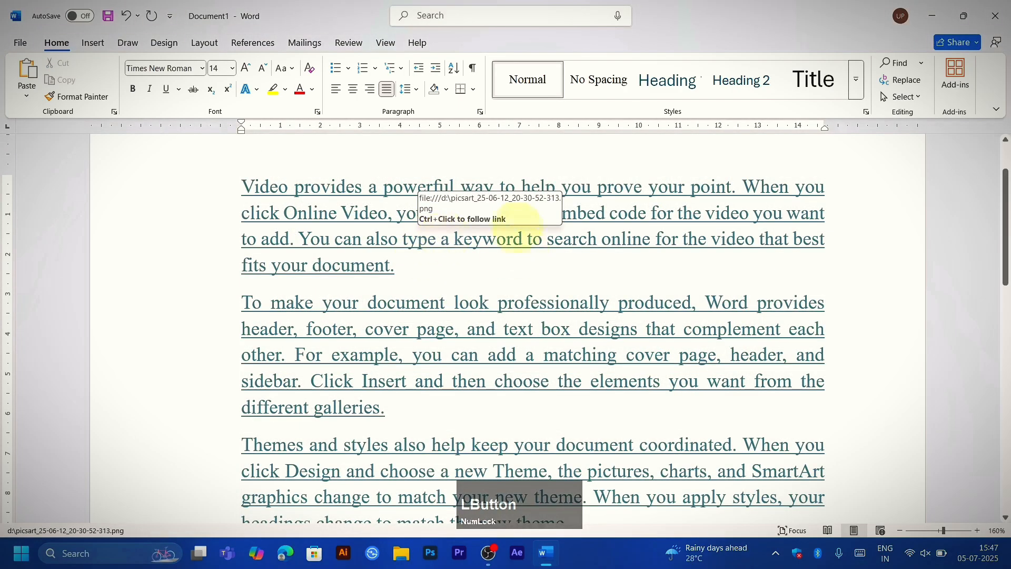
Step: Follow the hyperlink in the first paragraph to view the linked image, then undo the hyperlink on the whole text
left_click(523, 240)
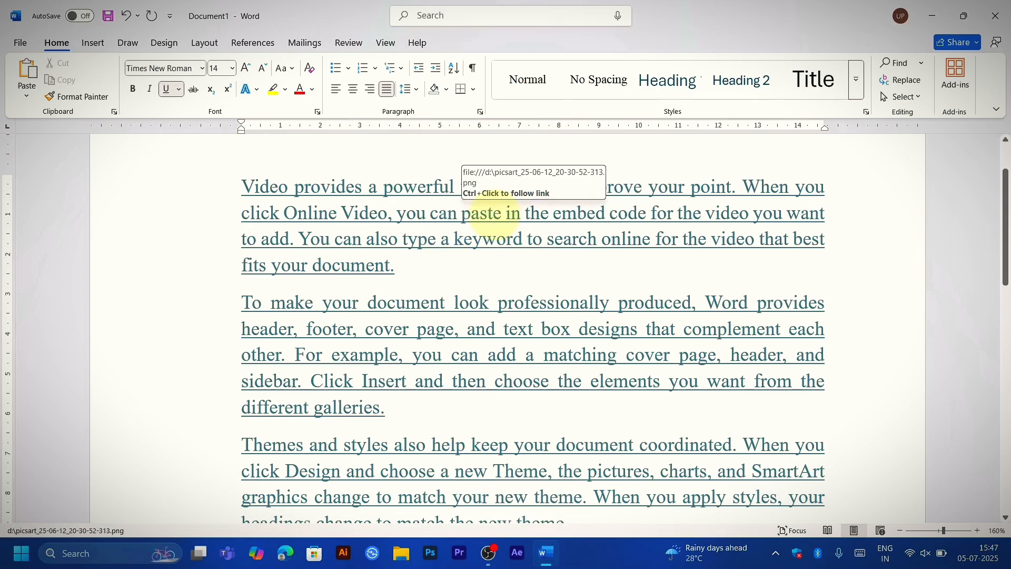
left_click(496, 220, "ctrl")
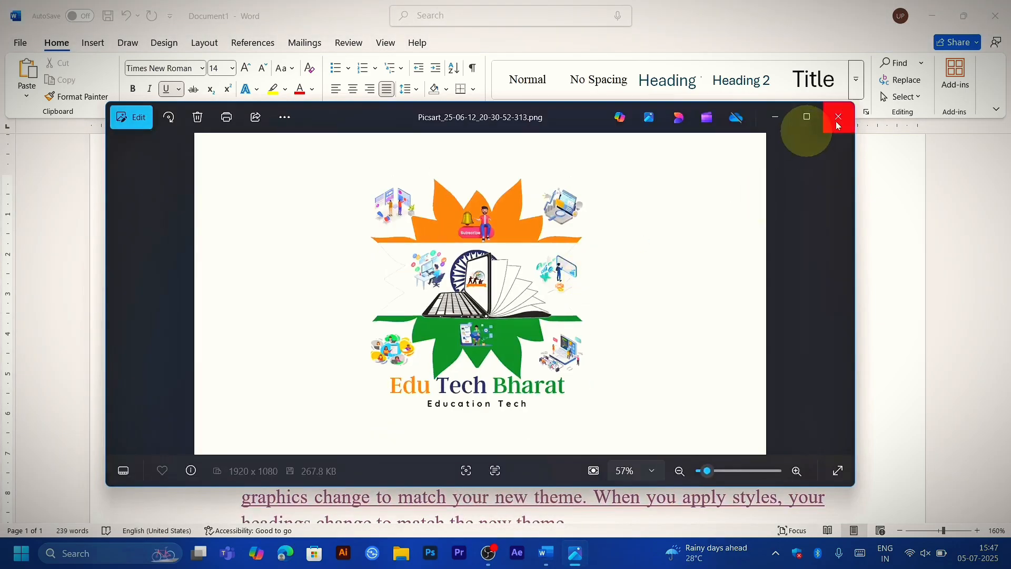
left_click(836, 116)
key("ctrl+z")
key("ctrl+z")
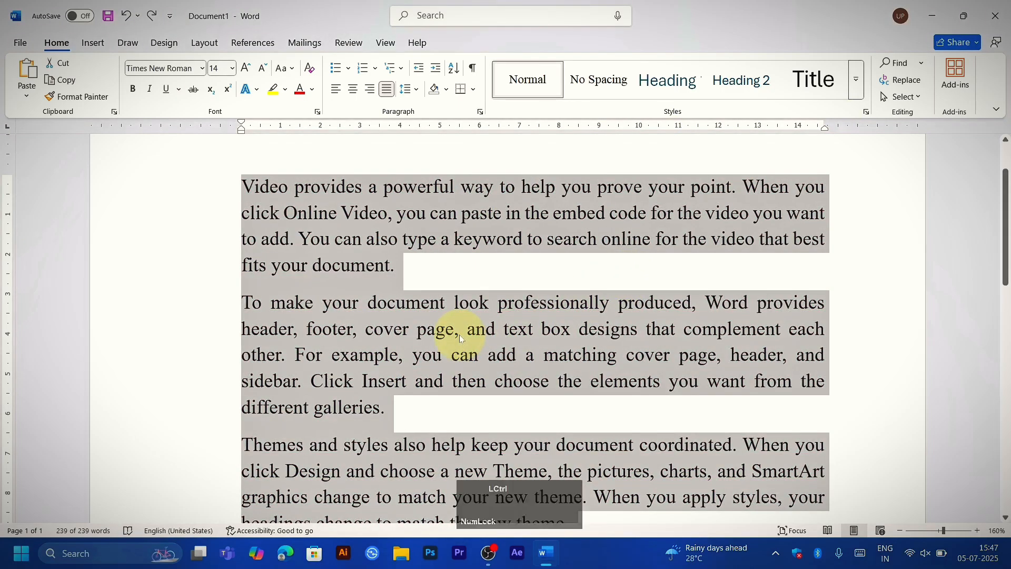
Step: Cycle the selected paragraphs through centered, left and justified alignment, and leave them left-aligned
key("ctrl+e")
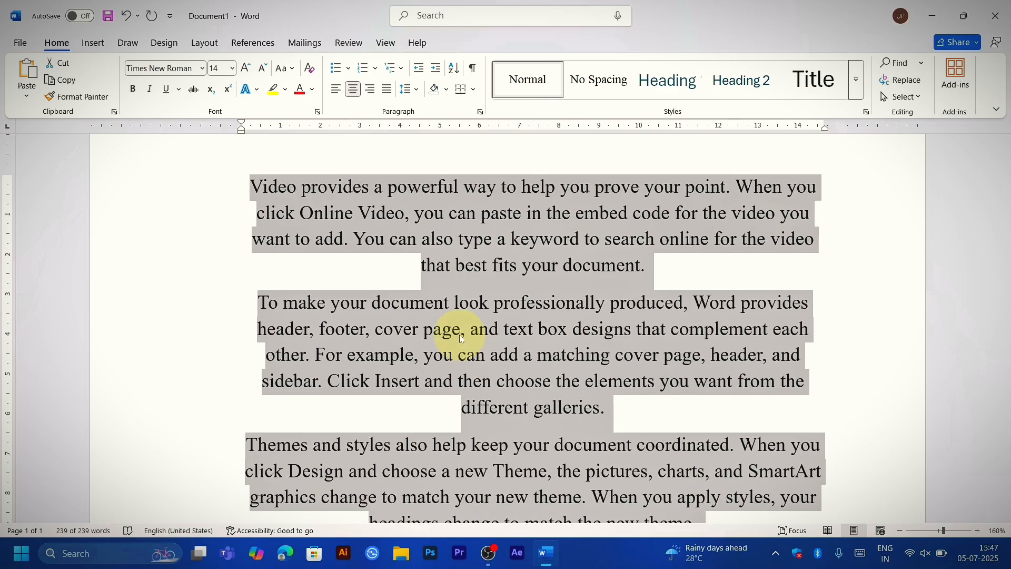
key("ctrl")
key("ctrl+l")
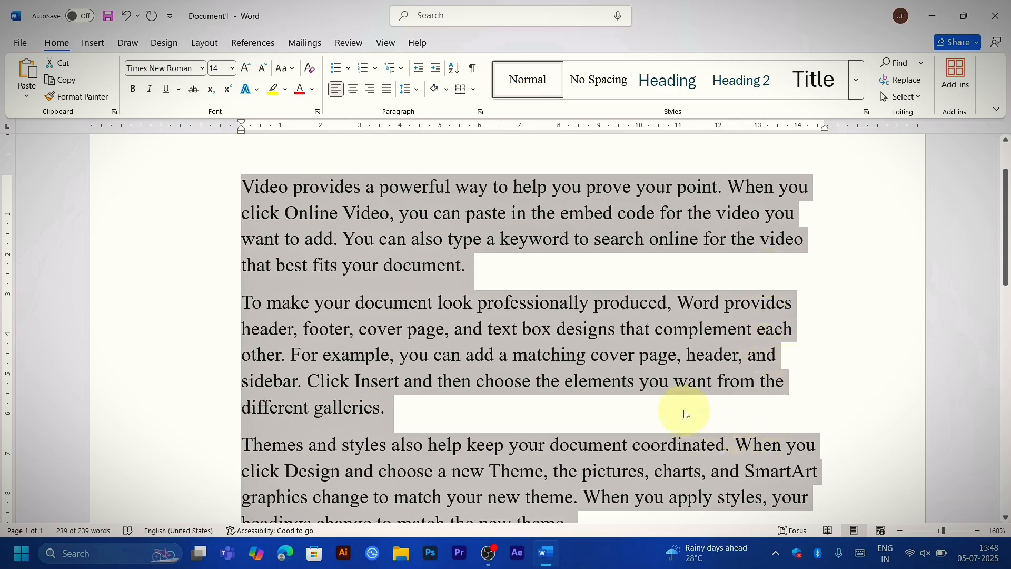
key("ctrl+j")
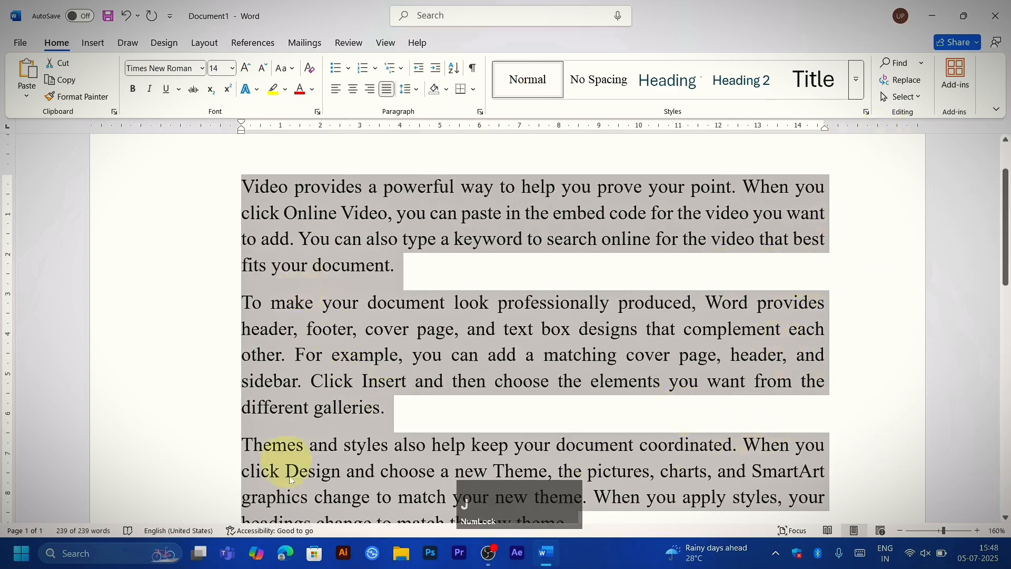
key("ctrl+l")
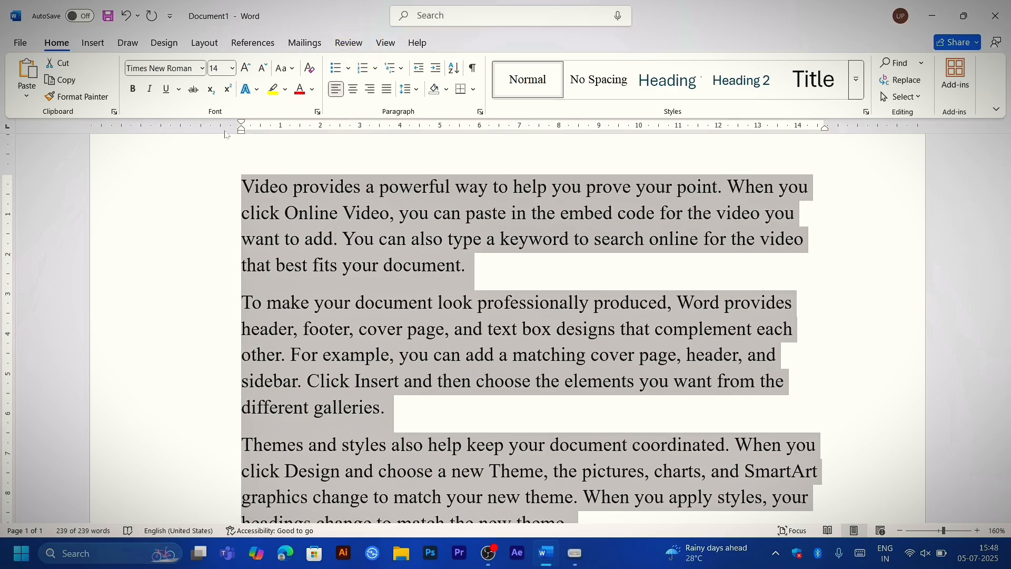
Step: Extend the selected paragraphs' left indent about 2.5 cm into the left margin and their right indent about 1 cm into the right margin
scroll(256, 159, "down", 9, "ctrl")
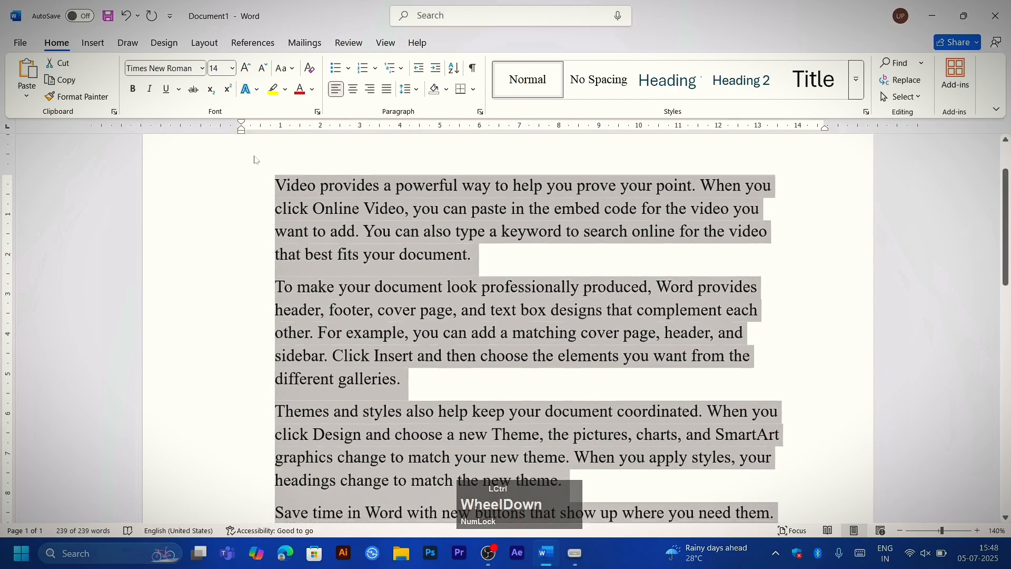
scroll(342, 251, "down", 1)
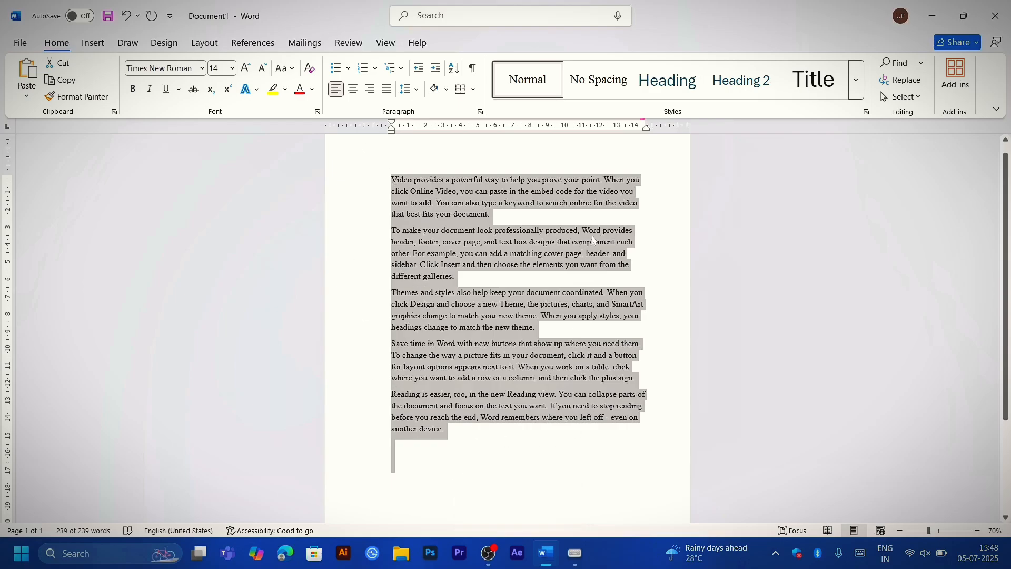
left_click_drag(392, 131, 347, 131)
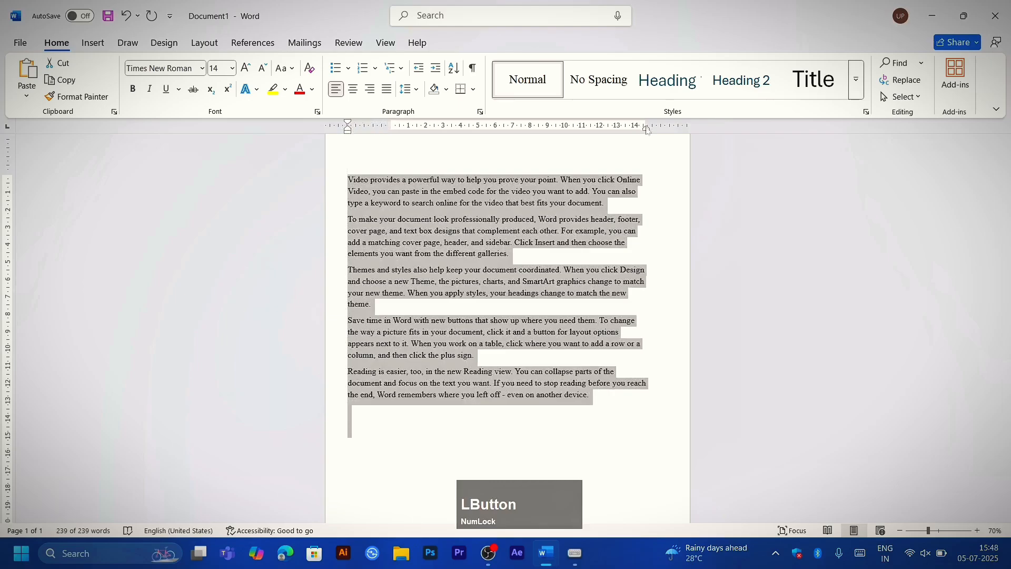
left_click_drag(647, 130, 666, 130)
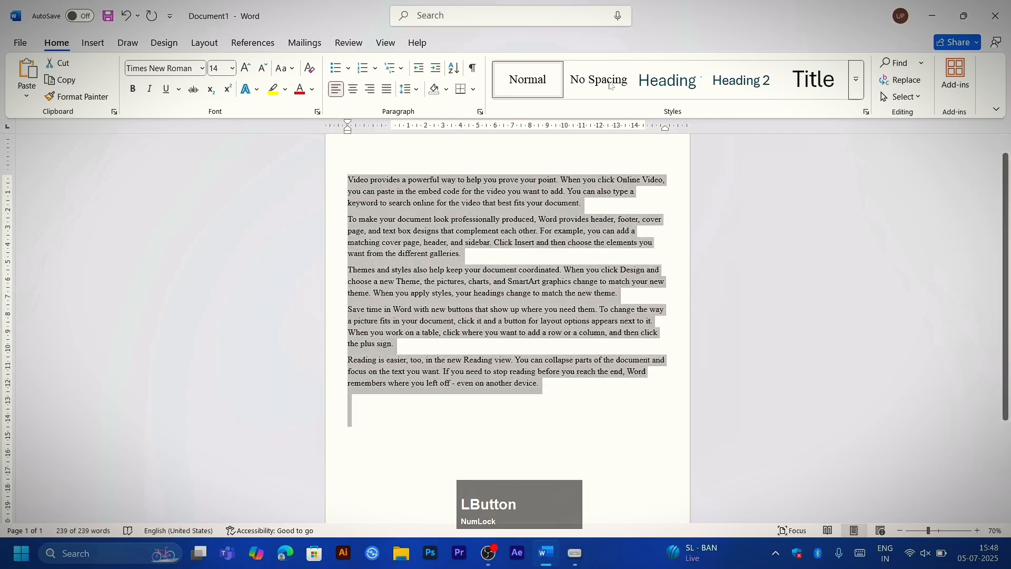
Step: Hide the ruler and show it again, twice in a row
left_click(385, 43)
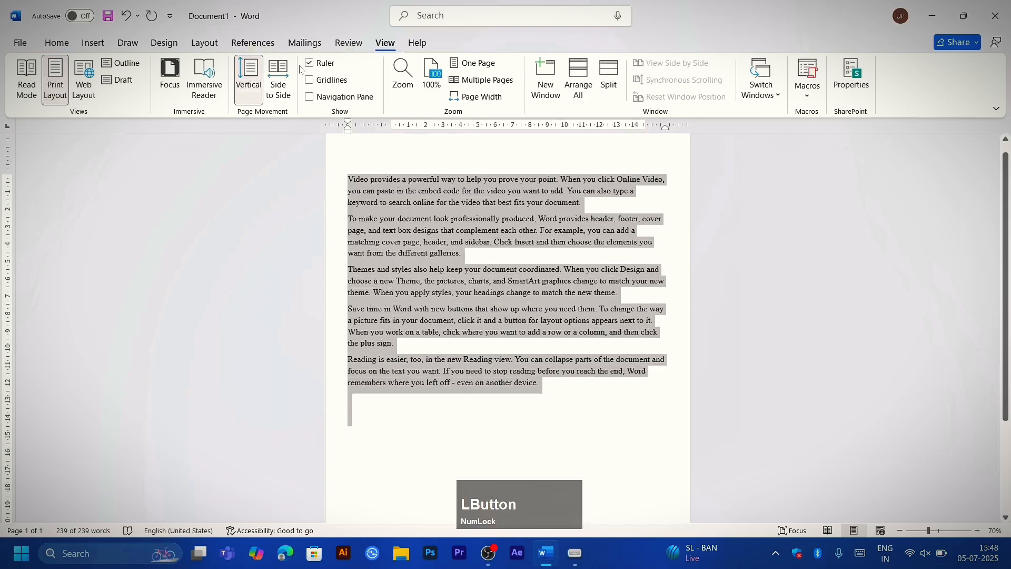
left_click(310, 64)
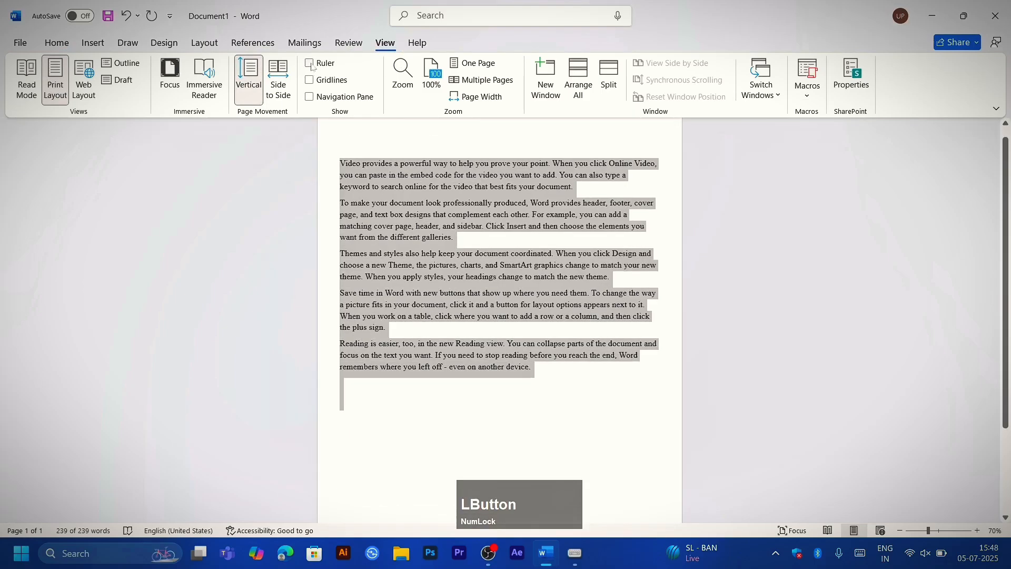
left_click(318, 63)
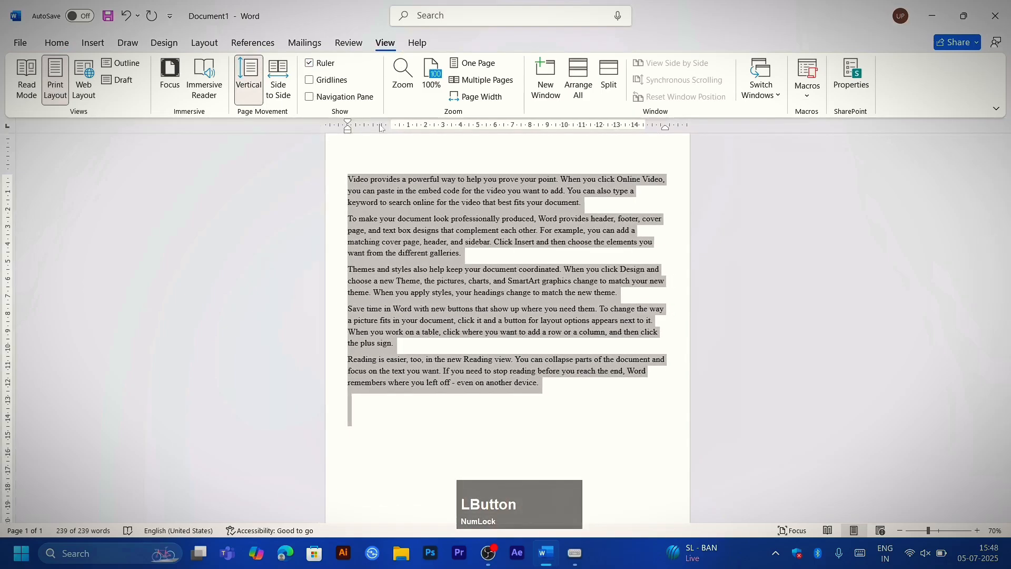
left_click(311, 63)
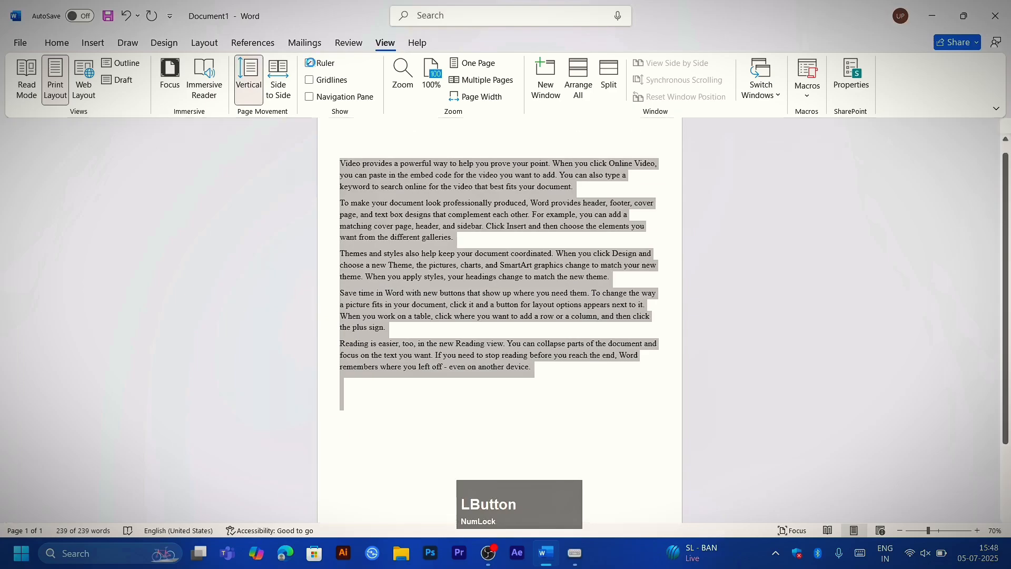
left_click(310, 64)
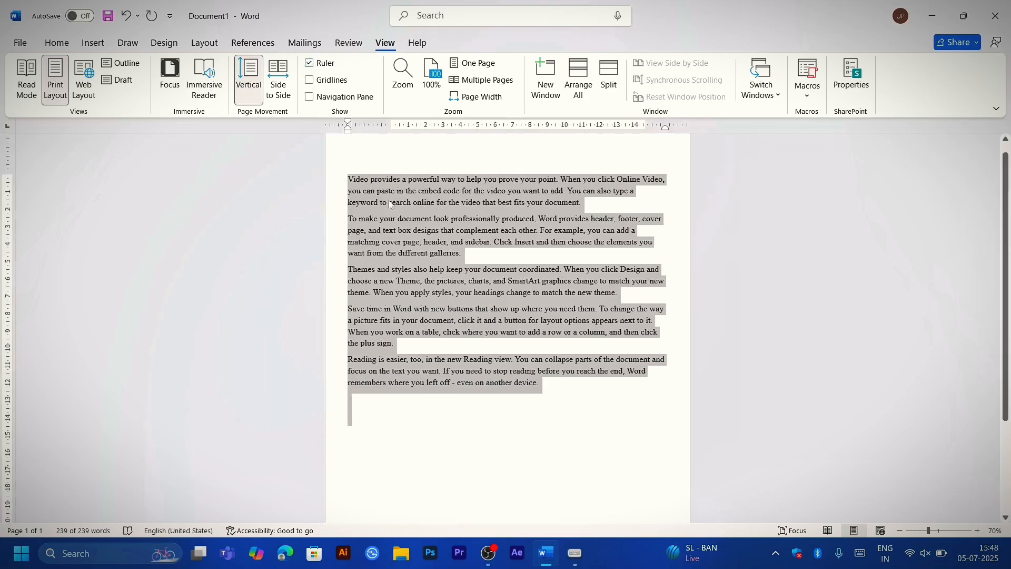
left_click(57, 43)
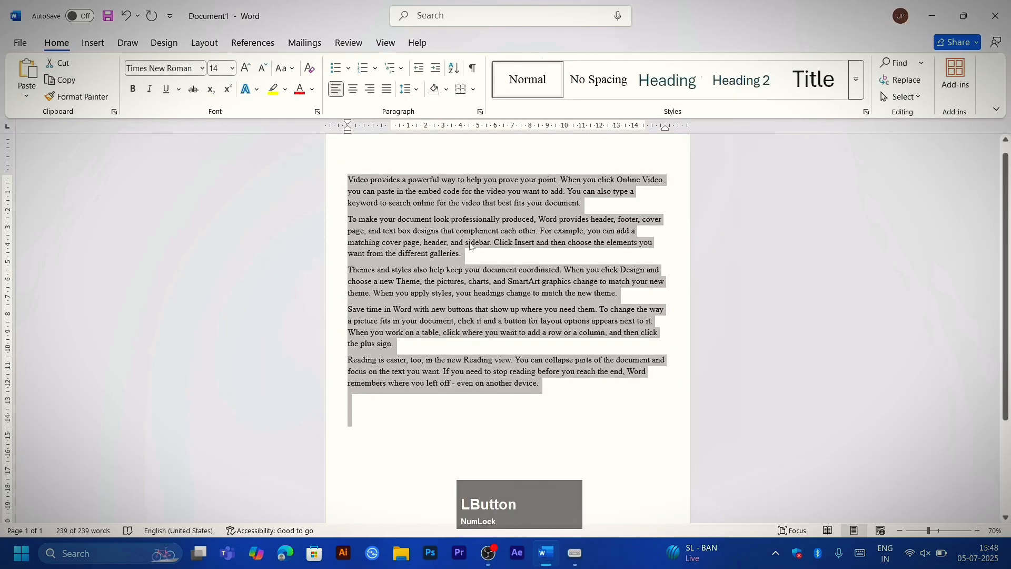
Step: Increase the left indent of all selected paragraphs repeatedly, moving the text far across the page
scroll(473, 279, "up", 2, "ctrl")
scroll(472, 279, "up", 1, "ctrl")
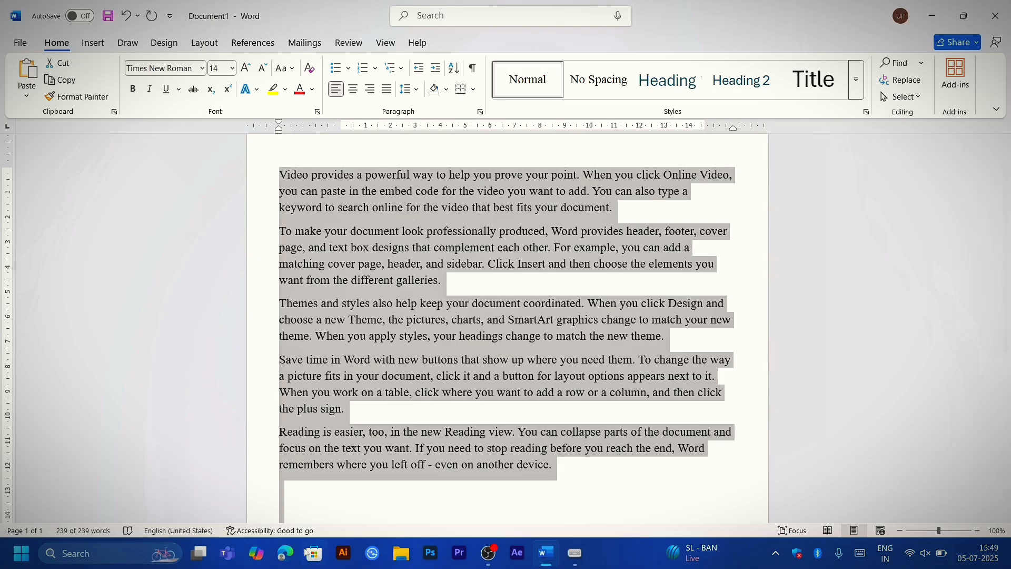
key("ctrl+m")
key("ctrl+m")
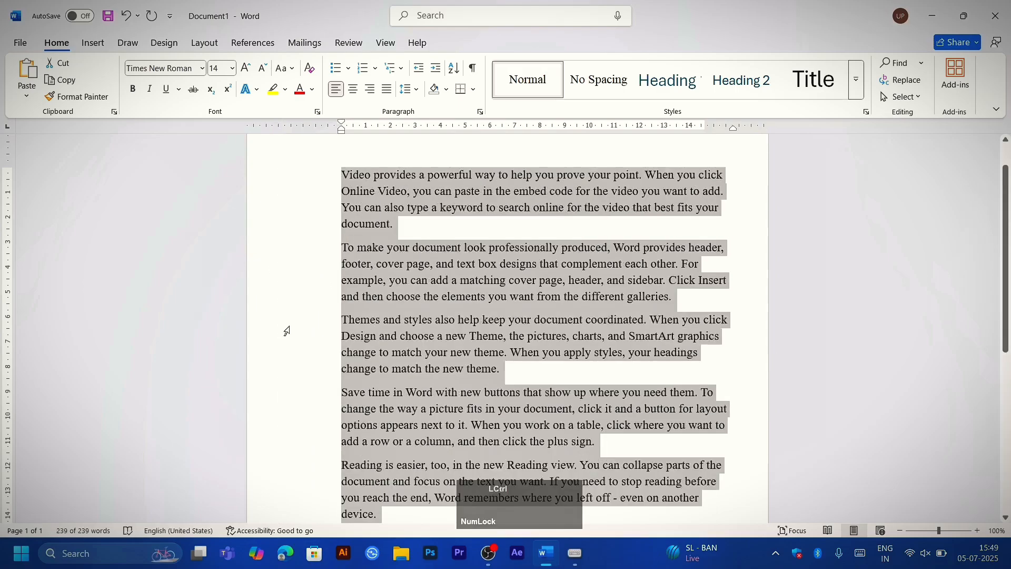
key("ctrl+m")
key("ctrl+m")
key("ctrl+m")
key("ctrl+m")
key("ctrl+m")
key("ctrl+m")
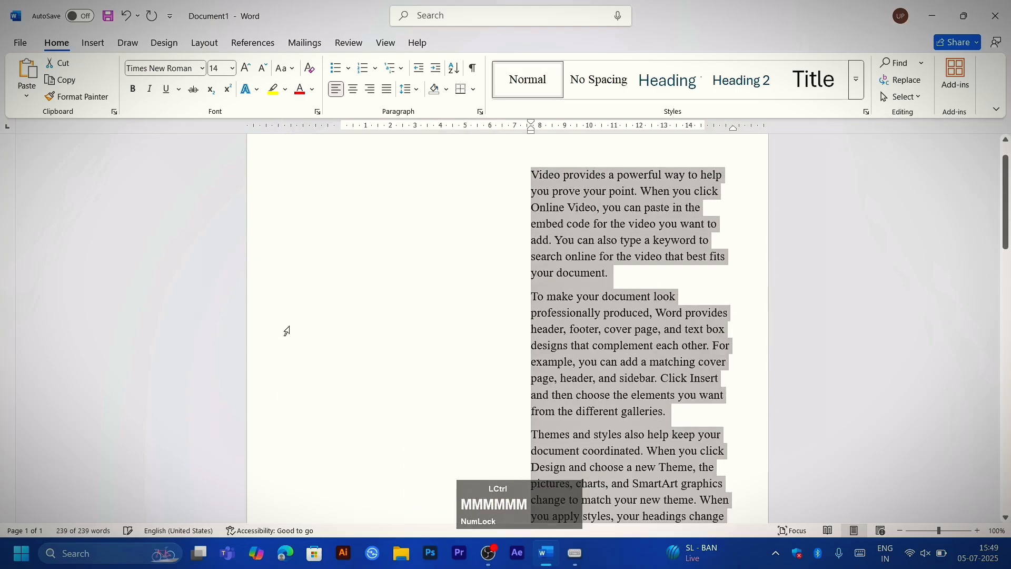
scroll(287, 330, "down", 8, "ctrl")
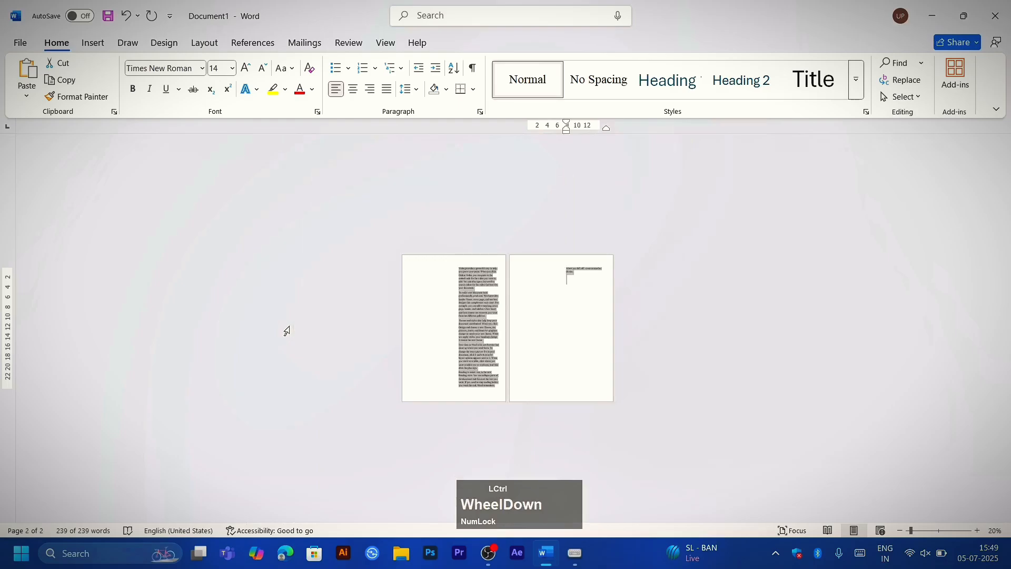
key("ctrl+m")
key("ctrl+m")
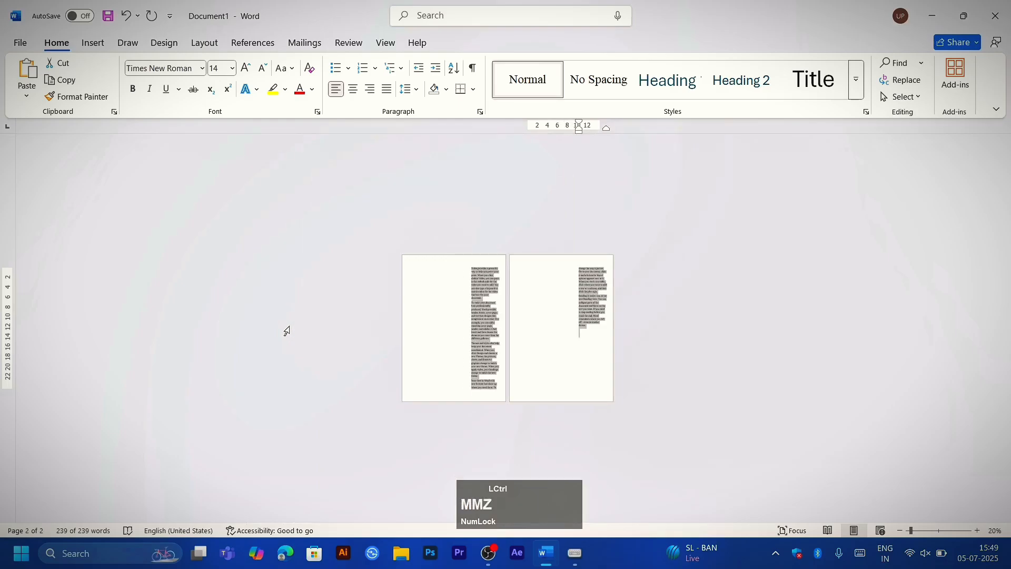
Step: Undo all the indent increases on the selected paragraphs
key("ctrl+z")
key("ctrl+z")
key("ctrl+z")
key("ctrl+z")
key("ctrl+z")
key("ctrl+z")
key("ctrl+z")
key("ctrl+z")
key("ctrl+z")
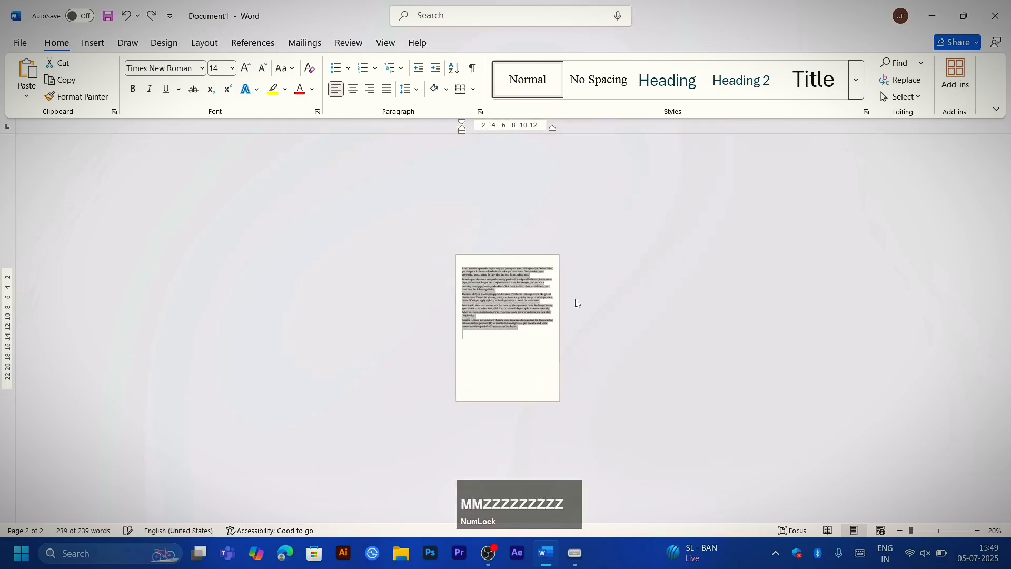
Step: Increase the indent of all selected paragraphs twice, then undo both increases
scroll(577, 304, "up", 9, "ctrl")
scroll(577, 303, "up", 5)
scroll(576, 303, "down", 2)
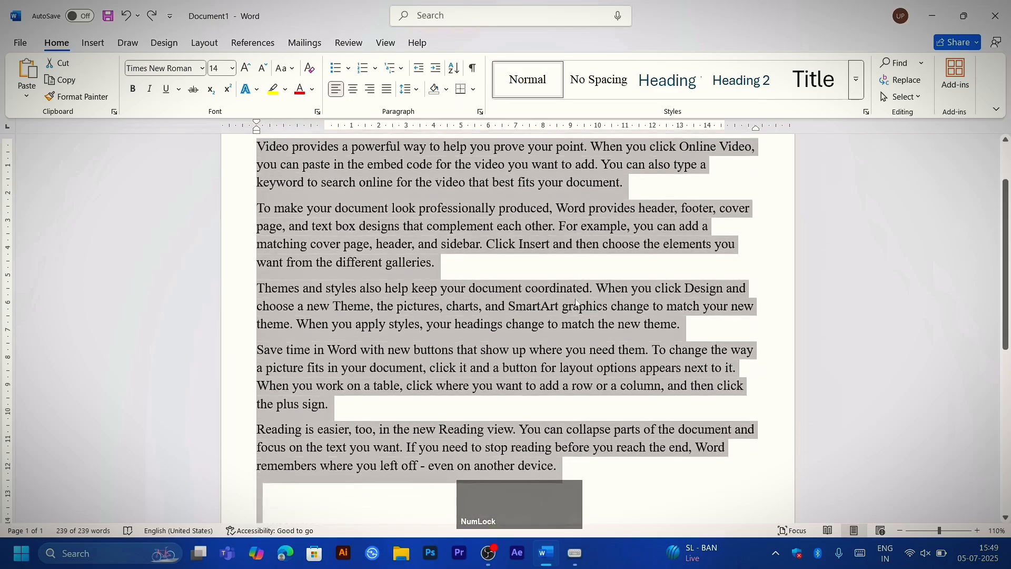
key("ctrl+m")
key("ctrl+m")
key("ctrl+z")
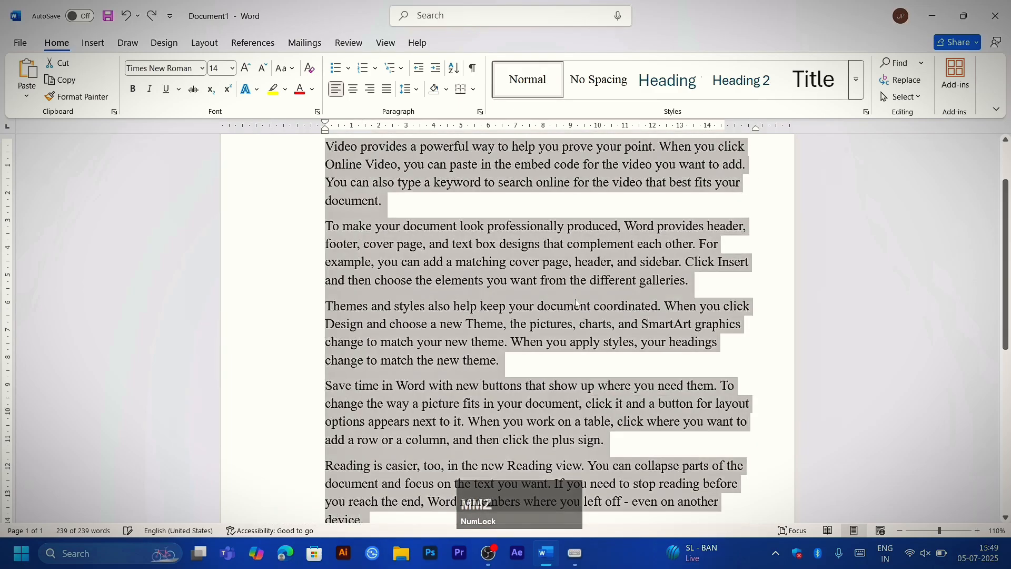
key("ctrl+z")
scroll(555, 264, "up", 2)
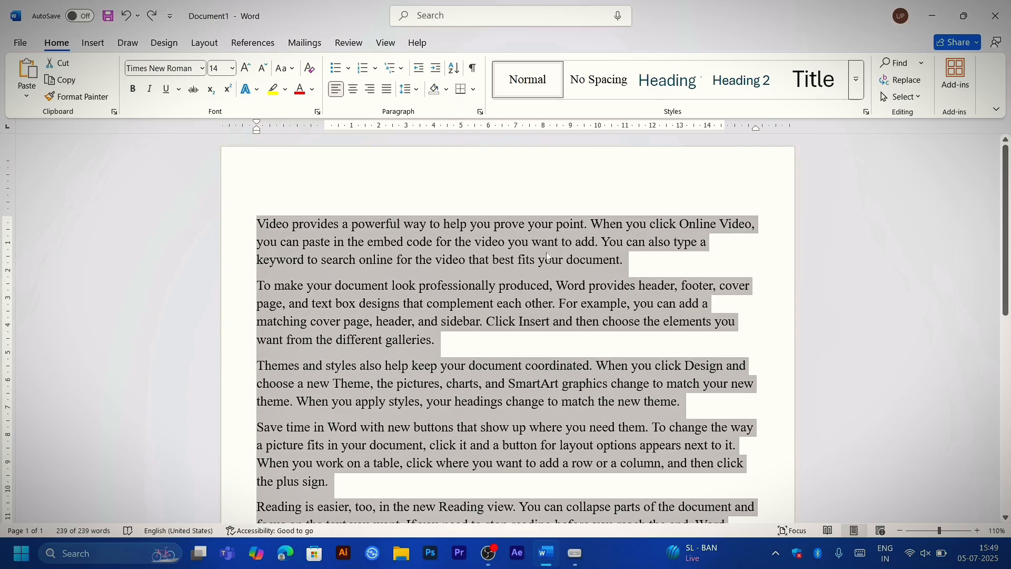
Step: Select only the second paragraph, increase its indent, and undo the change
left_click(549, 257)
left_click_drag(239, 286, 236, 345)
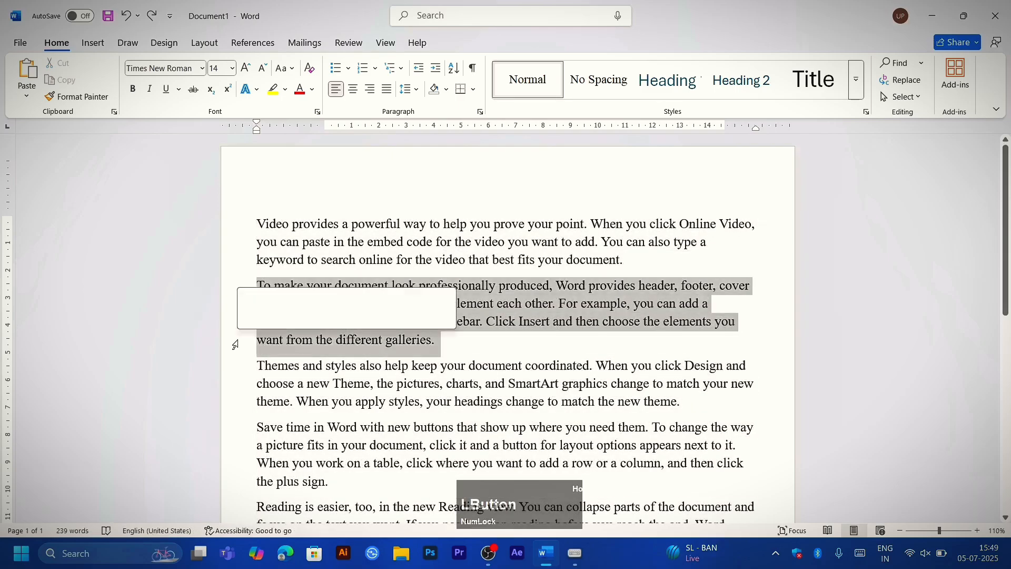
key("ctrl+m")
key("ctrl+z")
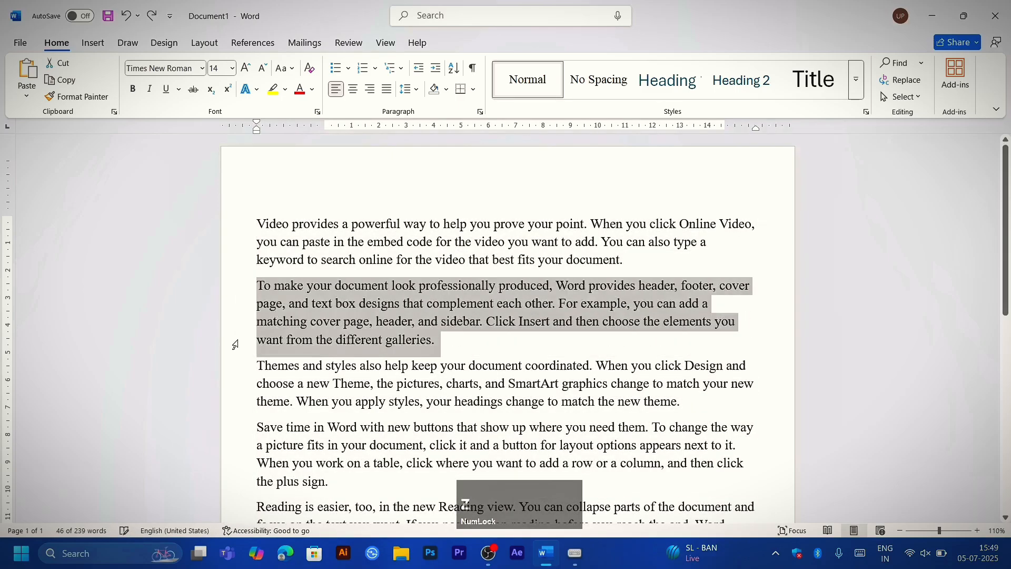
Step: Select the first line of the first paragraph, increase the paragraph's indent, and undo the change
left_click(237, 226)
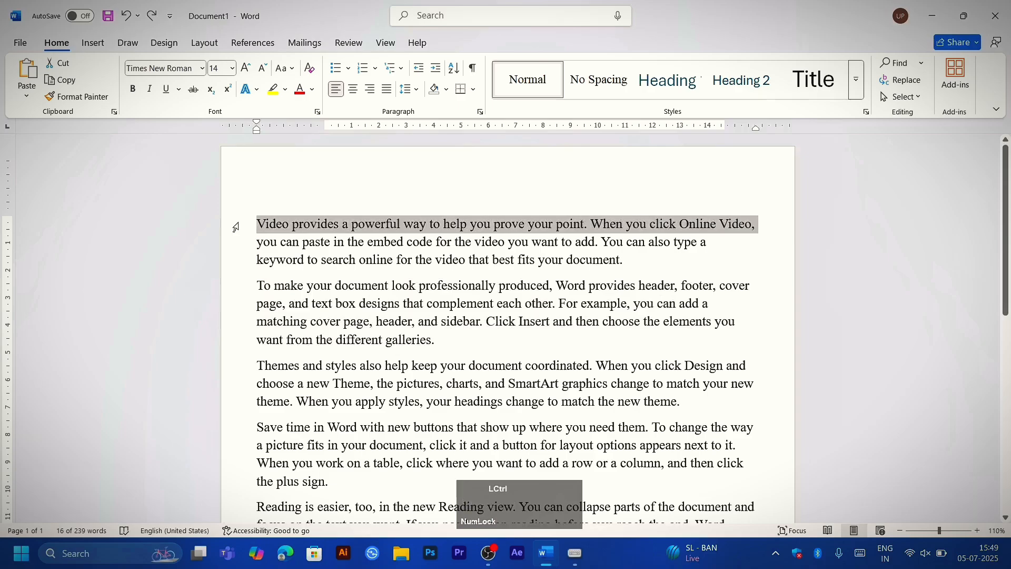
key("ctrl+m")
key("ctrl+z")
left_click(306, 238)
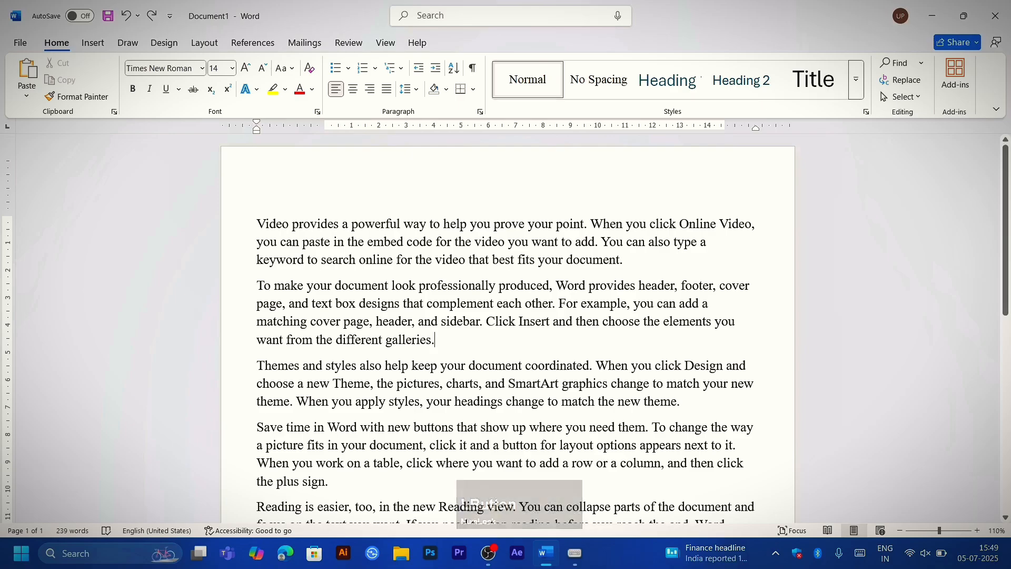
Step: Close the QiPress.exe window
mouse_move(575, 553)
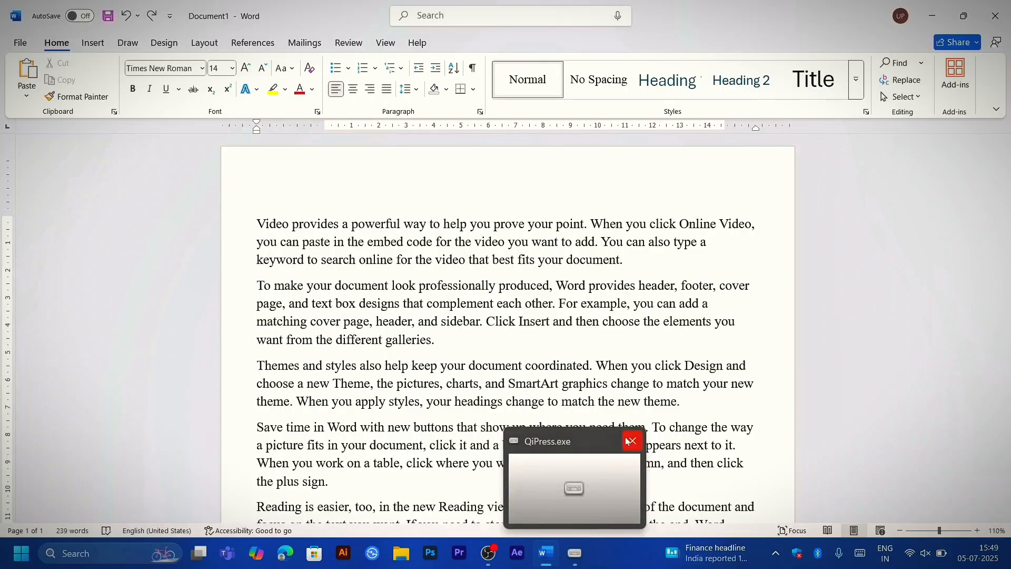
left_click(634, 441)
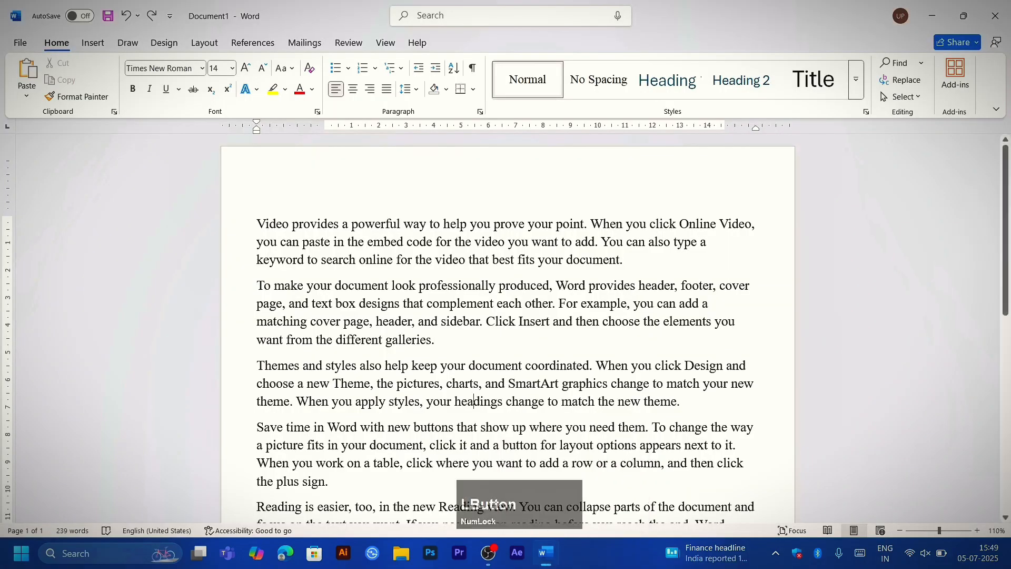
Step: Create two new blank documents, one after the other
key("ctrl+n")
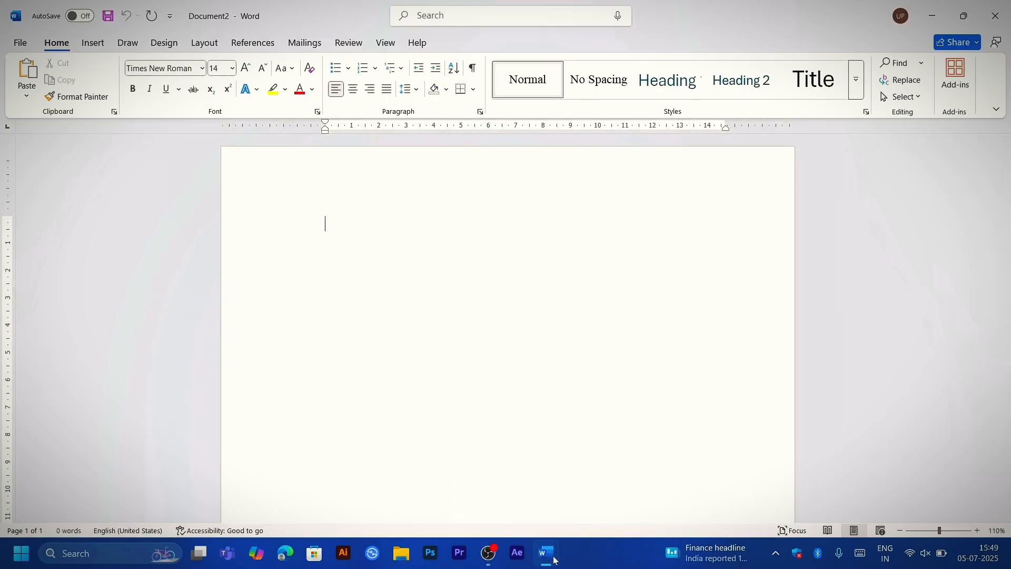
left_click(428, 269)
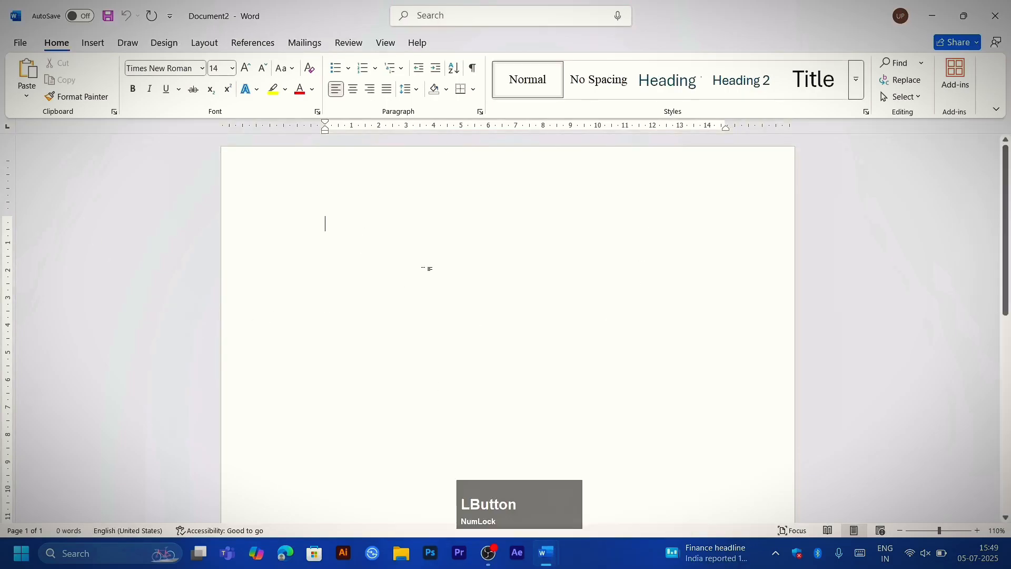
key("ctrl+n")
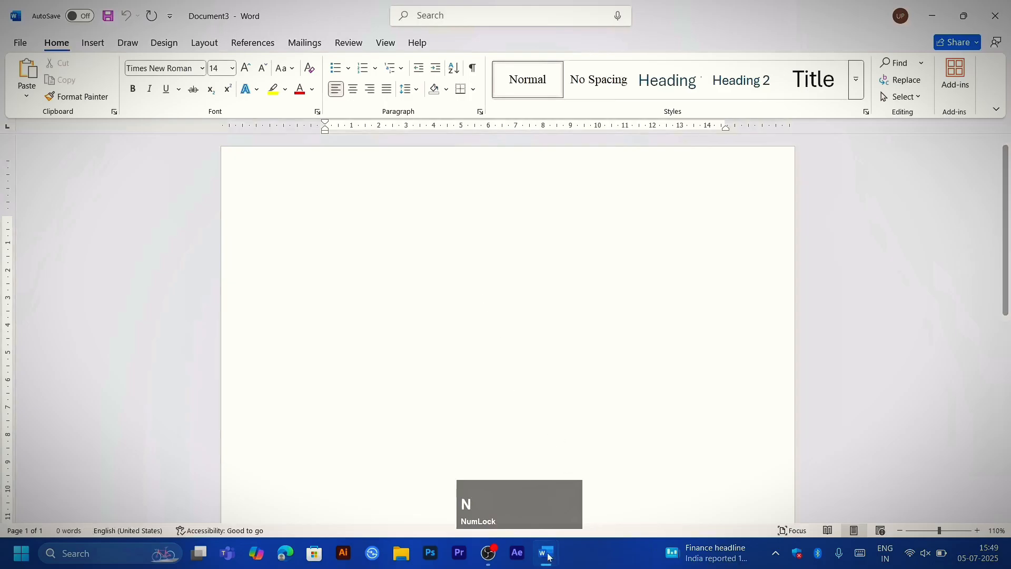
Step: Create one more blank document, and close all the blank documents, keeping only Document1 open
mouse_move(546, 553)
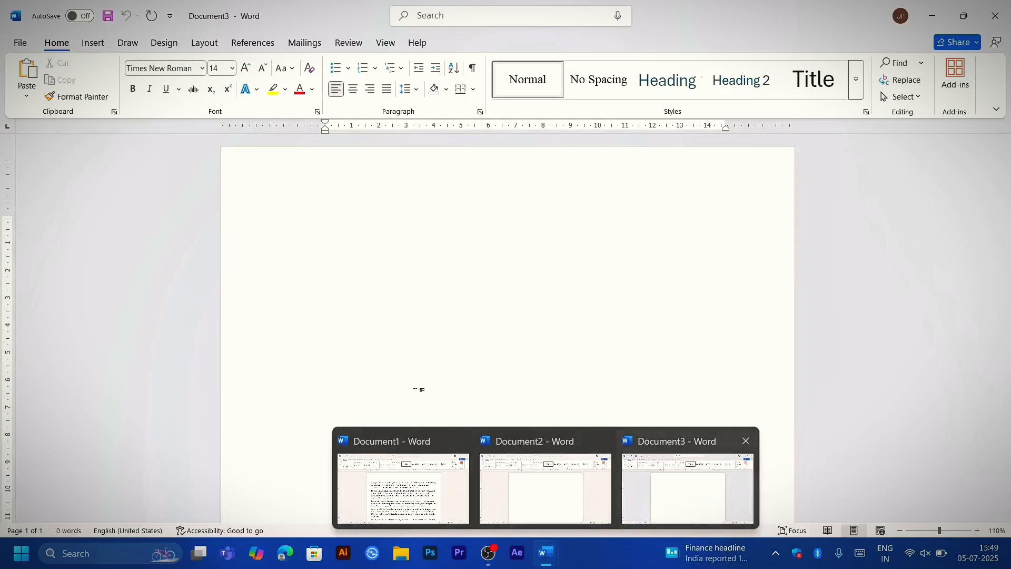
key("ctrl+n")
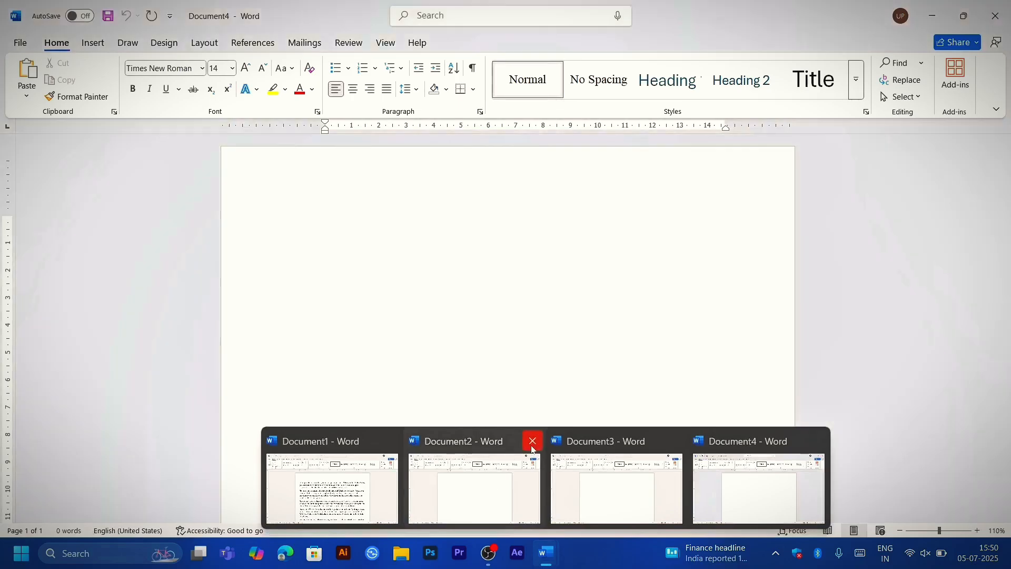
left_click(533, 442)
left_click(605, 442)
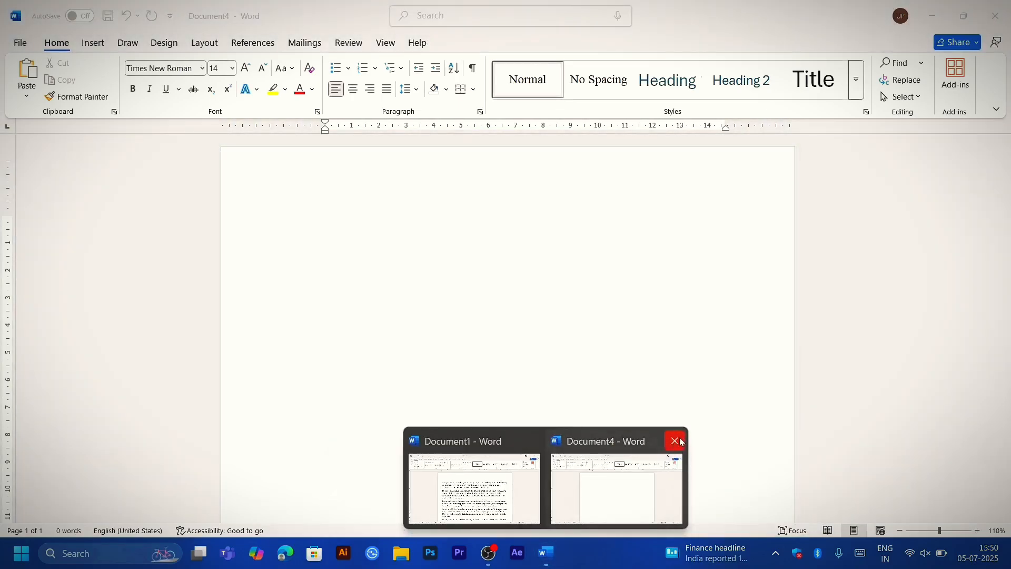
left_click(673, 441)
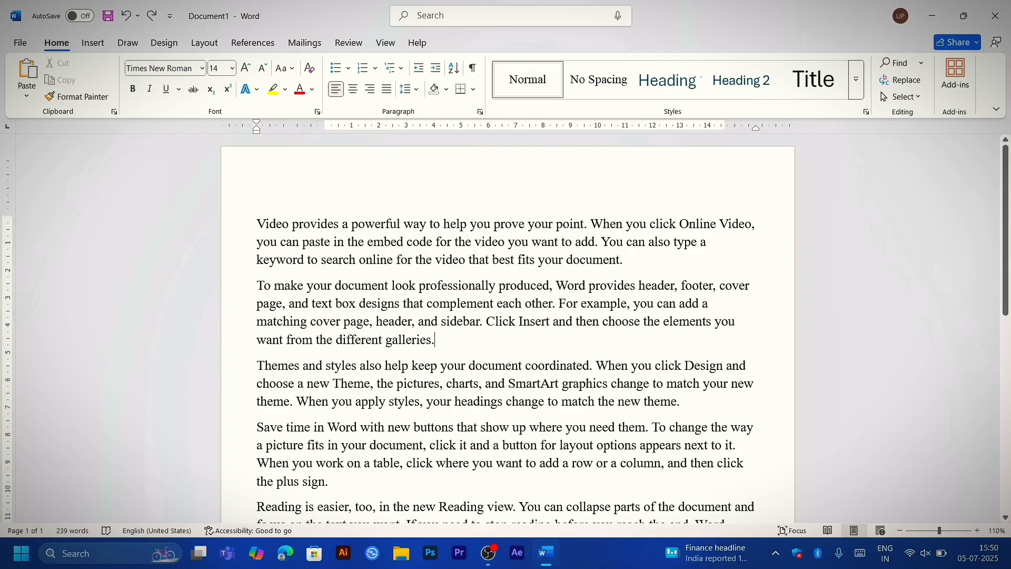
Step: Show the Open page with the recent documents twice, returning to the document each time
scroll(508, 326, "up", 1, "ctrl")
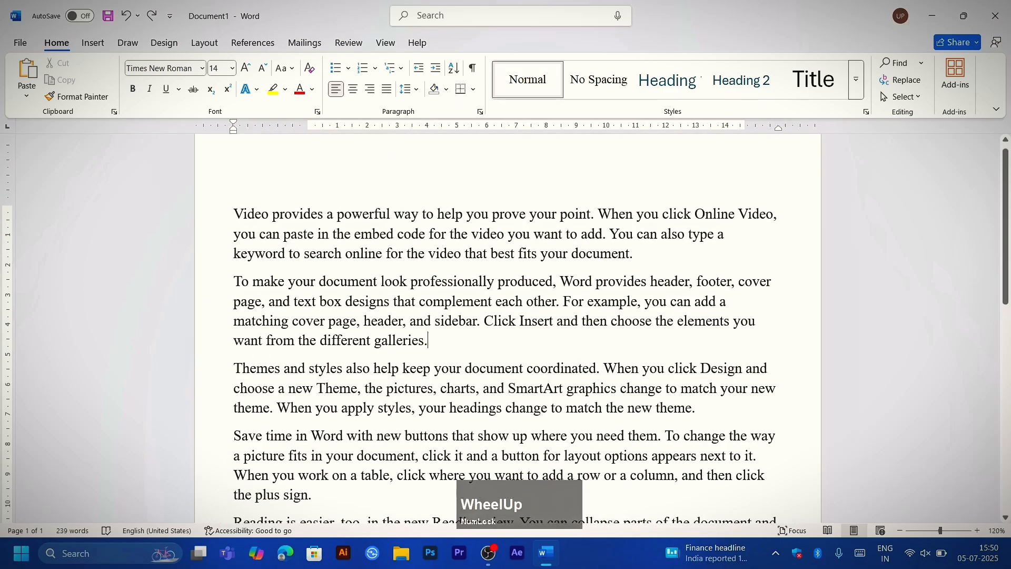
key("ctrl+o")
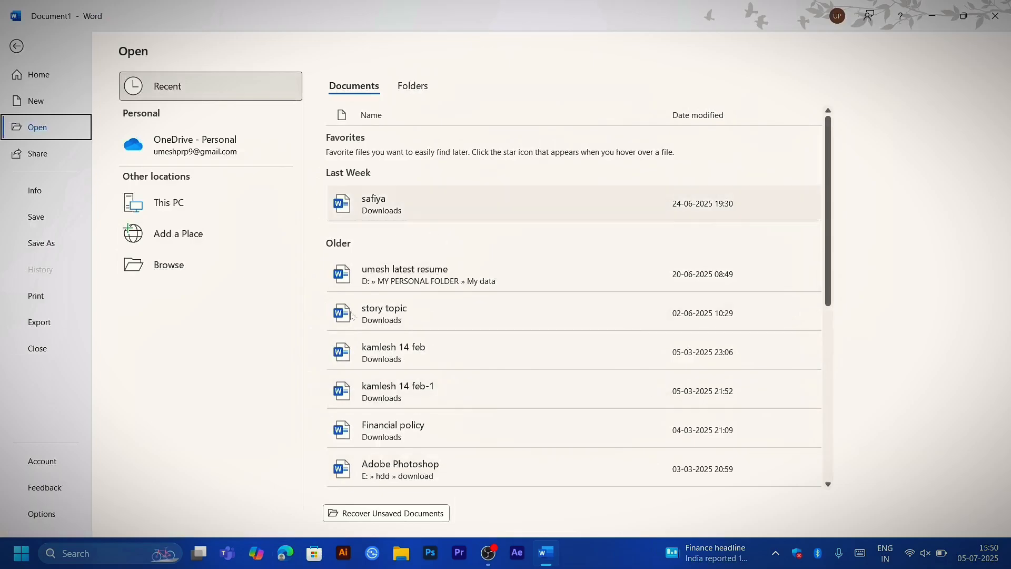
key("Escape")
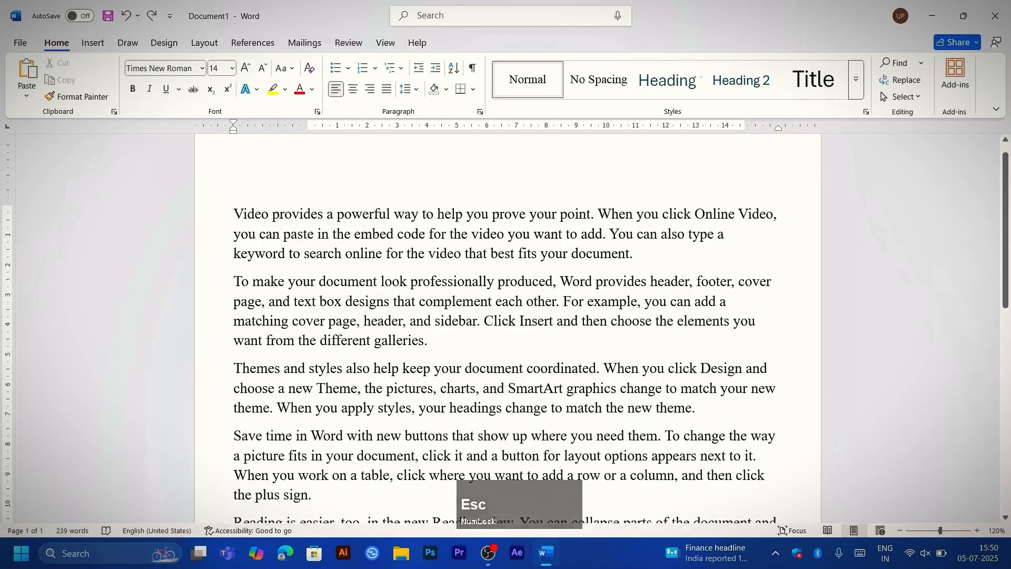
key("ctrl")
key("ctrl+o")
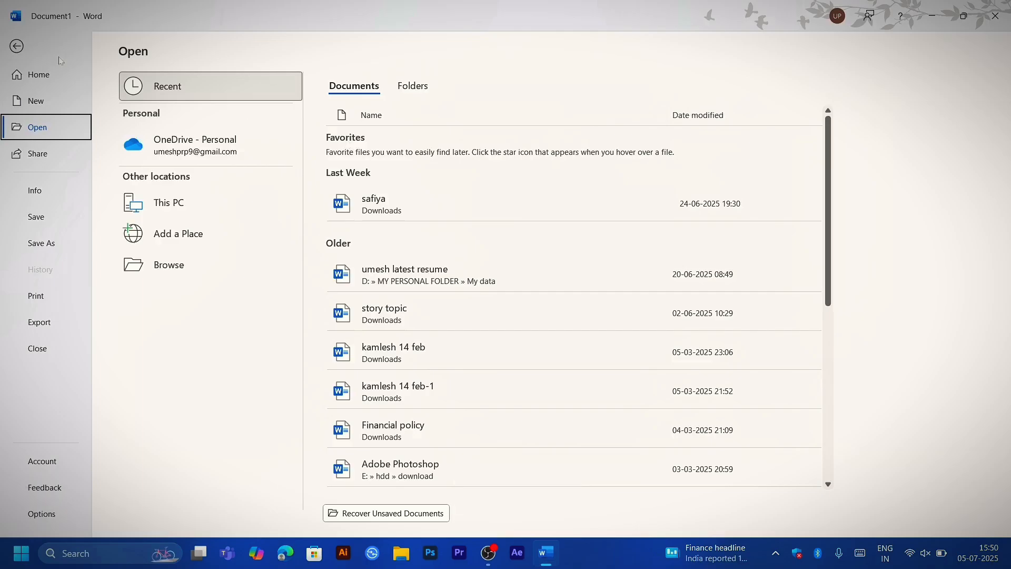
key("Escape")
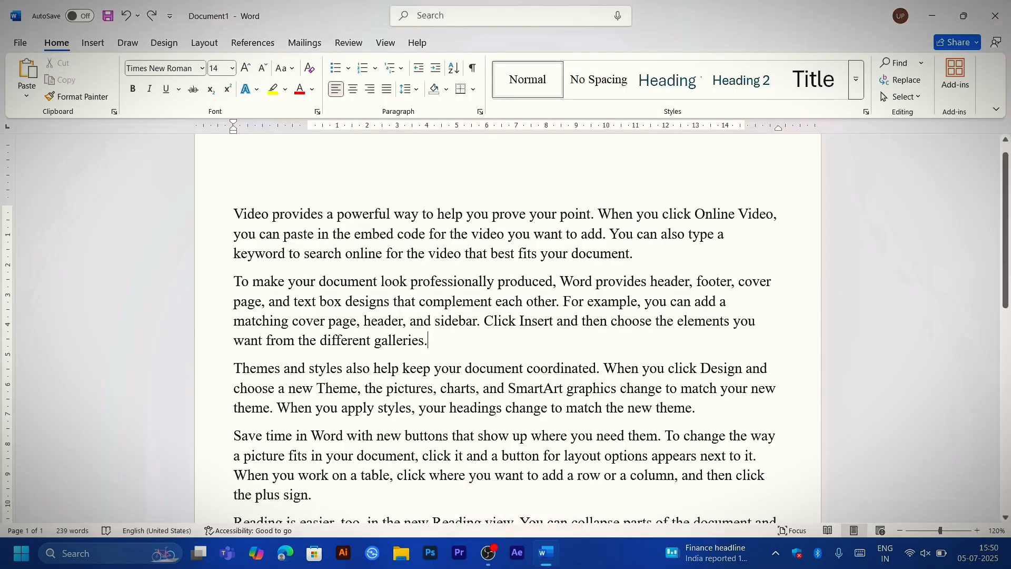
Step: Display the document's print settings and preview, and turn on the yellow pointer highlight in the background utility
key("ctrl")
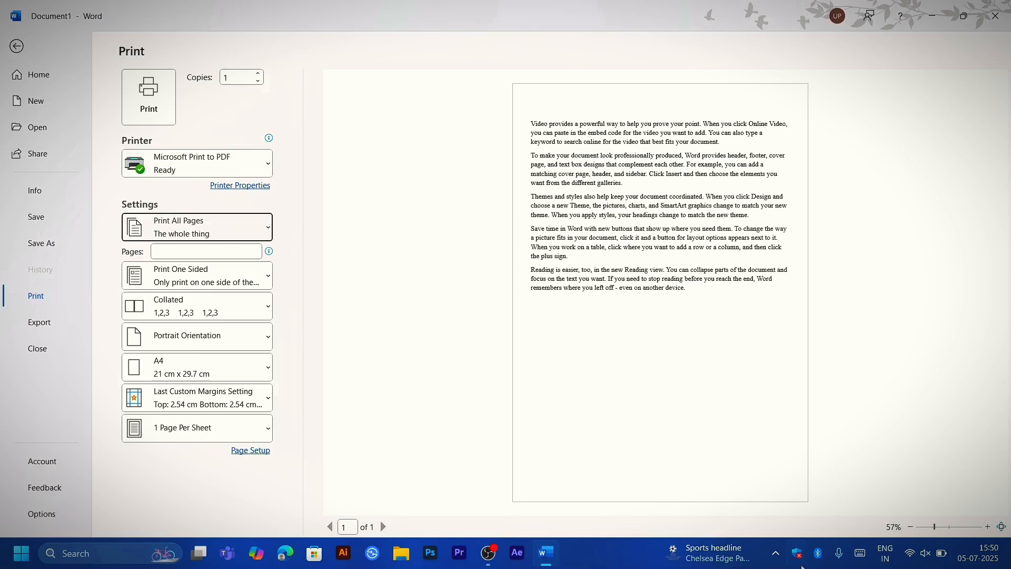
left_click(776, 554)
right_click(815, 511)
left_click(856, 390)
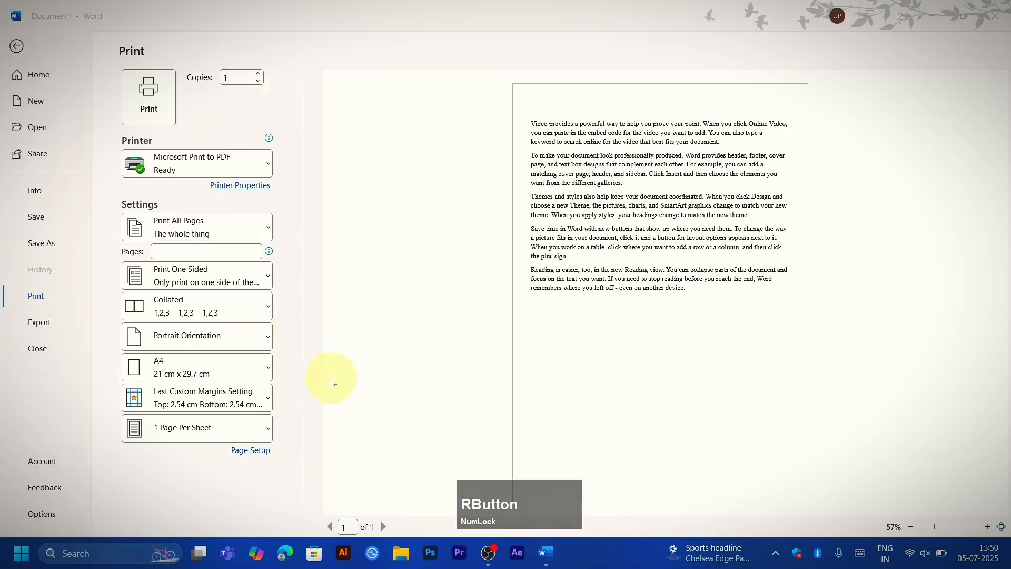
left_click(332, 380)
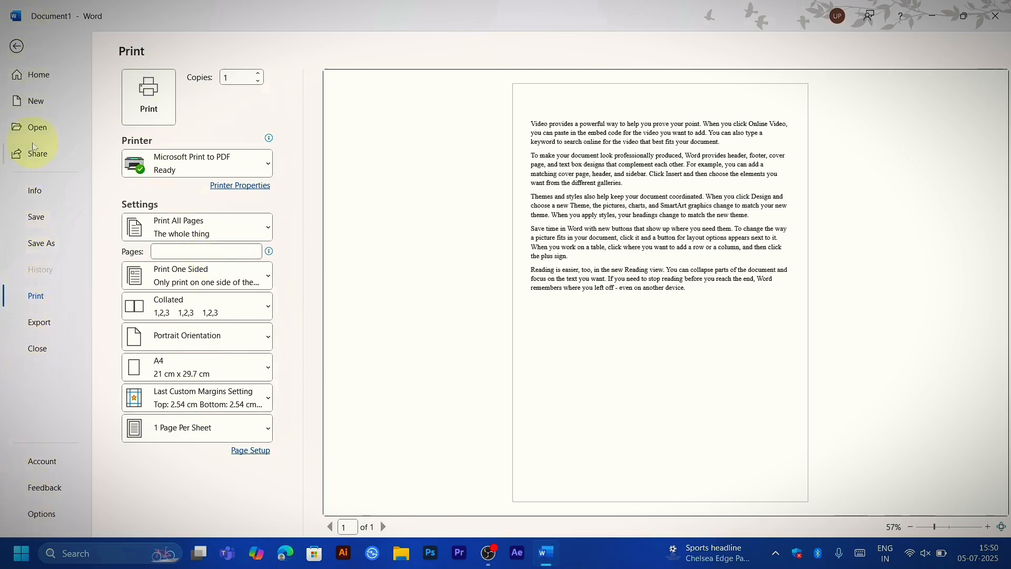
Step: Return to the document, show its print preview once more, and close the preview
key("Escape")
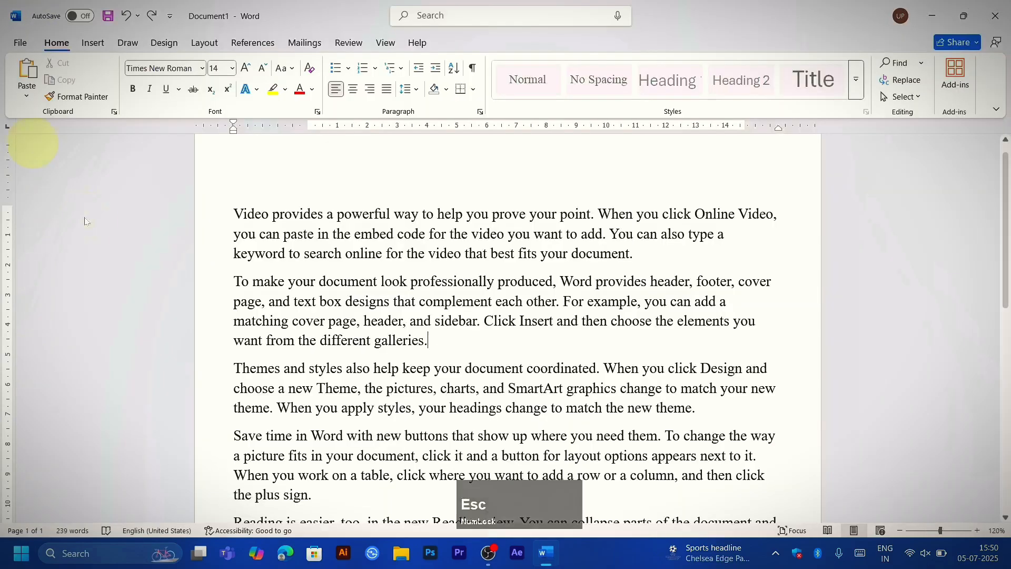
key("ctrl+p")
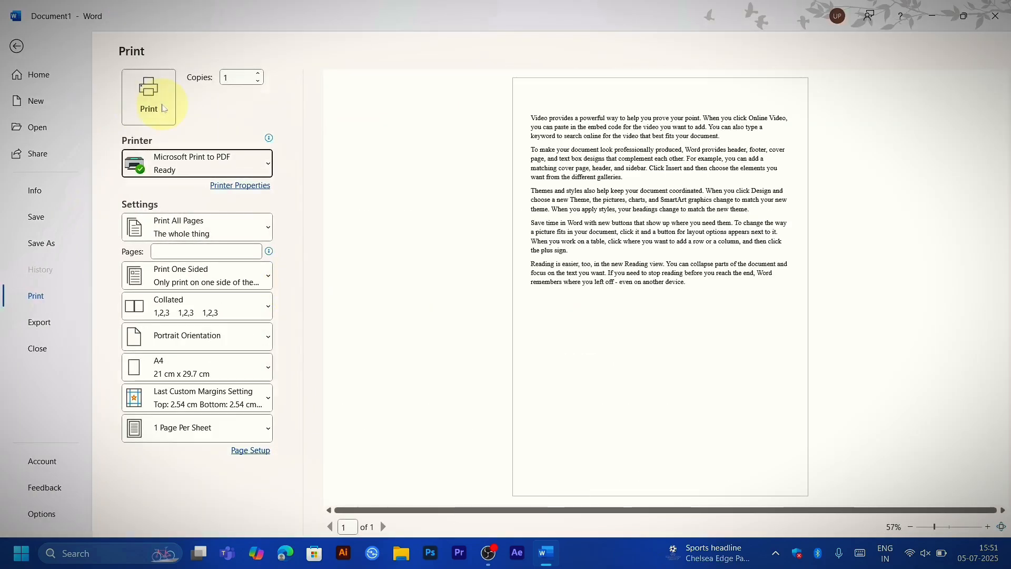
key("Escape")
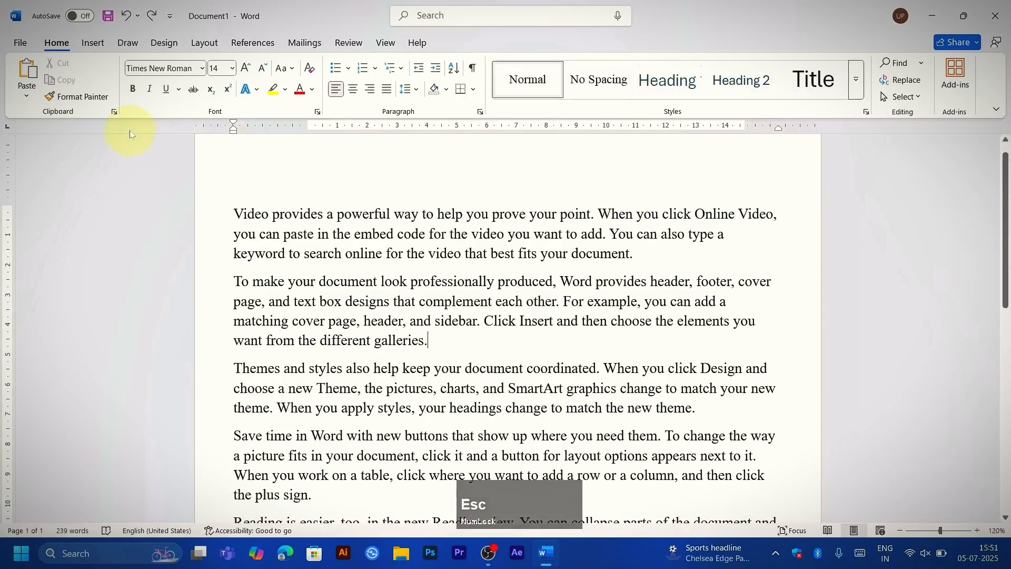
Step: Select all the text, justify it, and set it back to left alignment
key("ctrl")
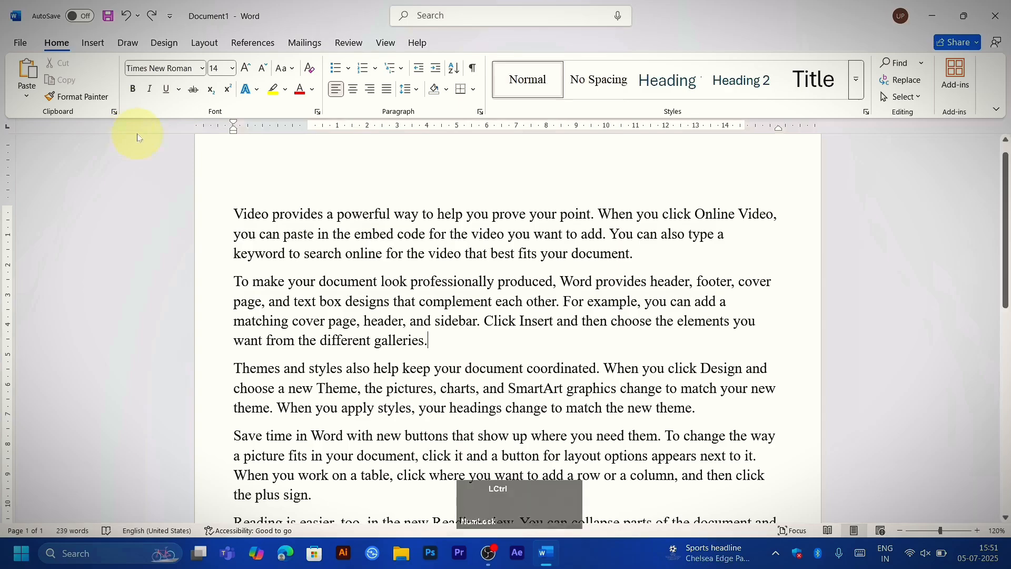
key("ctrl+a")
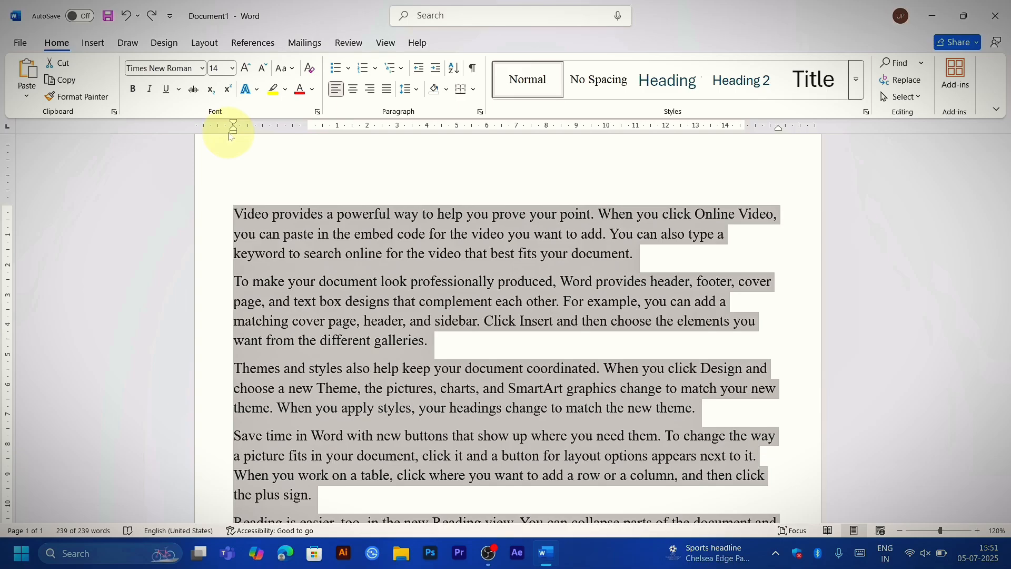
key("ctrl+j")
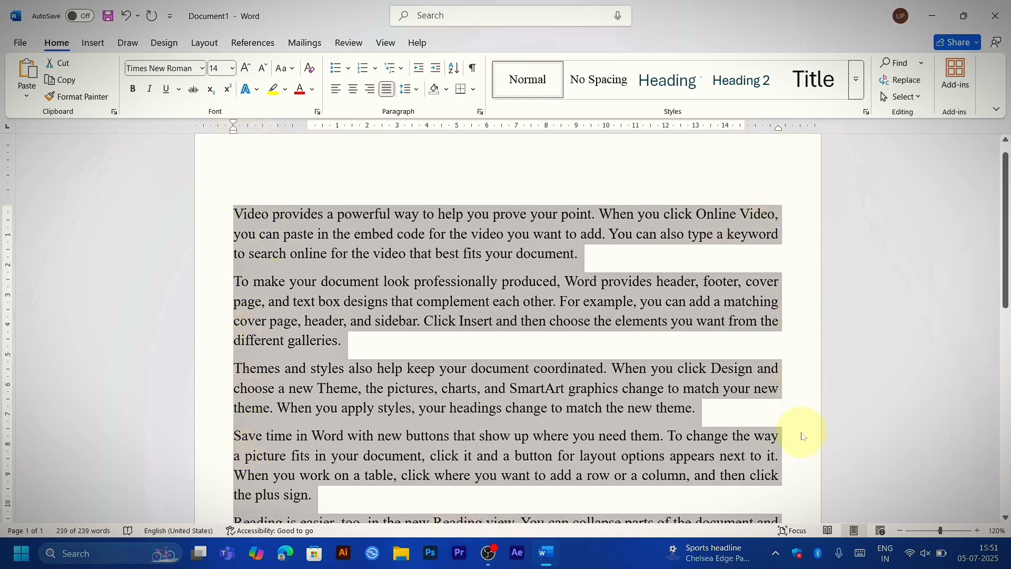
key("ctrl+l")
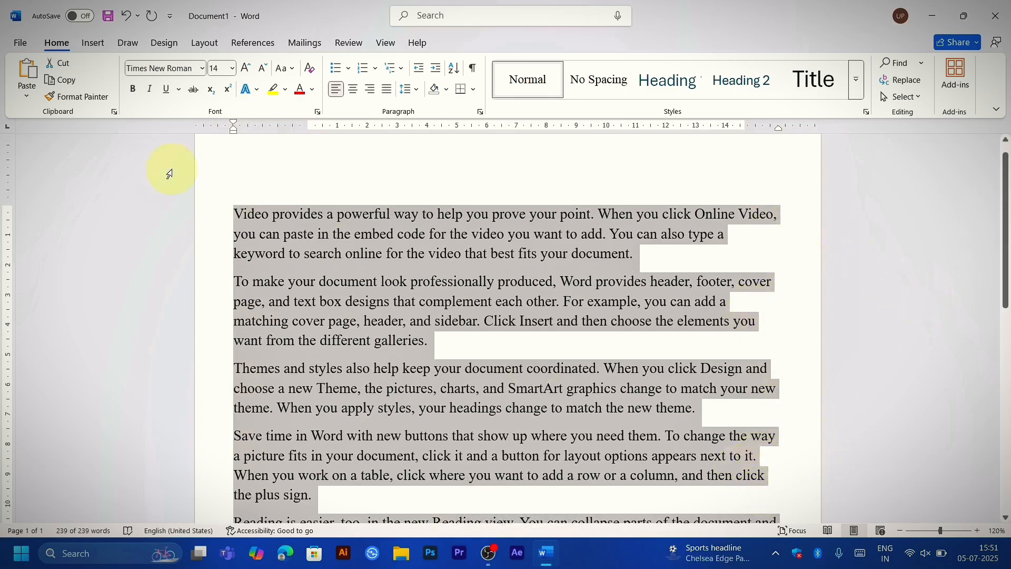
Step: Move the left indent of all the selected text to about 6 cm, and reset the paragraph indents to their defaults
left_click_drag(235, 137, 495, 137)
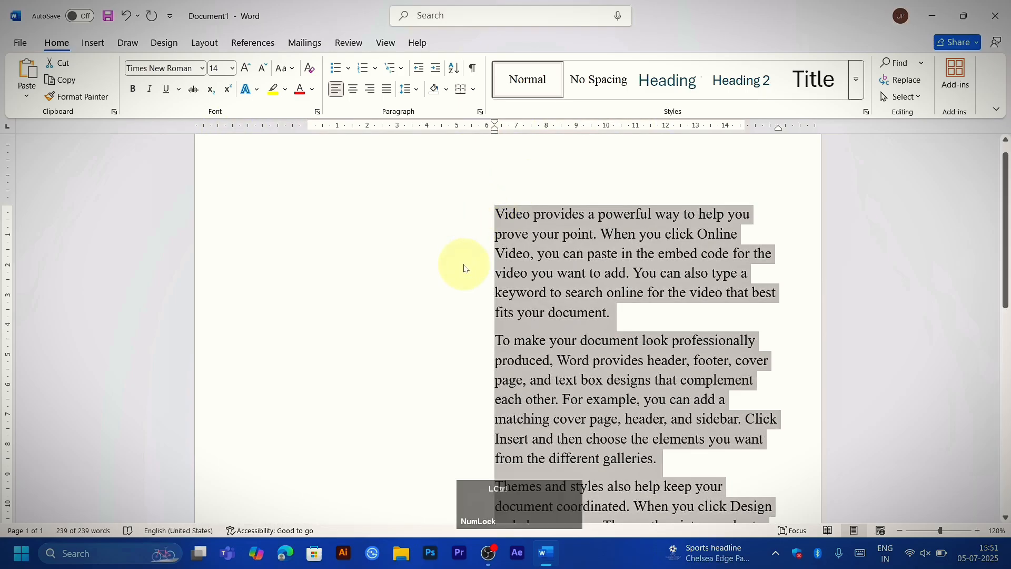
key("ctrl+z")
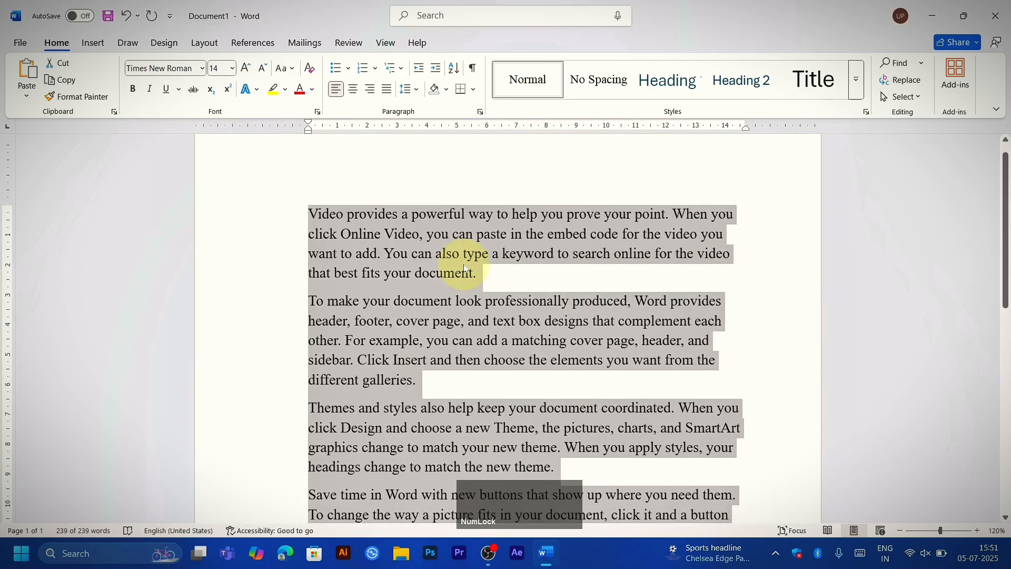
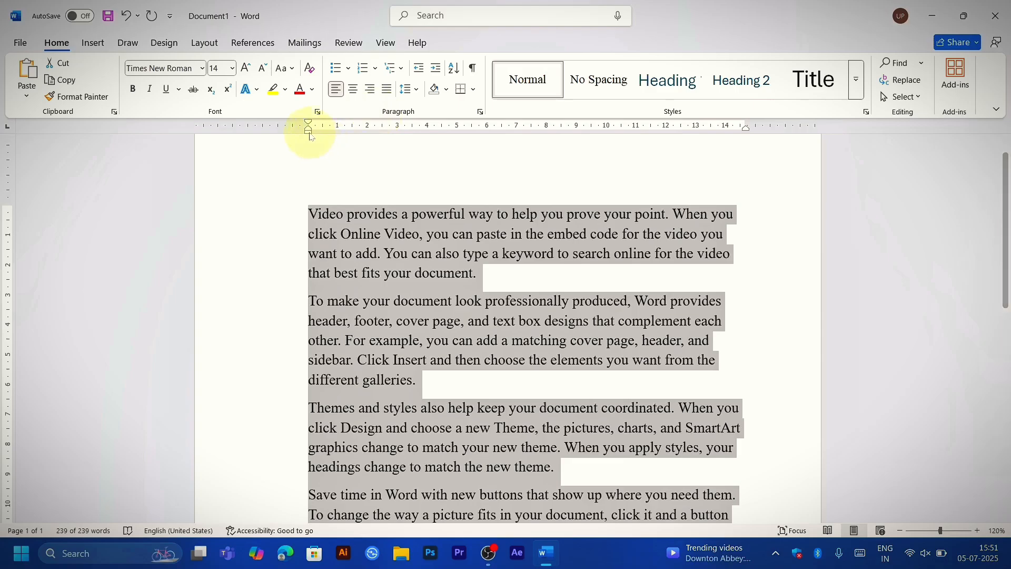
Step: Widen all paragraphs past both page margins, indent their first lines about 2.8 cm, and reset the paragraph formatting
left_click_drag(309, 129, 196, 151)
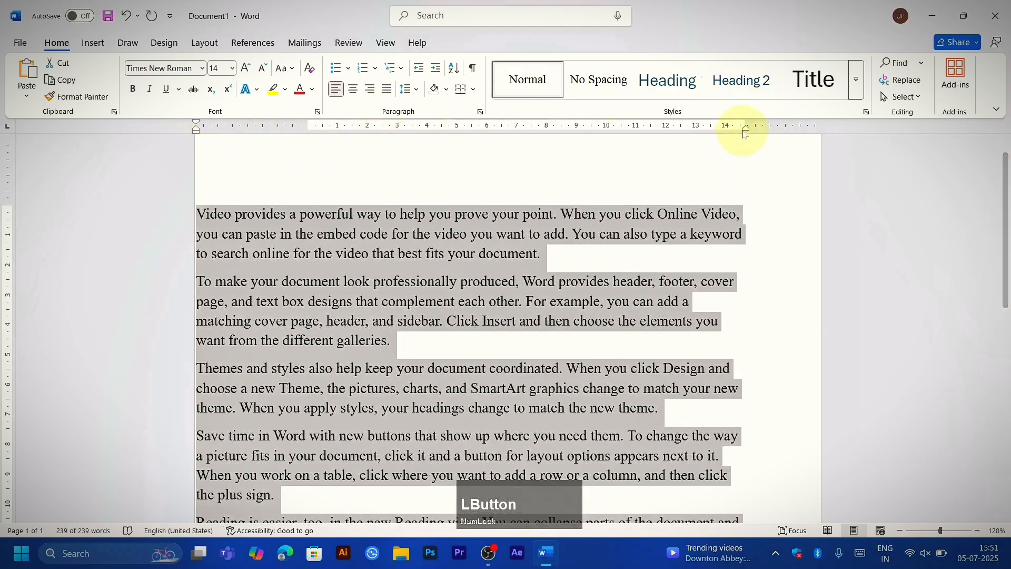
left_click_drag(746, 128, 800, 129)
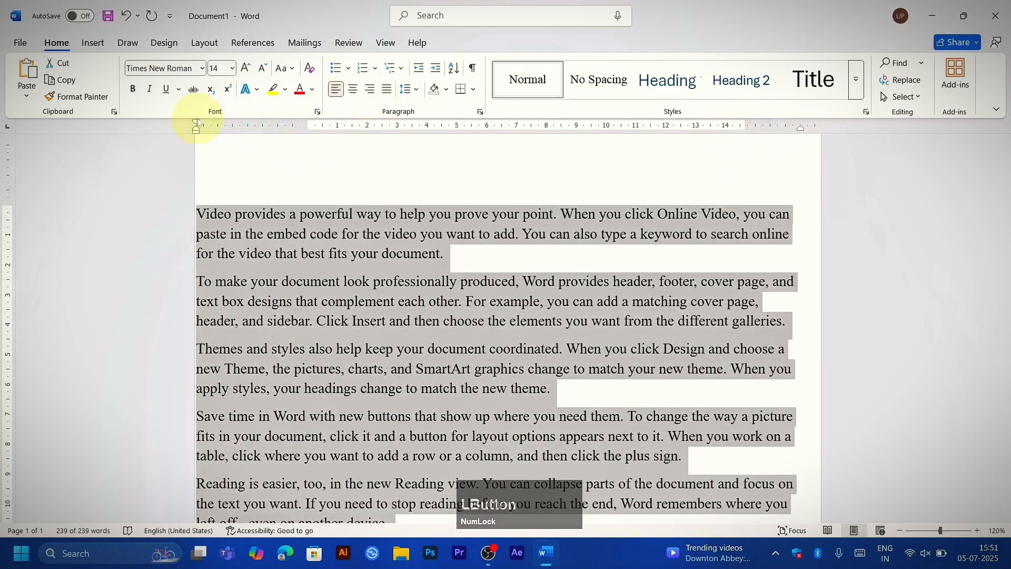
mouse_move(198, 122)
left_mouse_down()
mouse_move(260, 138)
mouse_move(279, 126)
left_mouse_up()
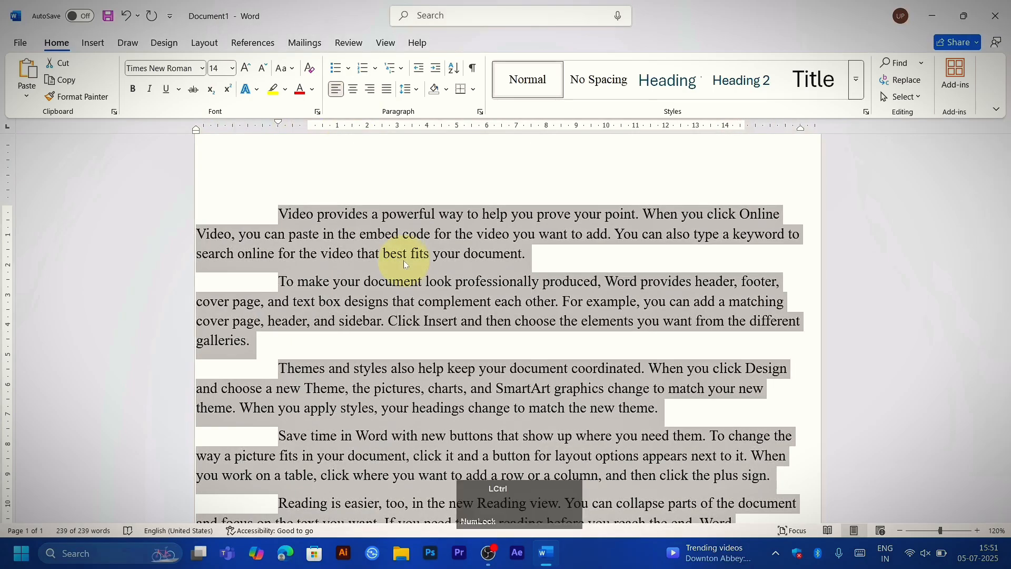
key("ctrl+q")
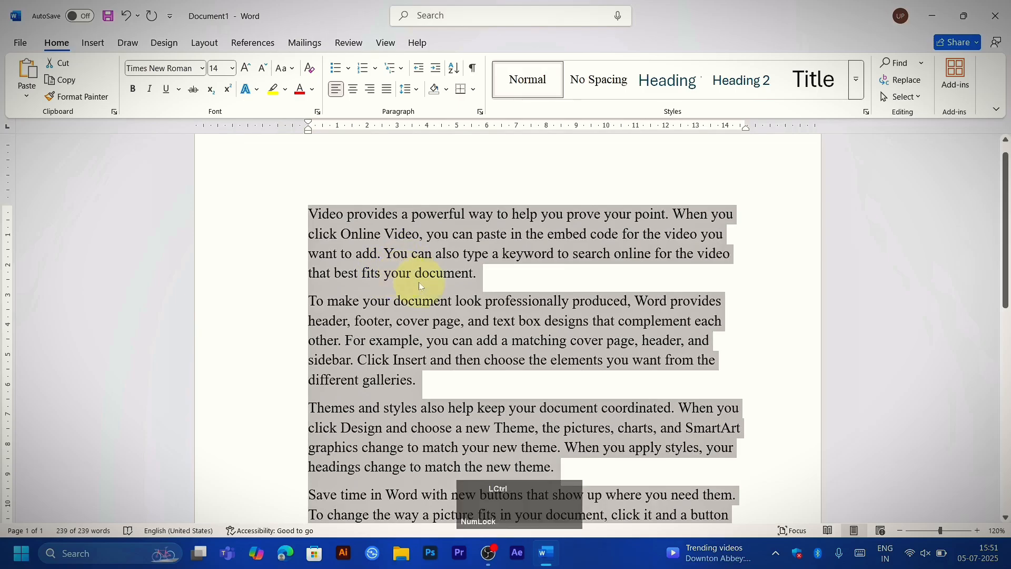
Step: Right-align all the selected text and set it back to left alignment, twice
key("ctrl+r")
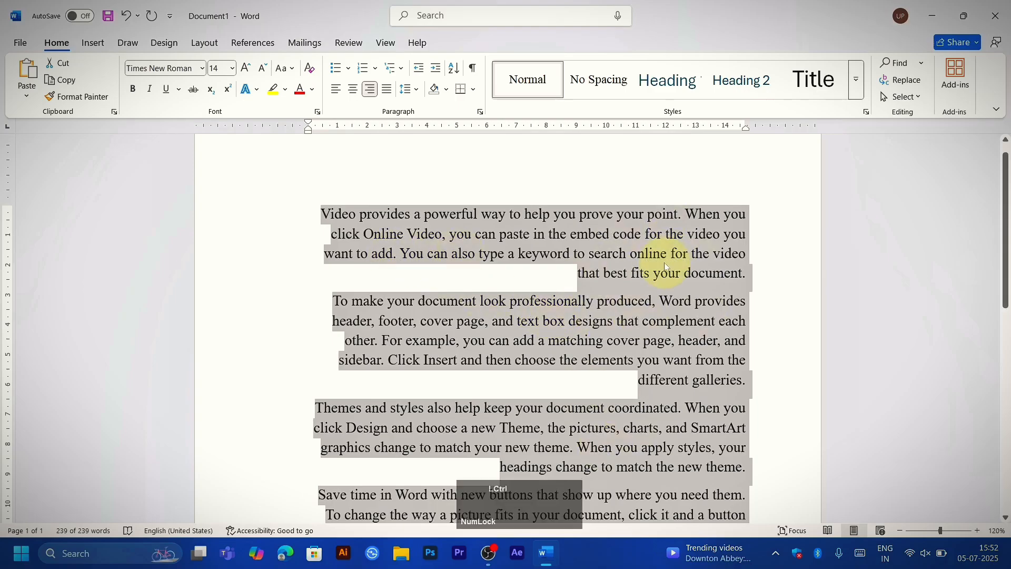
key("ctrl+l")
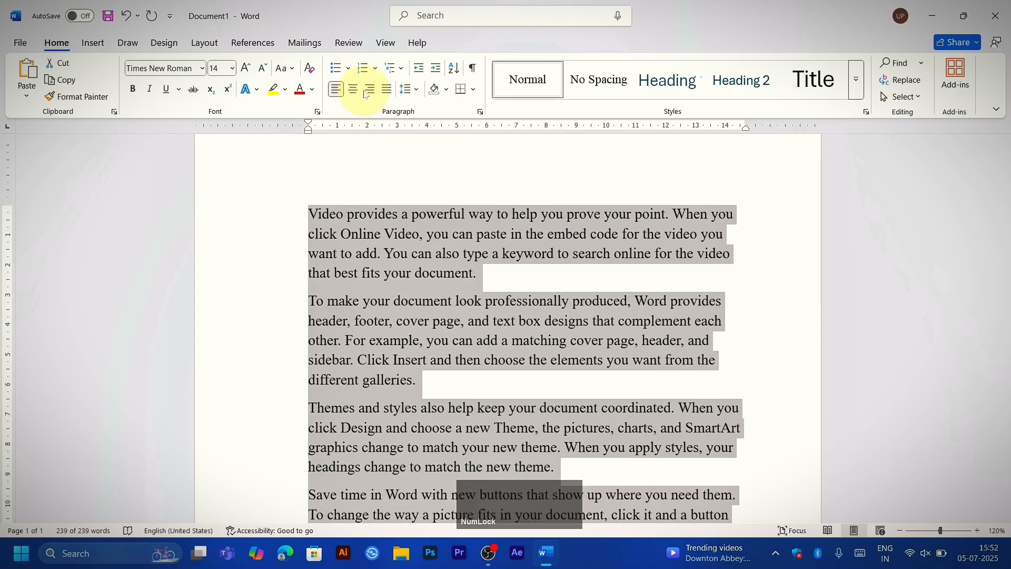
key("ctrl+r")
key("ctrl+l")
Step: Begin saving the document under the file name doc1, display more save locations, and return to the document without saving
left_click(309, 301)
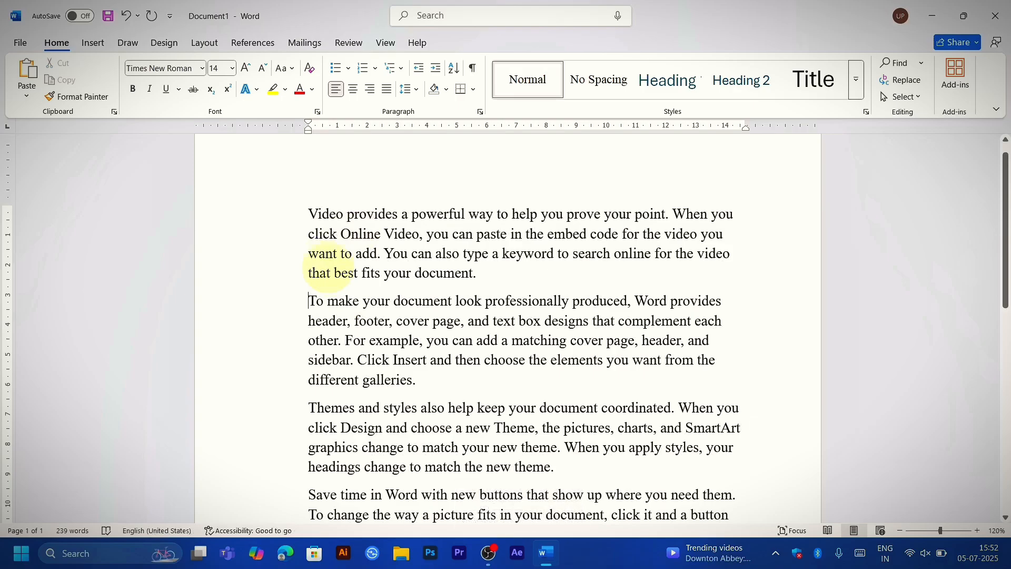
key("ctrl+s")
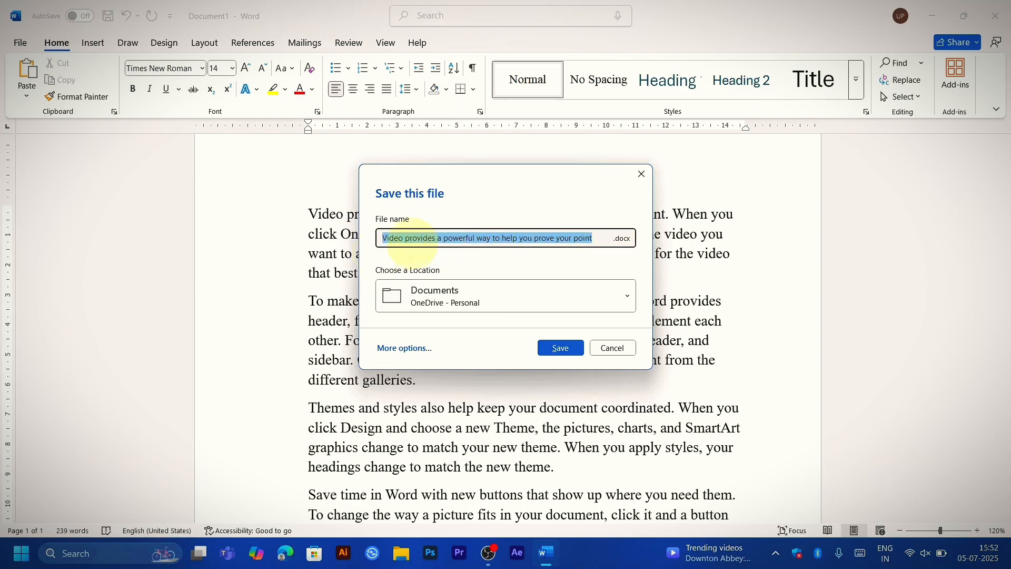
type("doc")
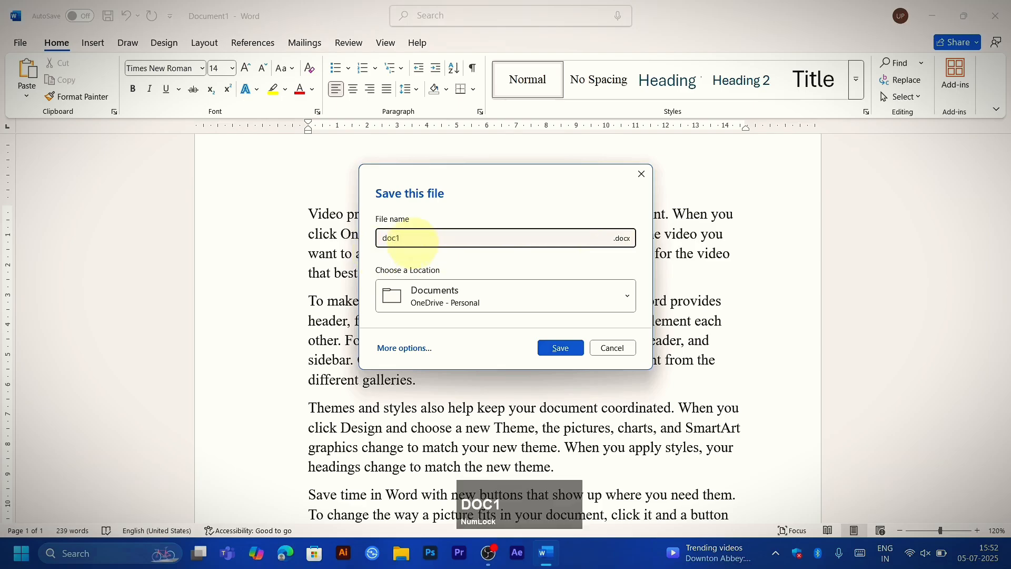
type("1")
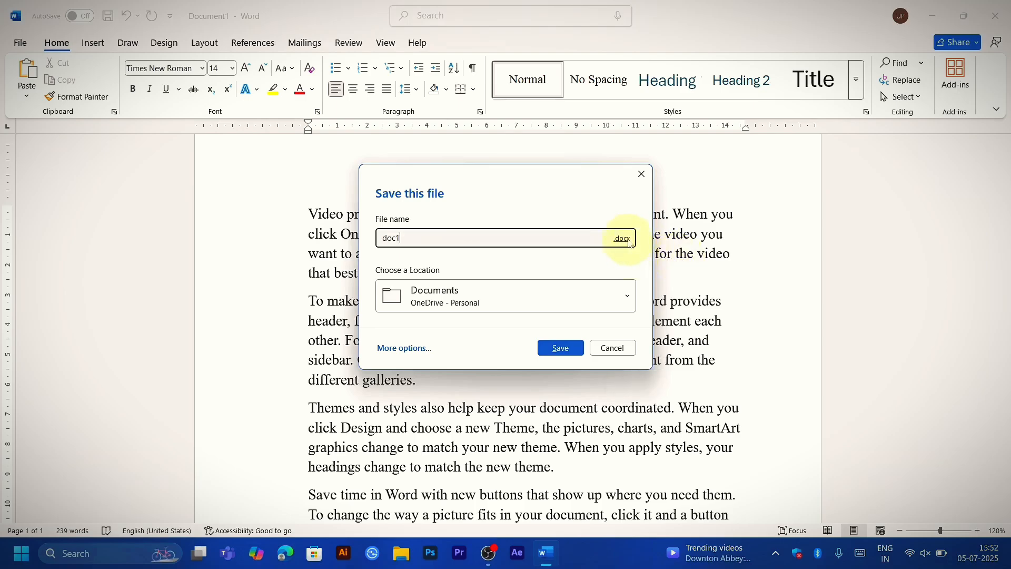
left_click(543, 305)
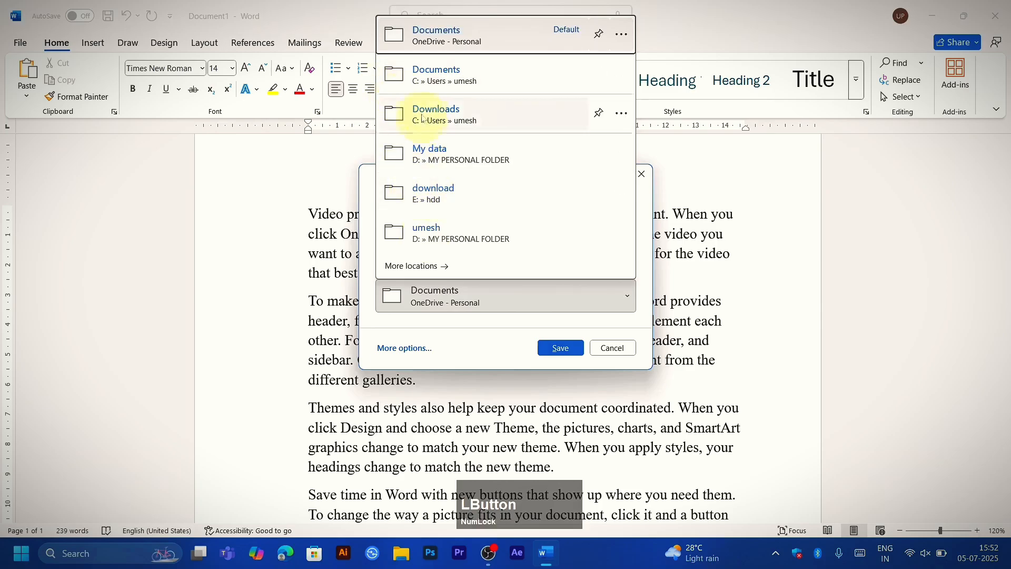
left_click(410, 266)
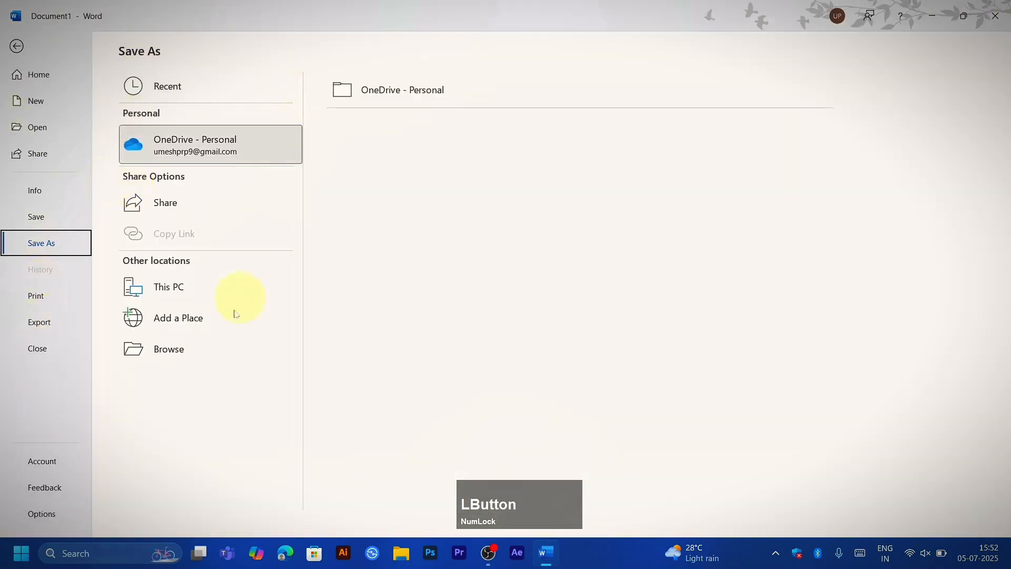
left_click(16, 46)
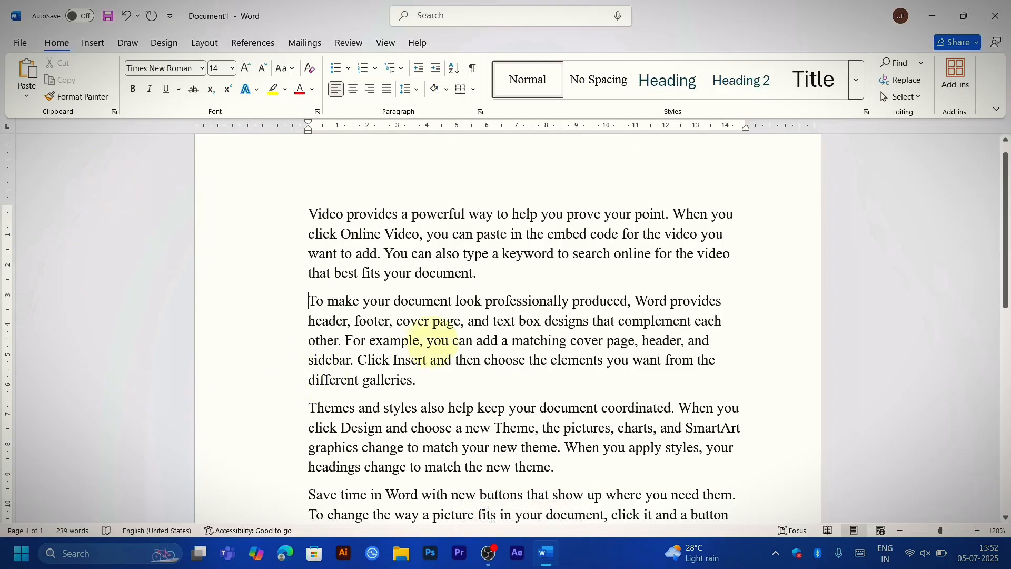
Step: Select all the text, increase its left indent stepwise to about 11.4 cm, and undo the indent changes
key("ctrl+a")
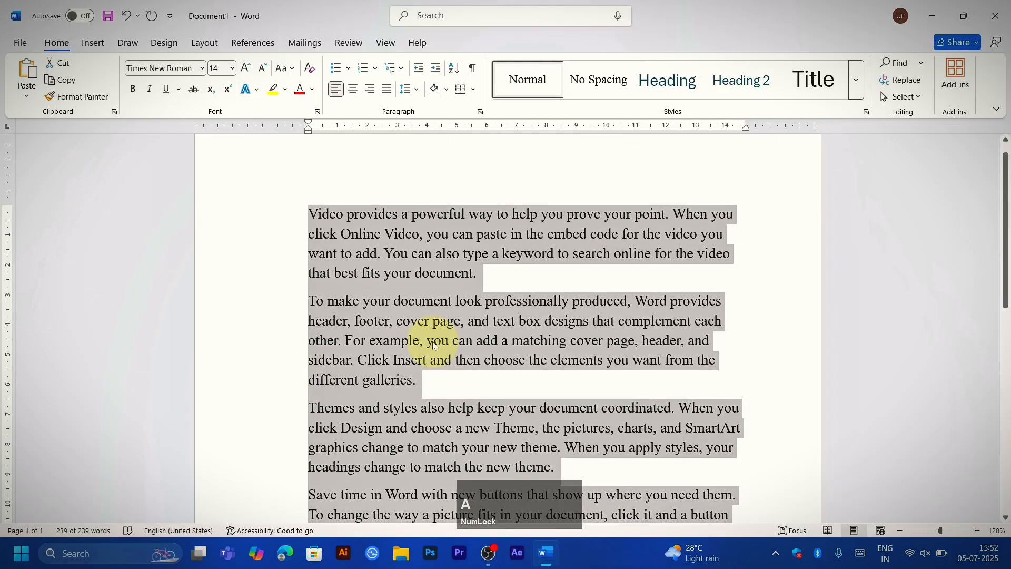
key("ctrl+m")
key("ctrl+m")
key("ctrl+m")
key("ctrl+m")
key("ctrl+m")
key("ctrl+m")
key("ctrl+m")
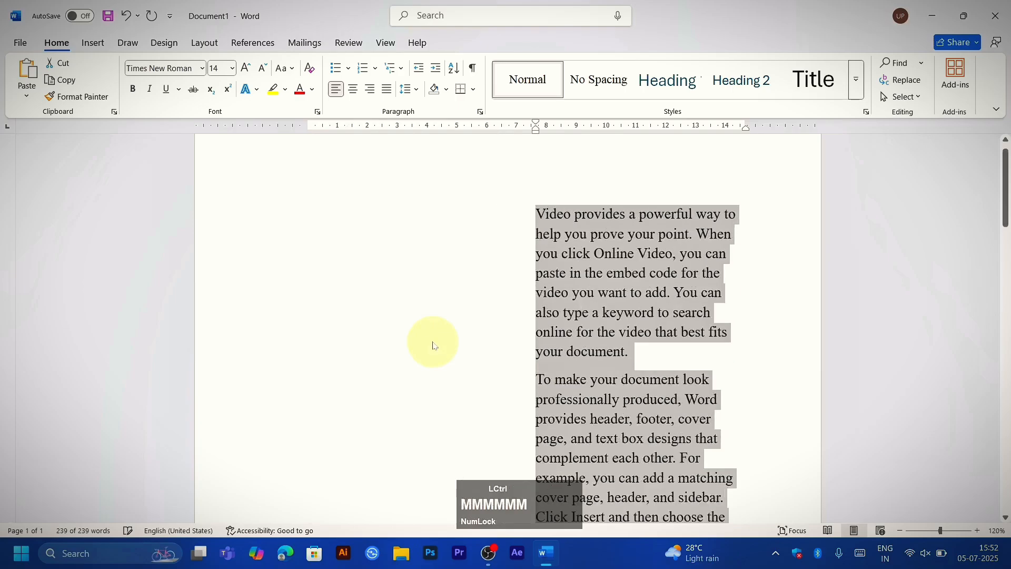
key("ctrl+m")
key("ctrl+m")
key("ctrl+m")
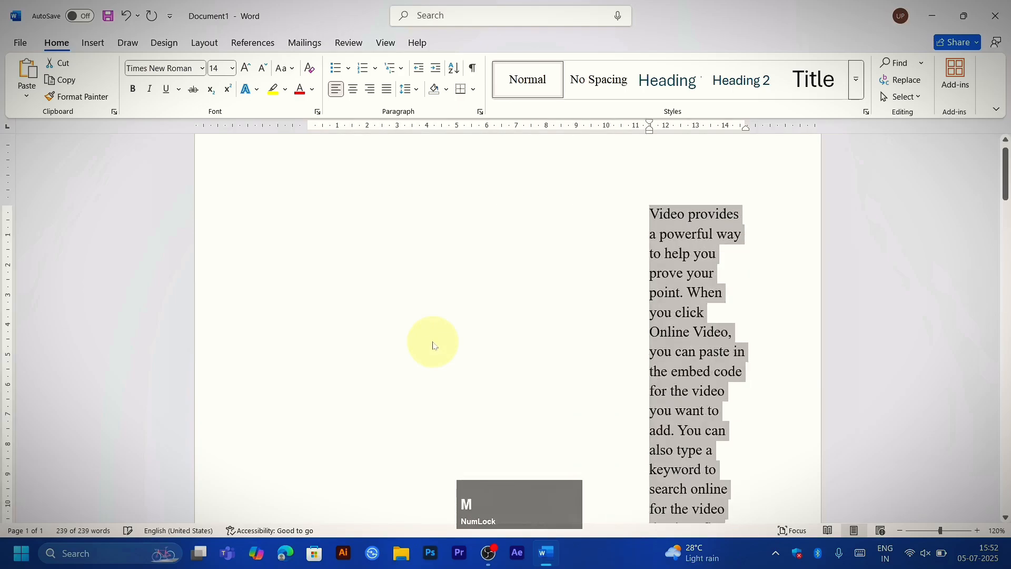
key("ctrl+z")
key("ctrl+z")
key("ctrl+z")
key("ctrl+z")
key("ctrl+z")
key("ctrl+z")
key("ctrl+z")
key("ctrl+z")
key("ctrl+z")
key("ctrl+z")
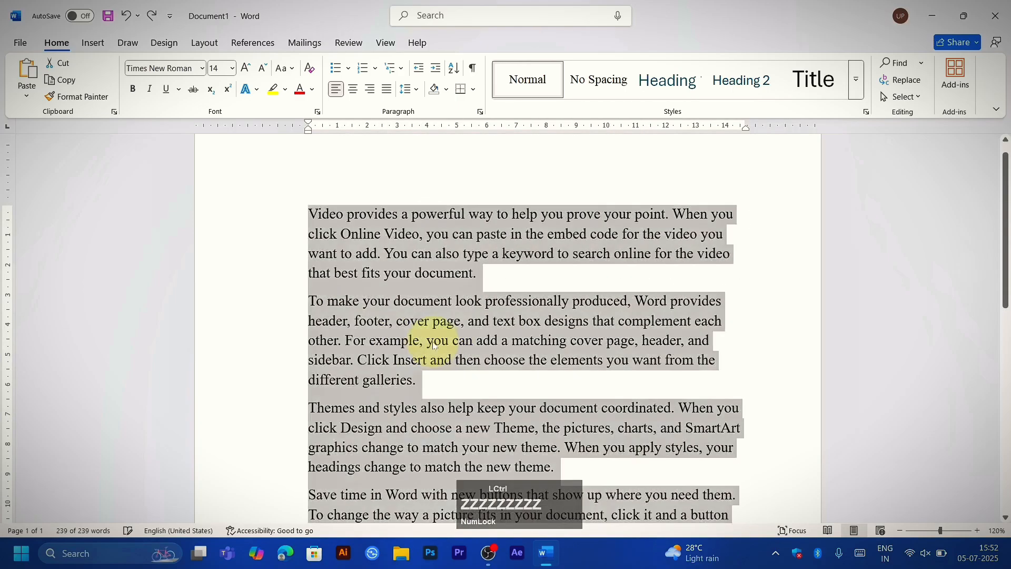
Step: Right-align all the selected text and undo the alignment, two times in a row
key("ctrl+r")
key("ctrl+z")
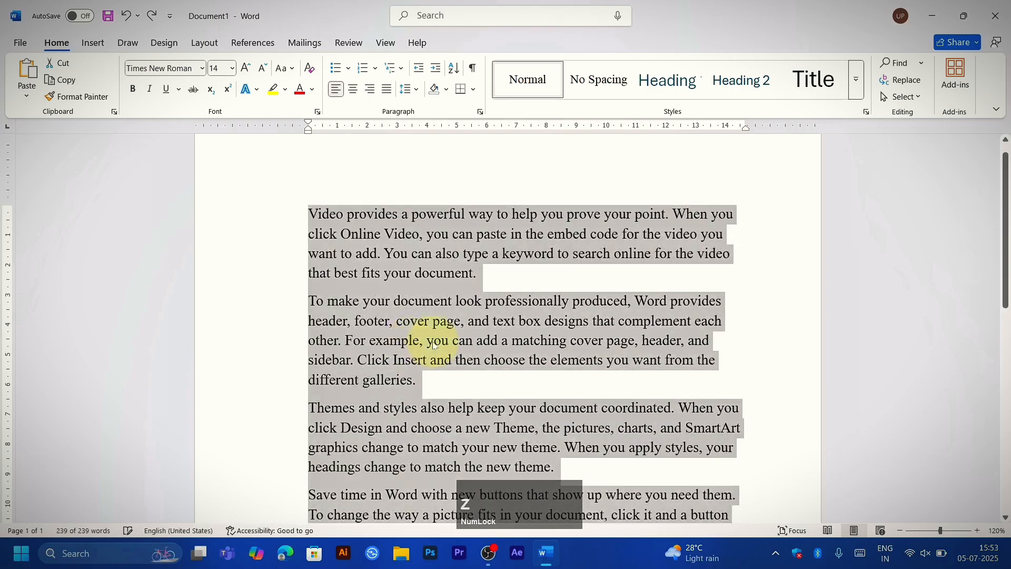
key("ctrl+r")
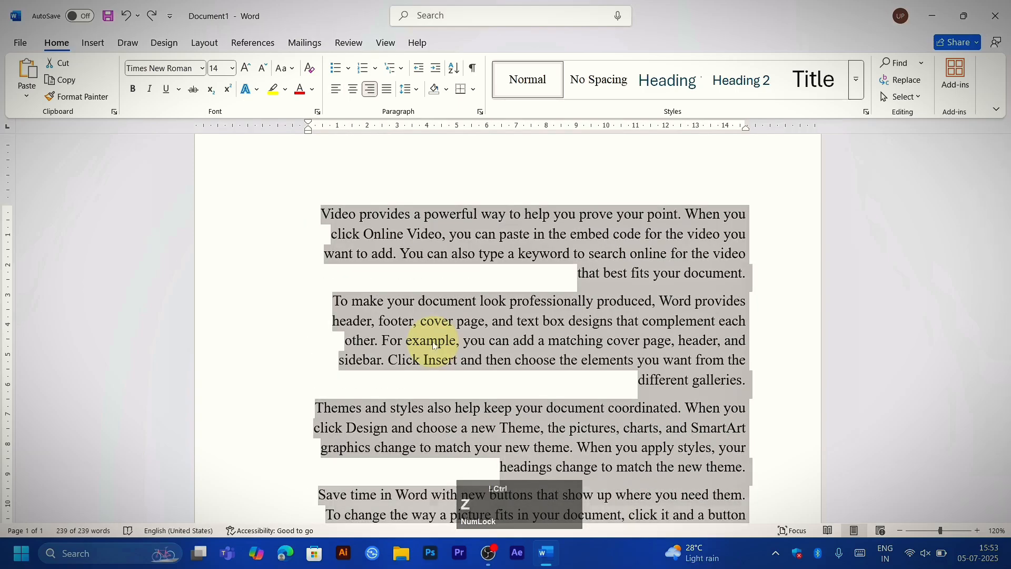
key("ctrl+z")
Step: Apply a hanging indent to all paragraphs, increase it stepwise to about 6.4 cm, and undo the hanging indents
scroll(355, 260, "up", 1)
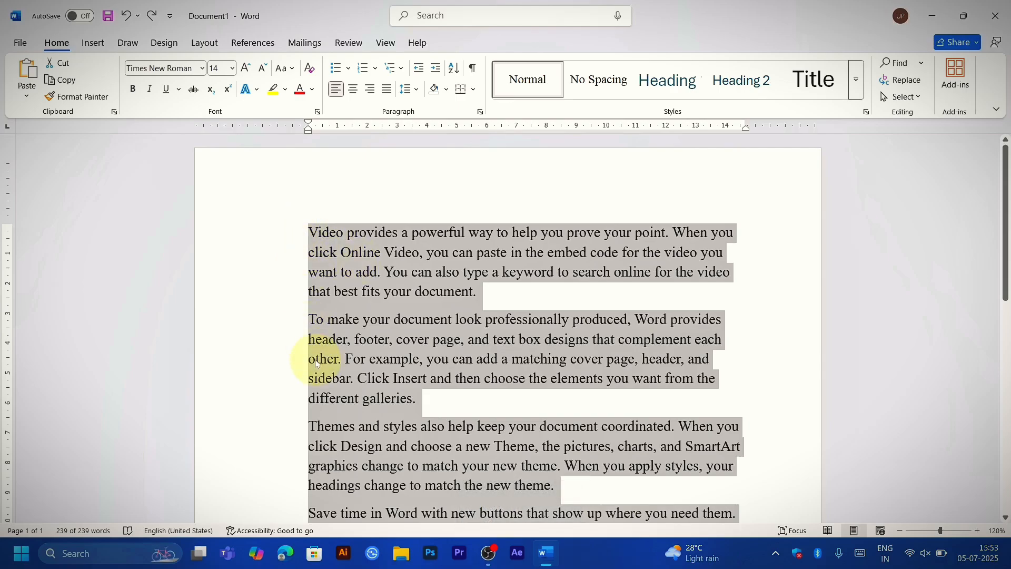
key("ctrl+t")
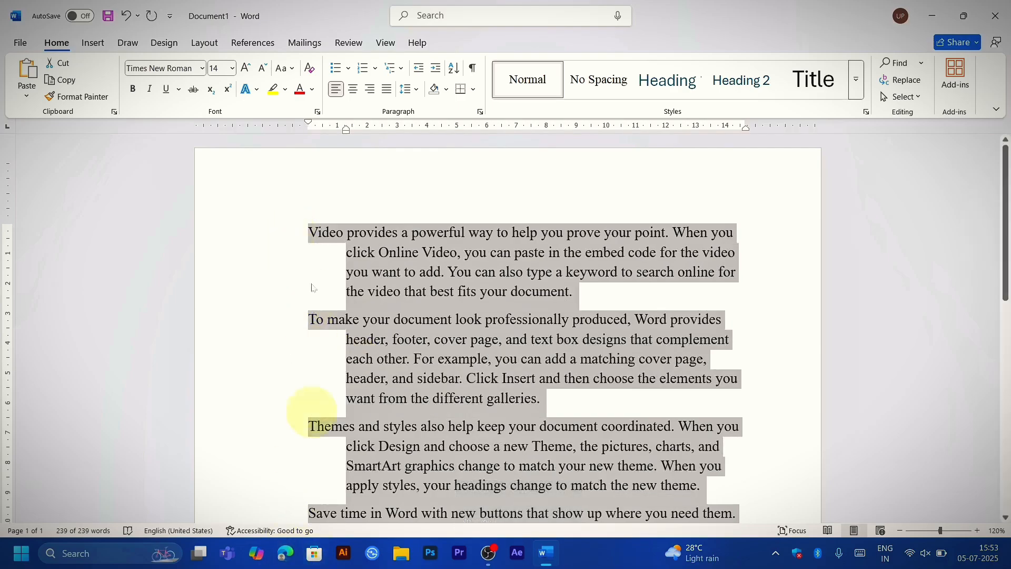
key("ctrl")
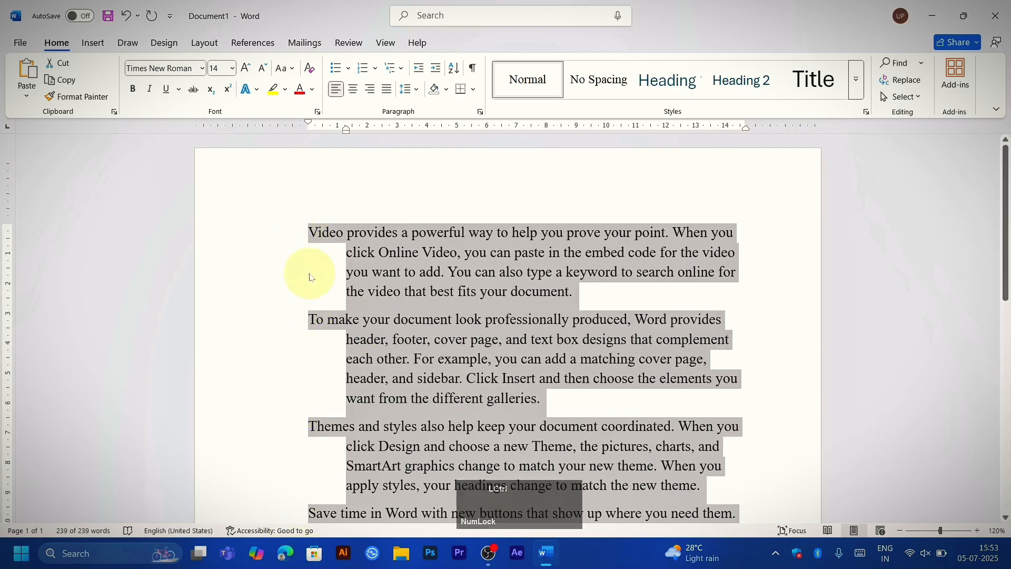
key("ctrl+t")
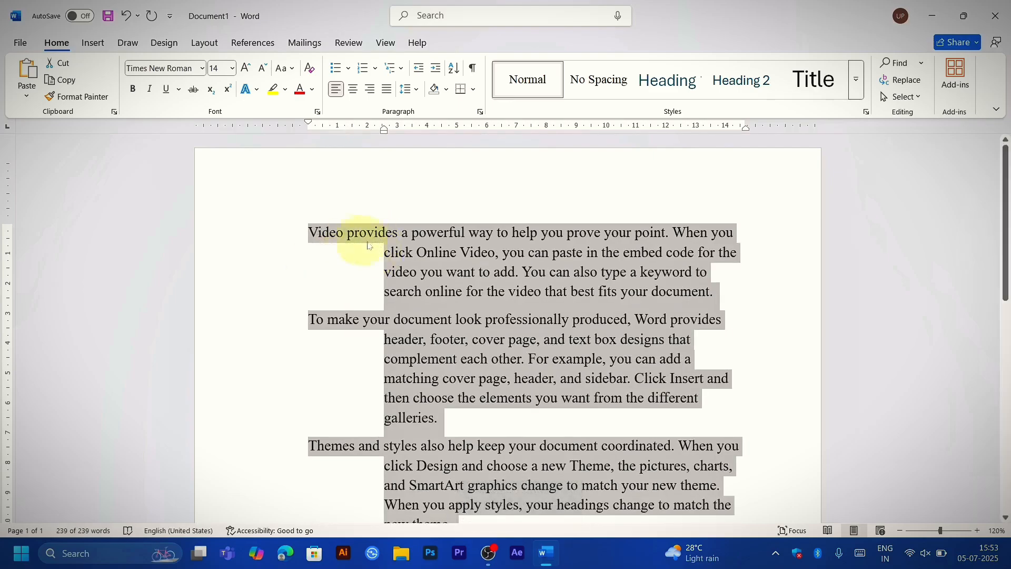
key("ctrl+t")
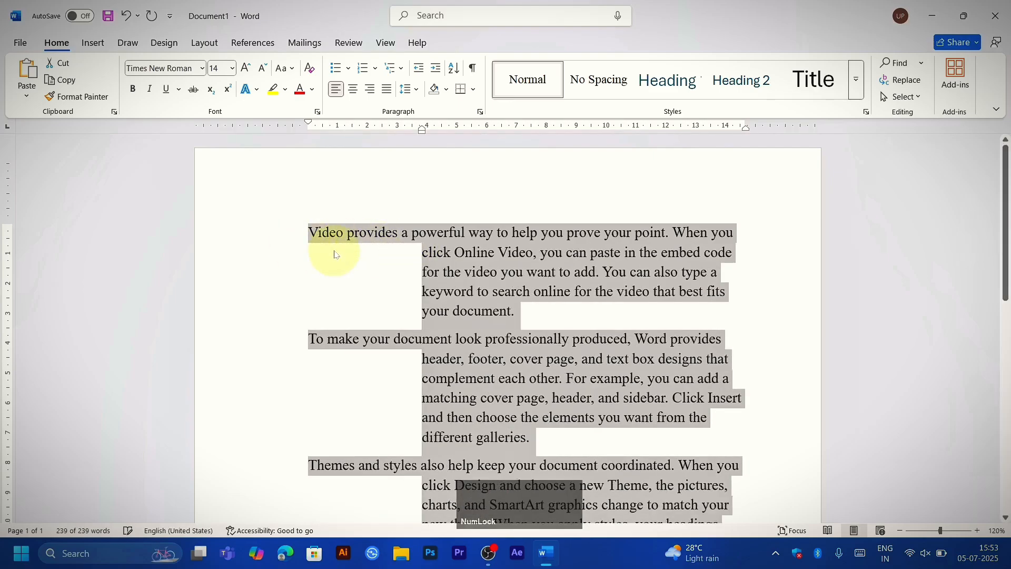
key("ctrl+t")
key("ctrl+t")
key("ctrl+t")
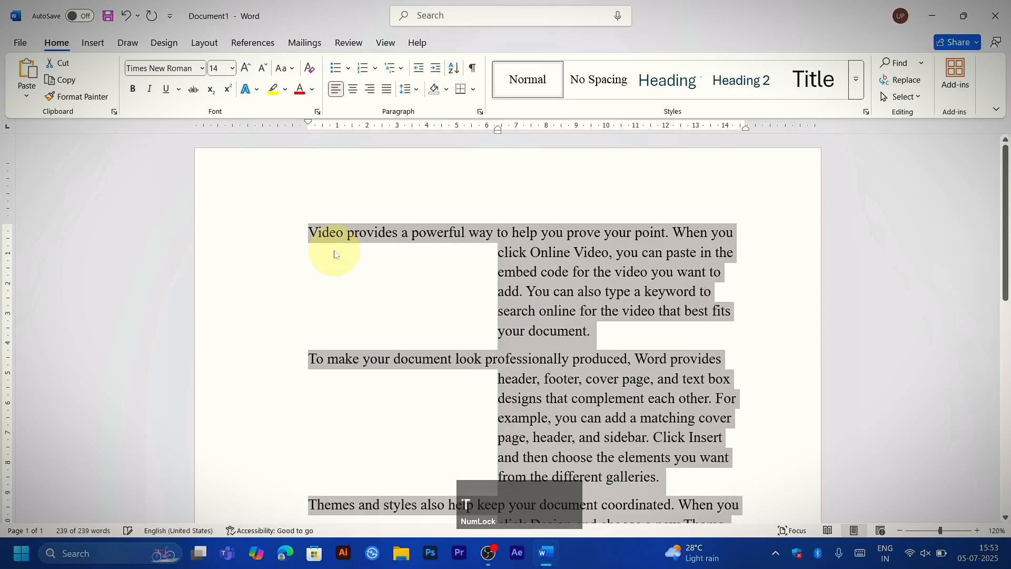
key("ctrl+z")
key("ctrl+z")
key("ctrl+z")
key("ctrl+z")
key("ctrl+z")
key("ctrl+z")
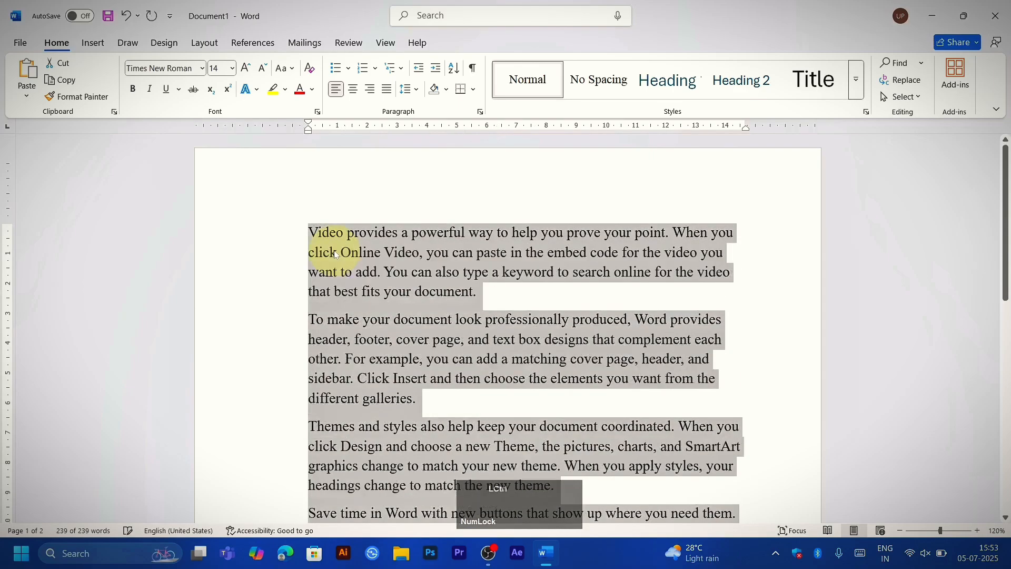
Step: Increase the left indent of all the selected paragraphs stepwise to about 3.8 cm, and undo it
key("ctrl+m")
key("ctrl+m")
key("ctrl+m")
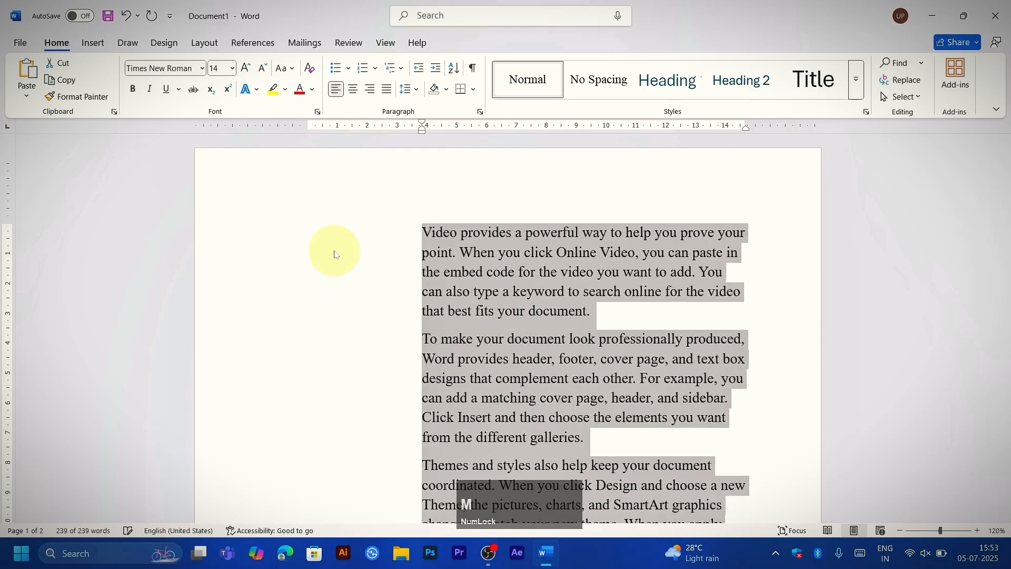
key("ctrl+z")
key("ctrl+z")
key("ctrl+z")
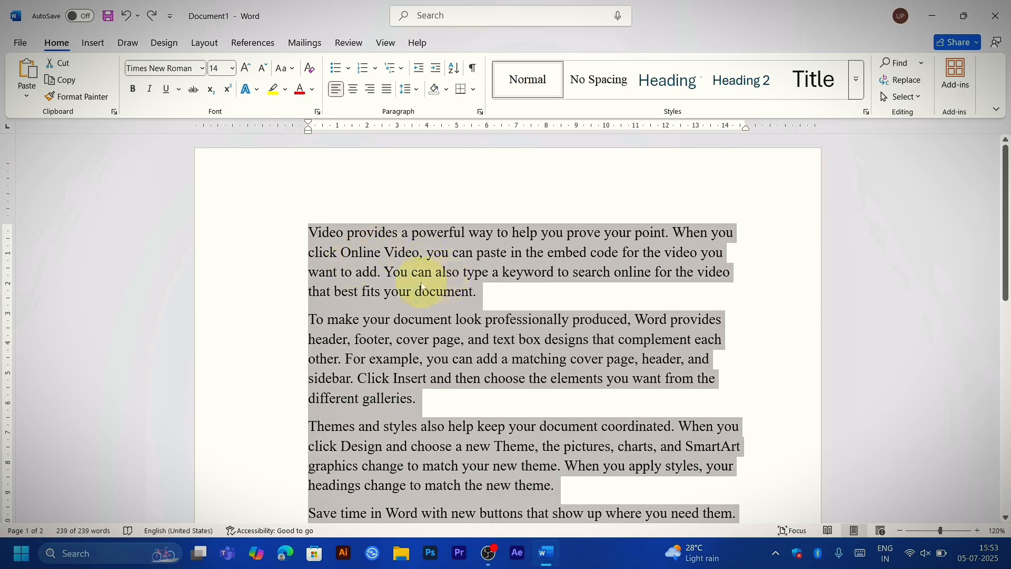
Step: Underline all the selected text, look through the underlined paragraphs, and remove the underline
key("ctrl+u")
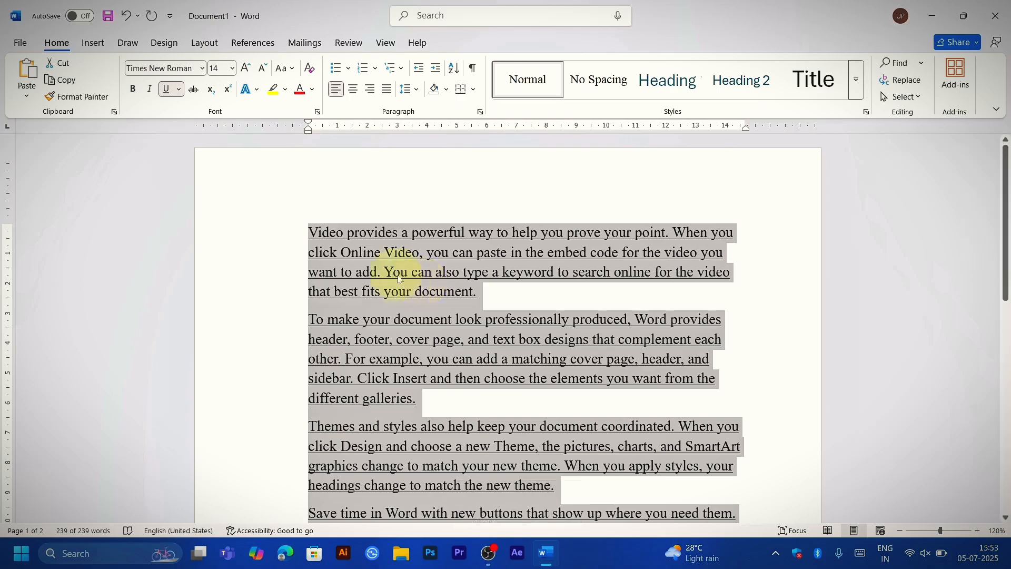
scroll(398, 279, "down", 3)
scroll(403, 285, "up", 3)
key("ctrl+u")
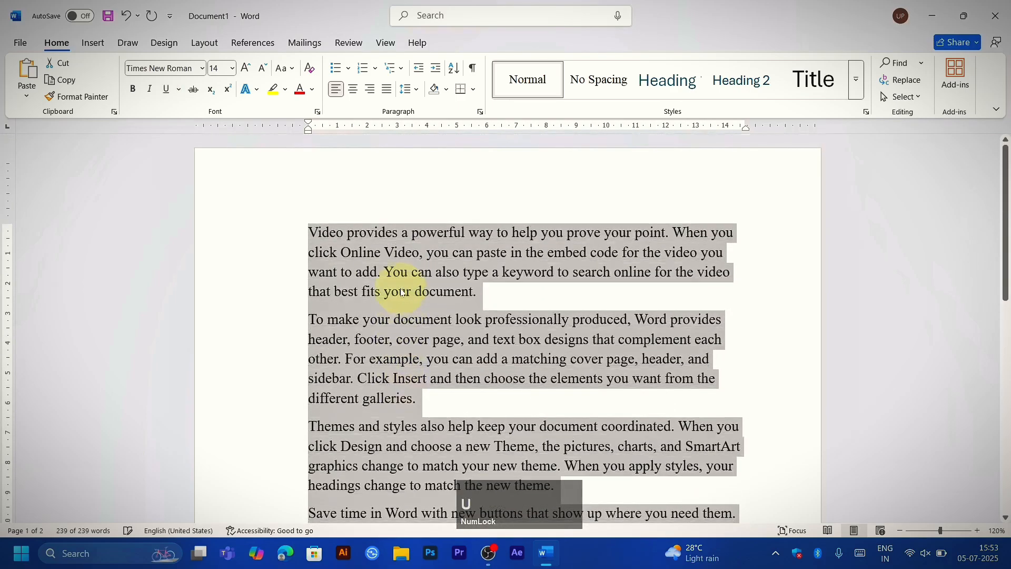
Step: Place the cursor before the first word of the text and switch underlining on and off there
left_click(230, 274)
left_click(279, 293)
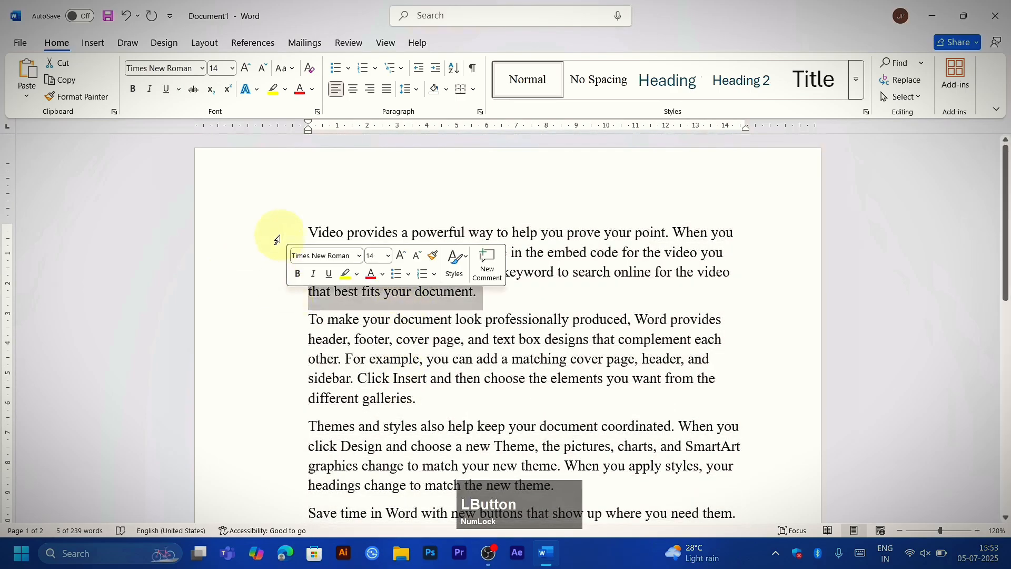
left_click(293, 229)
left_click(305, 231)
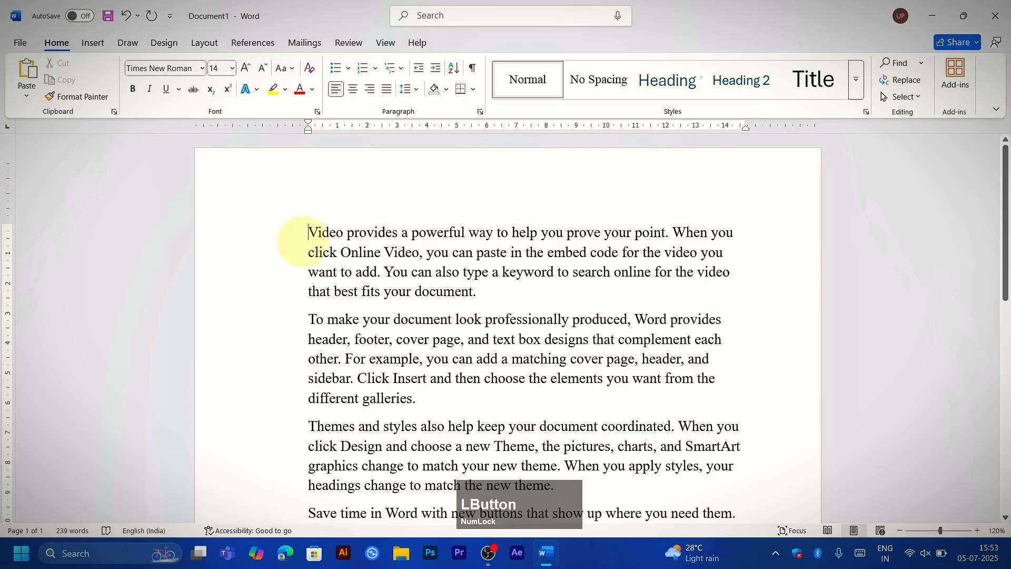
key("ctrl+u")
key("ctrl+u")
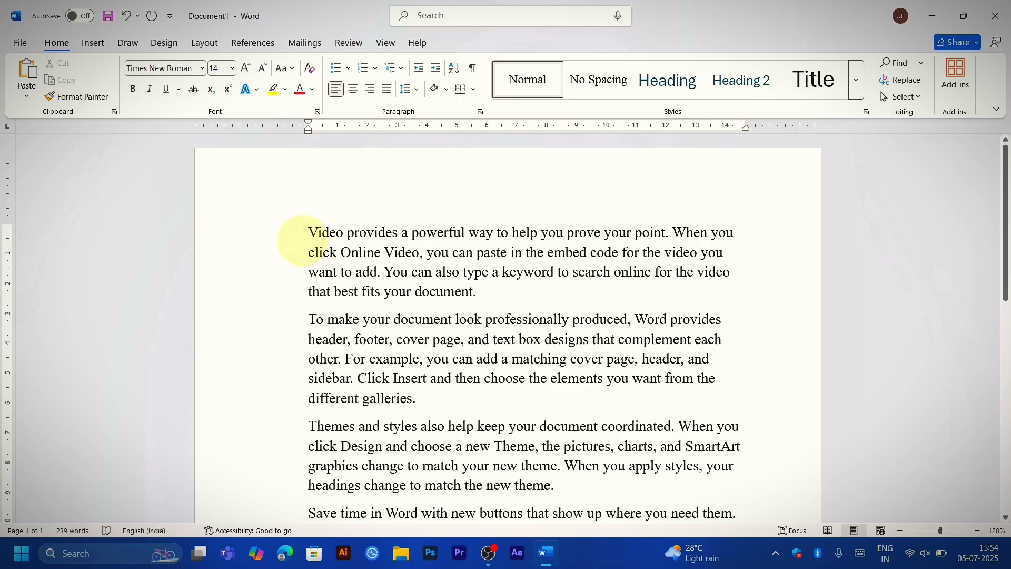
Step: Select the whole text again, underline it, and remove the underline
key("ctrl")
key("ctrl+a")
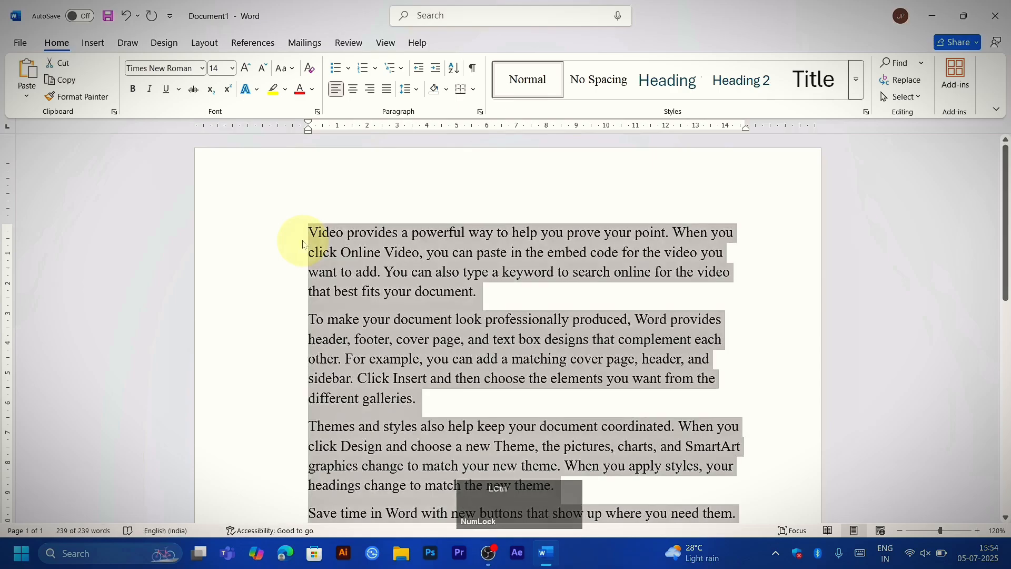
key("ctrl+u")
Step: Underline the selected text once more, remove the underline, and deselect the text
key("ctrl+u")
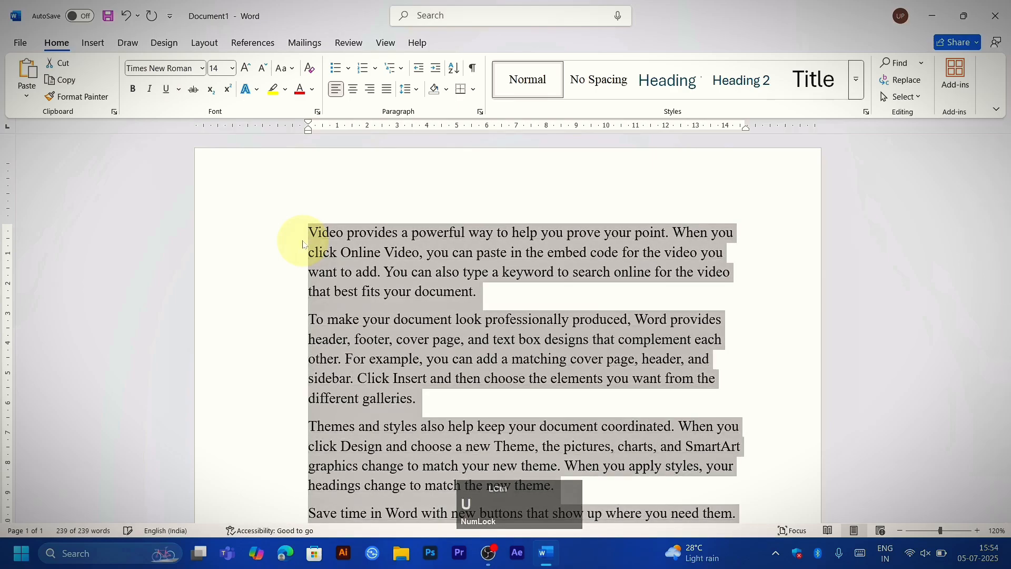
key("ctrl+u")
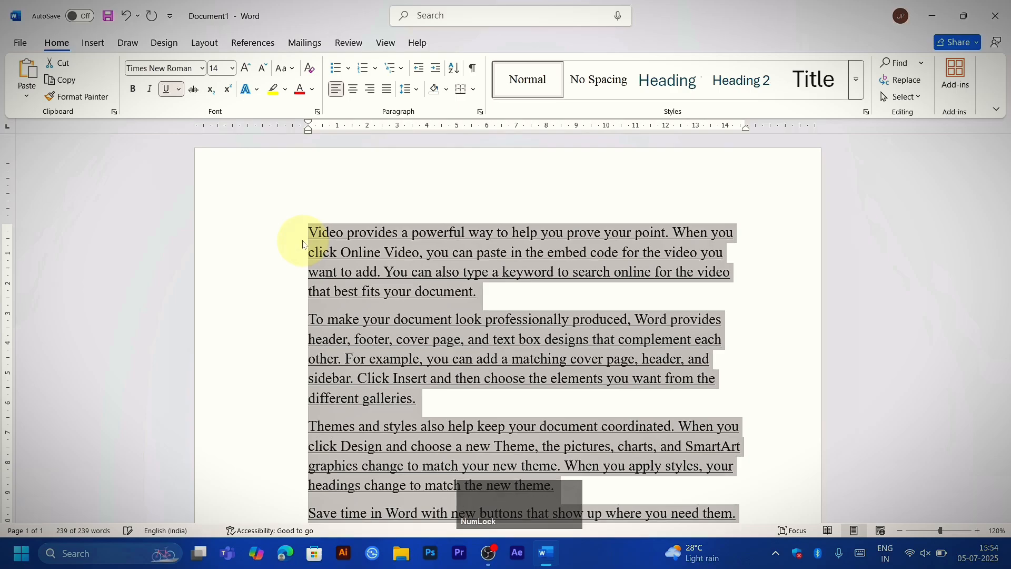
key("ctrl+u")
left_click(316, 254)
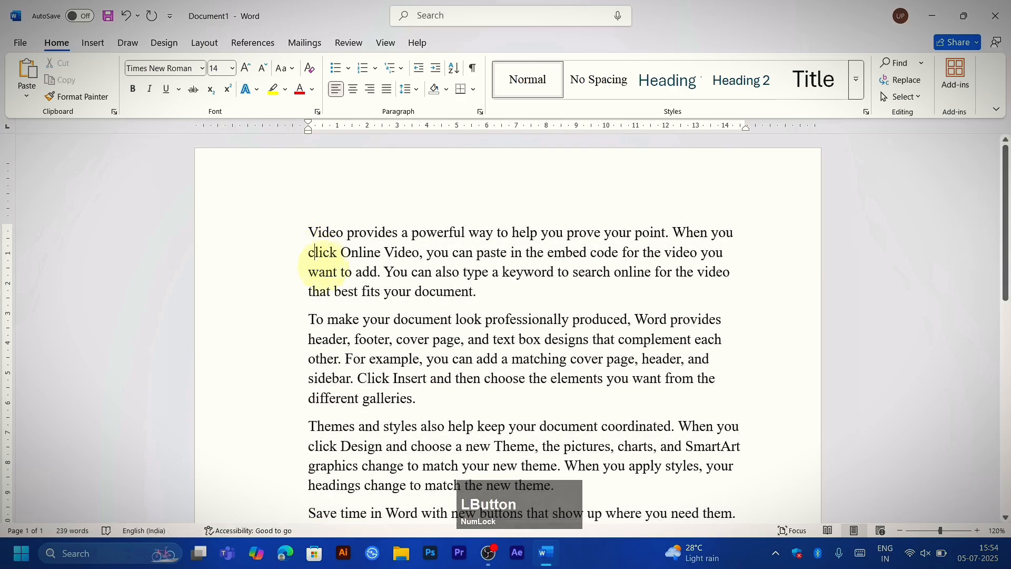
Step: Copy the first line of the text, paste it below the last paragraph, and delete the pasted line
left_click(287, 235)
left_click(371, 292)
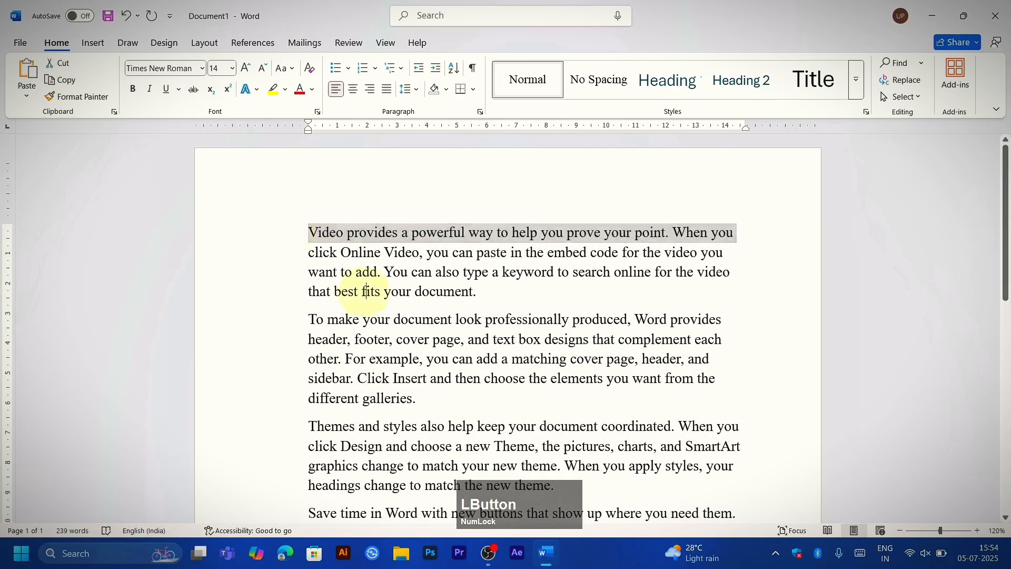
left_click(263, 242)
key("ctrl+c")
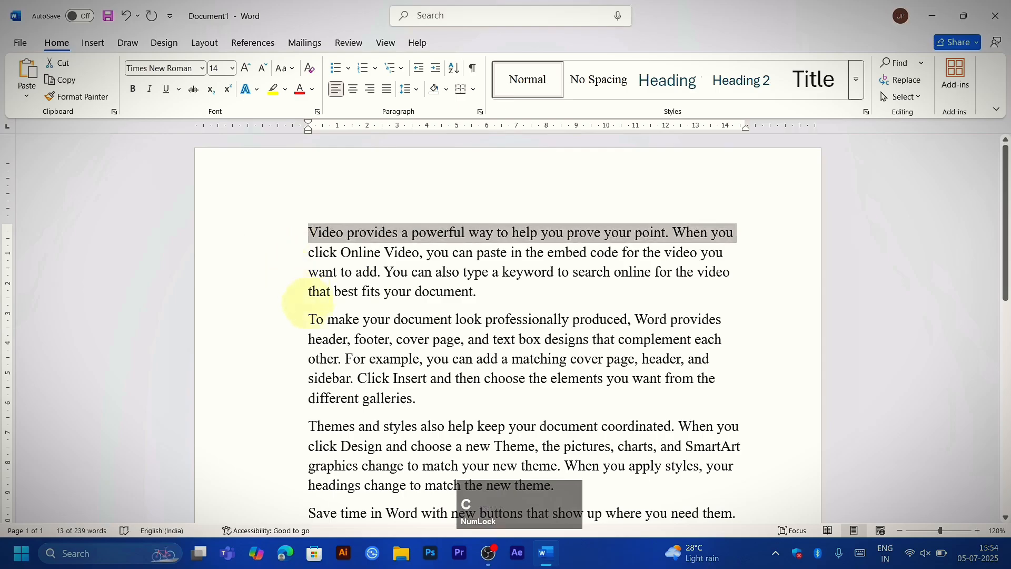
scroll(309, 301, "down", 8)
scroll(309, 306, "down", 1)
left_click(304, 254)
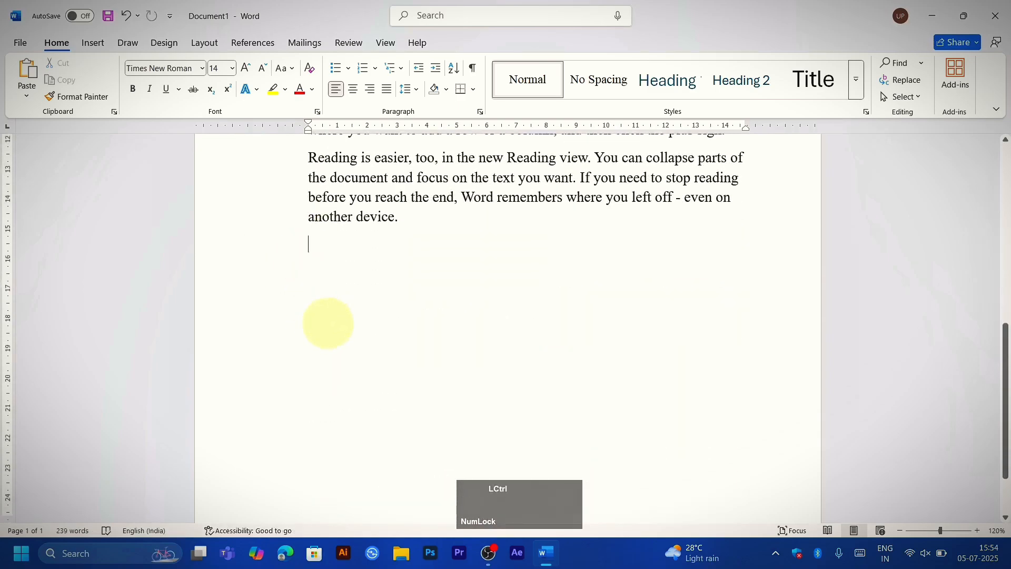
key("ctrl+v")
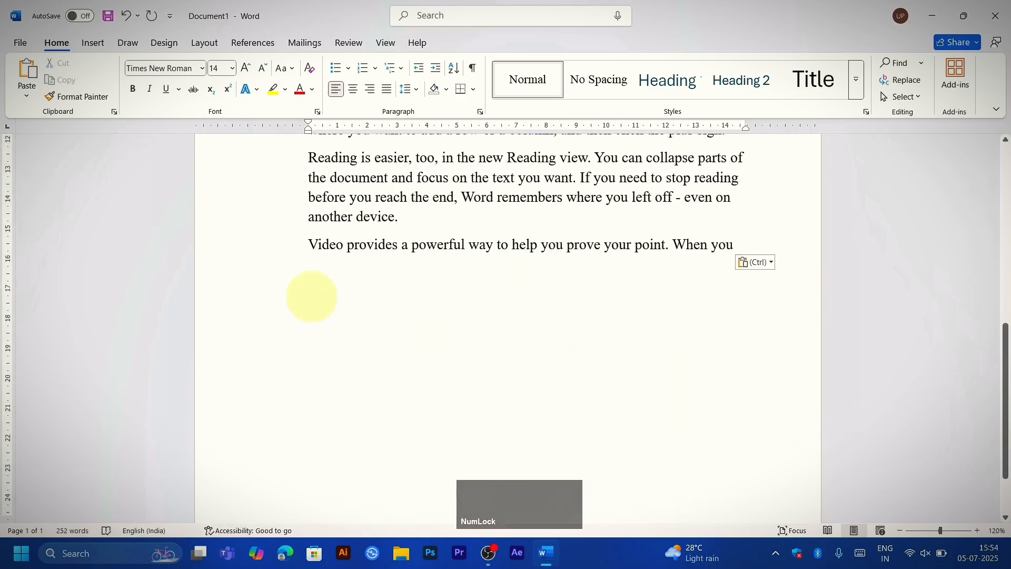
left_click(273, 251)
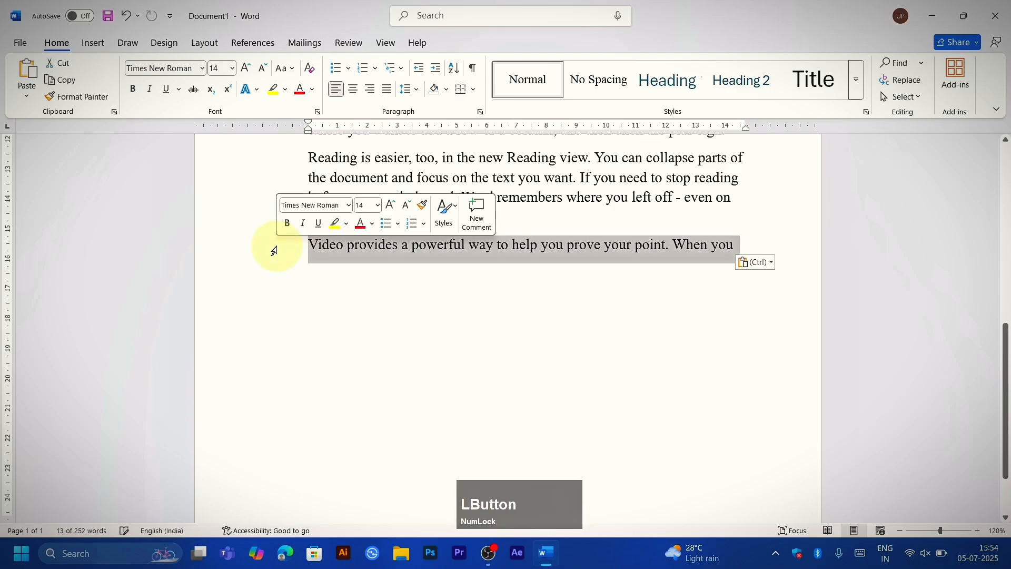
key("Delete")
scroll(277, 255, "up", 1)
scroll(277, 255, "up", 7)
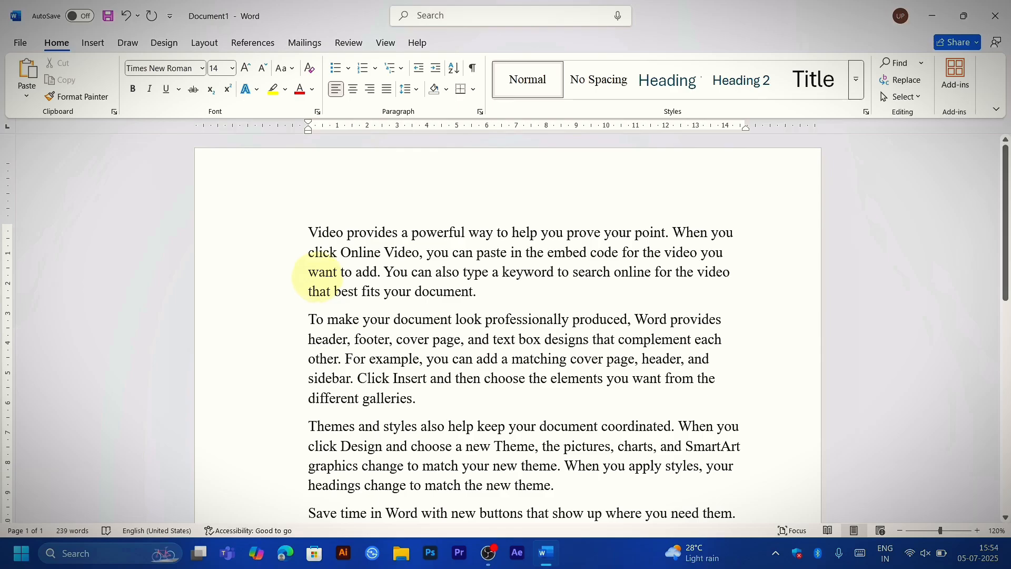
Step: Cut the whole first paragraph out of the document
left_click_drag(292, 232, 295, 291)
key("ctrl")
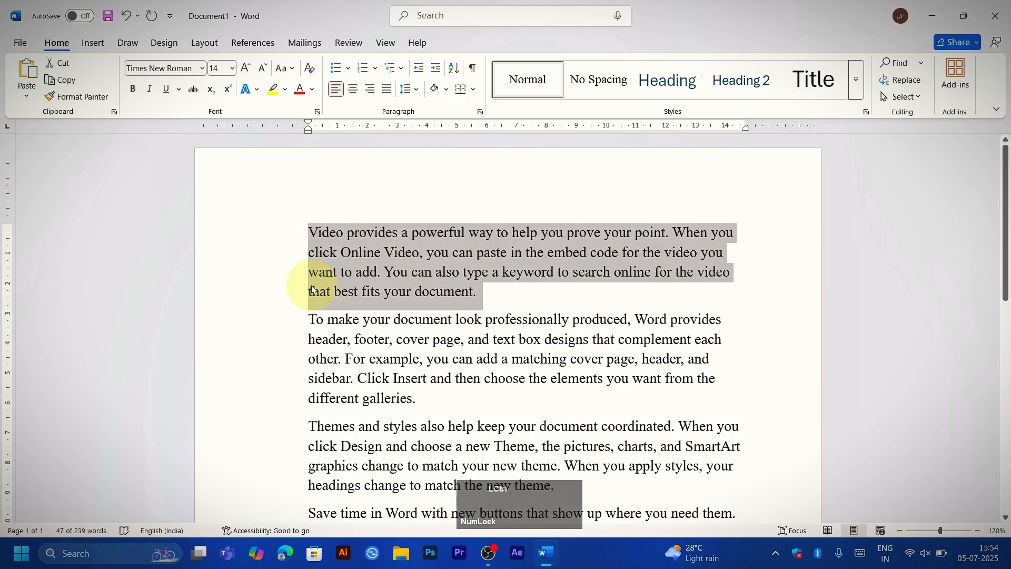
left_click(264, 252)
left_click(265, 234)
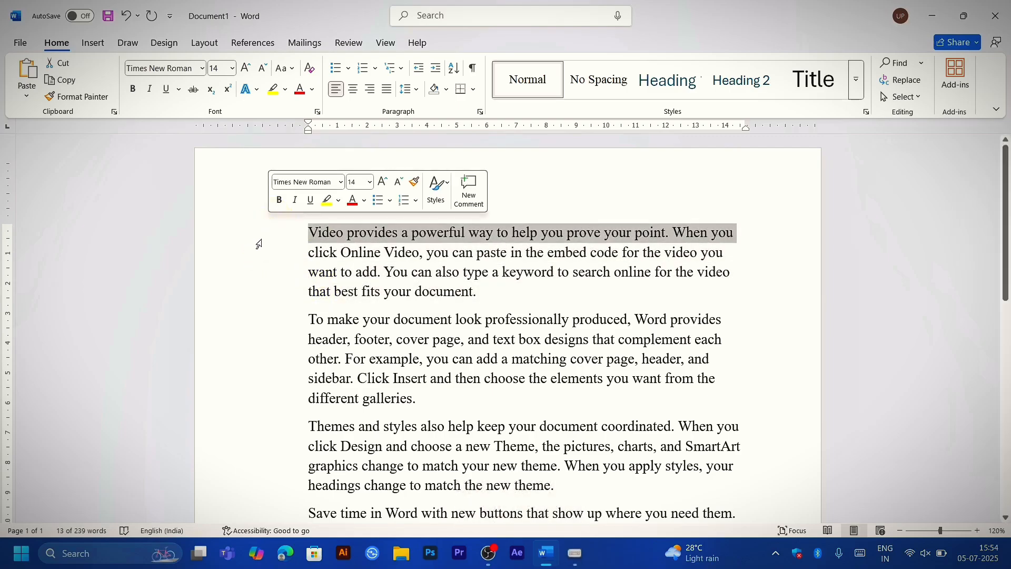
left_click_drag(258, 242, 263, 293)
key("ctrl+c")
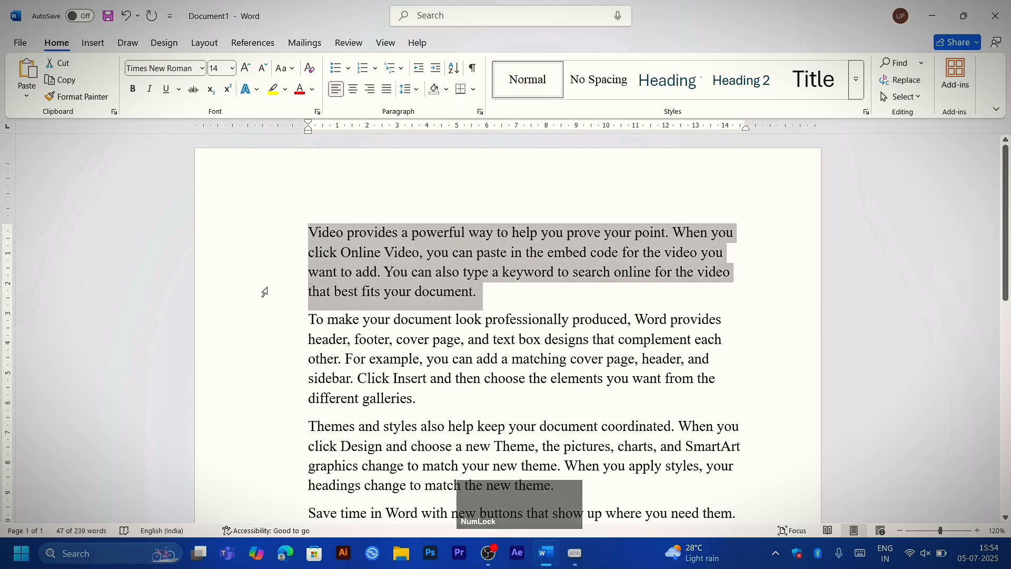
key("Delete")
Step: Paste the cut paragraph below the last paragraph, and undo both the paste and the cut
scroll(281, 314, "down", 5)
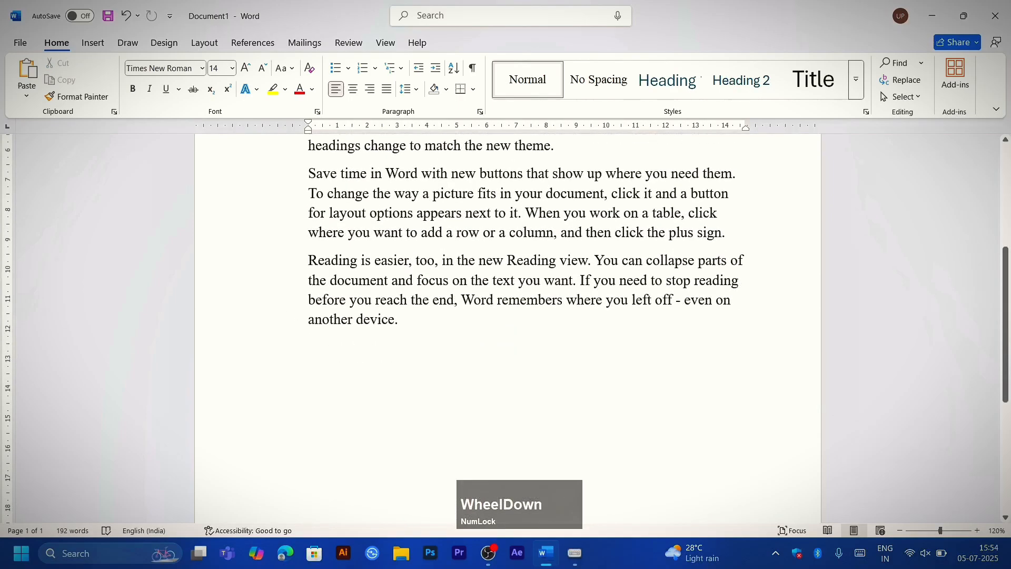
scroll(282, 314, "up", 5)
scroll(282, 314, "down", 2)
scroll(508, 327, "down", 3)
left_click(309, 283)
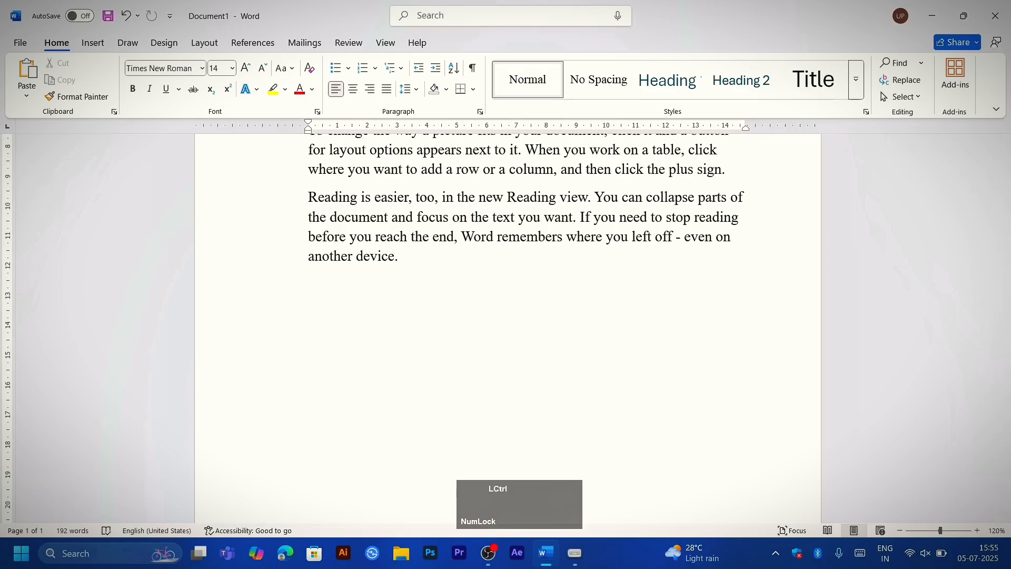
key("ctrl+v")
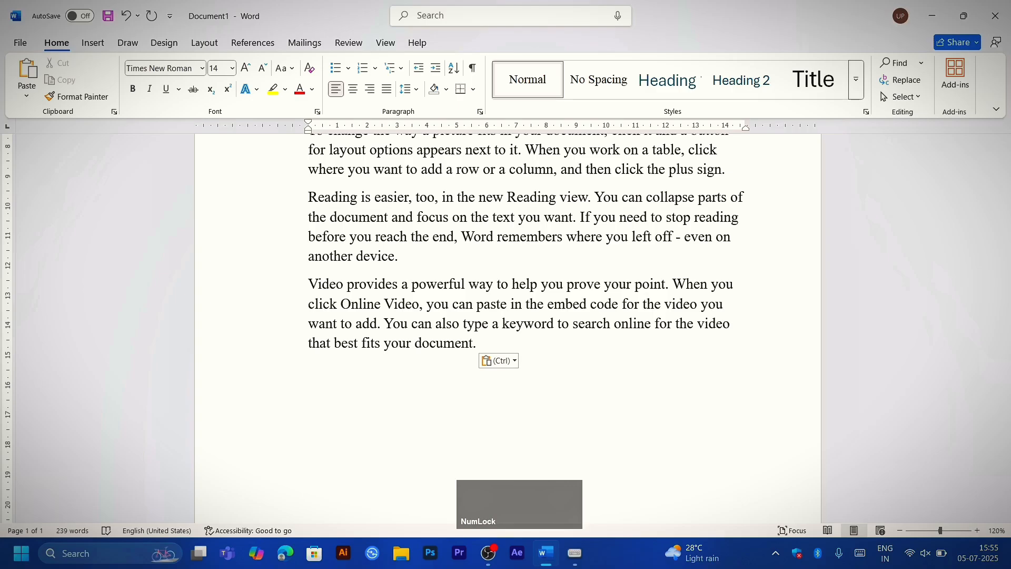
key("ctrl+z")
key("ctrl+z")
key("ctrl+z")
key("ctrl+z")
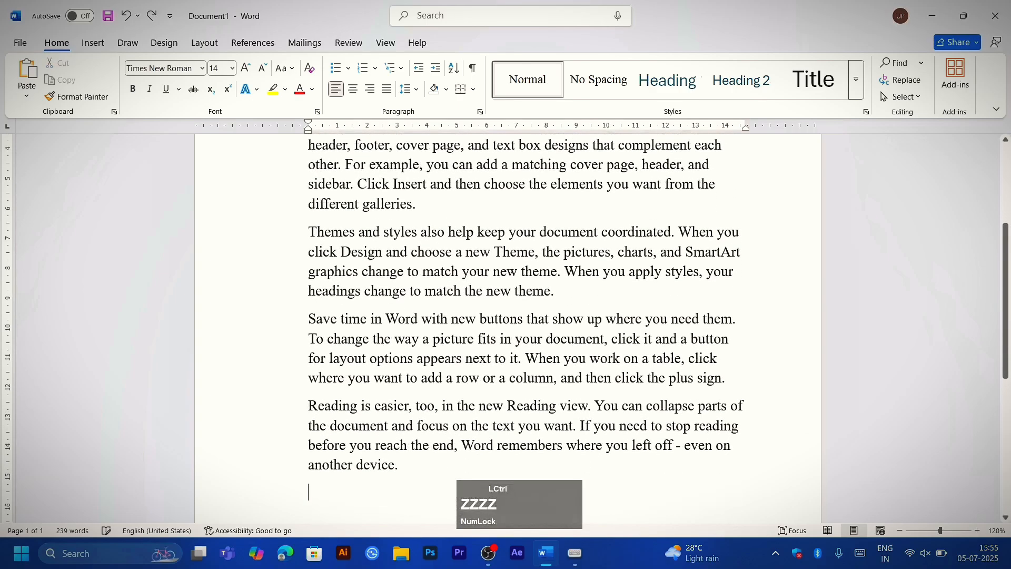
Step: Select all the text, underline it, and undo the underline
key("ctrl+a")
key("ctrl+u")
scroll(311, 298, "up", 4)
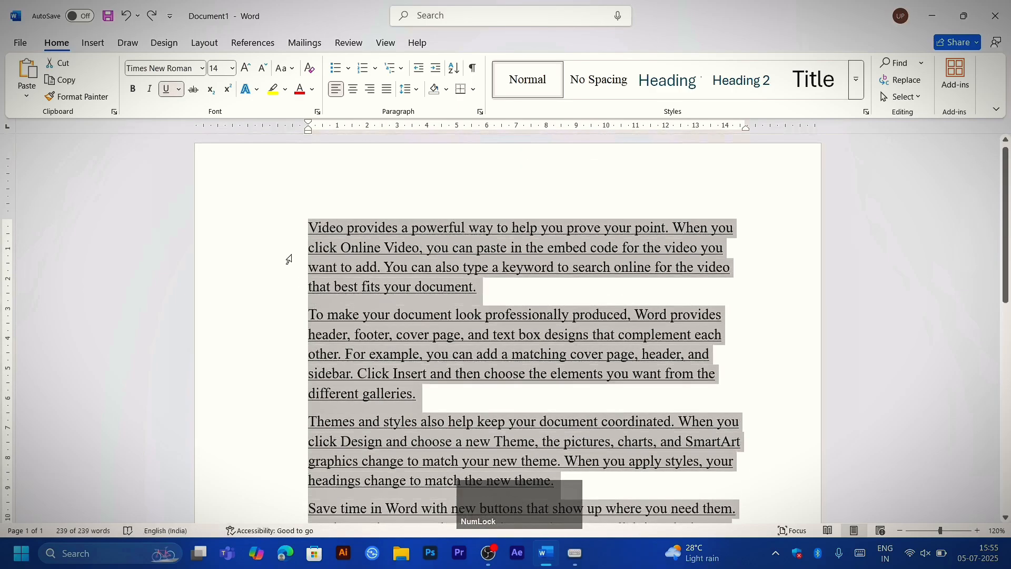
key("ctrl+z")
Step: Move the first paragraph to a new line after the last paragraph by cutting and pasting, and undo the move
left_click(294, 233)
left_click_drag(290, 228, 290, 283)
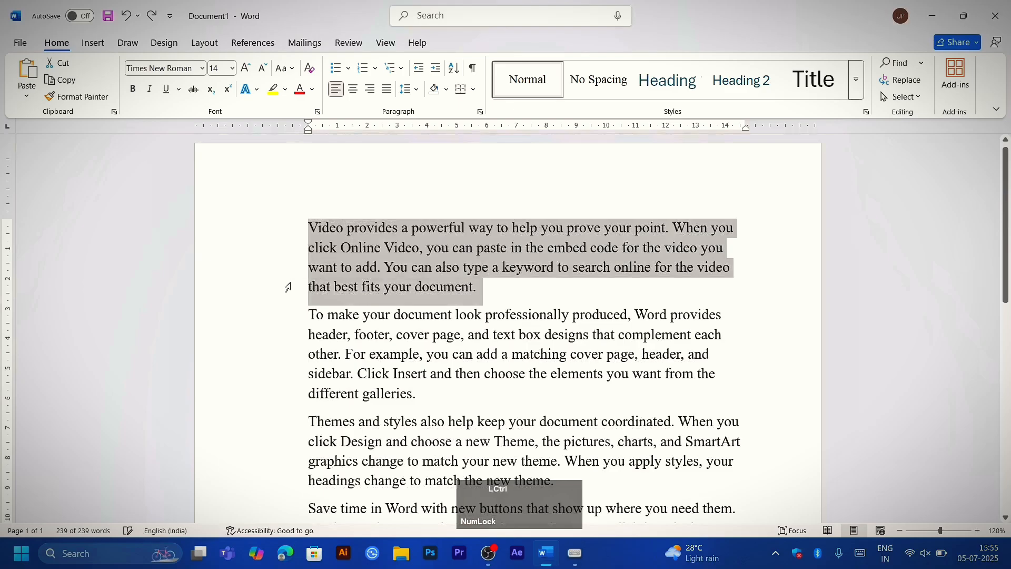
key("ctrl+x")
scroll(297, 299, "down", 5)
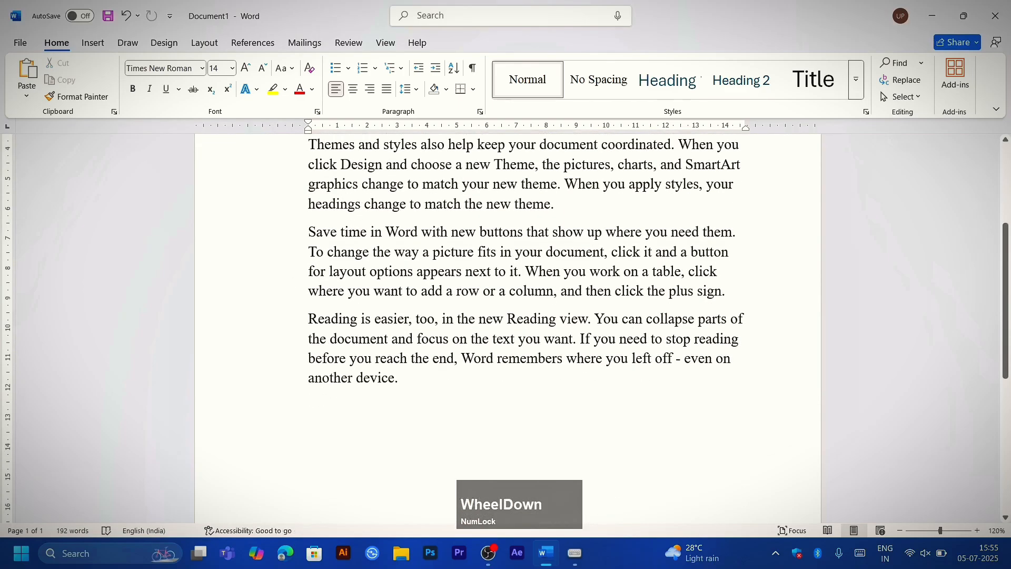
left_click(399, 379)
key("Return")
key("ctrl+v")
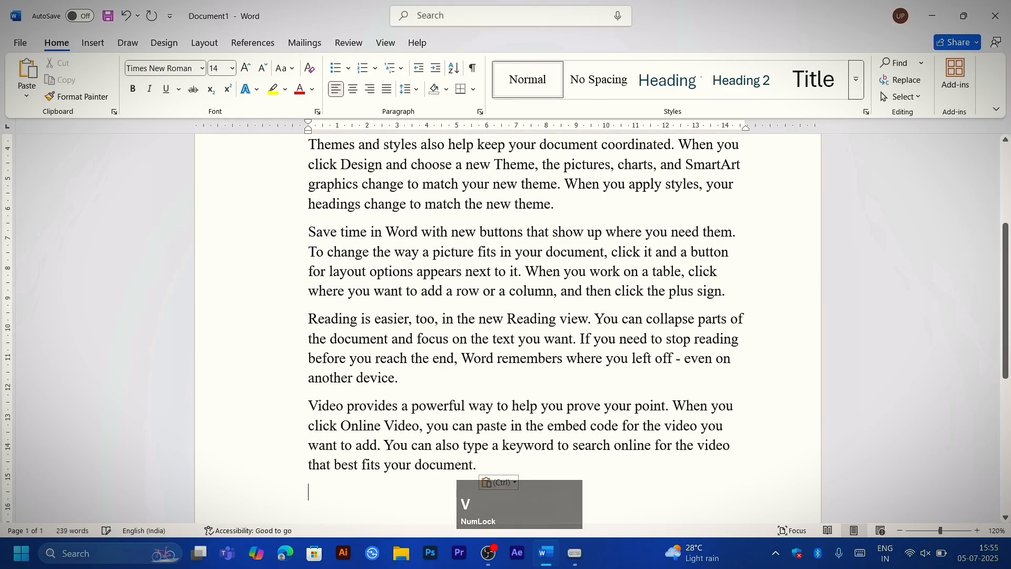
key("ctrl+z")
scroll(506, 327, "up", 4)
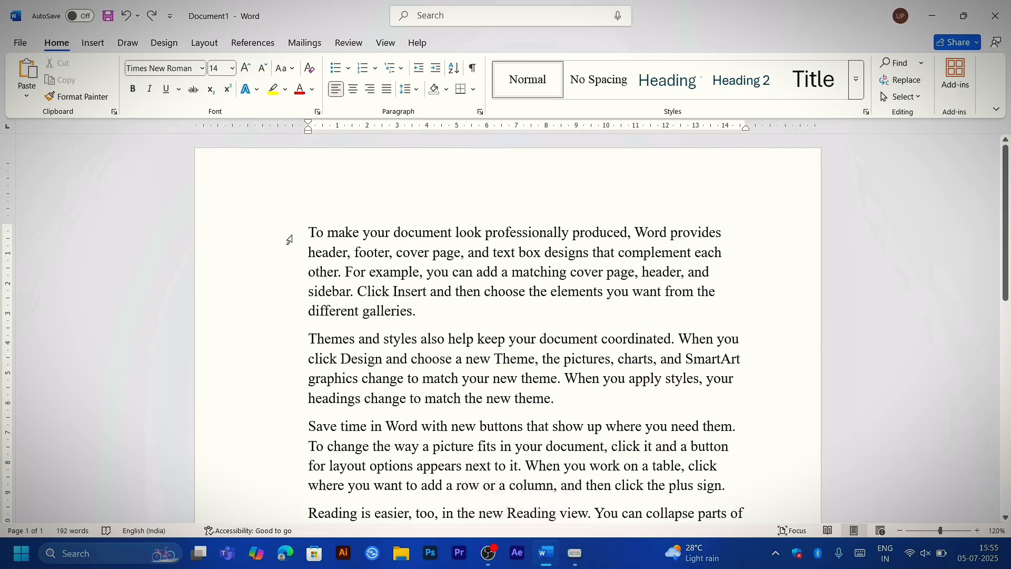
key("ctrl+z")
Step: Select the whole text and undo the earlier indent, alignment, italic and bold changes one after another
left_click(319, 253)
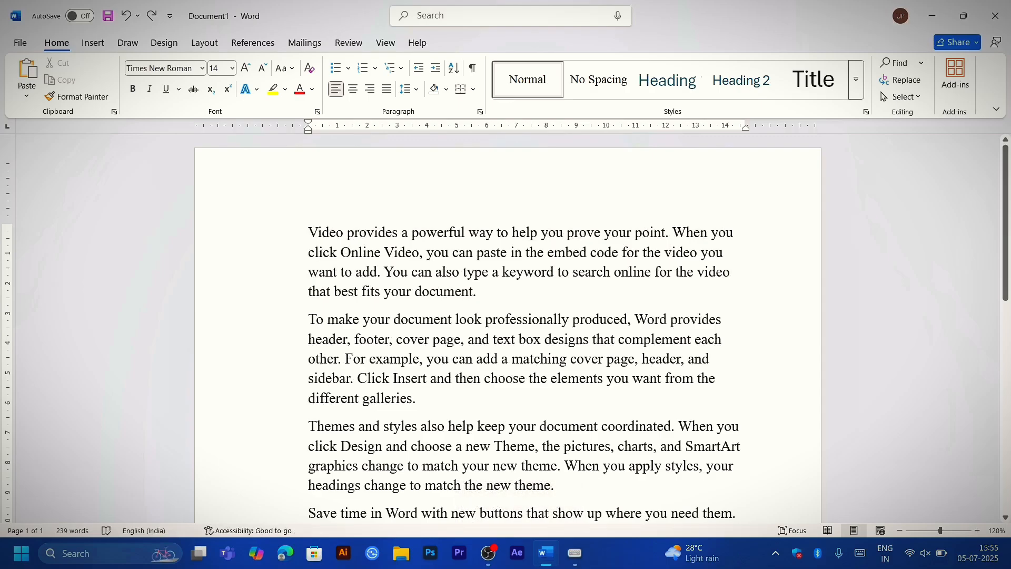
left_click(310, 233)
key("ctrl")
key("ctrl+a")
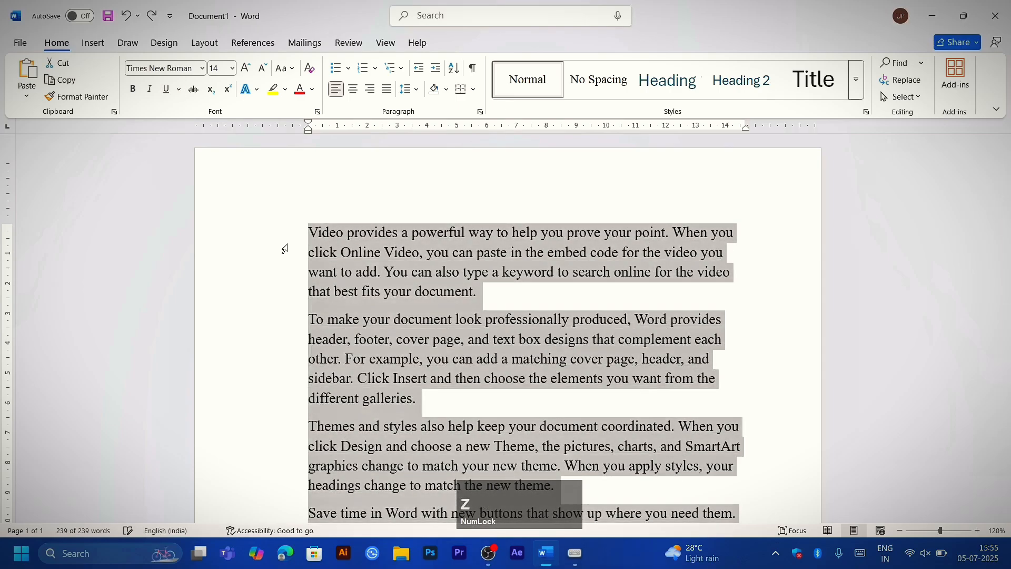
key("ctrl+z")
key("ctrl+z")
key("ctrl+z")
key("ctrl+z")
key("ctrl+z")
key("ctrl+z")
key("ctrl+z")
key("ctrl+z")
key("ctrl+z")
key("ctrl+z")
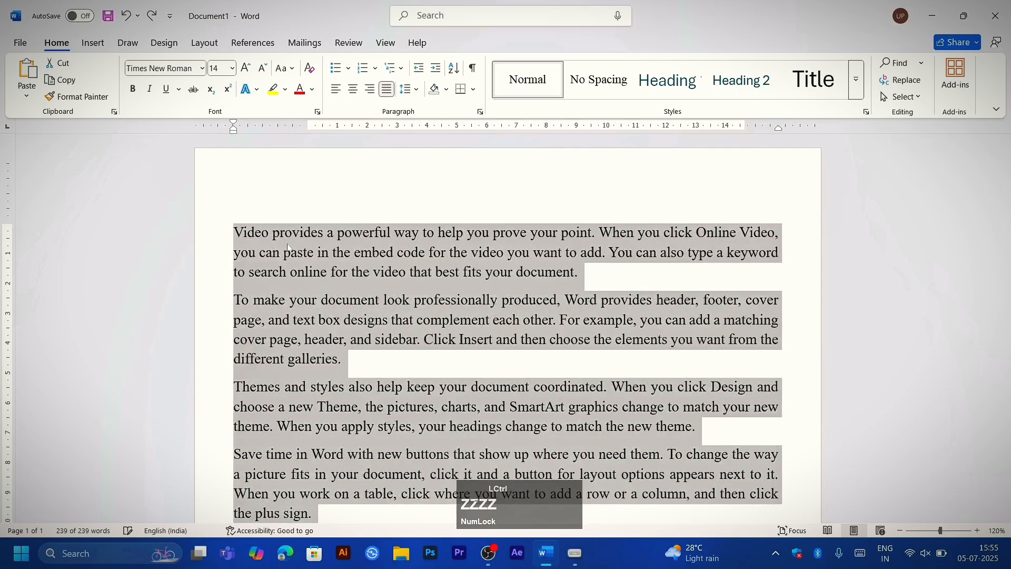
key("ctrl+z")
key("ctrl+z")
key("ctrl+z")
key("ctrl+z")
key("ctrl+z")
key("ctrl+z")
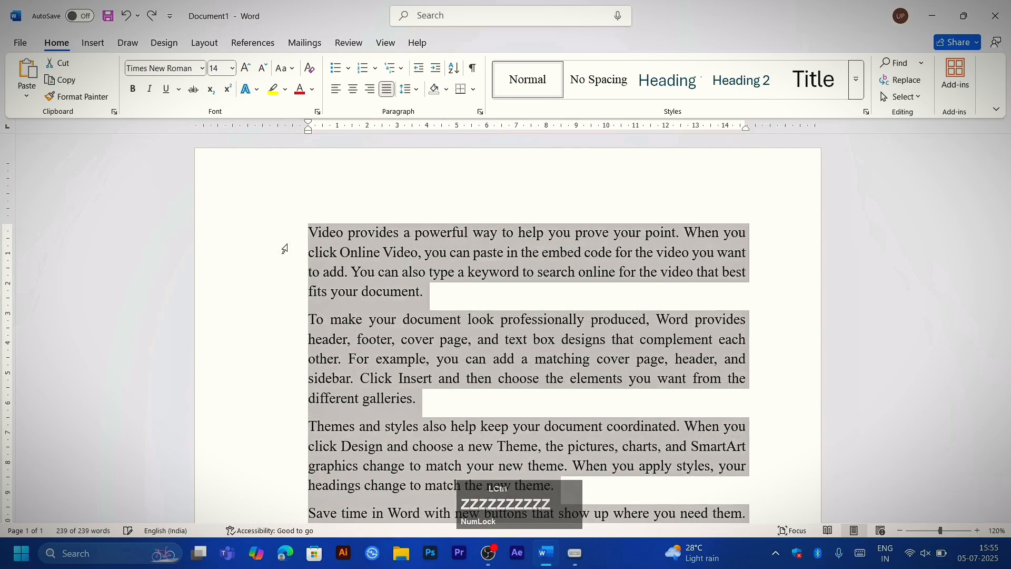
key("ctrl+z")
key("ctrl+z")
key("ctrl+z")
key("ctrl+z")
key("ctrl+z")
key("ctrl+z")
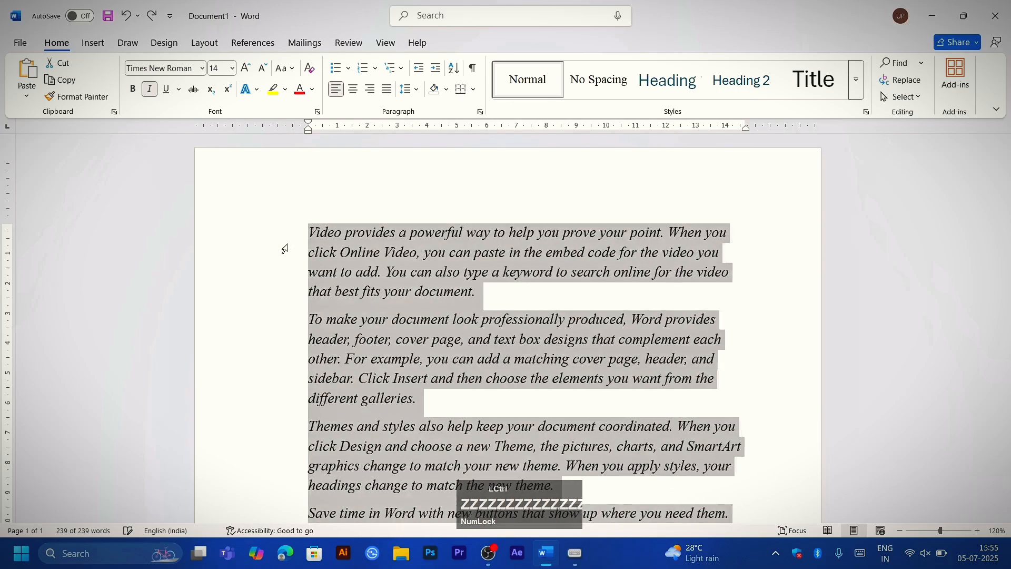
key("ctrl+z")
key("ctrl+z")
key("ctrl+z")
key("ctrl+z")
key("ctrl+z")
key("ctrl+z")
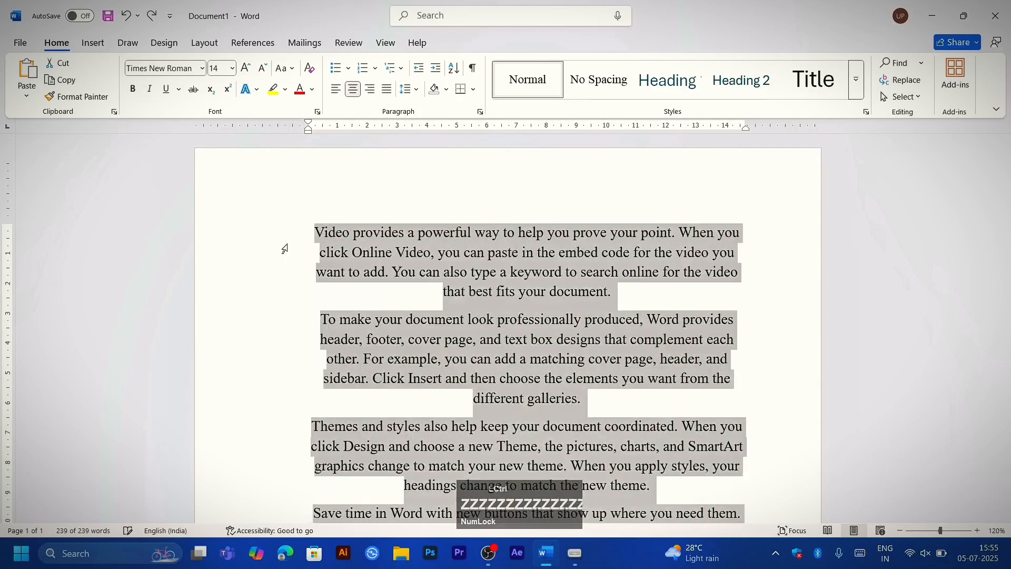
key("ctrl+z")
key("ctrl+z")
key("ctrl+z")
key("ctrl+z")
key("ctrl+z")
key("ctrl+z")
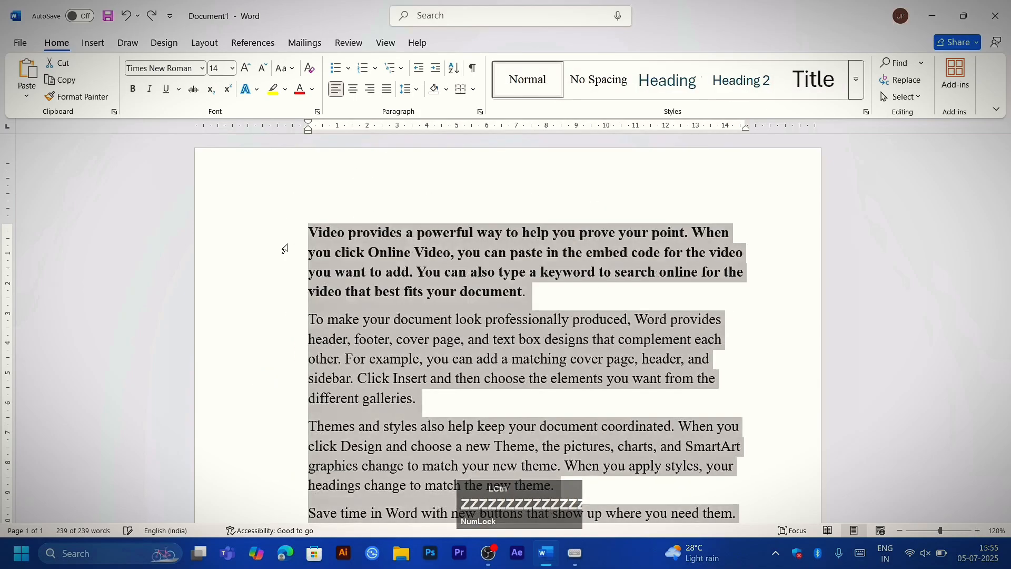
key("ctrl+z")
Step: Redo one change on the first paragraph, and undo everything back to the =rand() line
key("ctrl+z")
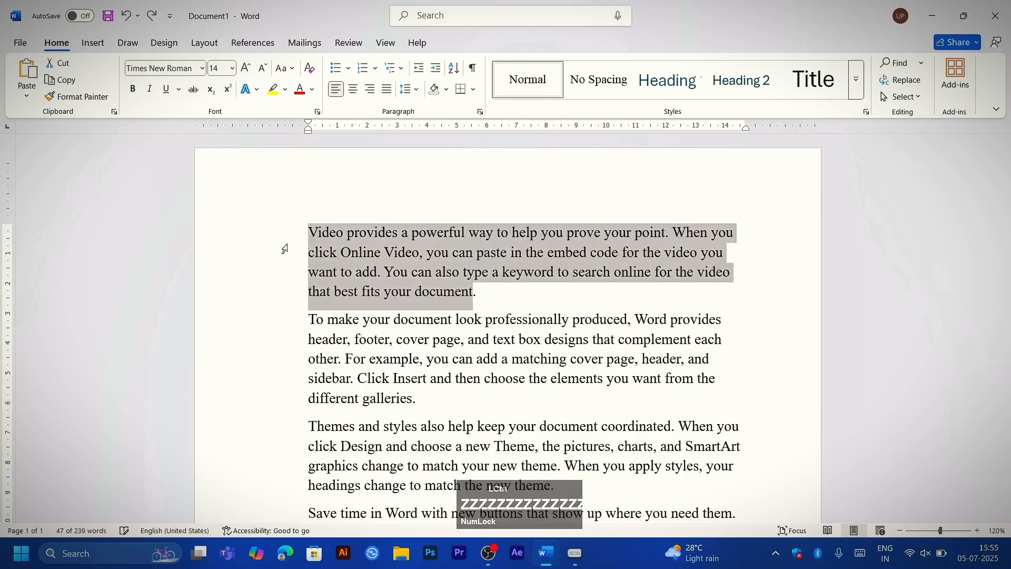
key("ctrl+y")
key("ctrl+z")
key("ctrl+z")
key("ctrl+z")
key("ctrl+z")
key("ctrl+z")
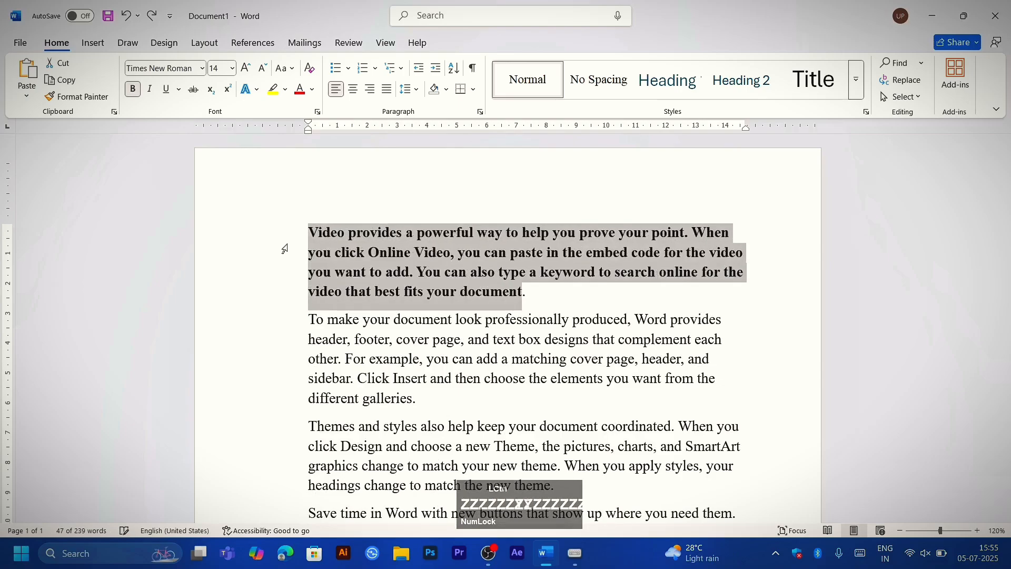
scroll(284, 248, "up", 3)
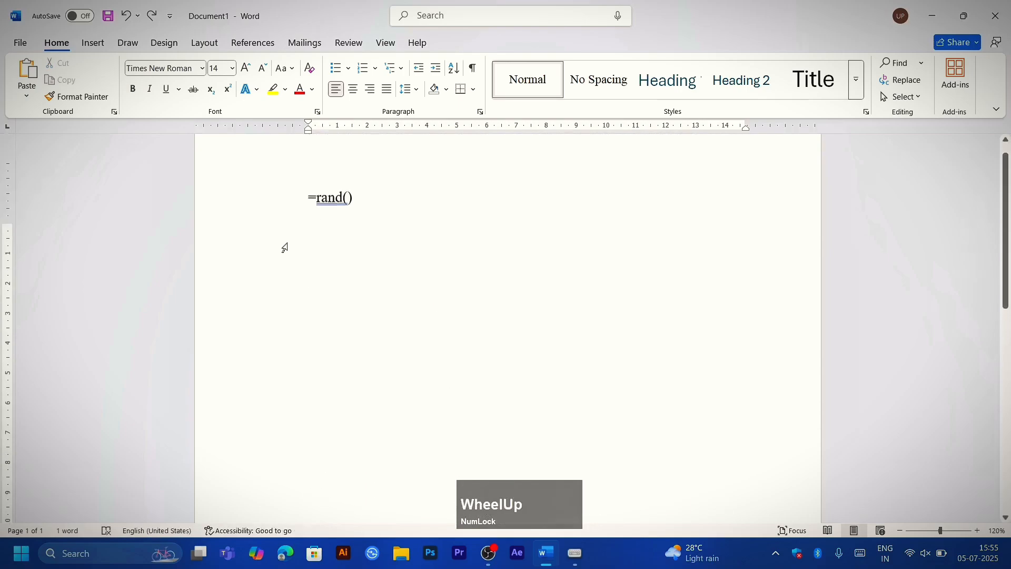
Step: Redo all the undone changes one after another, from generating the =rand() sample text through to pasting the first paragraph at the end
key("ctrl+y")
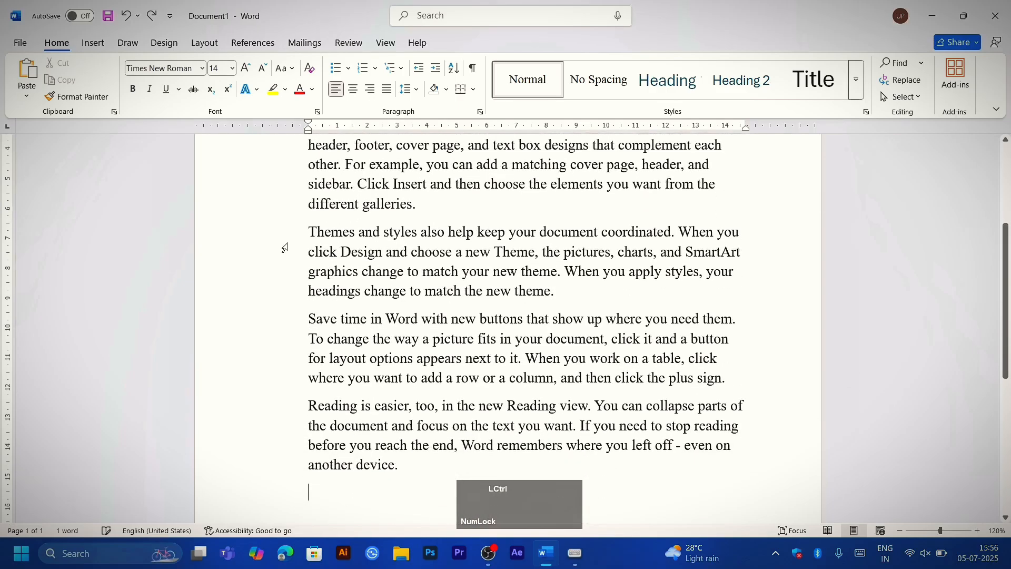
key("ctrl+y")
key("ctrl+y")
key("ctrl+y")
key("ctrl+y")
key("ctrl+y")
key("ctrl+y")
key("ctrl+y")
key("ctrl+y")
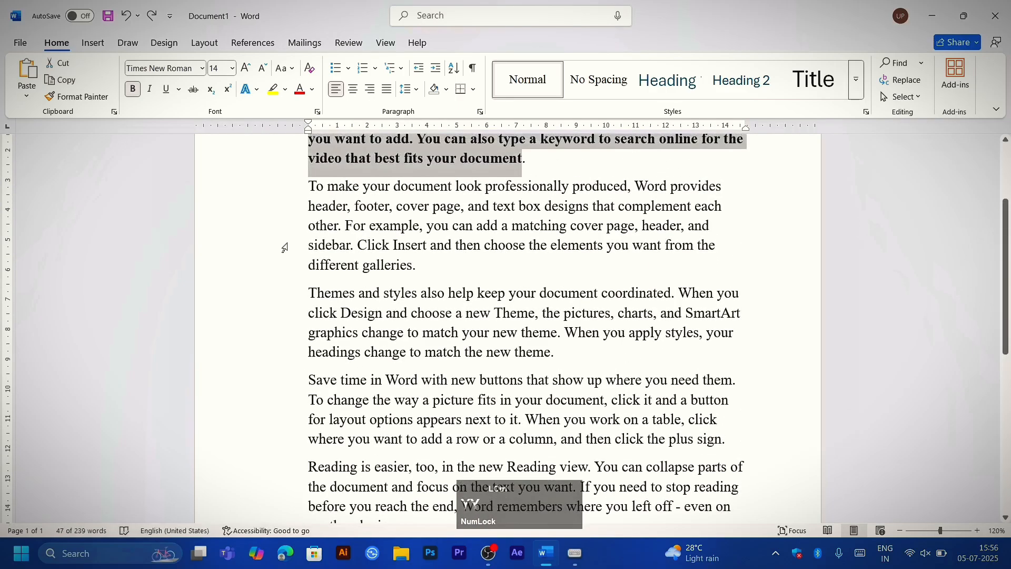
key("ctrl+y")
key("ctrl+y")
key("ctrl+y")
key("ctrl+y")
key("ctrl+y")
key("ctrl+y")
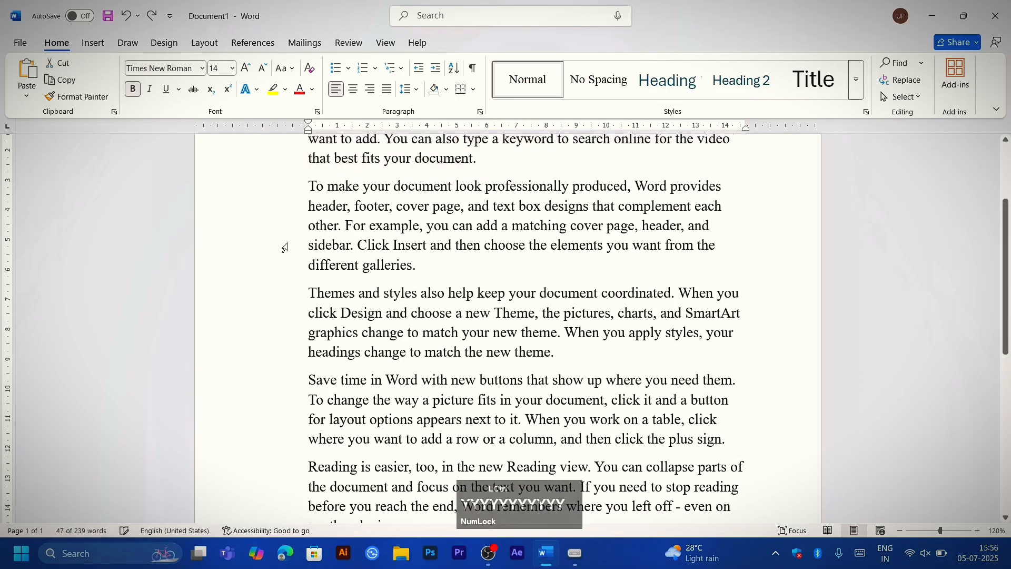
key("ctrl+y")
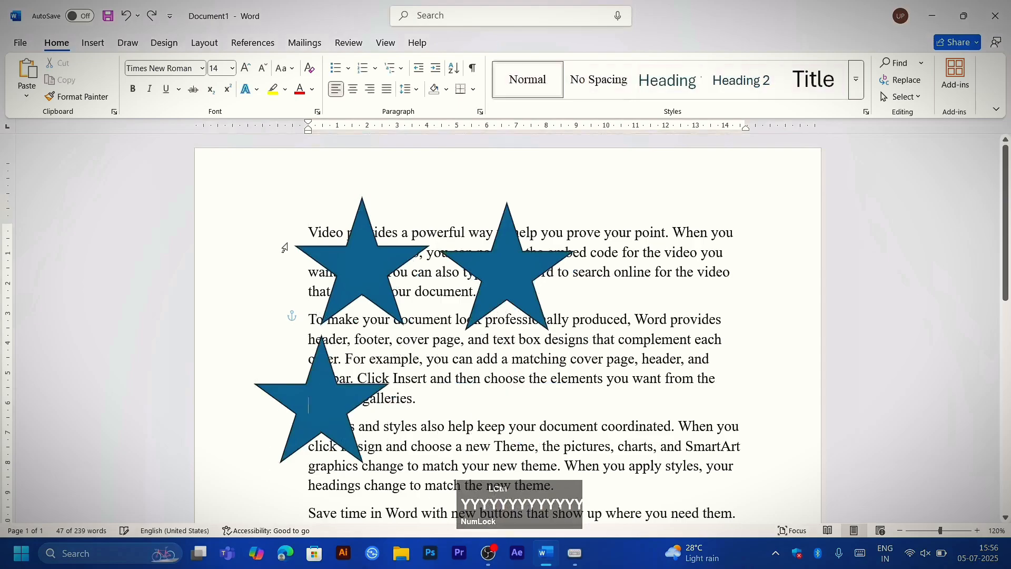
key("ctrl+y")
key("ctrl+y")
key("ctrl+y")
key("ctrl+y")
key("ctrl+y")
key("ctrl+y")
key("ctrl+y")
key("ctrl+y")
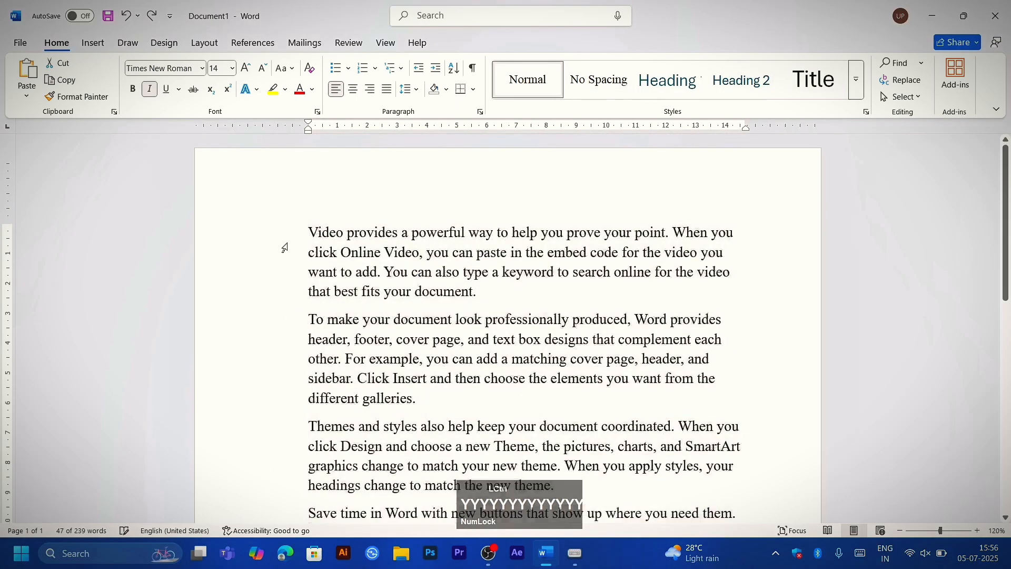
key("ctrl+y")
key("ctrl+y")
key("ctrl+y")
key("ctrl+y")
key("ctrl+y")
key("ctrl+y")
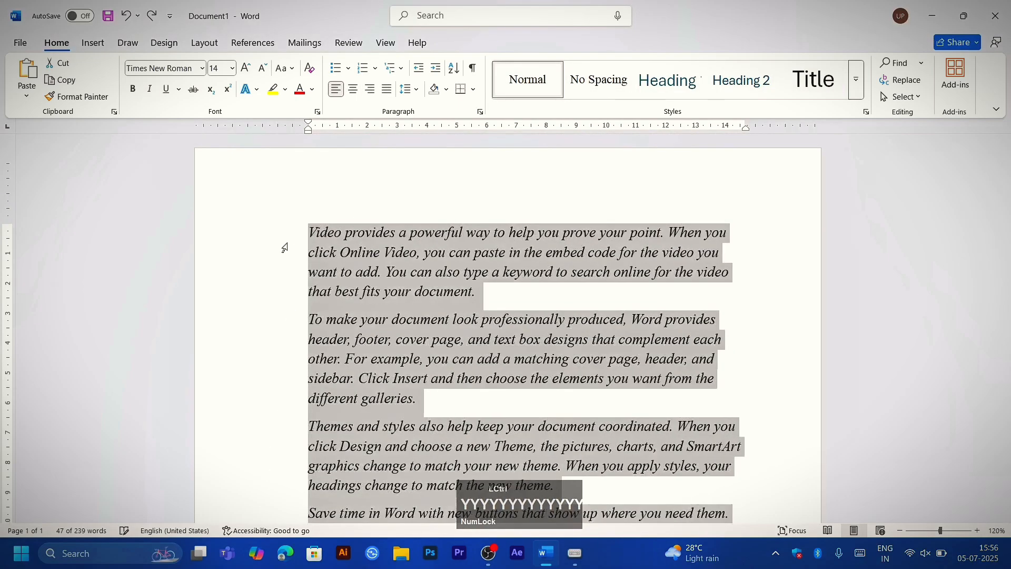
key("ctrl+y")
key("ctrl+y")
key("ctrl+y")
key("ctrl+y")
key("ctrl+y")
key("ctrl+y")
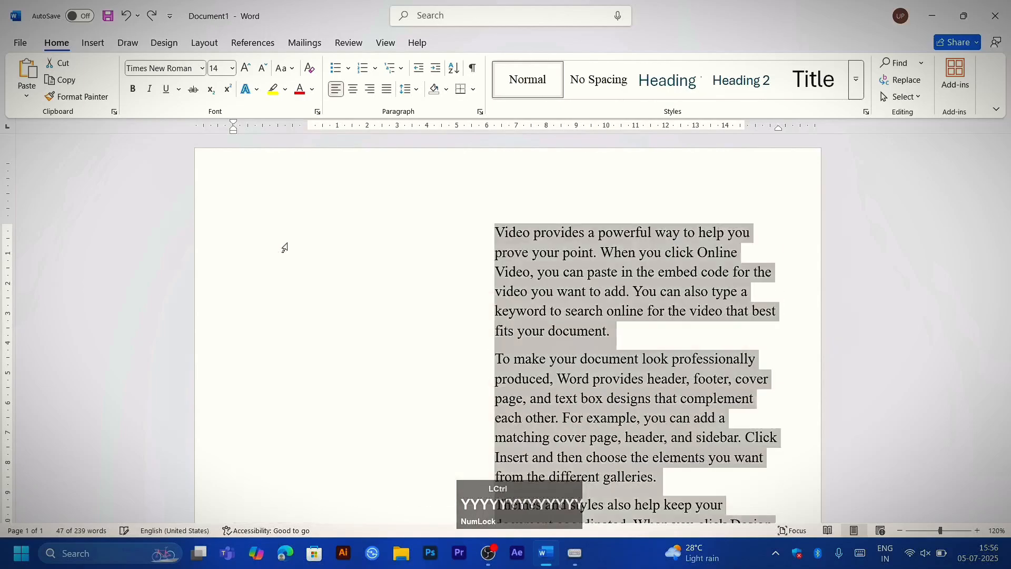
key("ctrl+y")
key("ctrl+y")
key("ctrl+y")
key("ctrl+y")
key("ctrl+y")
key("ctrl+y")
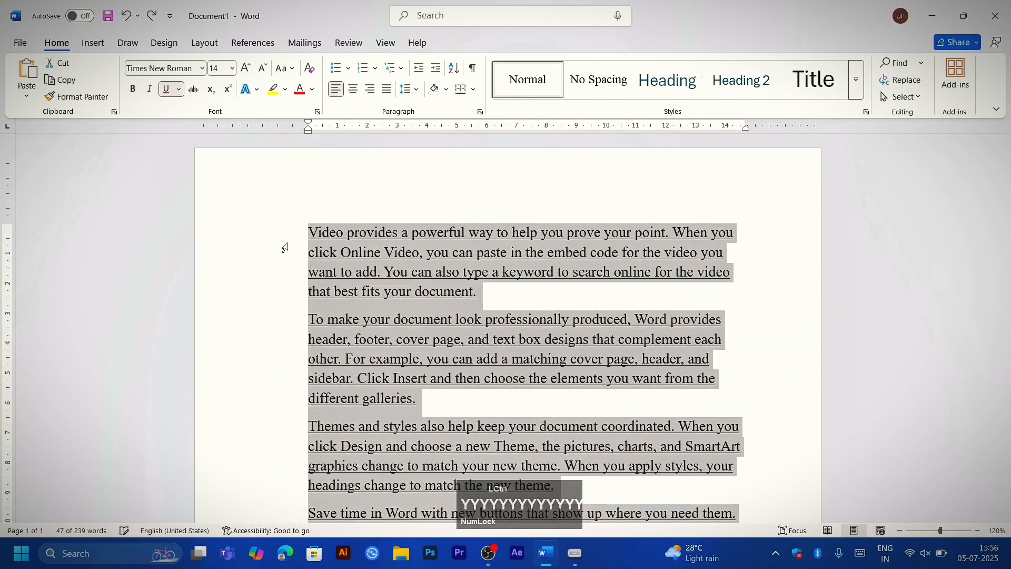
Step: Repeat the last paste several times to add more copies of the first paragraph at the end of the document
key("ctrl+y")
key("ctrl+y")
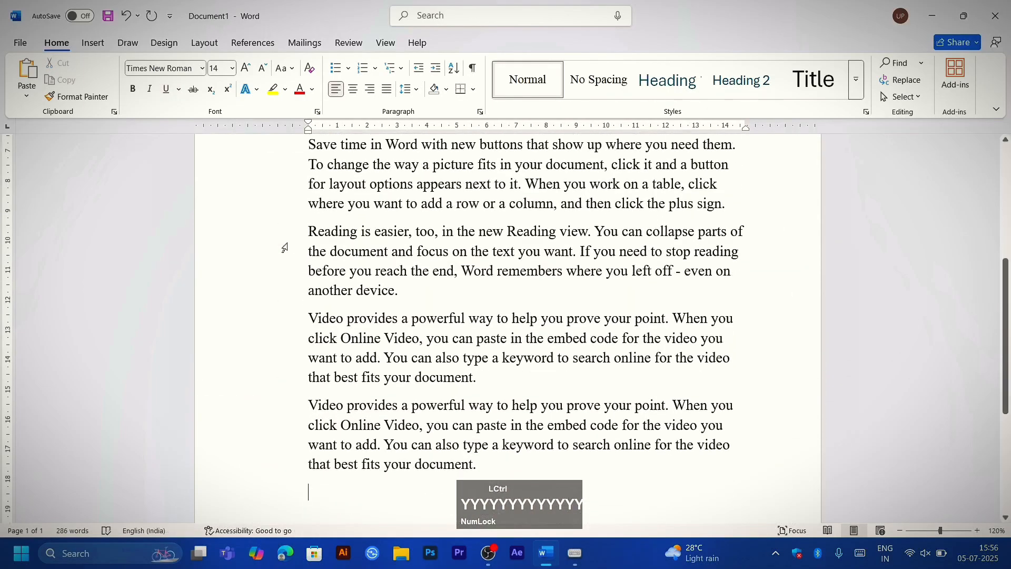
key("ctrl+y")
key("ctrl+y")
key("ctrl+y")
key("ctrl+y")
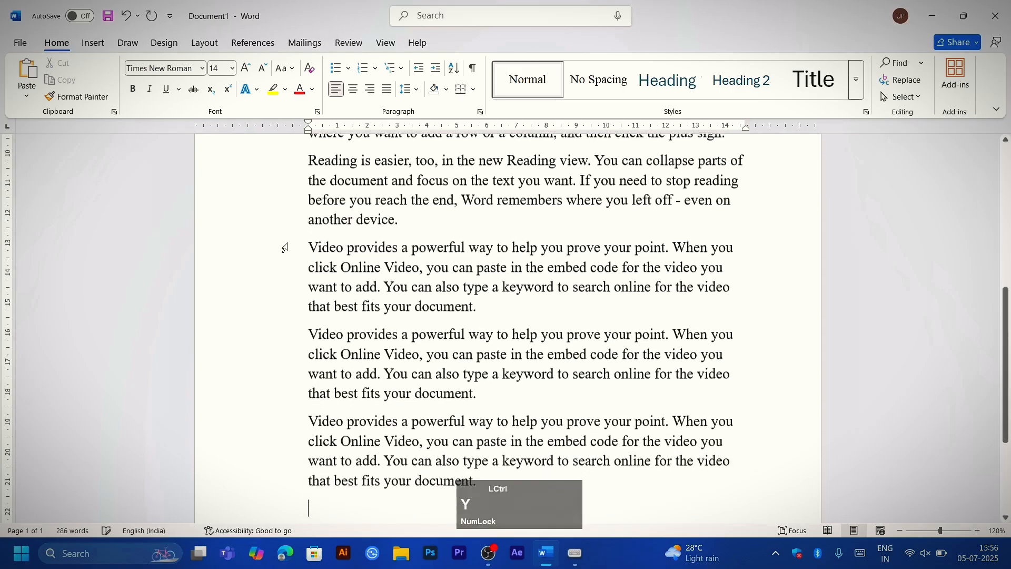
key("ctrl+y")
key("ctrl+y")
key("ctrl+y")
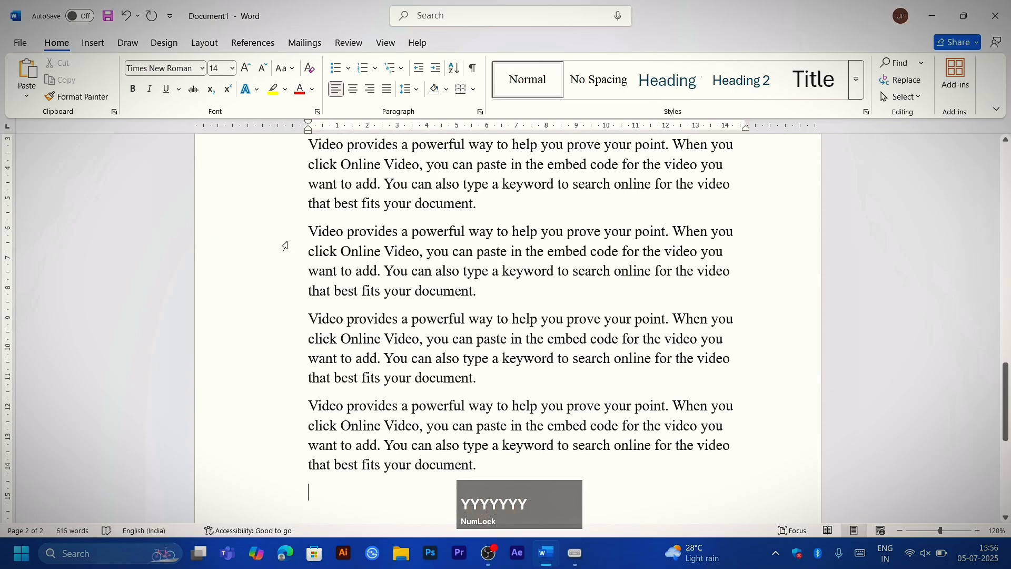
Step: Undo the most recent repeated pastes of the paragraph
key("ctrl+z")
key("ctrl+z")
key("ctrl+z")
key("ctrl+z")
key("ctrl+z")
key("ctrl+z")
key("ctrl+z")
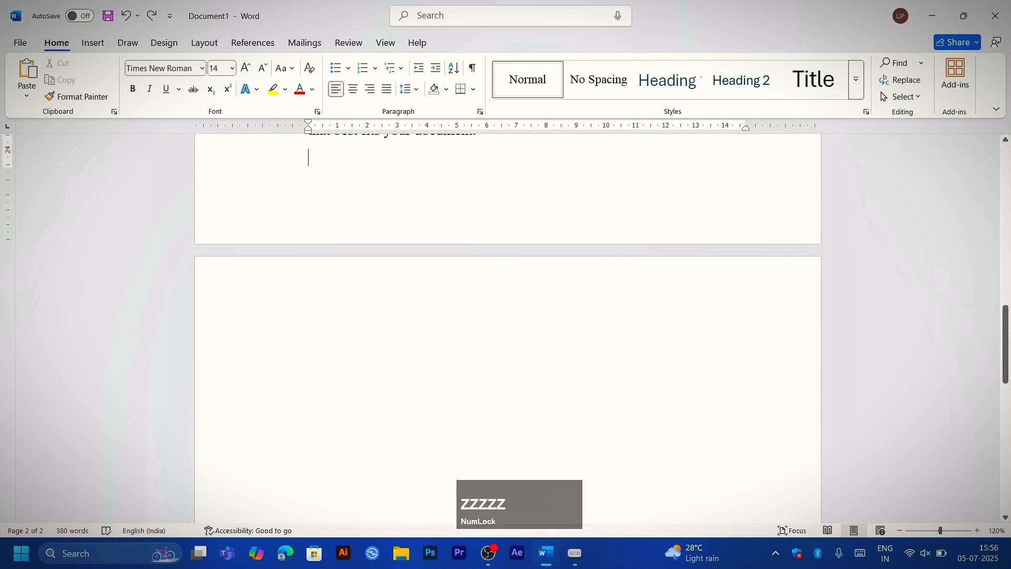
Step: Delete all the text in the document to leave a blank page
key("ctrl+a")
key("Delete")
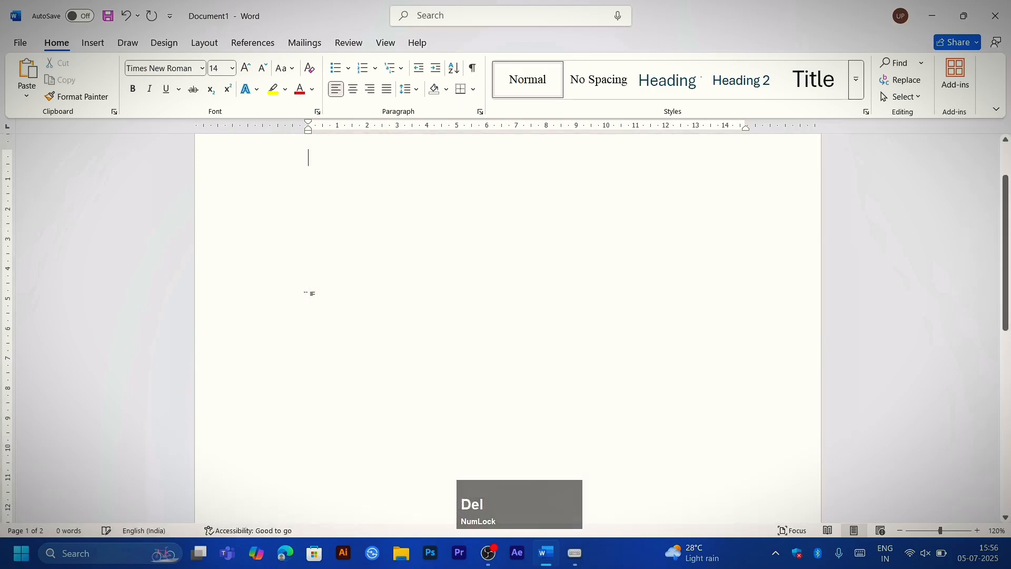
scroll(309, 291, "up", 1)
scroll(309, 291, "down", 1)
scroll(310, 295, "up", 1)
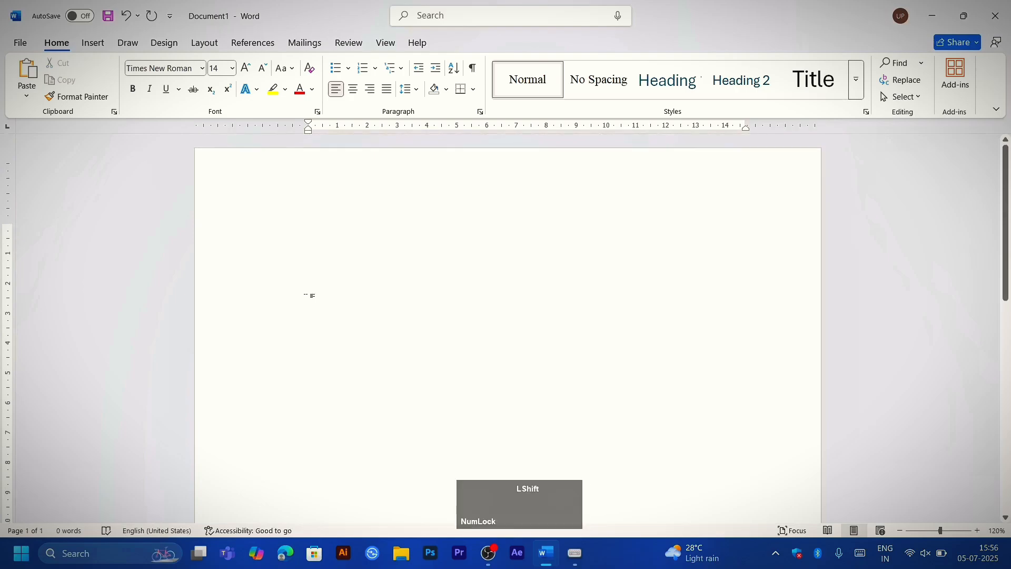
Step: Enter the text "EduTech Bharat" on the first line of the page
type("EduTe")
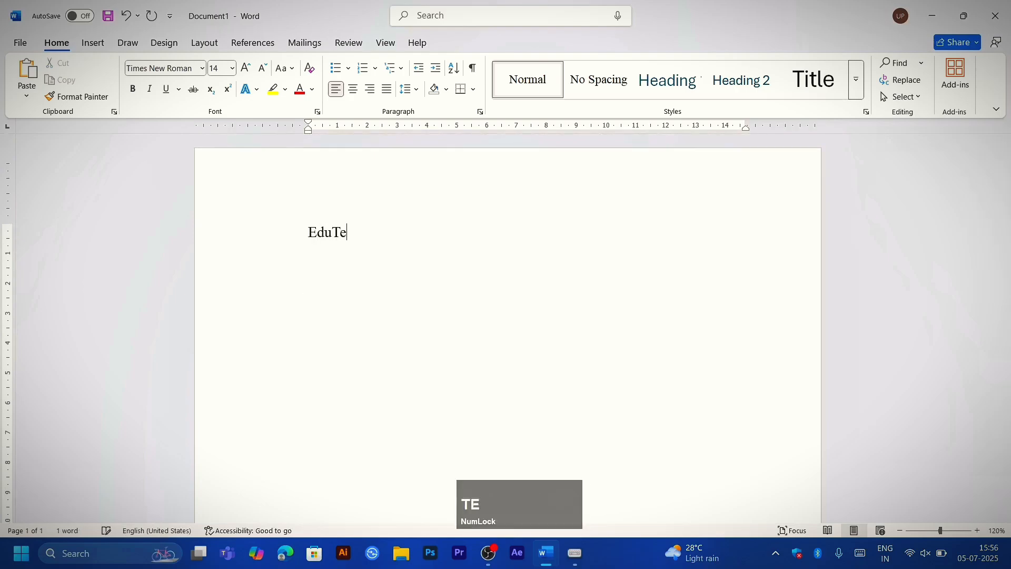
type("ch Bah")
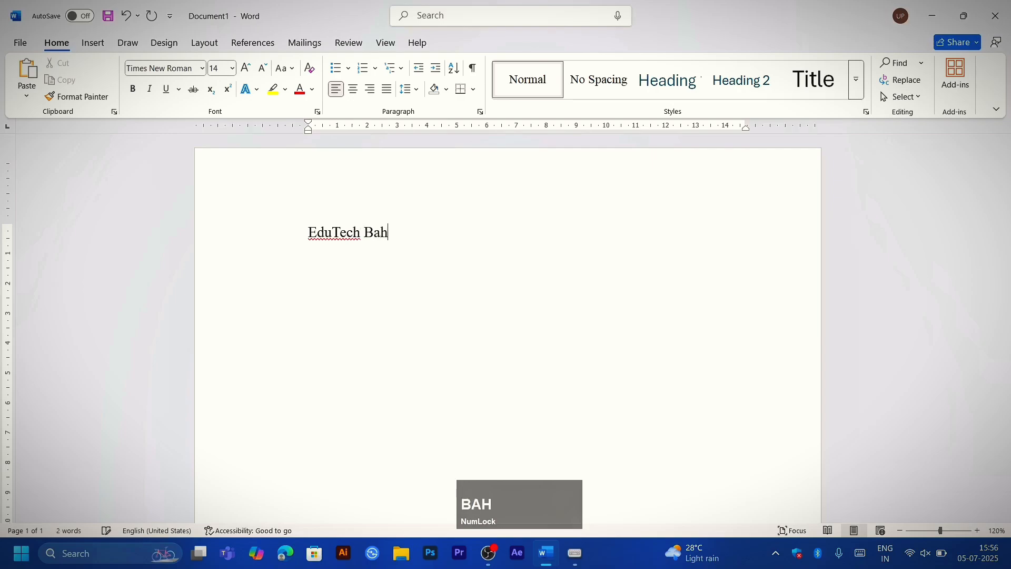
key("BackSpace")
key("BackSpace")
type("hara")
Step: Select "EduTech Bharat" and increase its font size step by step to 130 pt
key("ctrl+a")
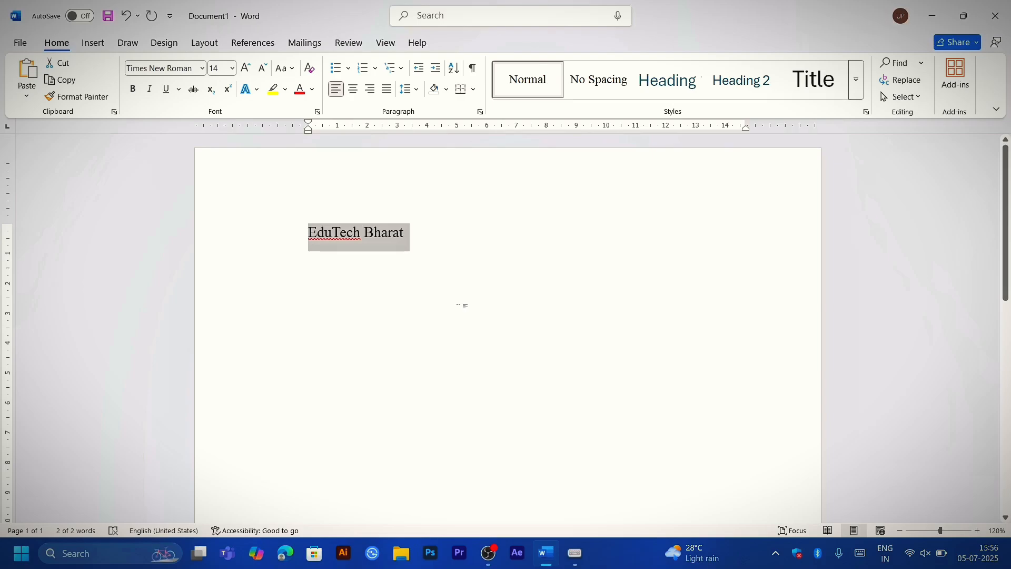
key("ctrl+shift")
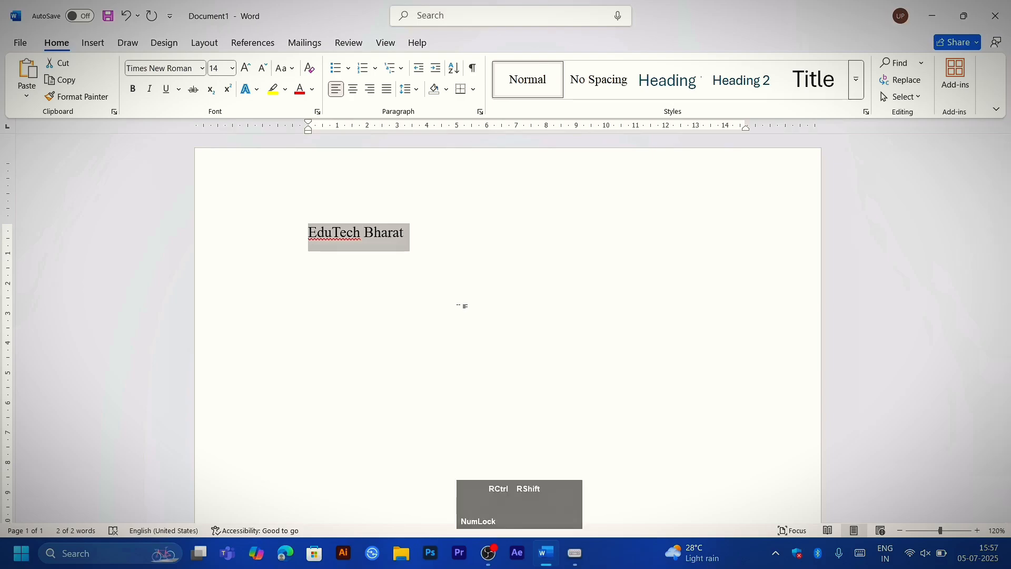
key("ctrl+shift+period")
key("ctrl+shift+period")
key("ctrl+shift+period")
key("ctrl+shift+period")
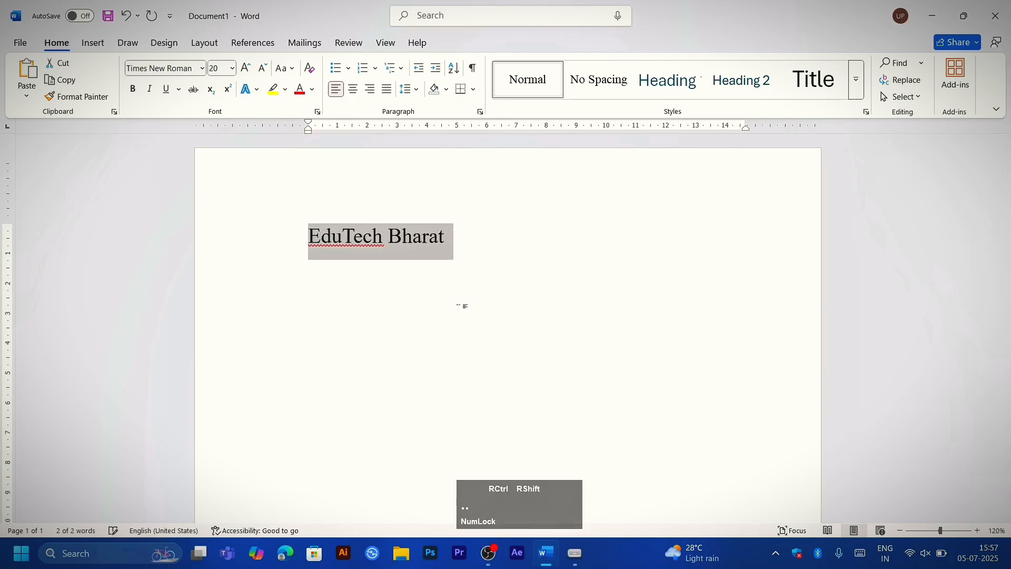
key("ctrl+shift+period")
key("ctrl+shift+period")
key("ctrl+shift+period")
key("ctrl+shift+period")
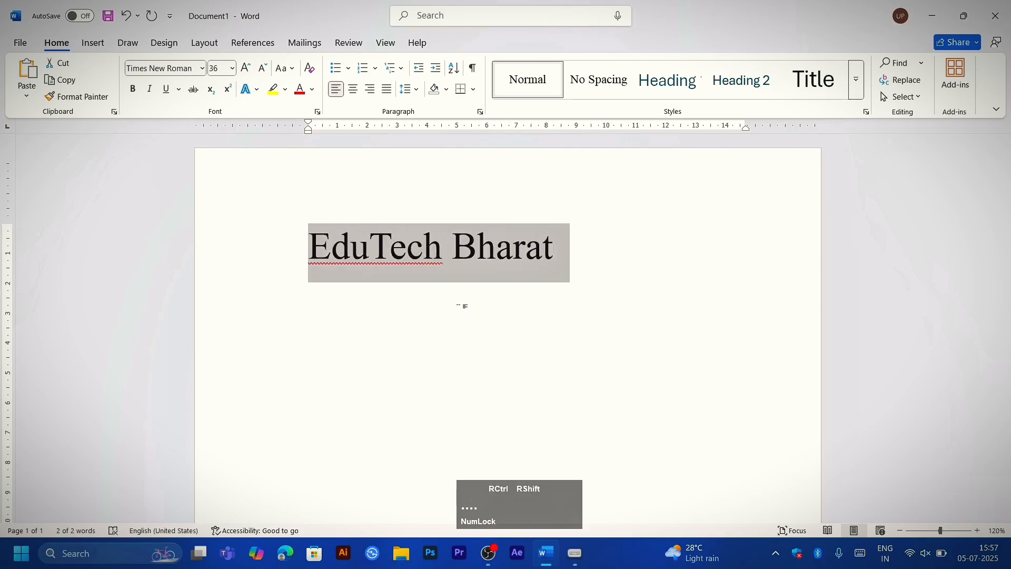
key("ctrl+shift+period")
key("ctrl+shift+period")
key("ctrl+shift+period")
key("ctrl+shift+period")
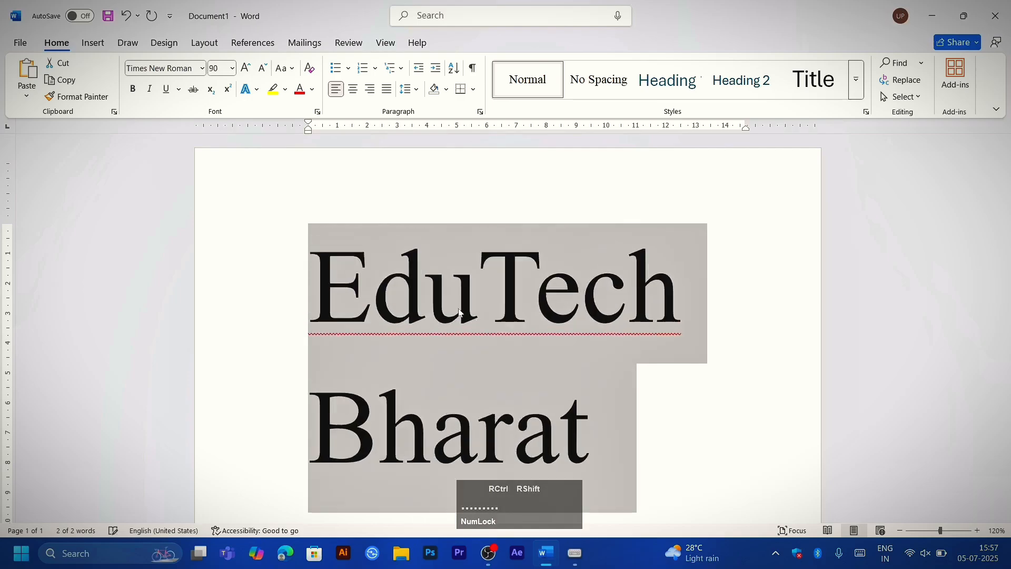
key("ctrl+shift+period")
key("ctrl+shift+period")
key("ctrl+shift+period")
key("ctrl+shift+period")
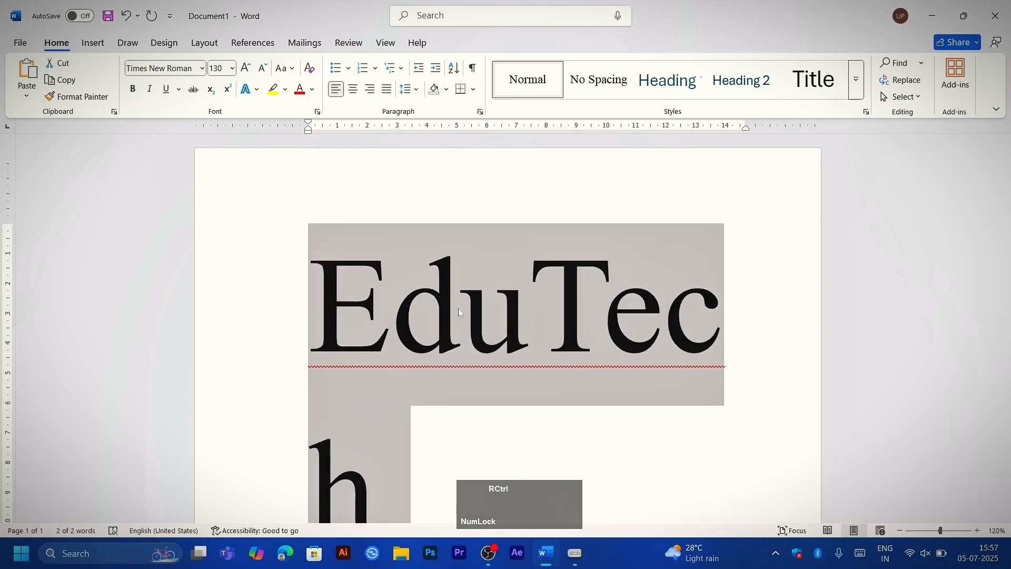
Step: Decrease the font size of "EduTech Bharat" step by step to 26 pt
key("ctrl+shift+comma")
key("ctrl+shift+comma")
key("ctrl+shift+comma")
key("ctrl+shift+comma")
key("ctrl+shift+comma")
key("ctrl+shift+comma")
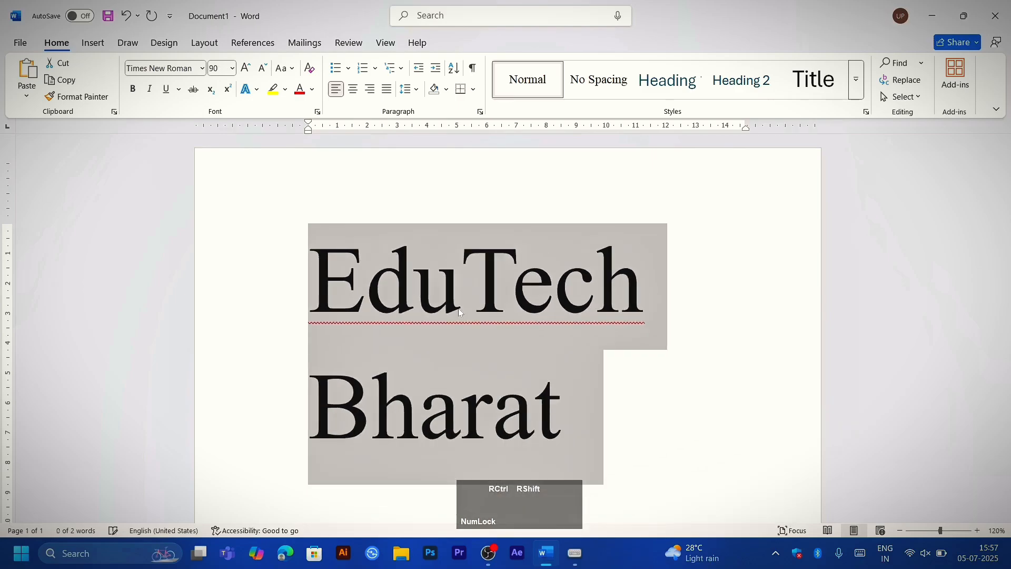
key("ctrl+shift+comma")
key("ctrl+shift+comma")
key("ctrl+shift+comma")
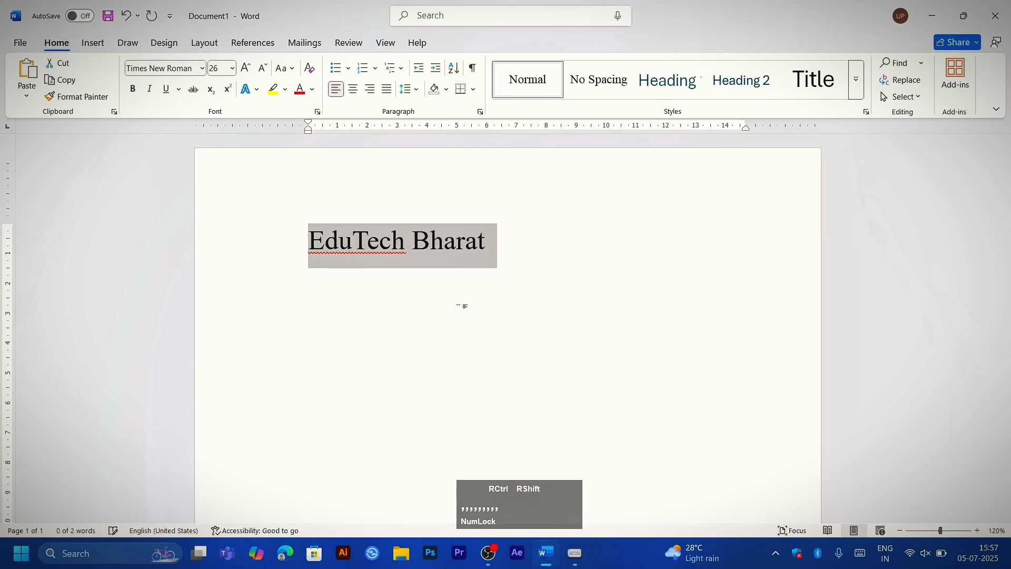
Step: Grow the font of "EduTech Bharat" back up to 130 pt
key("ctrl+shift+period")
key("ctrl+shift+period")
key("ctrl+shift+period")
key("ctrl+shift+period")
key("ctrl+shift+period")
key("ctrl+shift+period")
key("ctrl+shift+period")
key("ctrl+shift+period")
key("ctrl+shift+period")
key("ctrl+shift+period")
key("ctrl+shift+period")
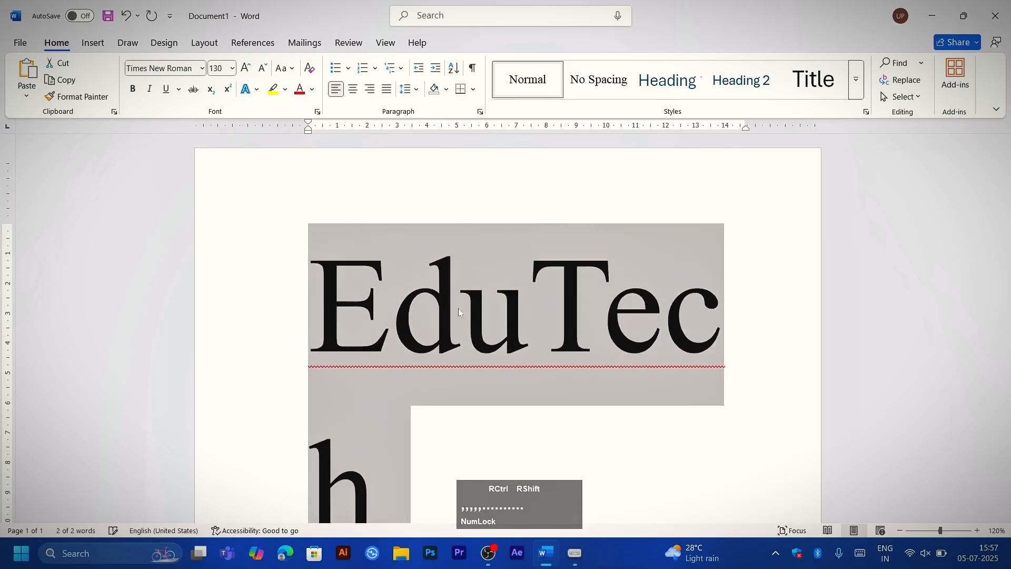
Step: Shrink the font of "EduTech Bharat" step by step to 24 pt
key("ctrl+shift+comma")
key("ctrl+shift+comma")
key("ctrl+shift+comma")
key("ctrl+shift+comma")
key("ctrl+shift+comma")
key("ctrl+shift+comma")
key("ctrl+shift+comma")
key("ctrl+shift+comma")
key("ctrl+shift+comma")
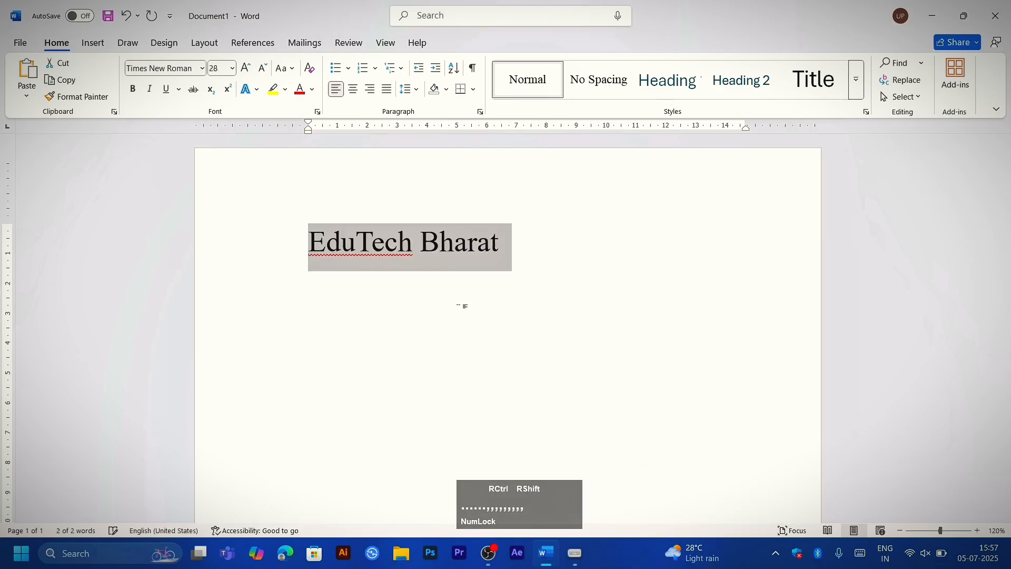
key("ctrl+shift+comma")
key("ctrl+shift+comma")
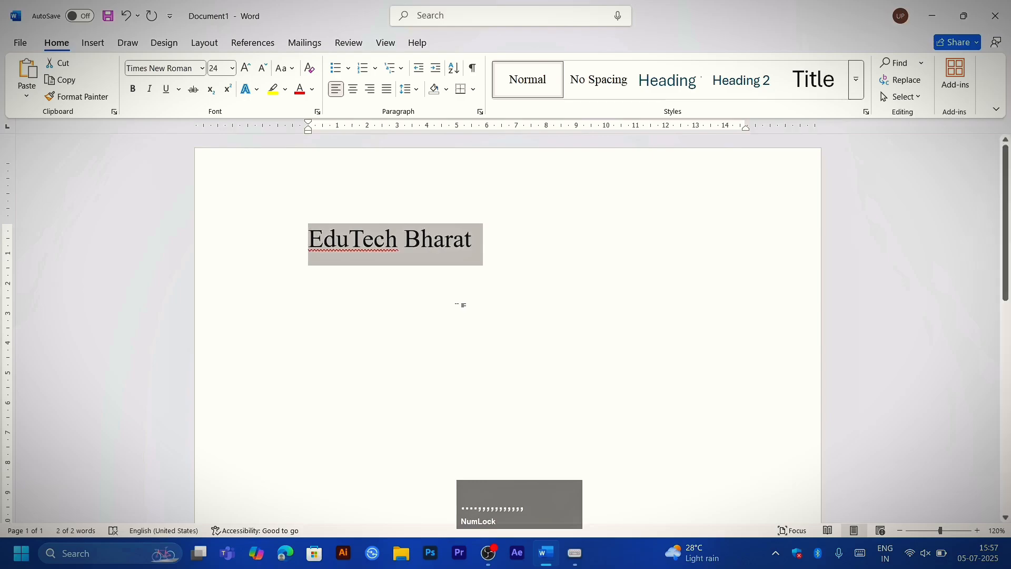
Step: Replace "EduTech Bharat" with the text "H2O"
key("Delete")
type("H2")
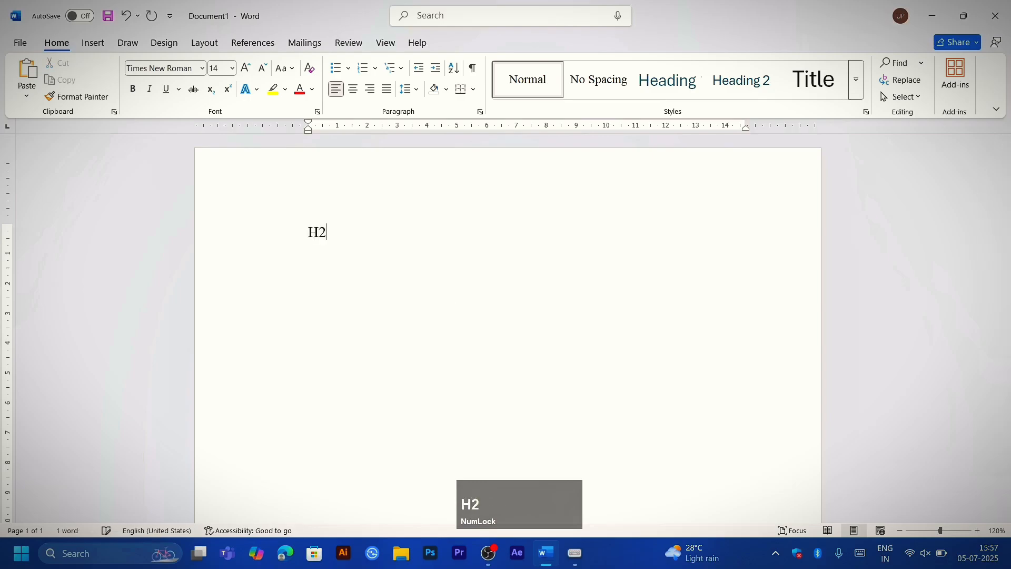
type("(")
key("BackSpace")
type("O")
Step: Select "H2O" and increase its font size step by step to 170 pt
key("ctrl+a")
key("ctrl+shift+period")
key("ctrl+shift+period")
key("ctrl+shift+period")
key("ctrl+shift+period")
key("ctrl+shift+period")
key("ctrl+shift+period")
key("ctrl+shift+period")
key("ctrl+shift+period")
key("ctrl+shift+period")
key("ctrl+shift+period")
key("ctrl+shift+period")
key("ctrl+shift+period")
key("ctrl+shift+period")
key("ctrl+shift+period")
key("ctrl+shift+period")
key("ctrl+shift+period")
key("ctrl+shift+period")
key("ctrl+shift+period")
key("ctrl+shift+period")
key("ctrl+shift+period")
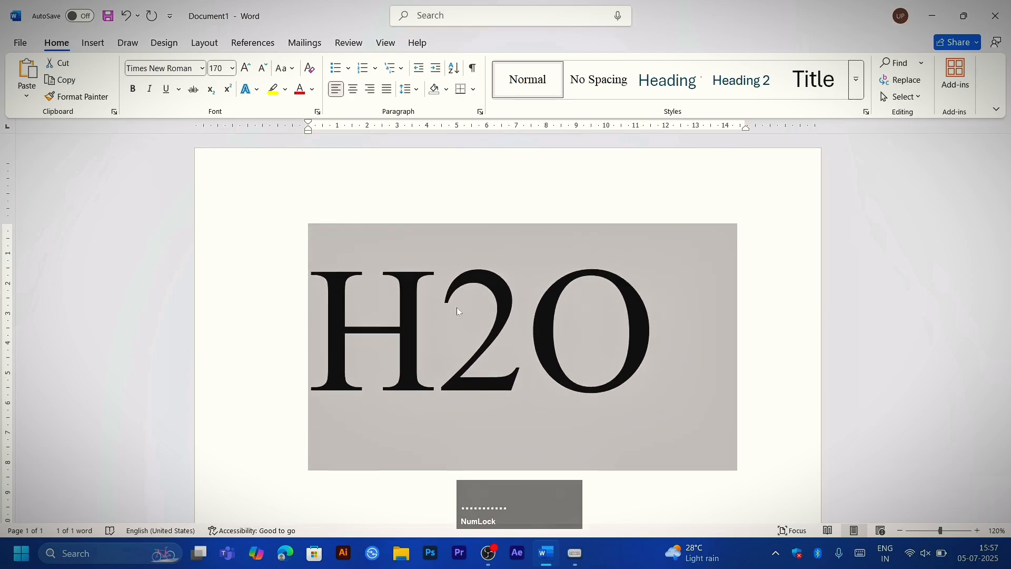
left_click(524, 327)
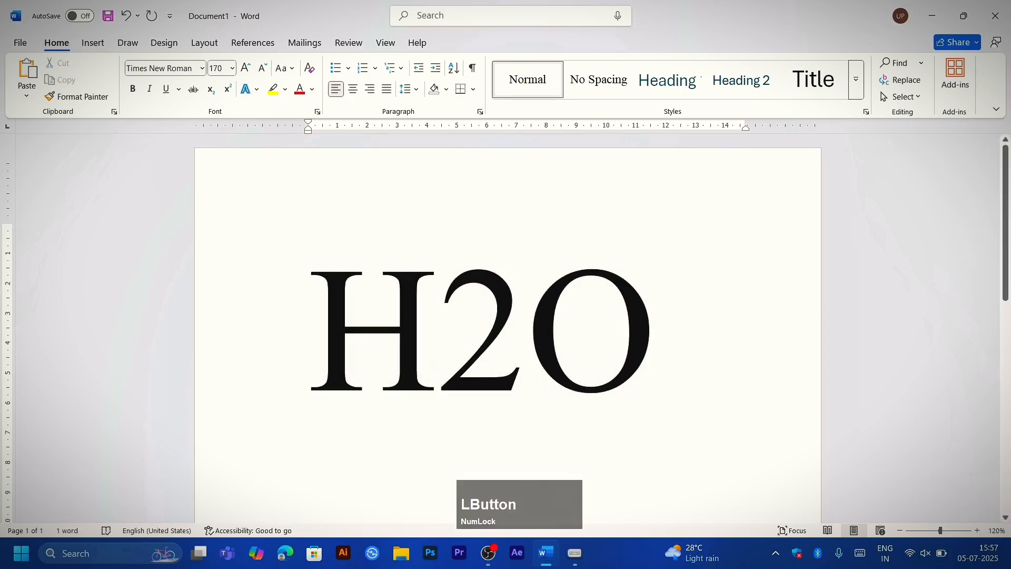
left_click_drag(526, 339, 466, 354)
left_click(514, 363)
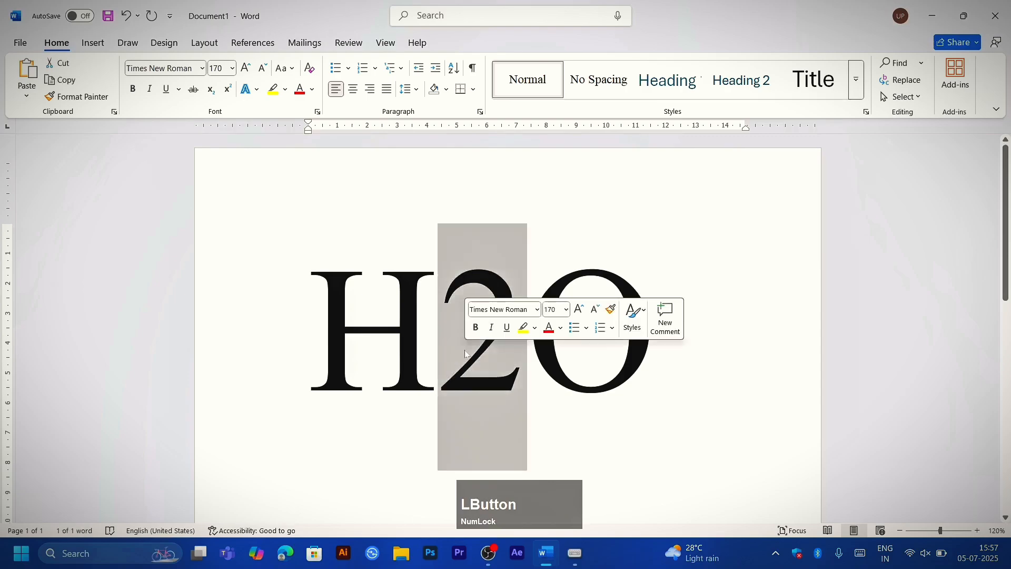
Step: Delete the O and the 2 from "H2O", keeping only the H
left_click(703, 326)
key("BackSpace")
key("BackSpace")
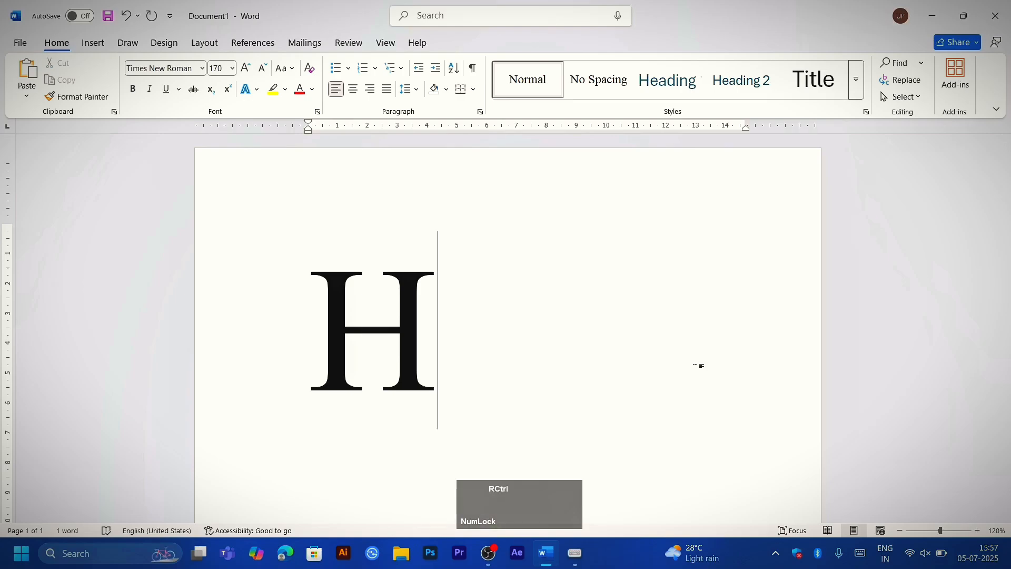
Step: Turn on subscript formatting and add a subscript 2 after the H
scroll(701, 365, "up", 1, "ctrl")
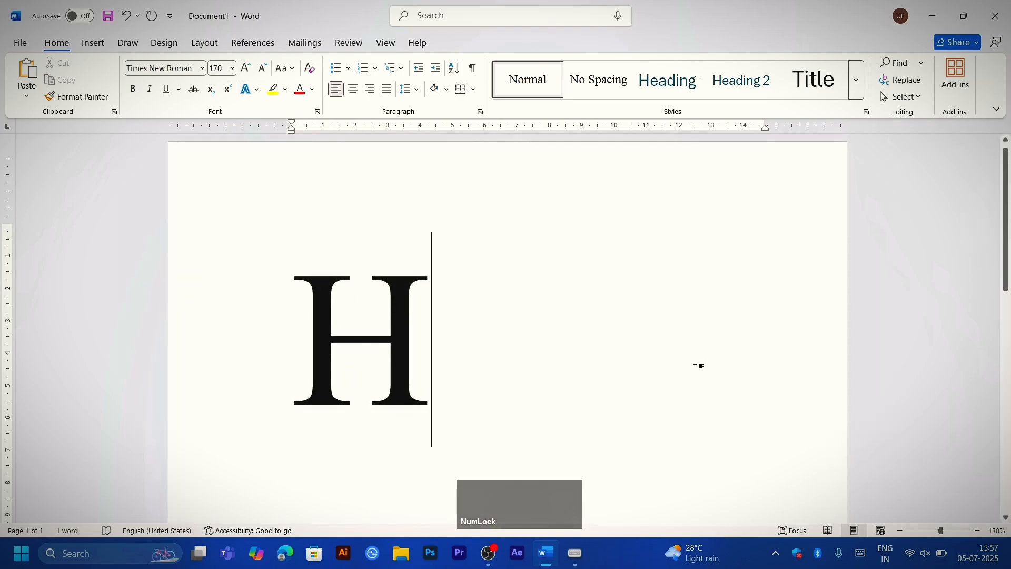
left_click(212, 91)
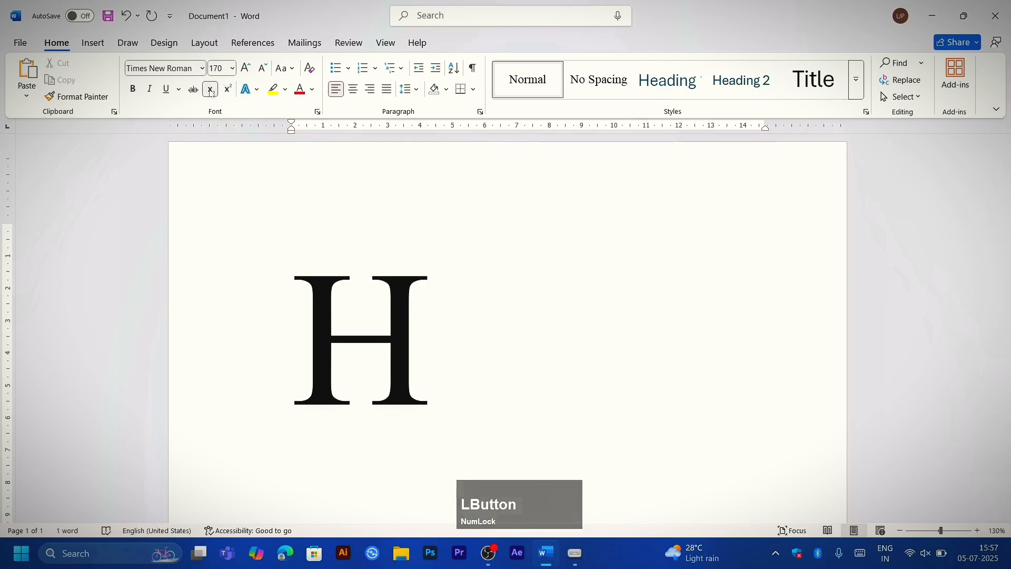
type("2")
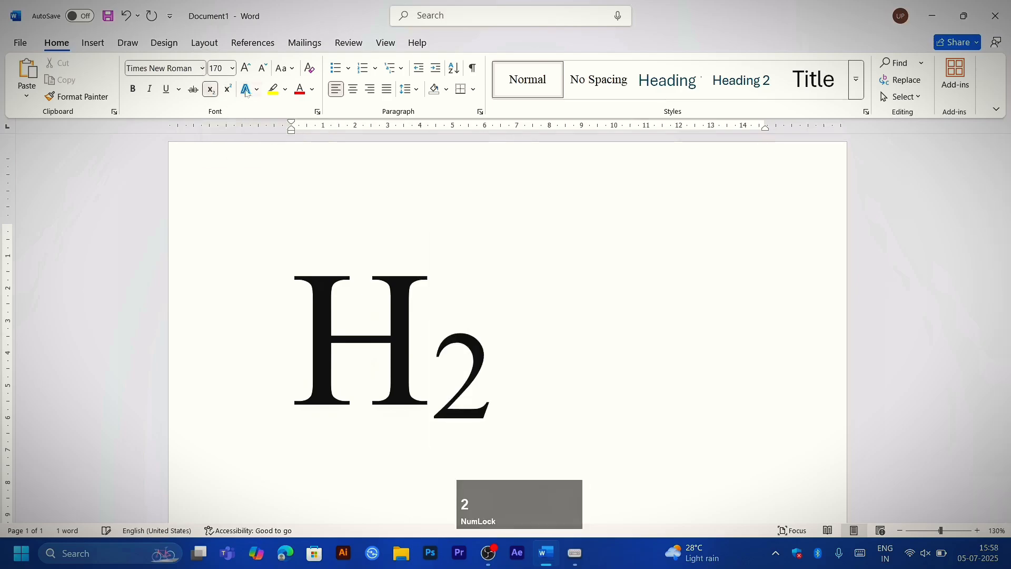
Step: Turn off subscript after the 2 and add a normal-size O to complete H2O
scroll(246, 93, "up", 1)
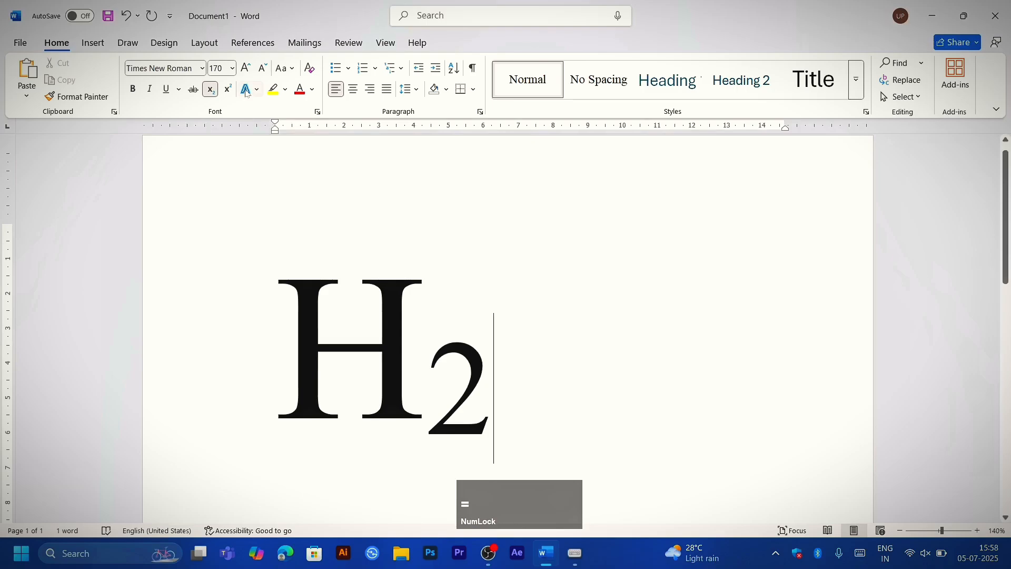
key("ctrl+equal")
left_click(212, 90)
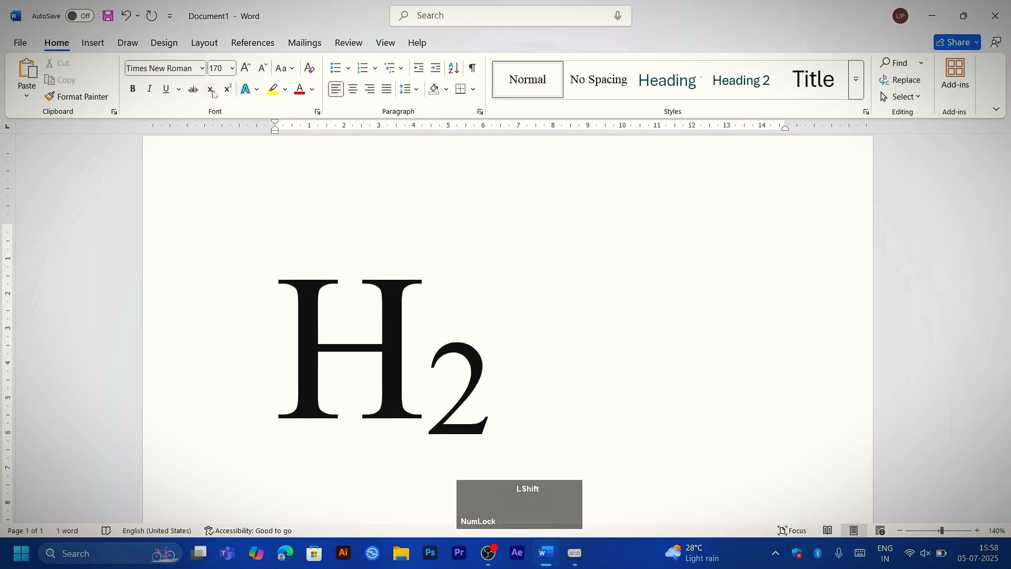
type("O")
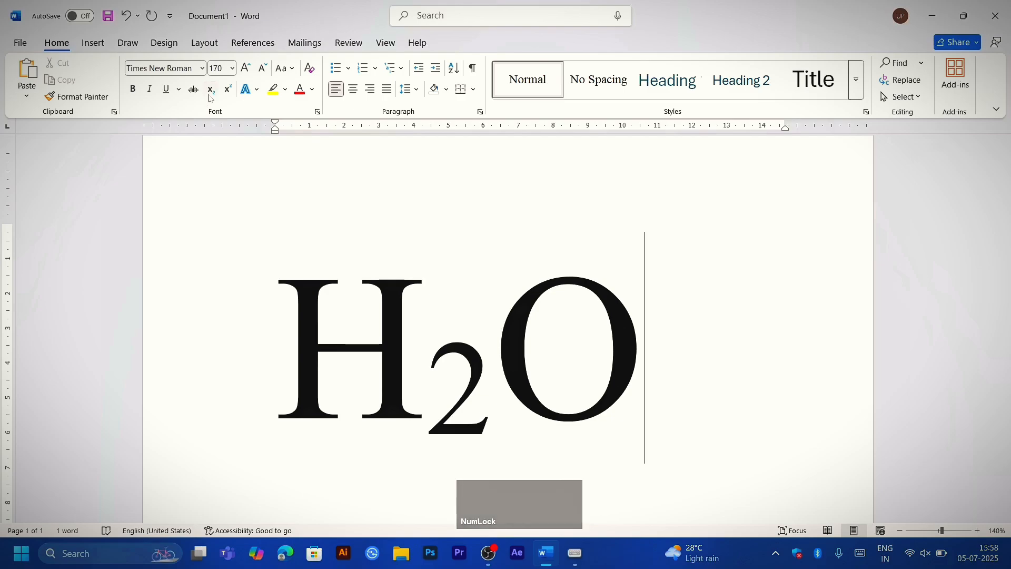
left_click(646, 349)
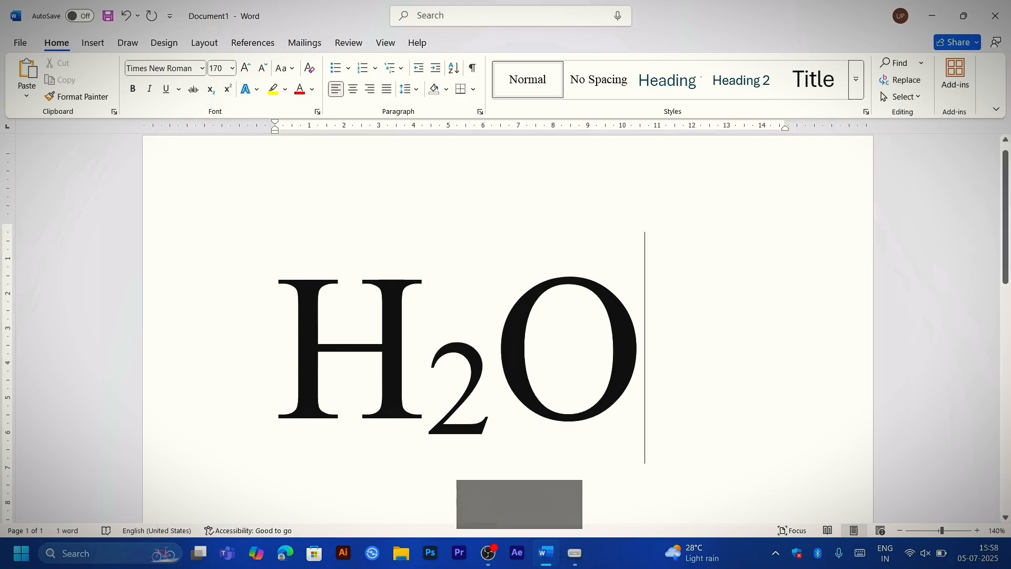
Step: Clear the H2O text and enter a fresh capital H
key("BackSpace")
key("BackSpace")
key("BackSpace")
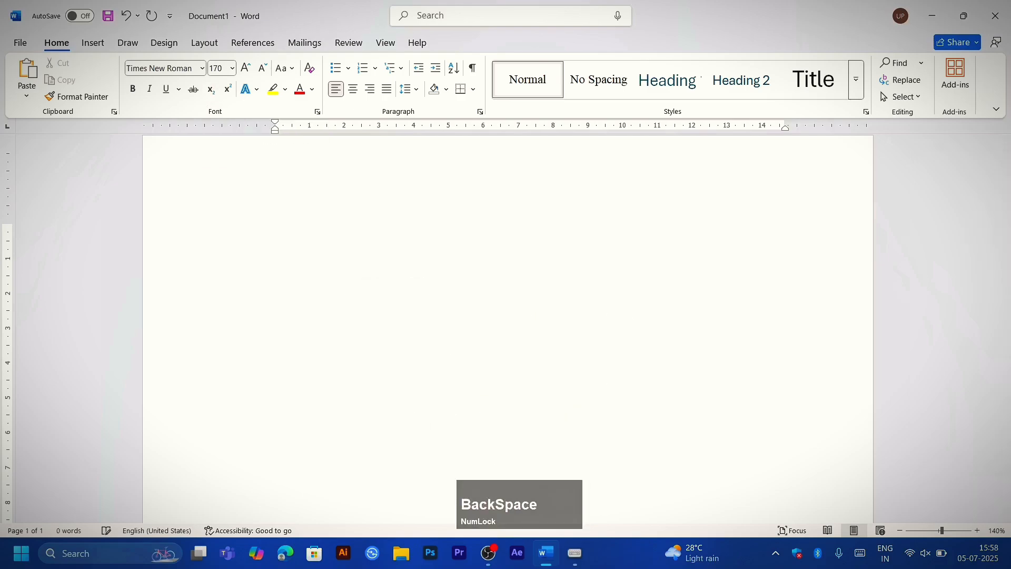
type("H")
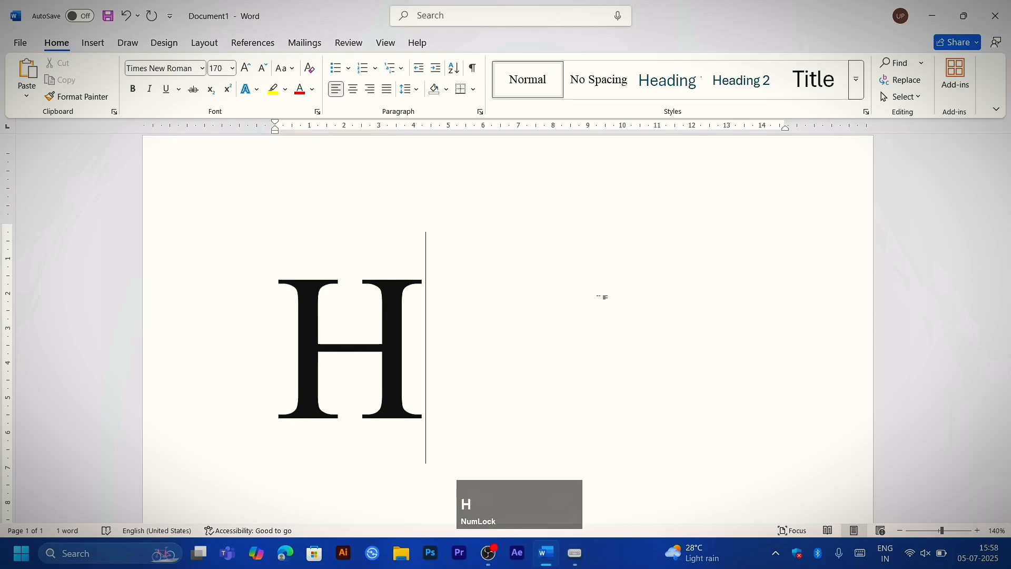
key("BackSpace")
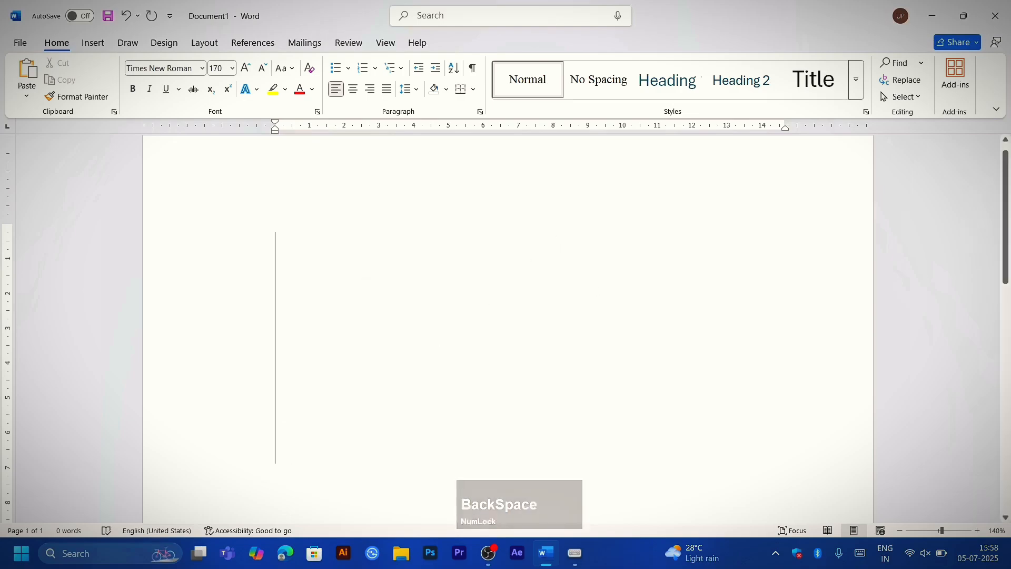
type("H")
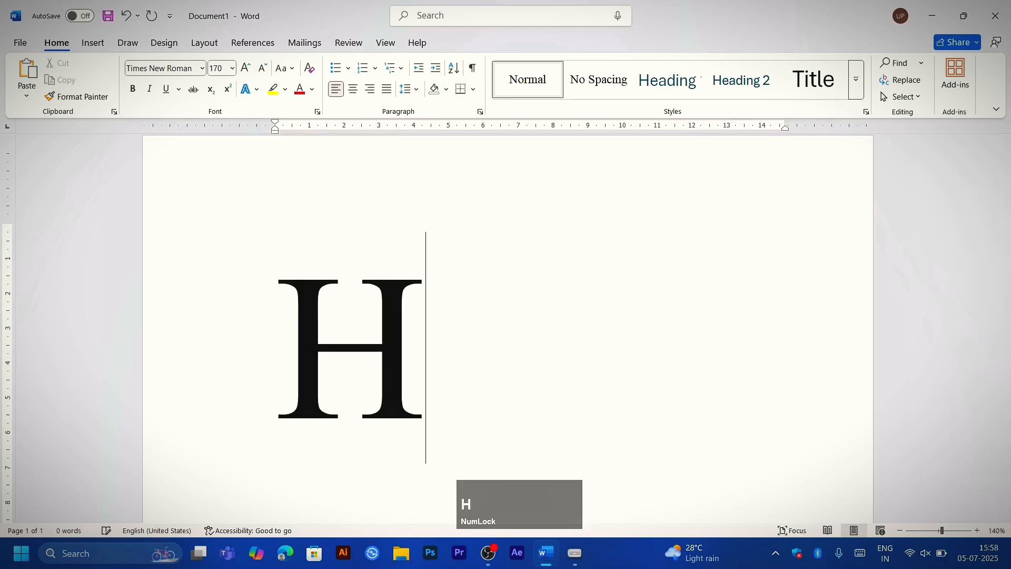
Step: Complete the formula after the H with a subscript 2 and a normal O
scroll(508, 326, "down", 3, "ctrl")
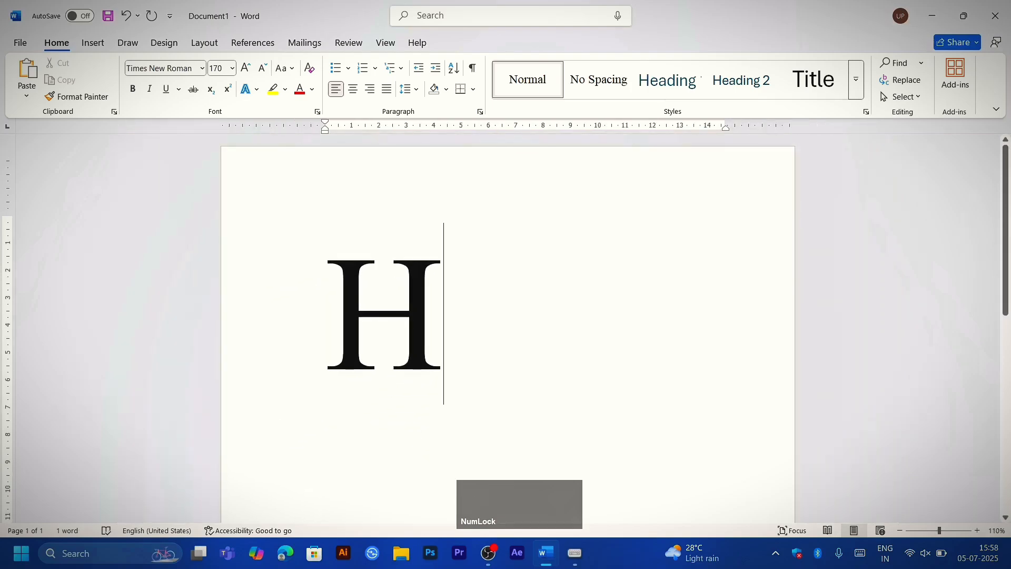
key("ctrl+shift+equal")
key("shift")
key("ctrl+equal")
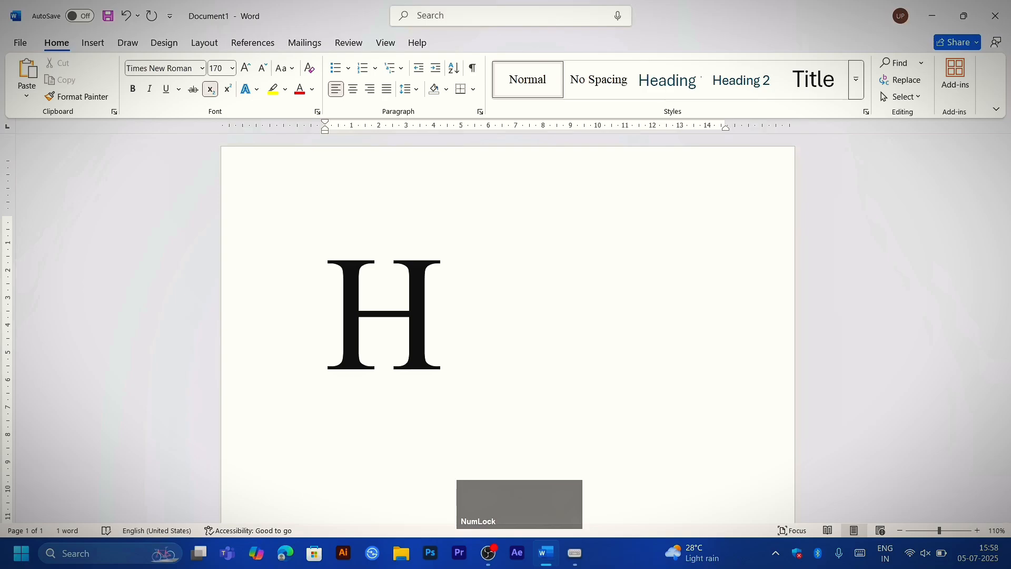
key("ctrl+equal")
key("ctrl+equal")
type("2")
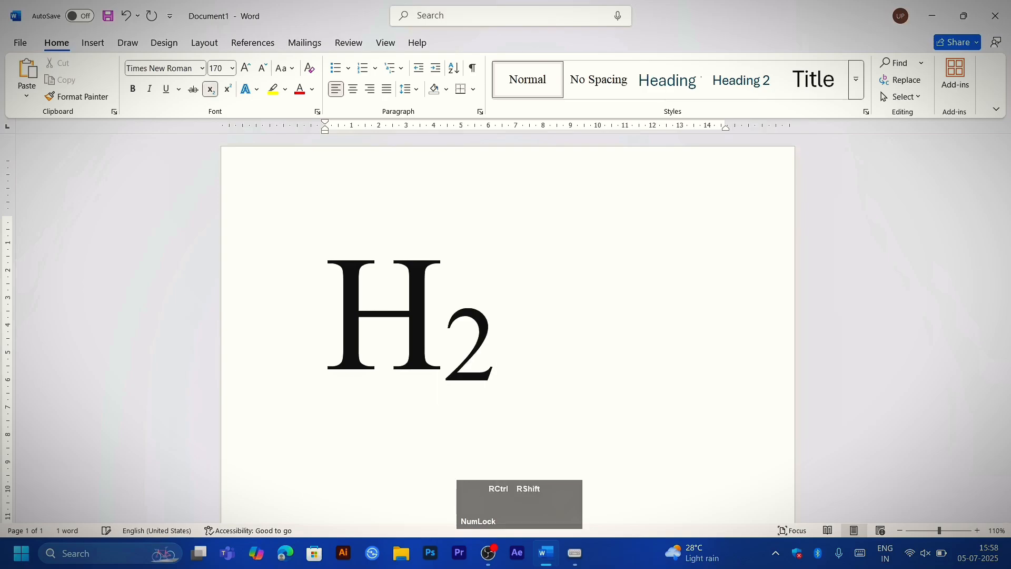
key("ctrl+equal")
type("O")
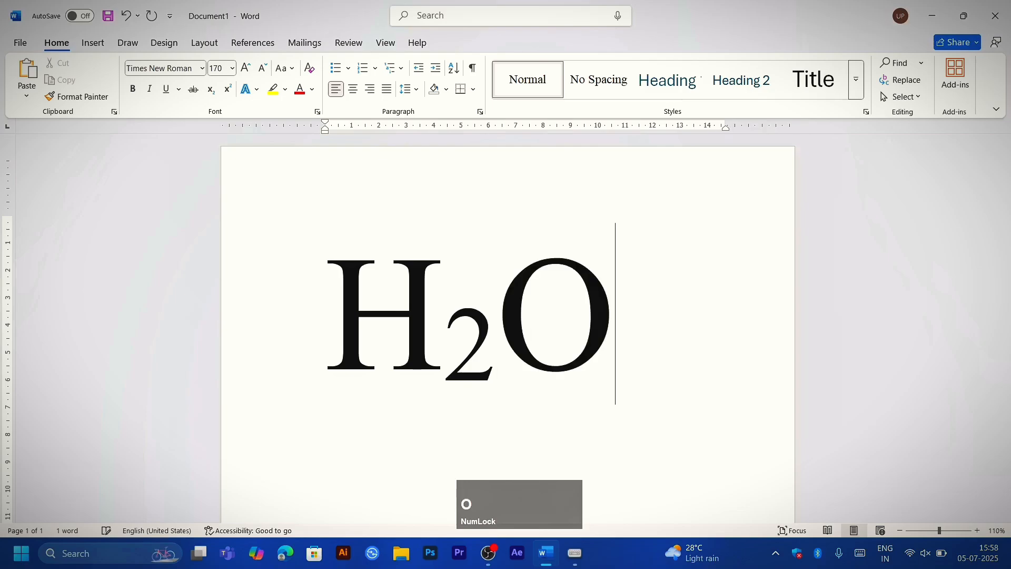
Step: Remove the O from H2O, try several extra subscript 2s after the H, and delete the extras
key("BackSpace")
key("BackSpace")
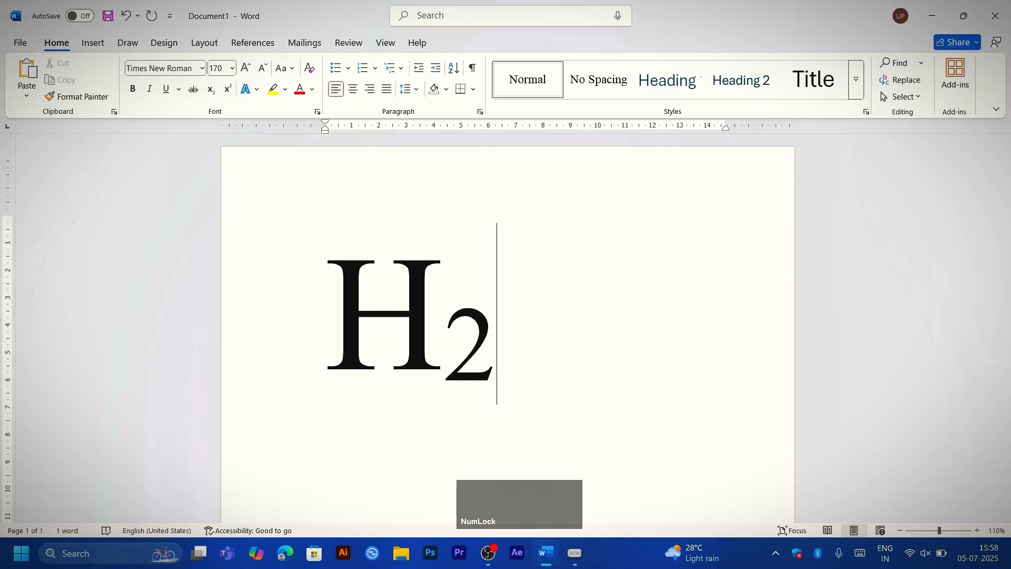
type("22222")
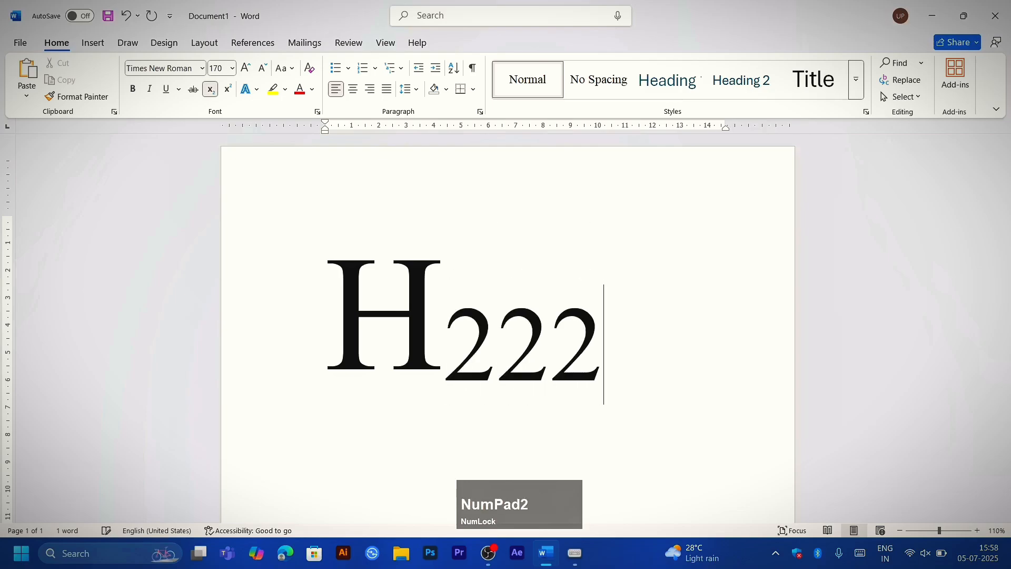
key("BackSpace")
key("BackSpace")
key("BackSpace")
key("BackSpace")
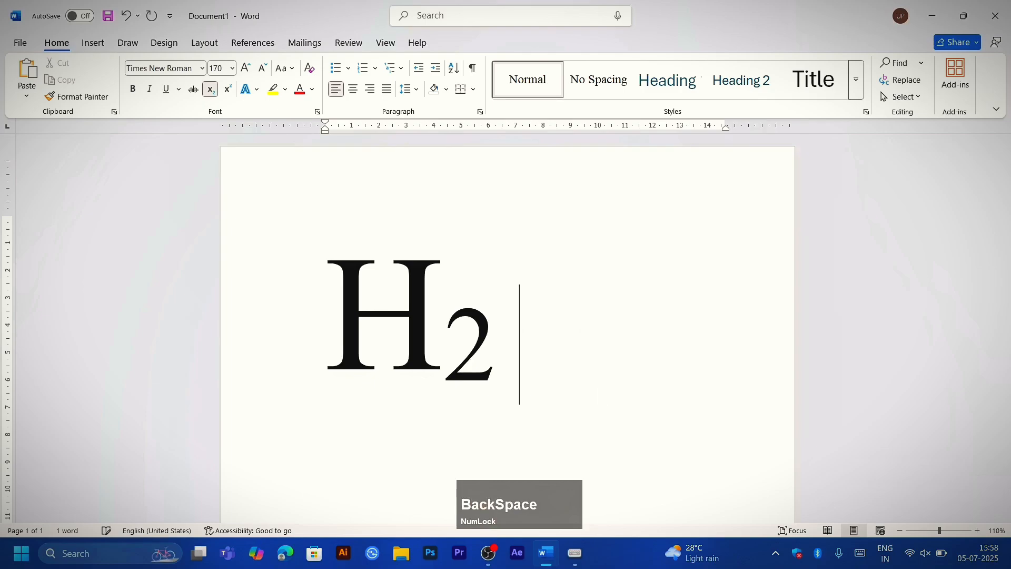
Step: Turn subscript off after the single 2 and add the O again as normal text
key("ctrl+equal")
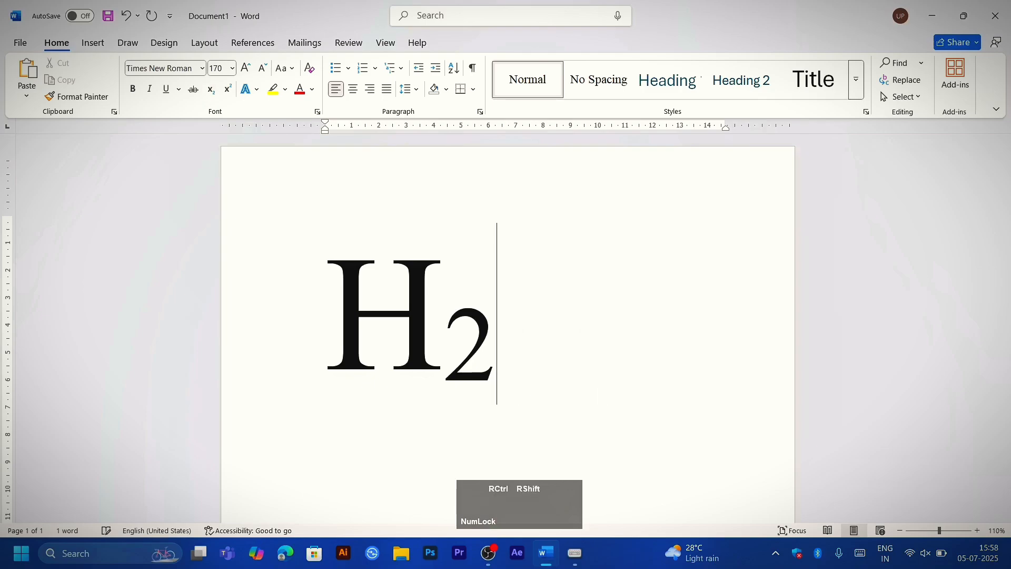
type("O")
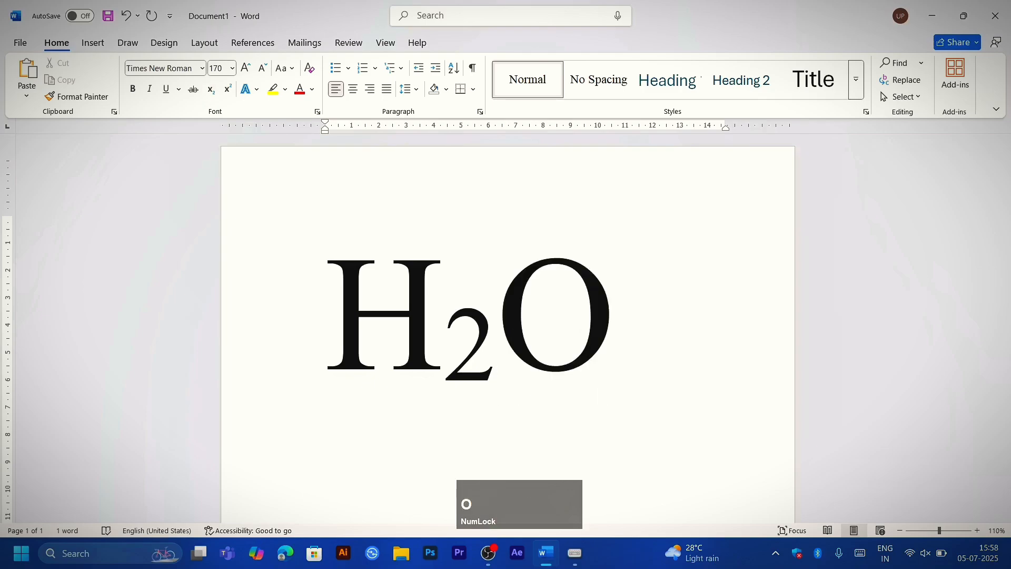
Step: Replace the H2O formula with a 5 followed by a superscript 2
key("BackSpace")
key("BackSpace")
key("BackSpace")
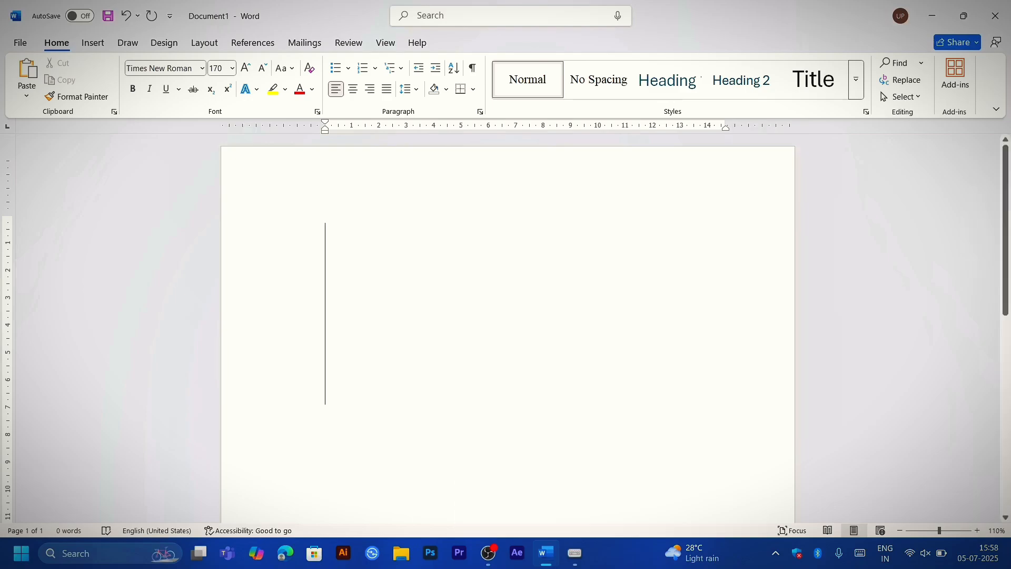
type("52")
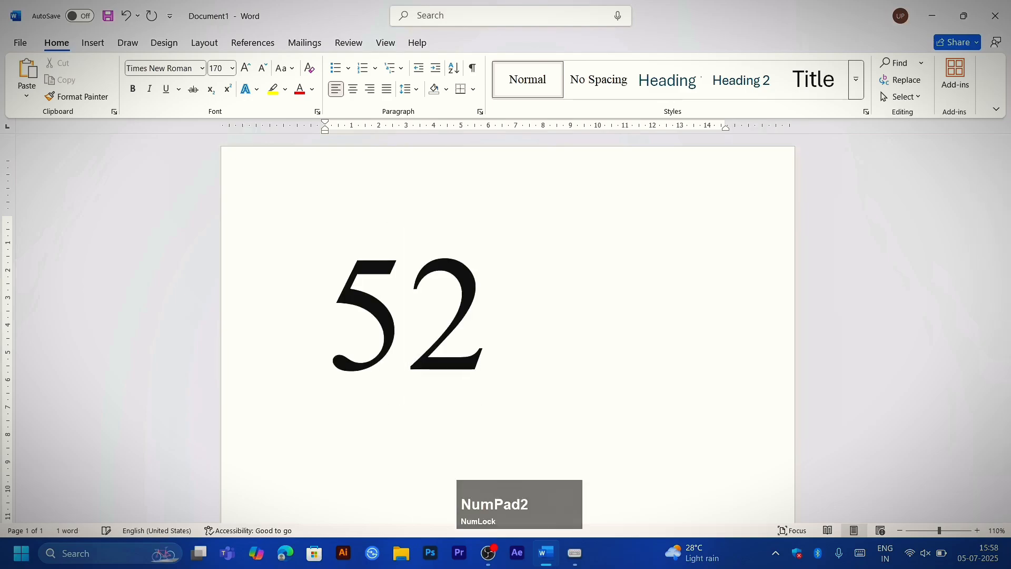
key("BackSpace")
key("ctrl+shift")
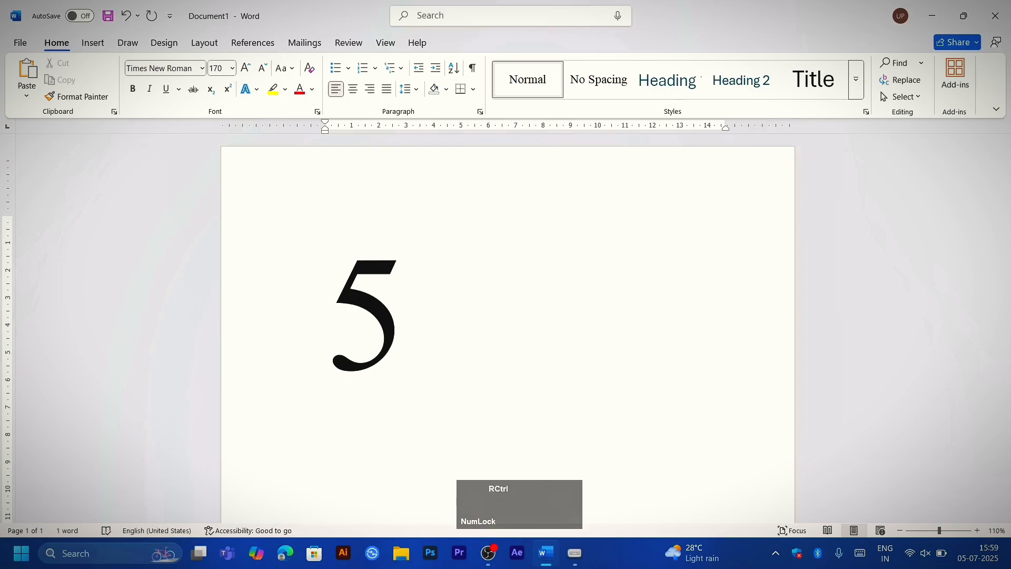
key("ctrl+shift+equal")
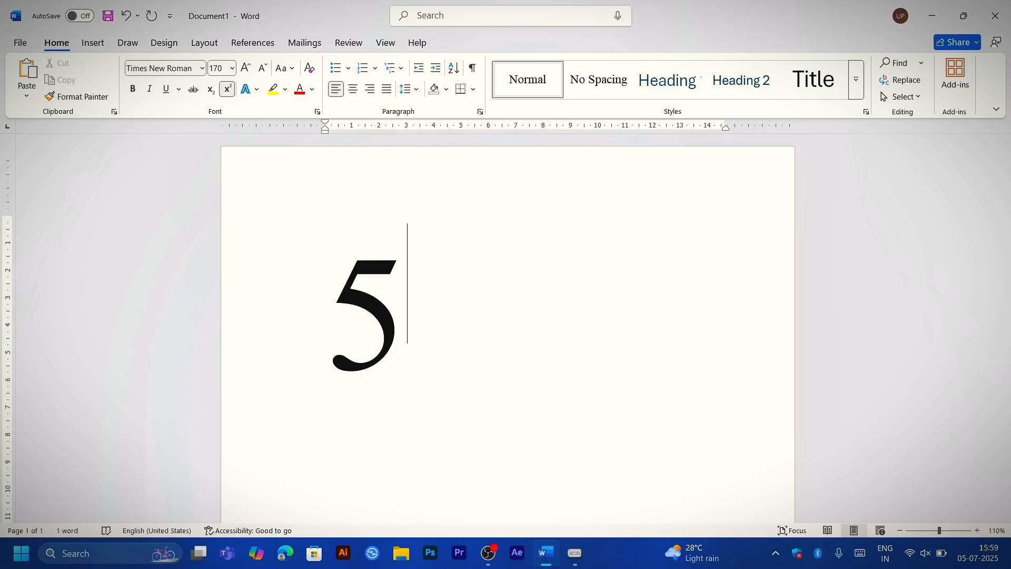
type("2")
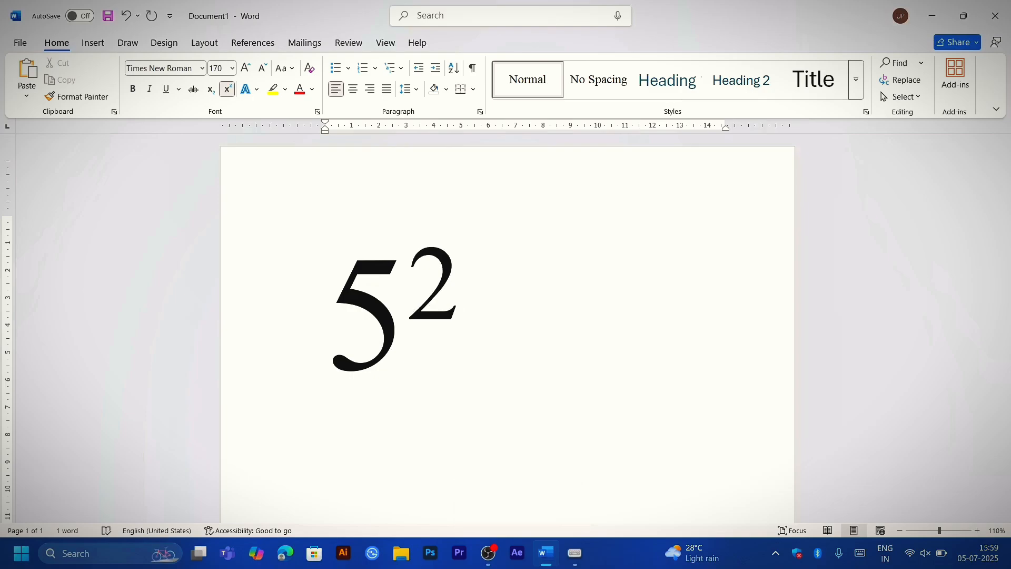
Step: Delete the superscript 2 and toggle superscript formatting on and off repeatedly after the 5
key("BackSpace")
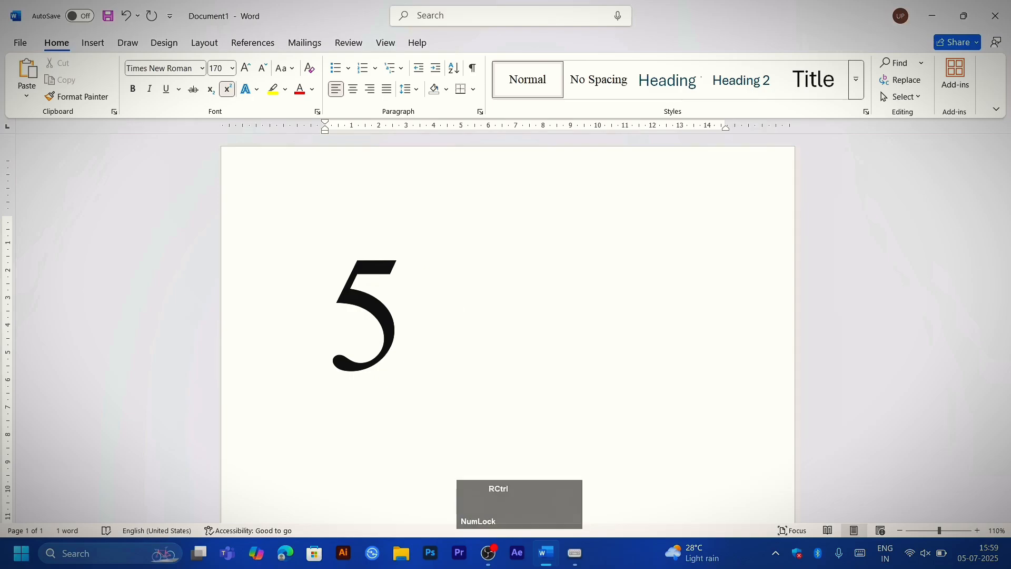
key("ctrl+shift+equal")
key("ctrl+shift+equal")
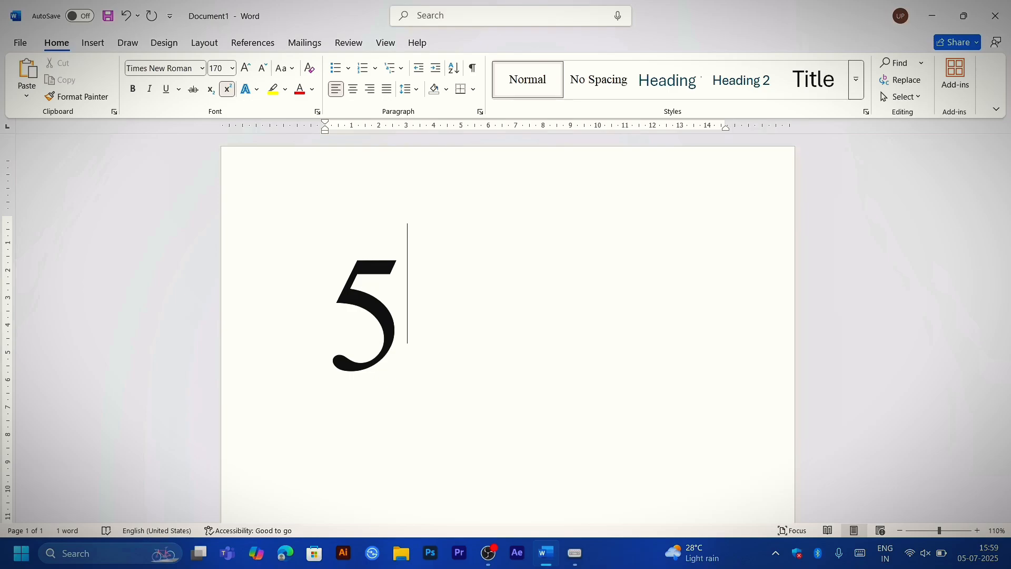
key("ctrl+shift+equal")
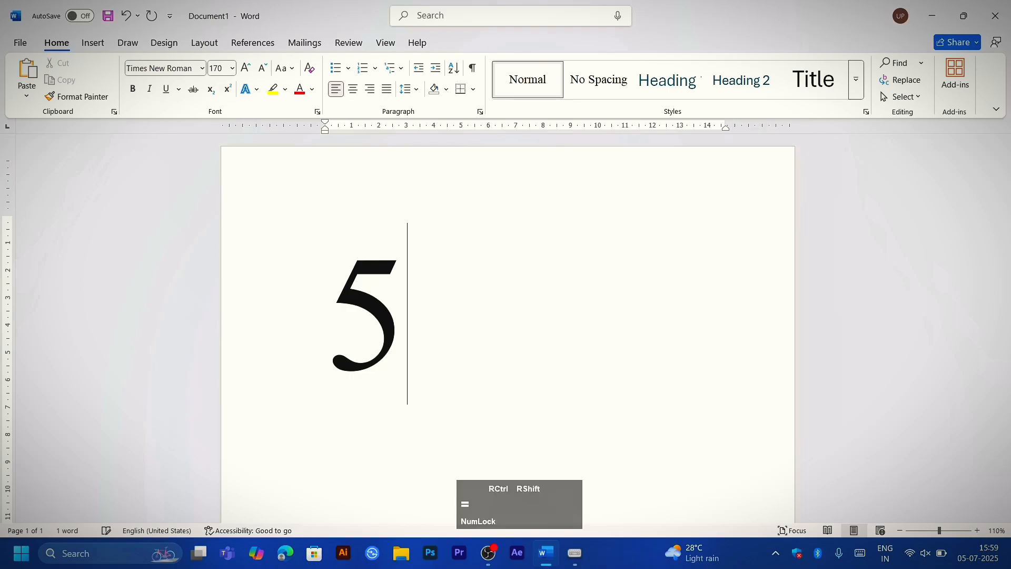
key("ctrl+shift+equal")
key("ctrl+shift+equal")
key("ctrl+shift+equal")
Step: Empty the document and reduce the font size to 26 pt
key("BackSpace")
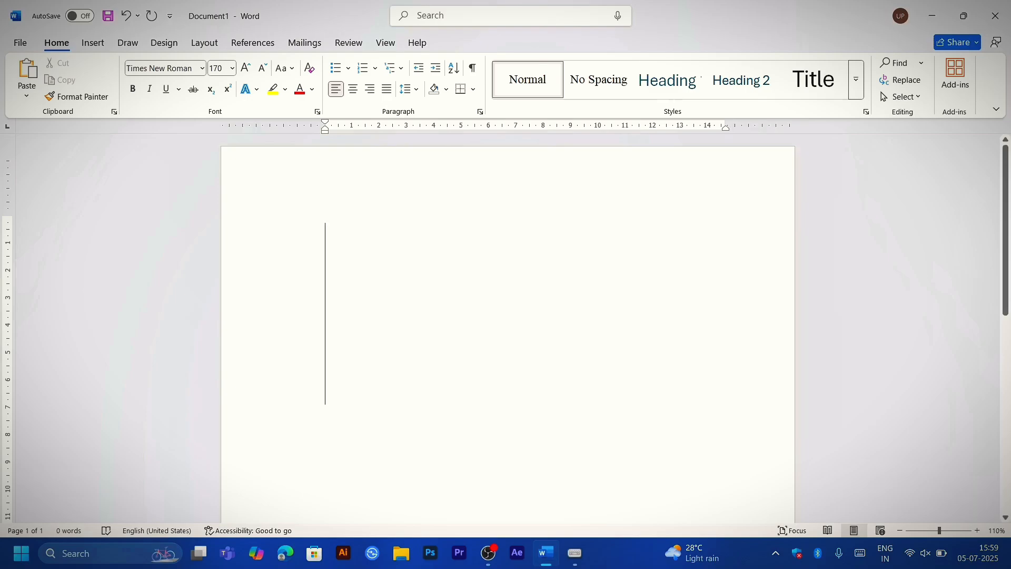
type("=")
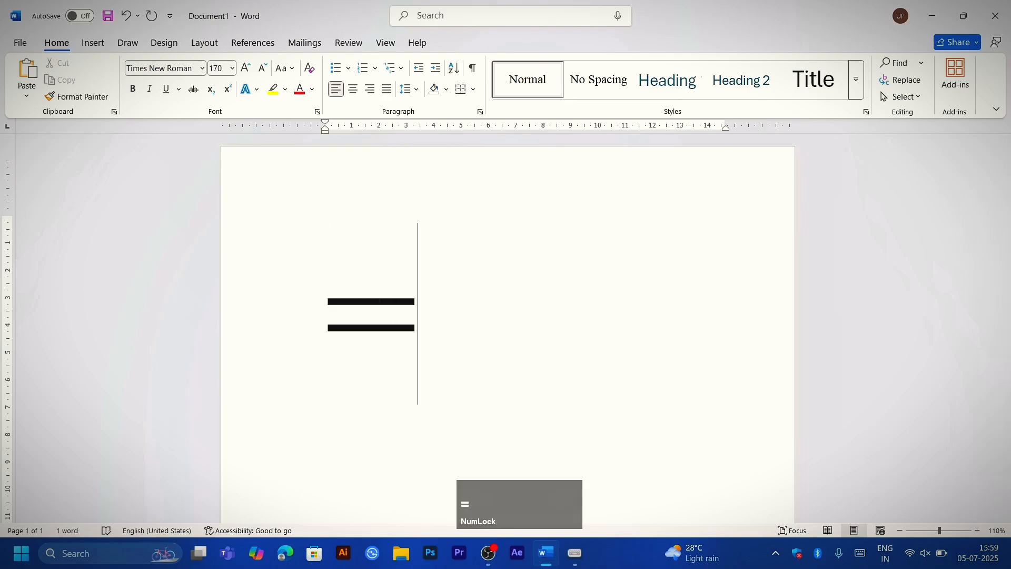
key("BackSpace")
key("ctrl+shift+comma")
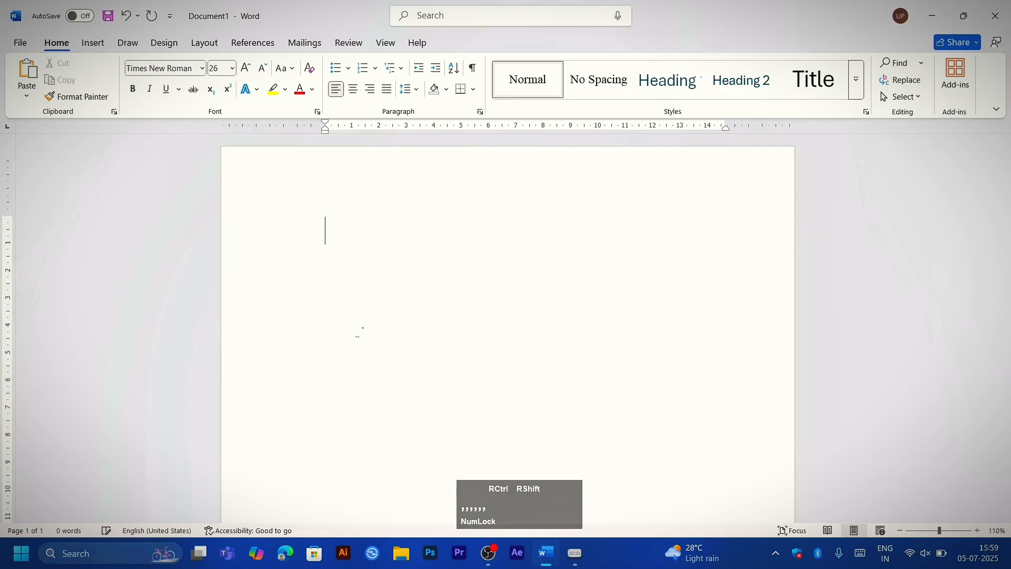
Step: Generate sample text with the formula =rand(50,25)
type("=rand")
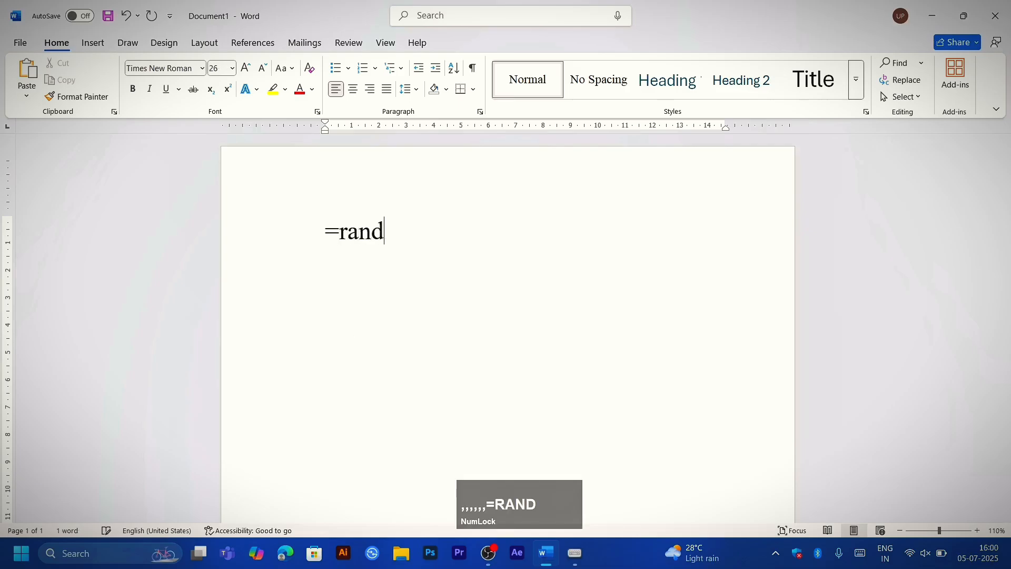
type("(50,25)")
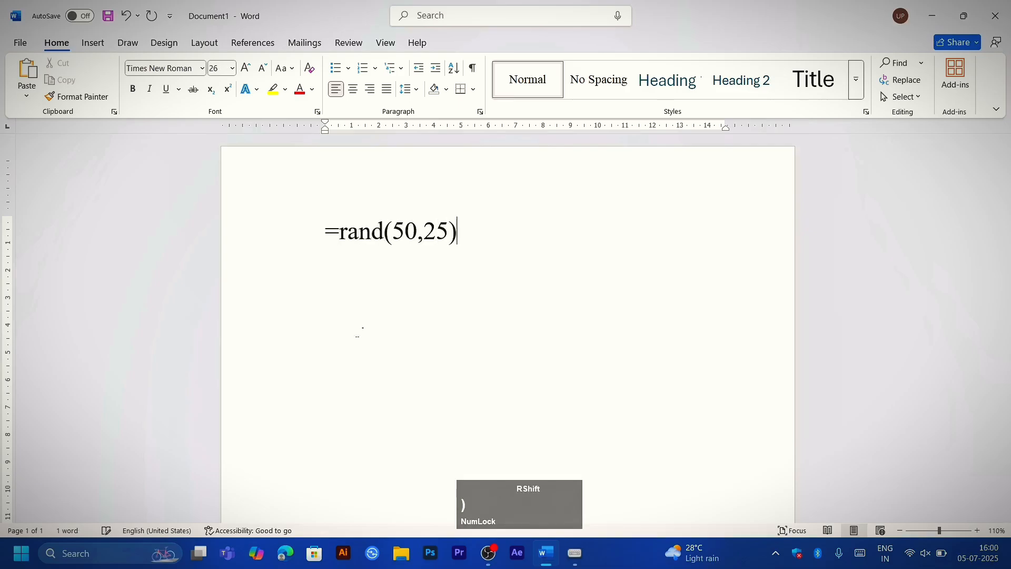
key("Return")
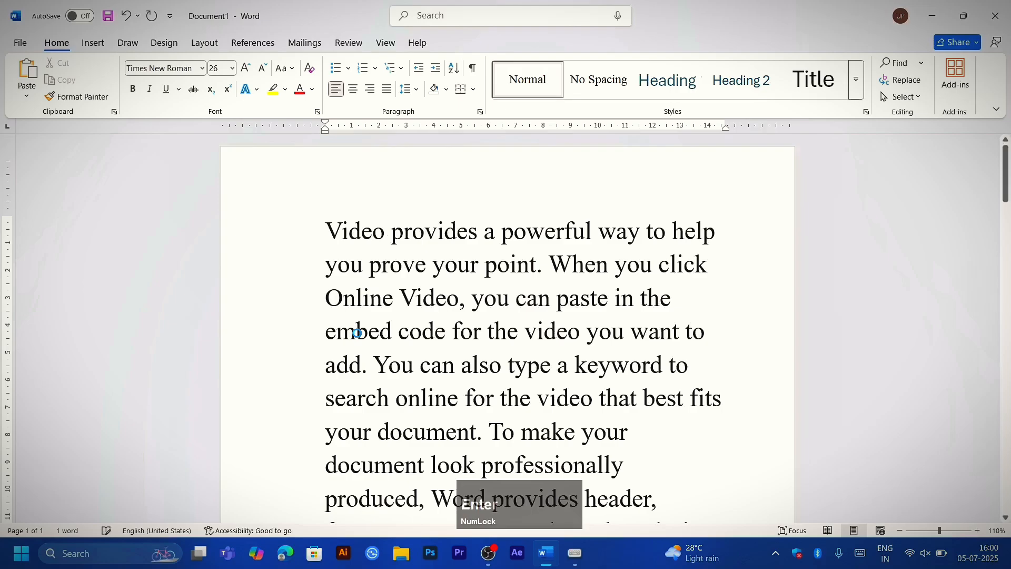
Step: Select the whole generated text, clear the selection, and look through its last pages
key("ctrl+a")
left_click(447, 371)
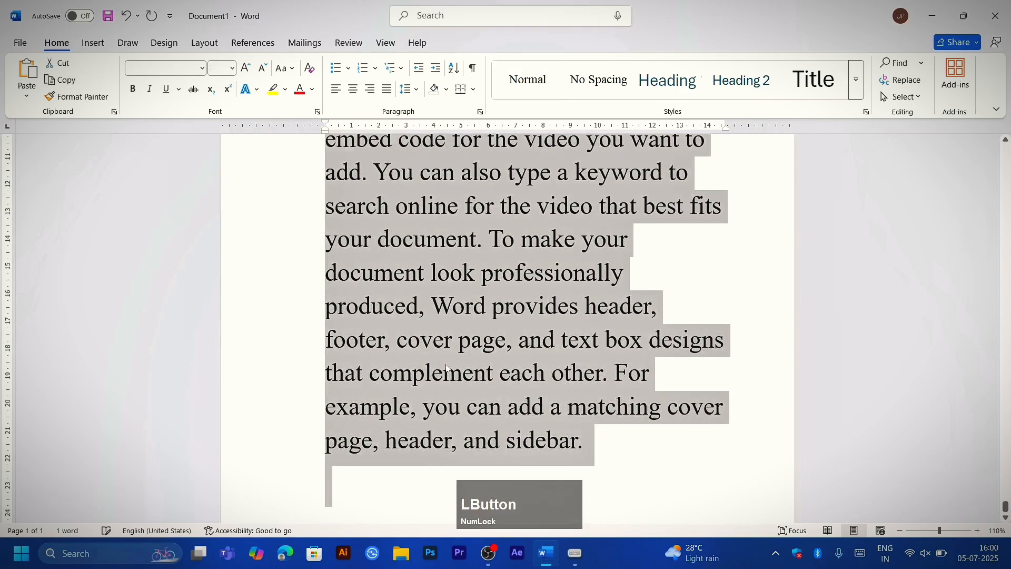
scroll(448, 372, "up", 10)
scroll(506, 327, "up", 15)
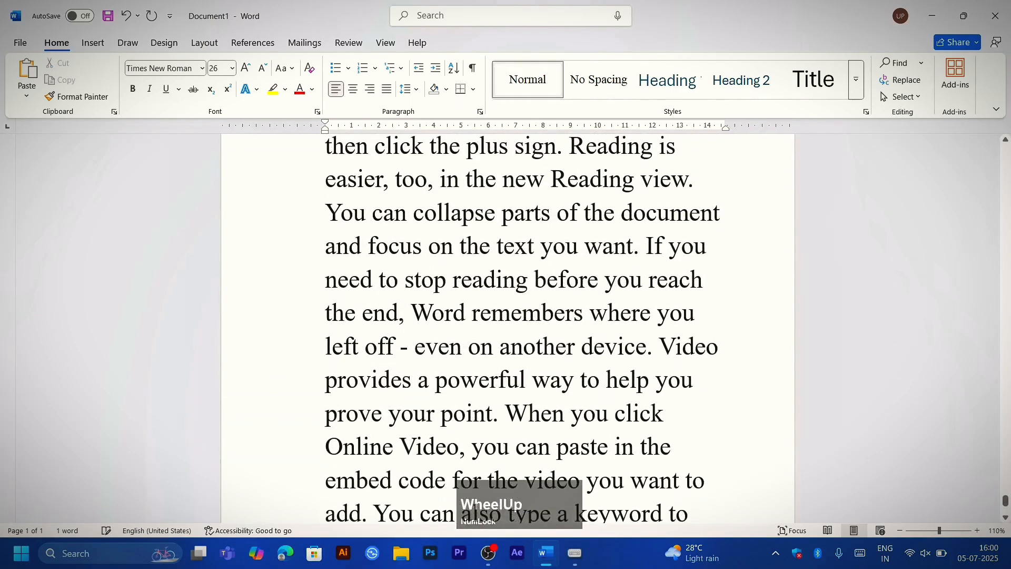
scroll(505, 327, "up", 15)
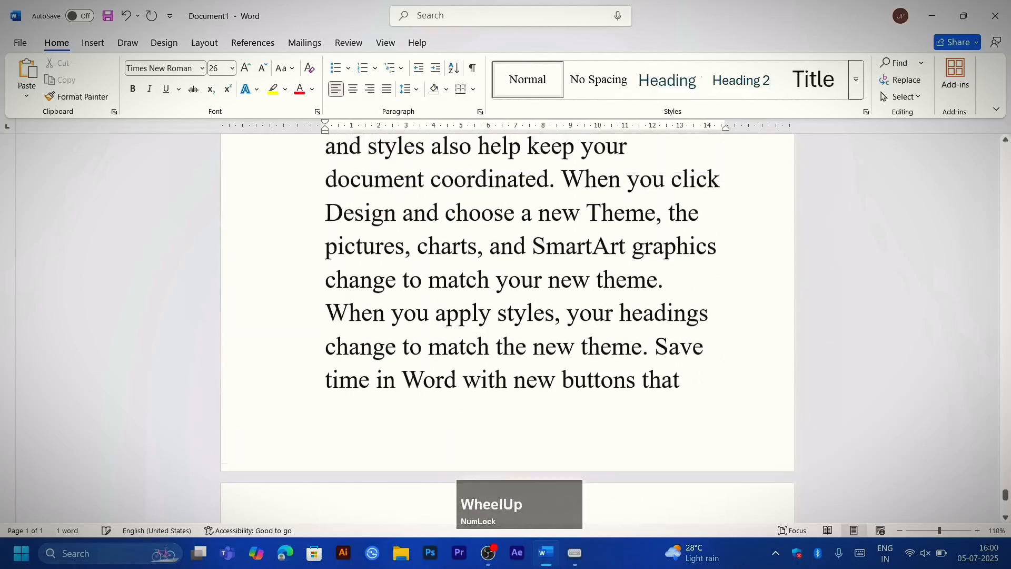
scroll(282, 361, "up", 15)
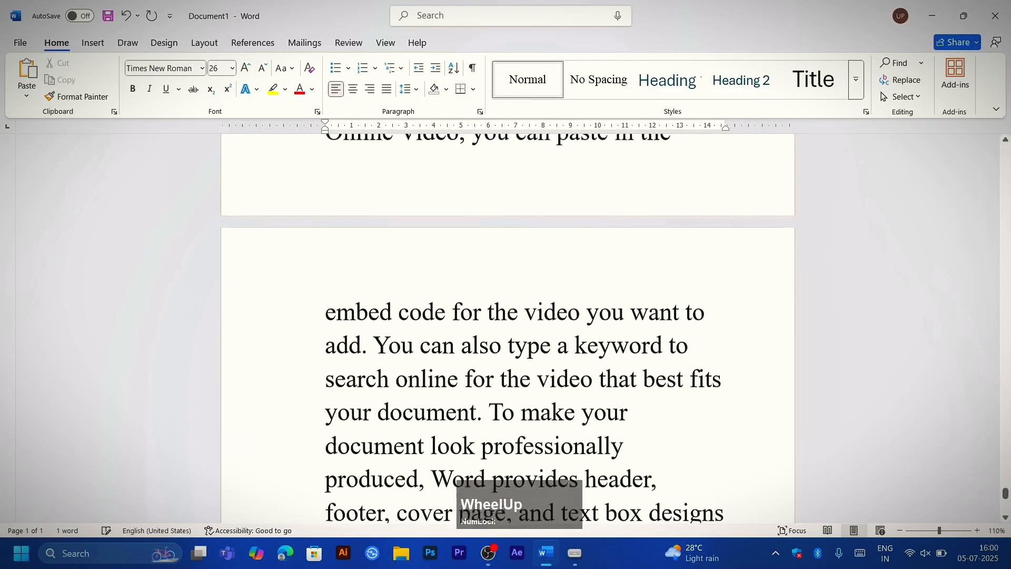
scroll(505, 327, "up", 15)
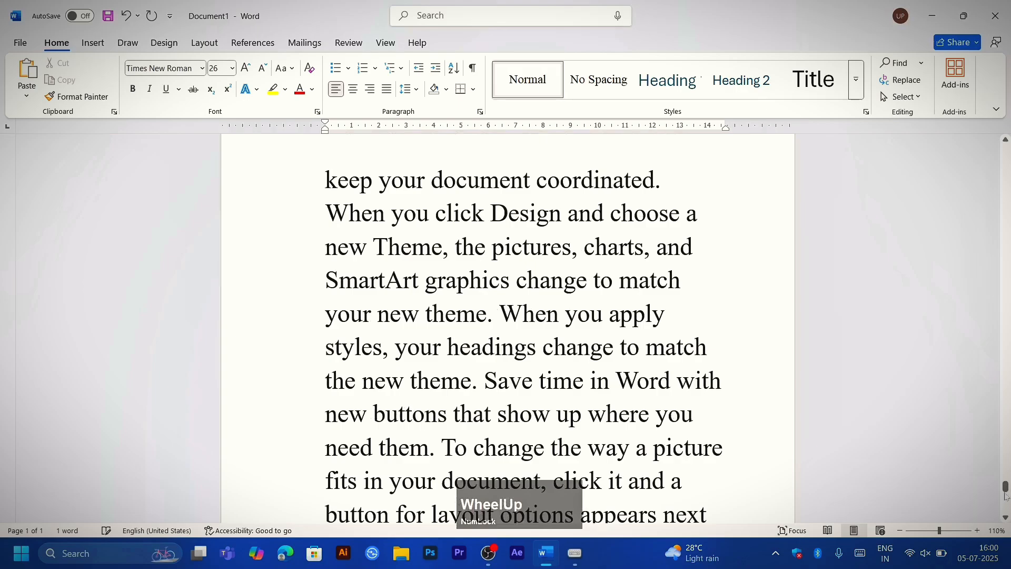
left_click(1006, 496)
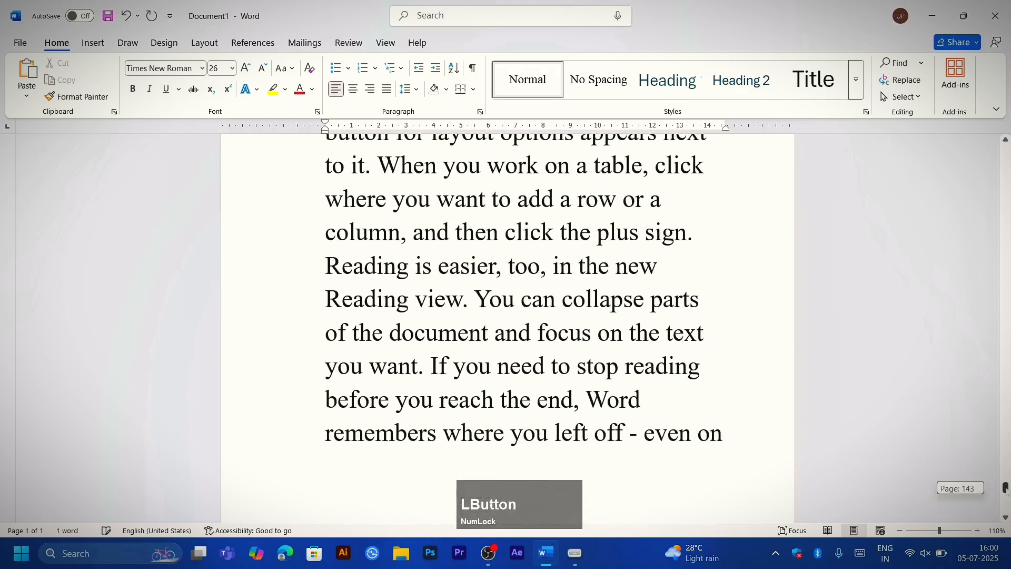
left_click_drag(1006, 490, 1005, 516)
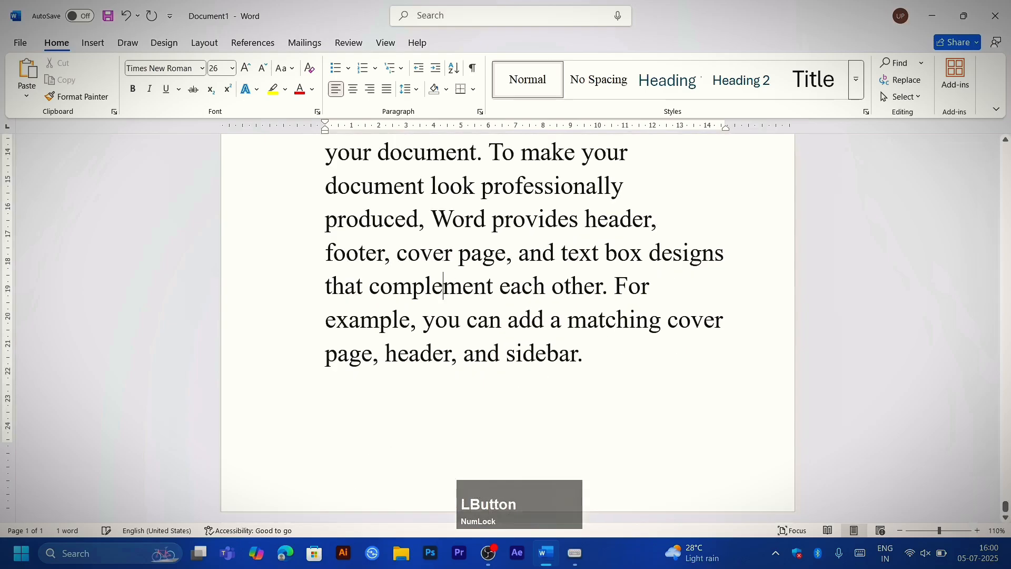
scroll(508, 316, "up", 3)
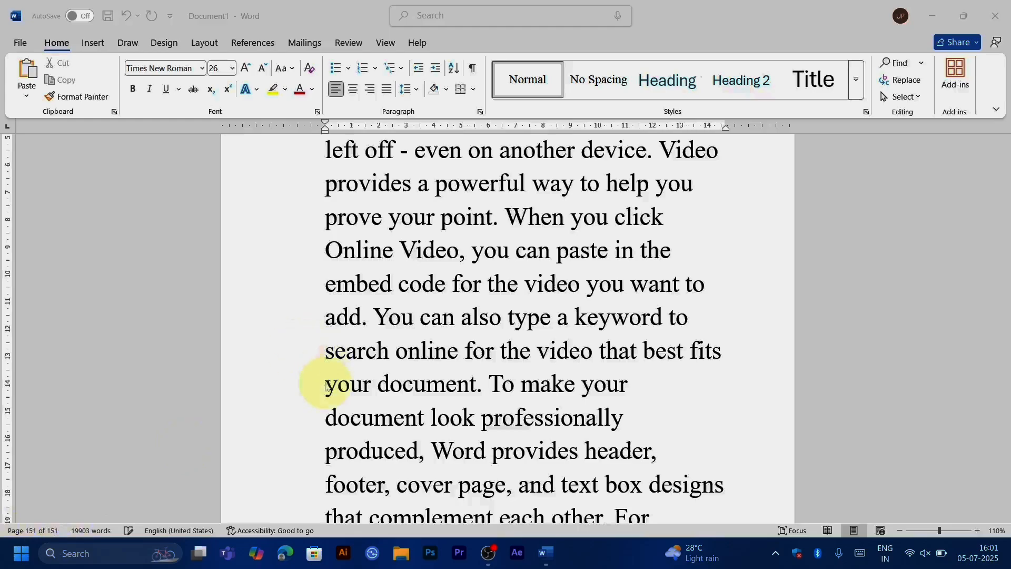
Step: Add blank paragraphs after the document's final sentence so the cursor sits on a new page
scroll(326, 387, "up", 3)
scroll(327, 387, "down", 1)
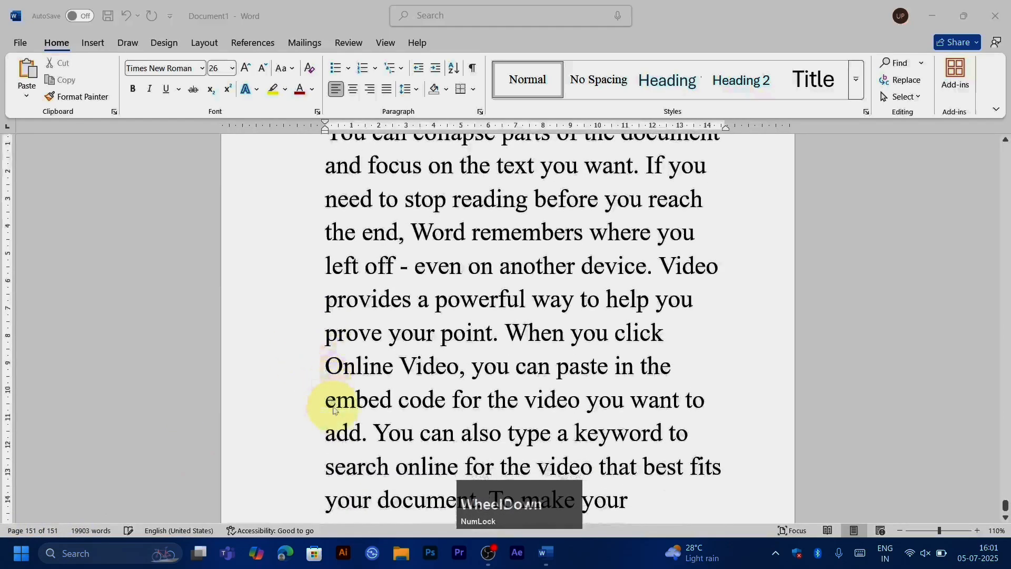
scroll(333, 410, "down", 4)
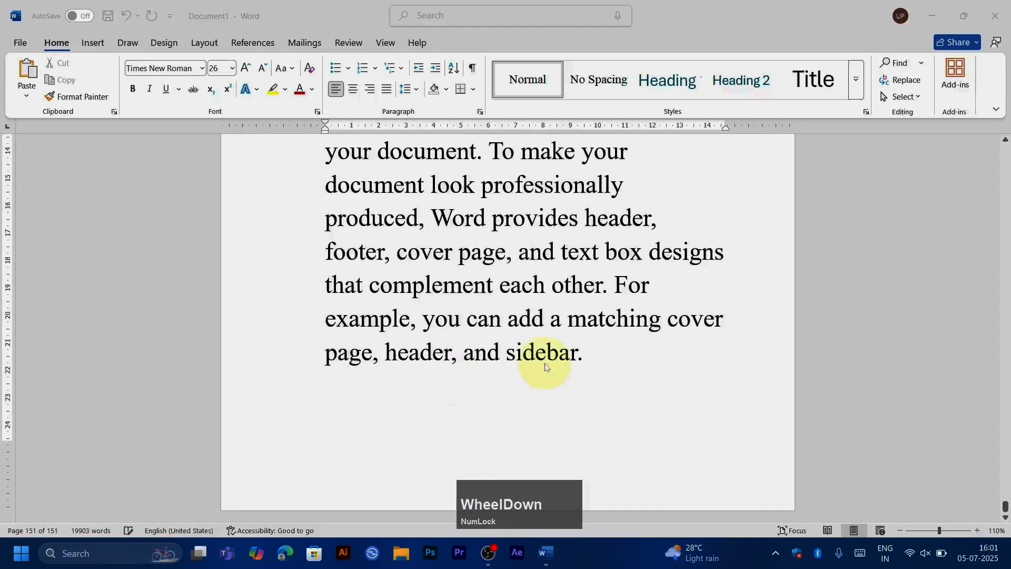
left_click(584, 353)
key("Return")
key("Return")
key("Return")
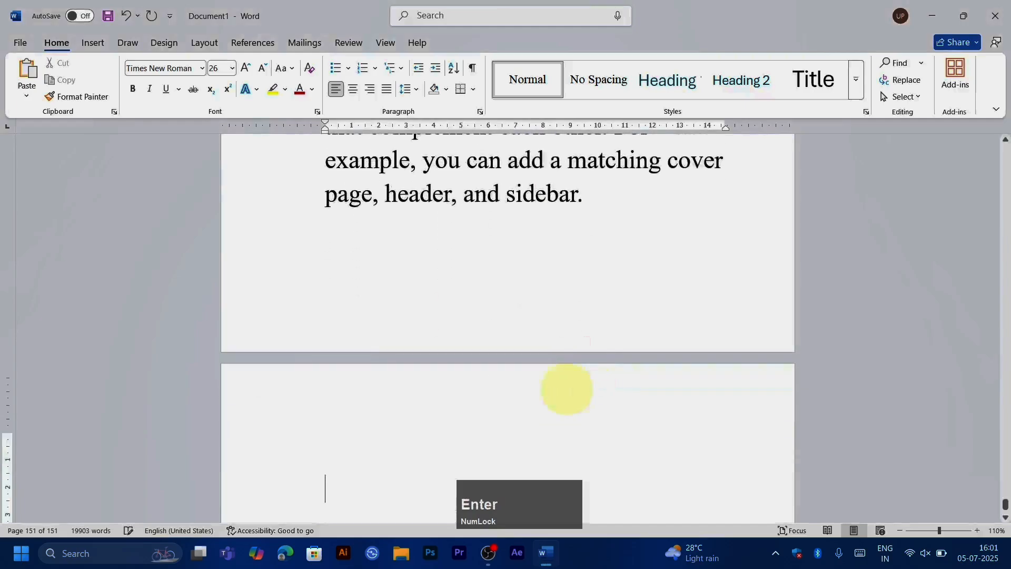
Step: Use Go To to jump to line 15 and line 150 of the document, and close the dialog
scroll(366, 497, "up", 2)
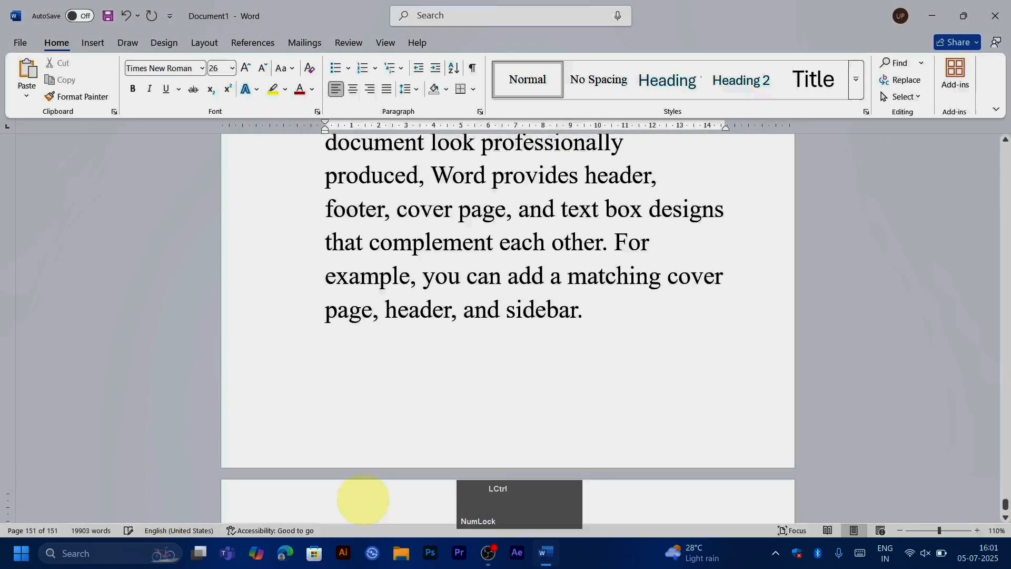
key("ctrl+g")
type("15")
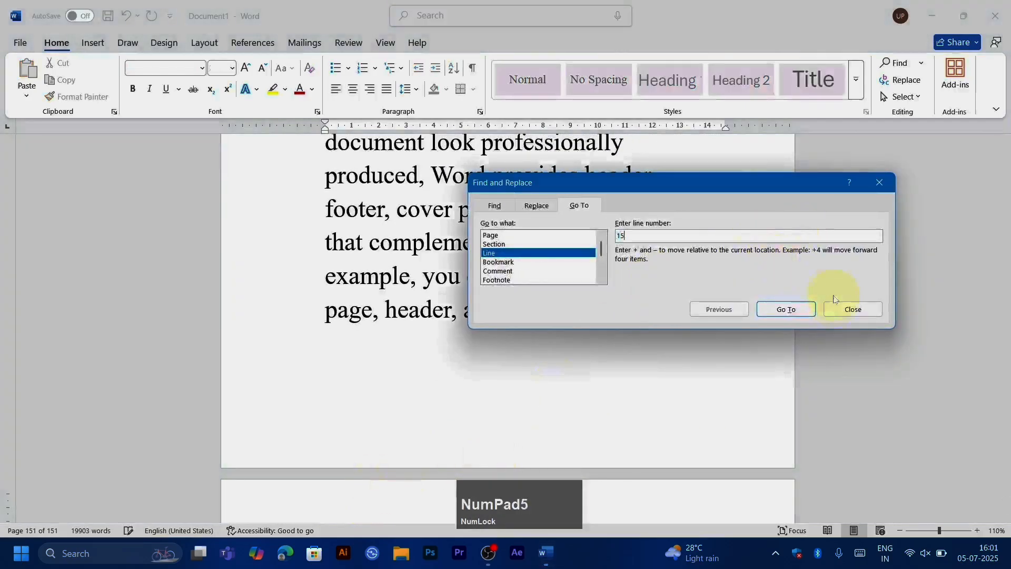
left_click(786, 309)
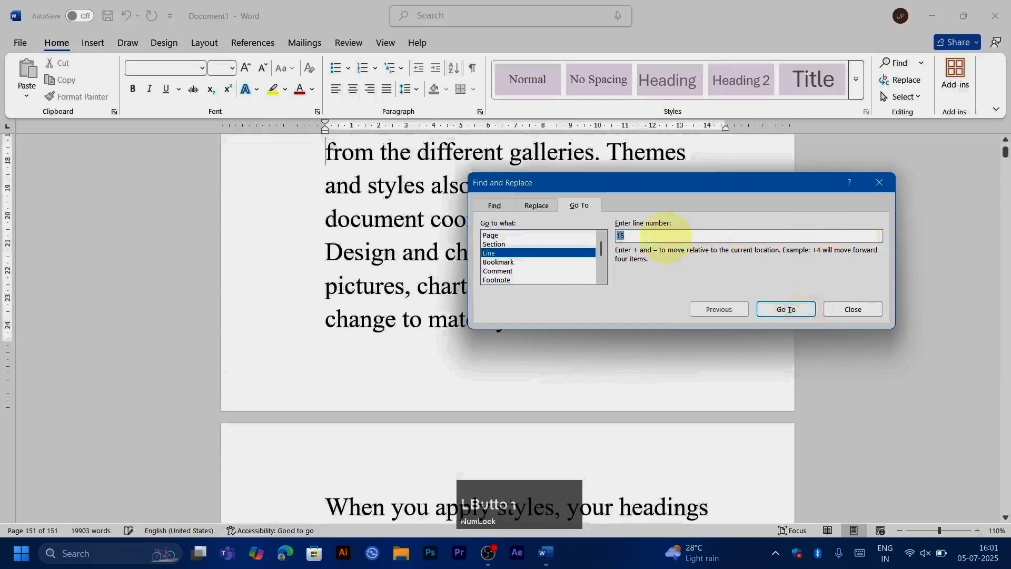
type("150")
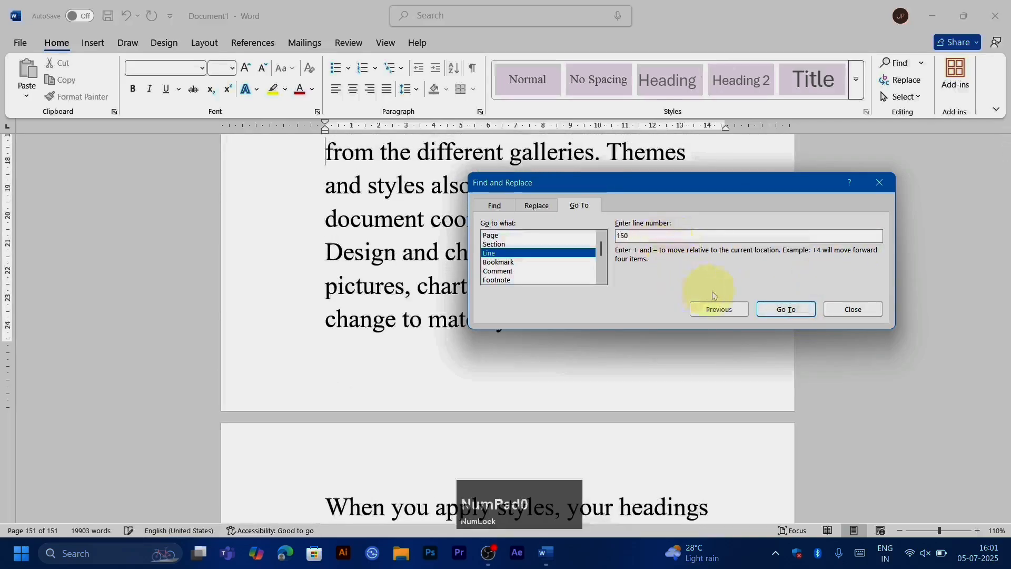
left_click(782, 310)
left_click(879, 183)
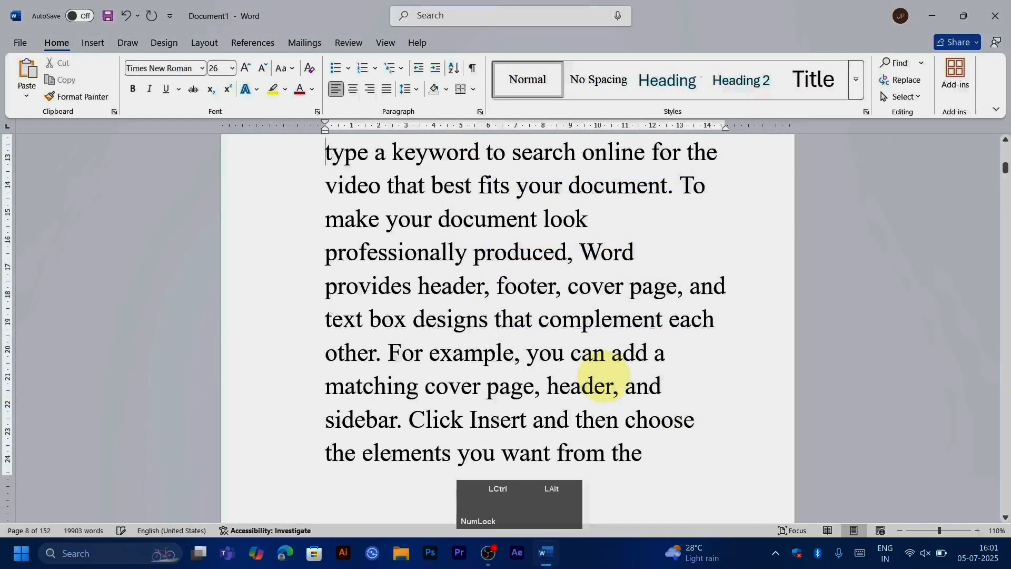
Step: Split the document window into two panes and go to line 15 in the upper pane
key("ctrl+alt+s")
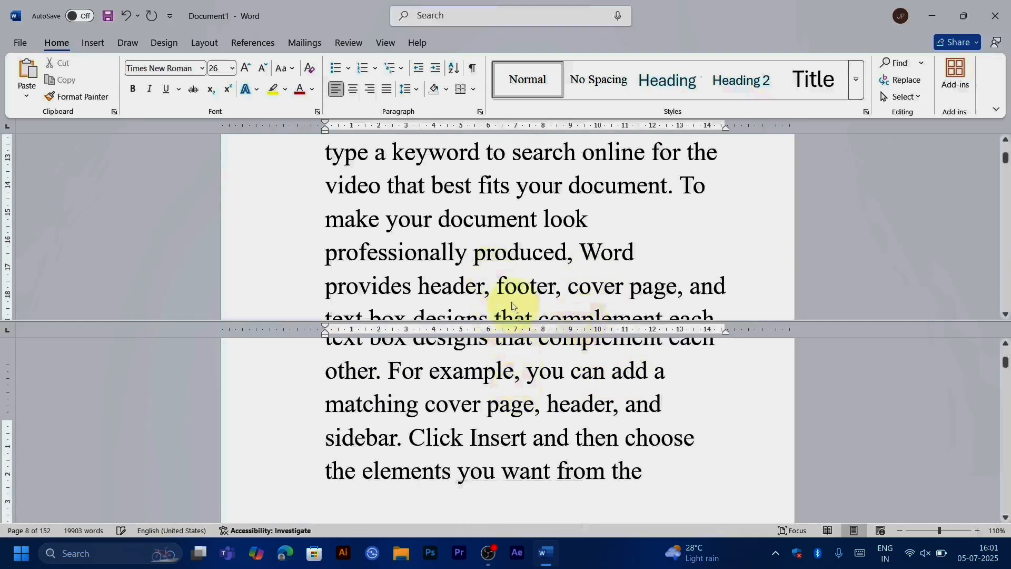
left_click(523, 224)
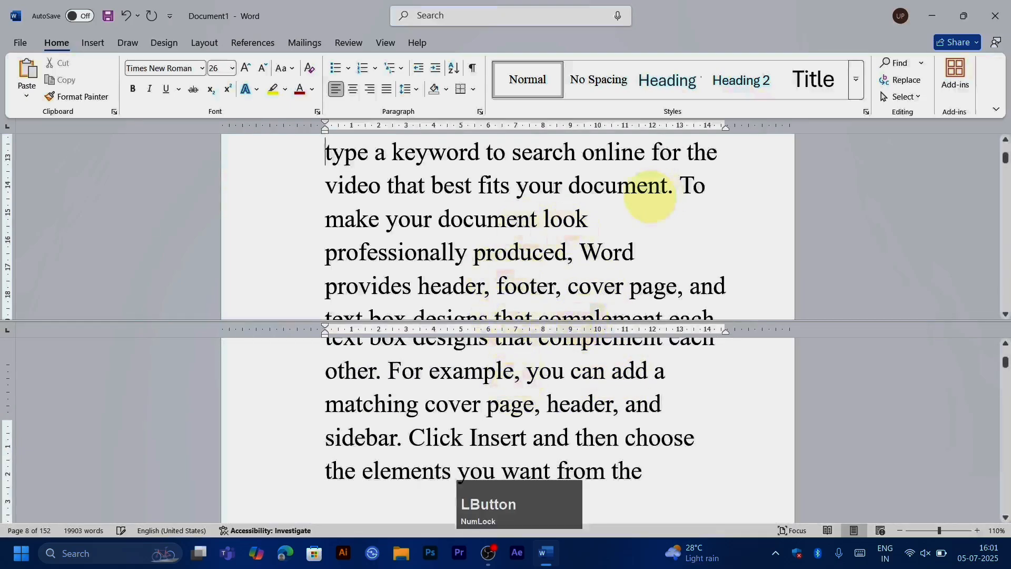
key("ctrl")
key("ctrl+g")
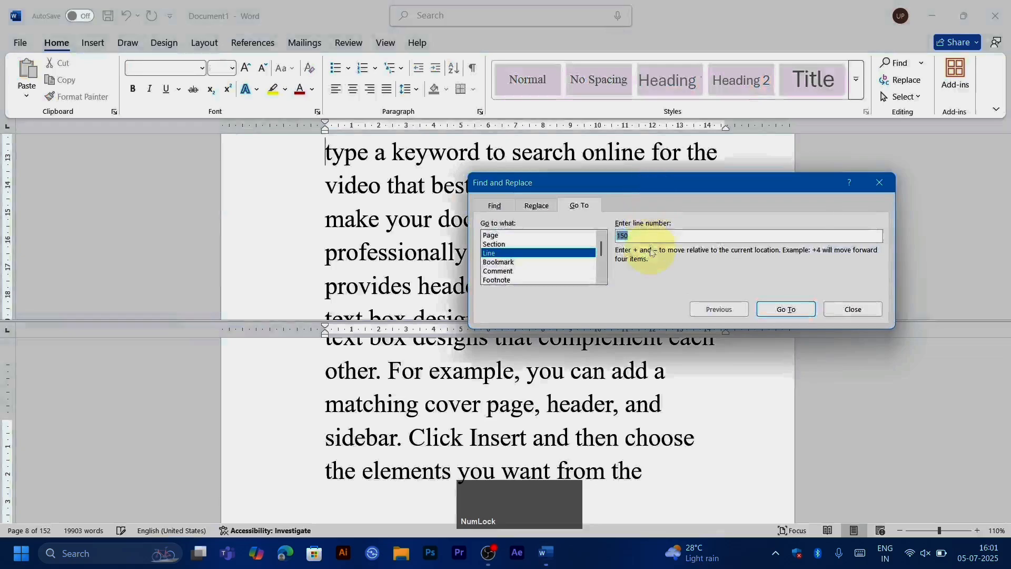
key("KP_5")
key("Return")
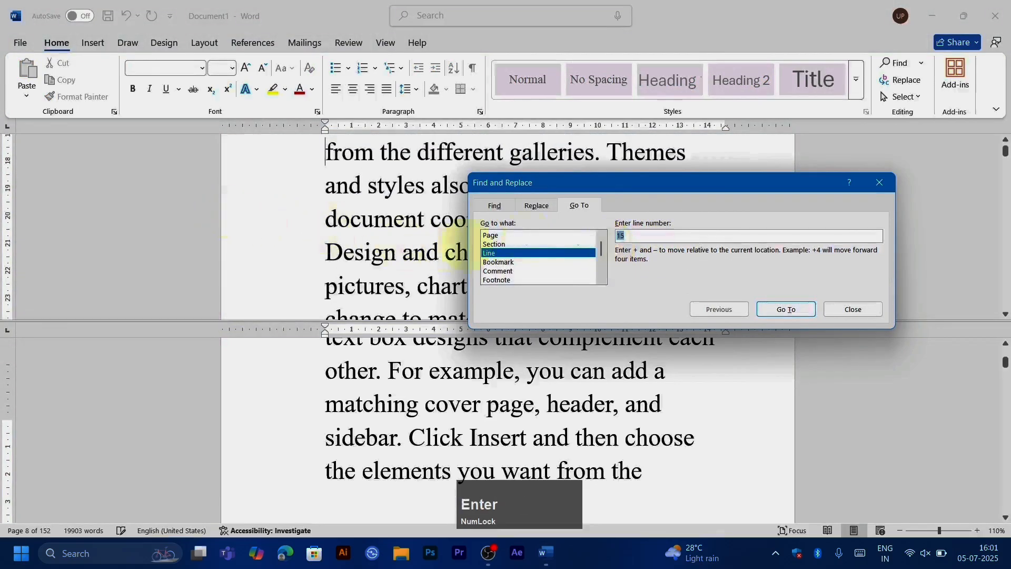
left_click(852, 311)
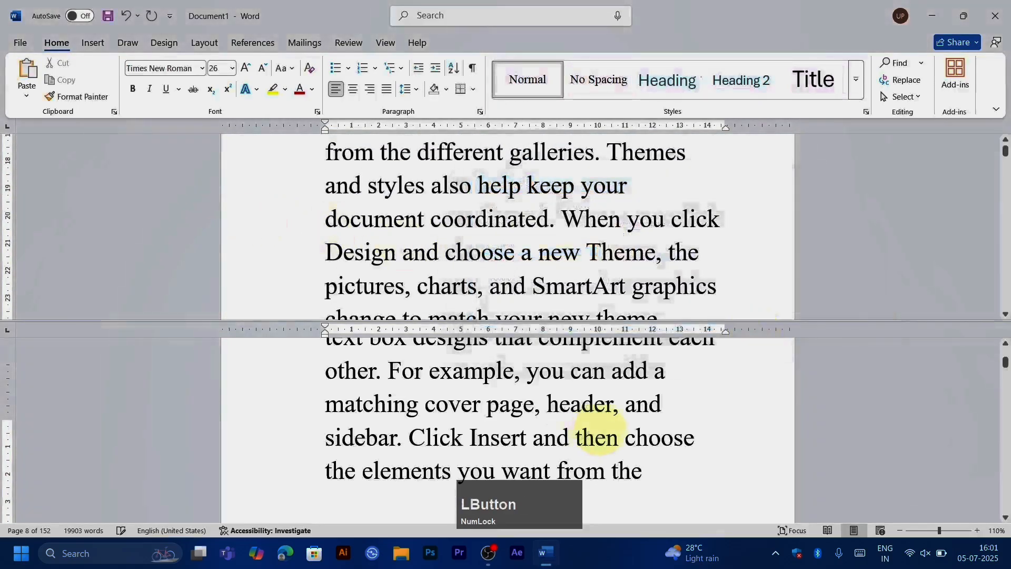
Step: Go to line 150 in the lower pane of the split window and close the dialog
key("ctrl+g")
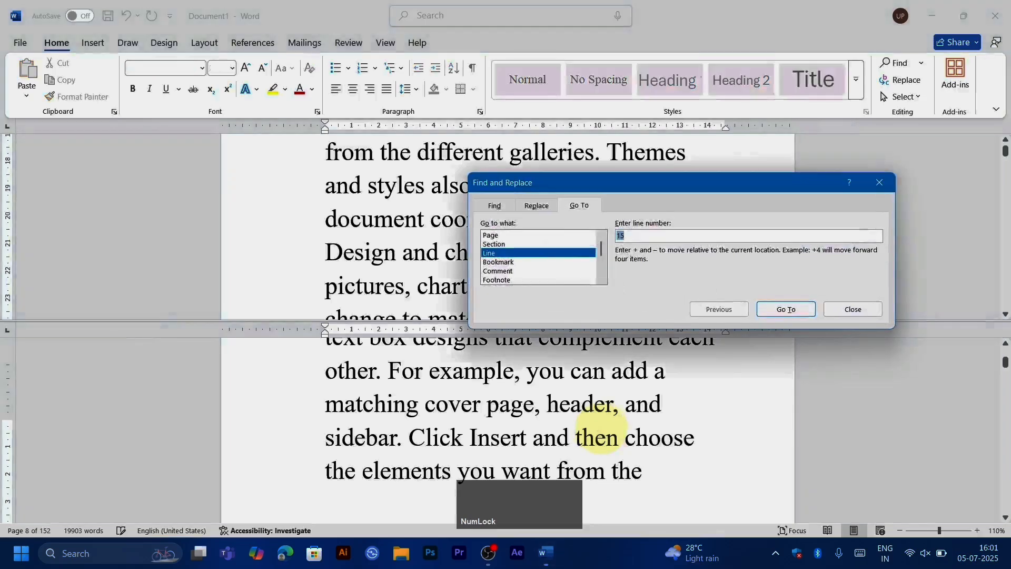
type("0")
key("Return")
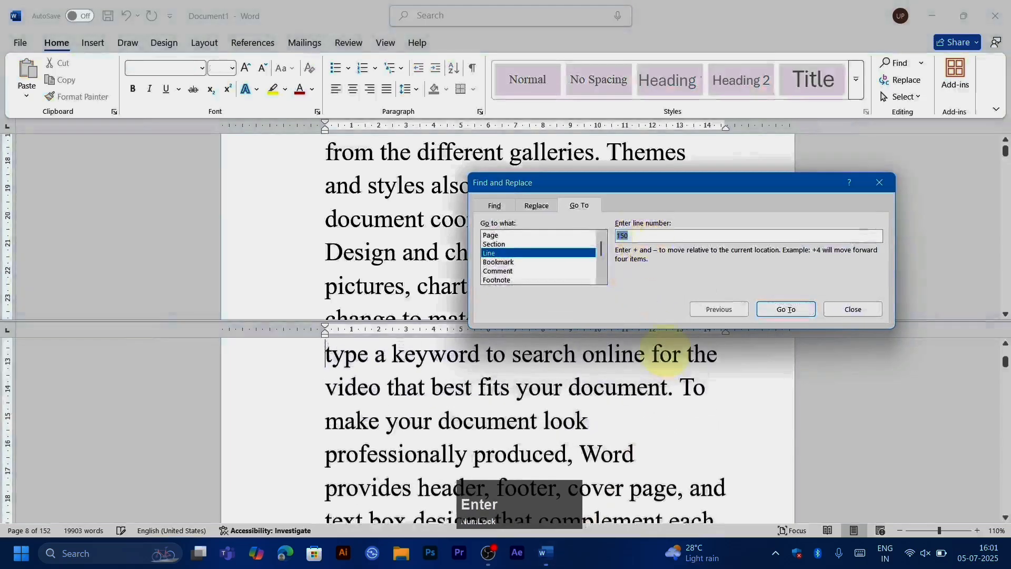
left_click(879, 182)
Step: Write "Thank you so much" on the document's last page using the lower pane
scroll(706, 444, "down", 6)
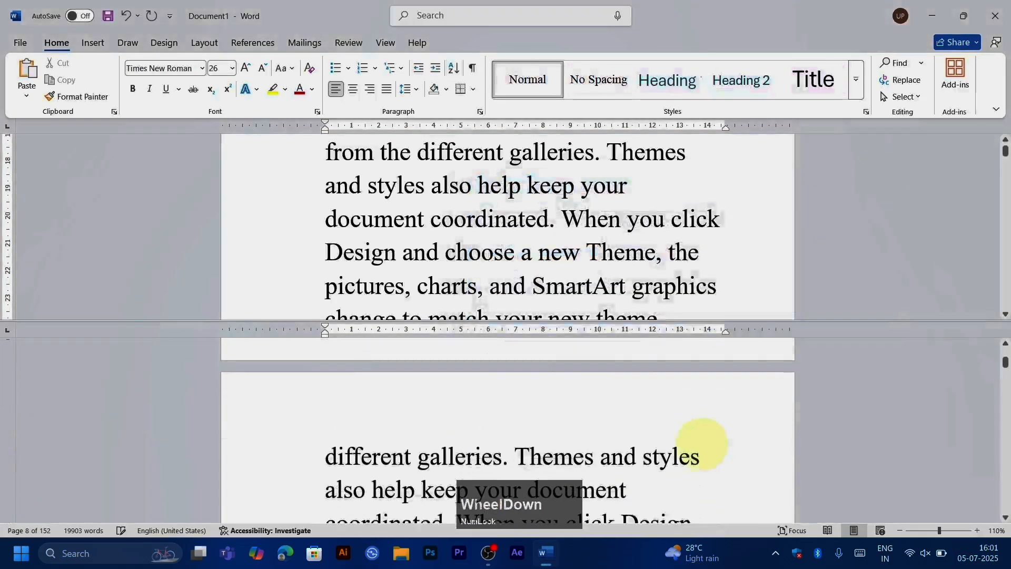
left_click_drag(1006, 363, 1004, 507)
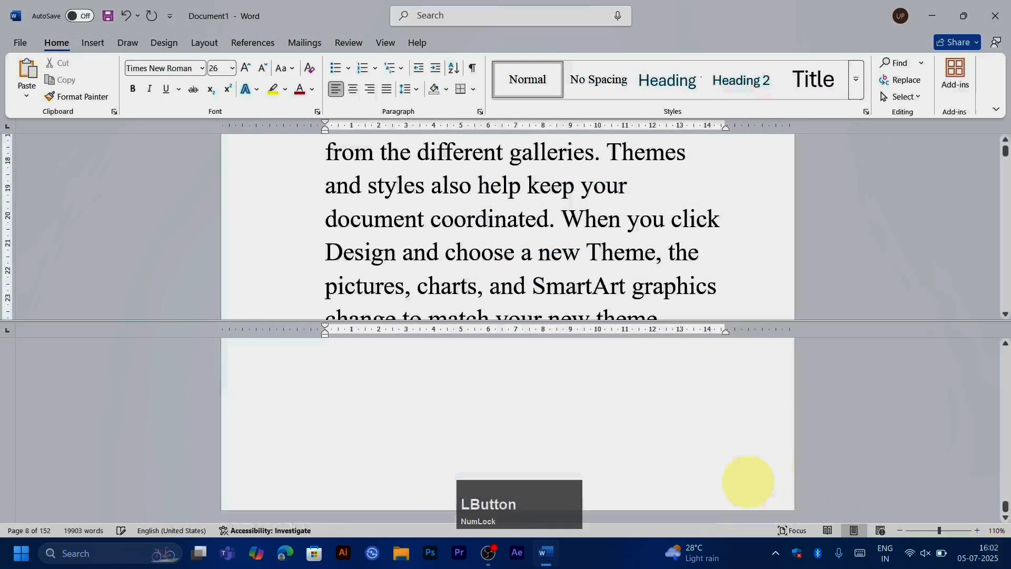
scroll(697, 473, "up", 1)
scroll(422, 447, "up", 1)
scroll(374, 438, "down", 1)
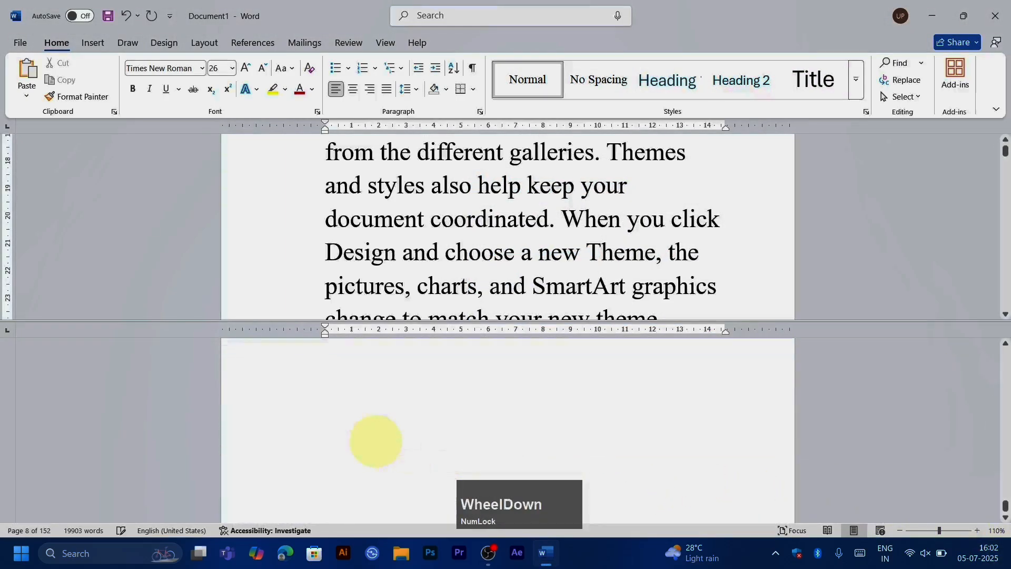
left_click(338, 411)
type("tha")
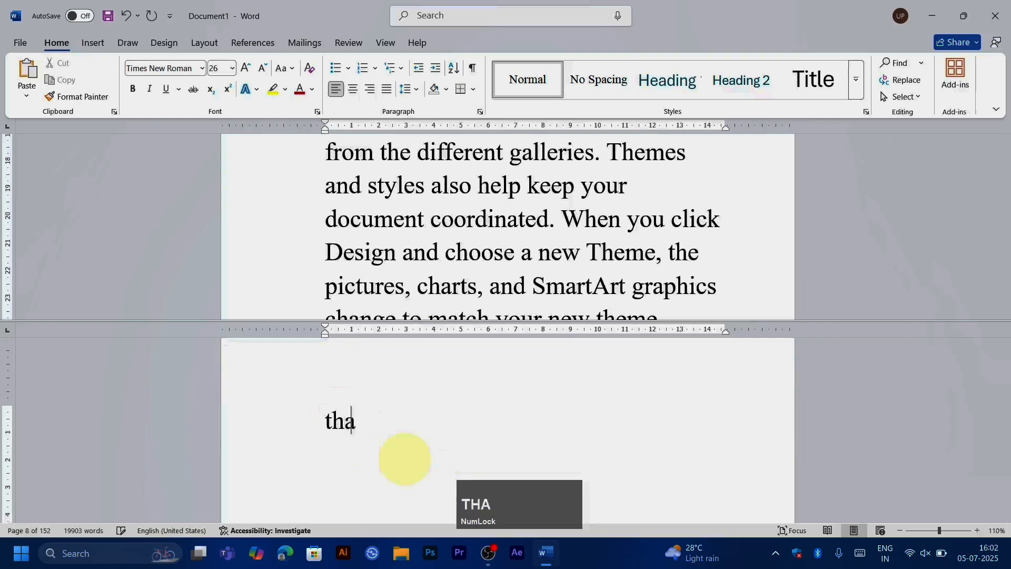
type("nk you so much")
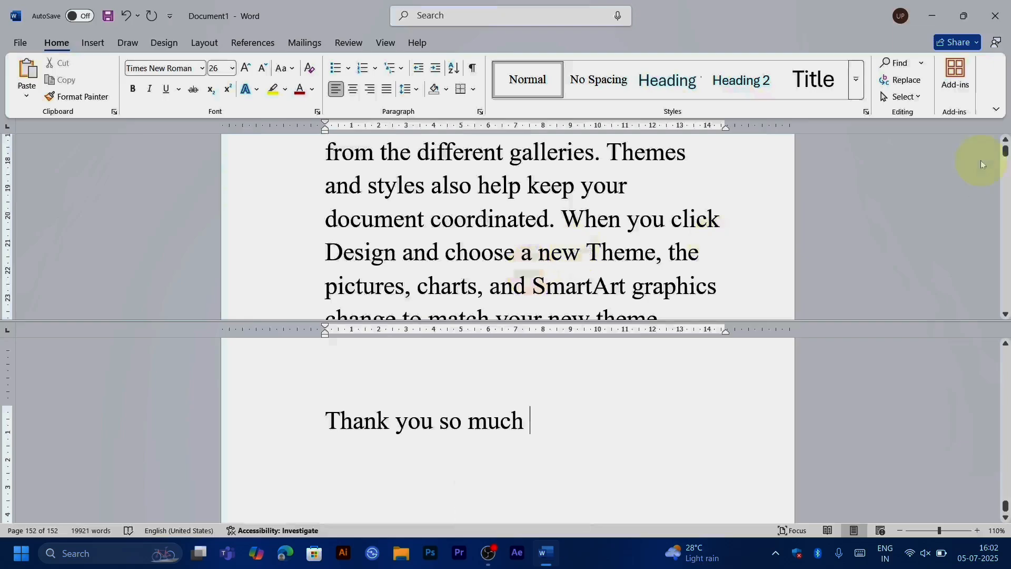
Step: Add the line "Want to add a row or a column" below "Thank you so much" and remove the window split
left_click_drag(1006, 158, 1007, 168)
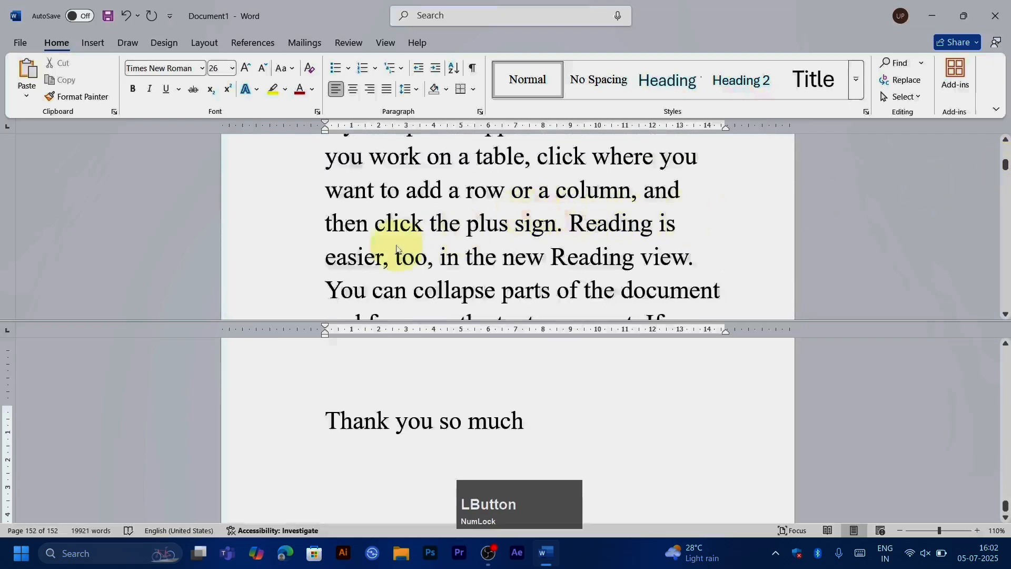
scroll(316, 210, "up", 1)
scroll(287, 208, "down", 1)
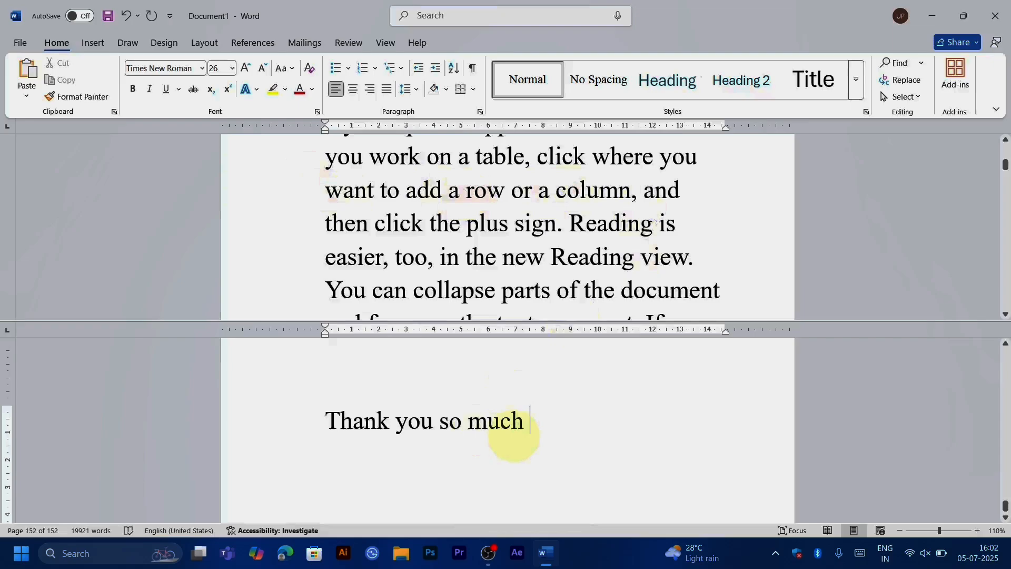
key("Return")
type("Want ")
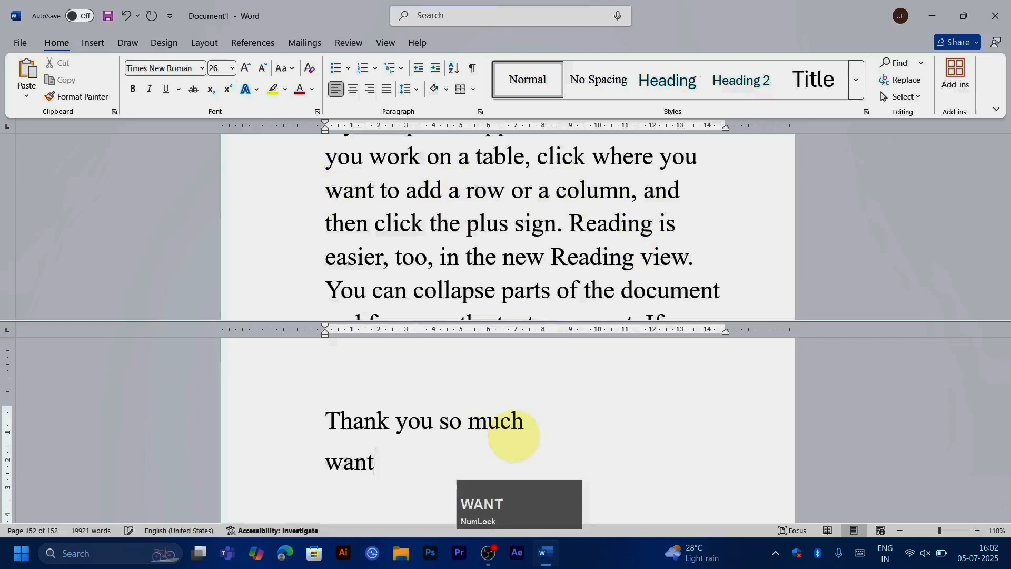
type("to add a row or a co;")
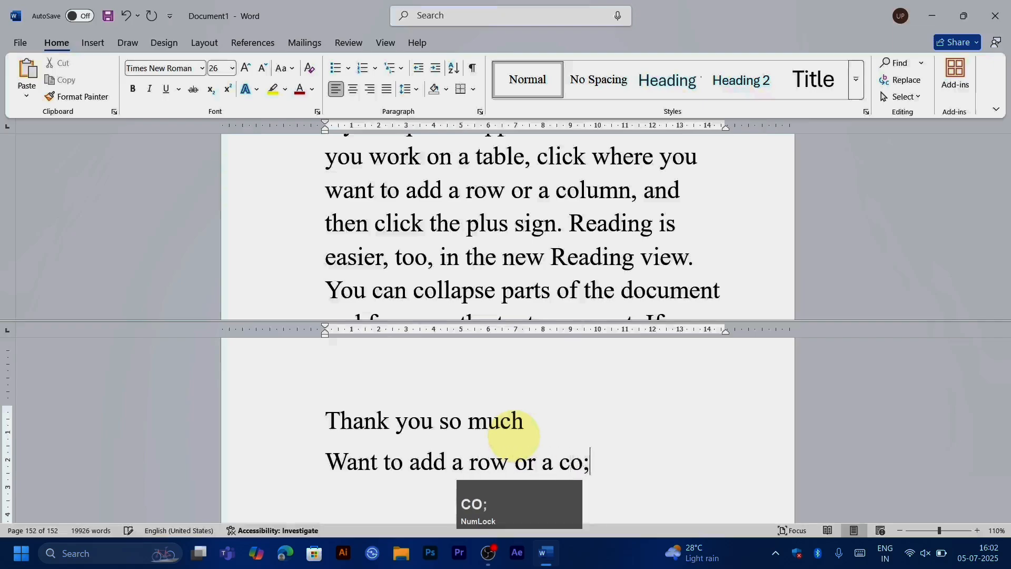
key("BackSpace")
type("lumn")
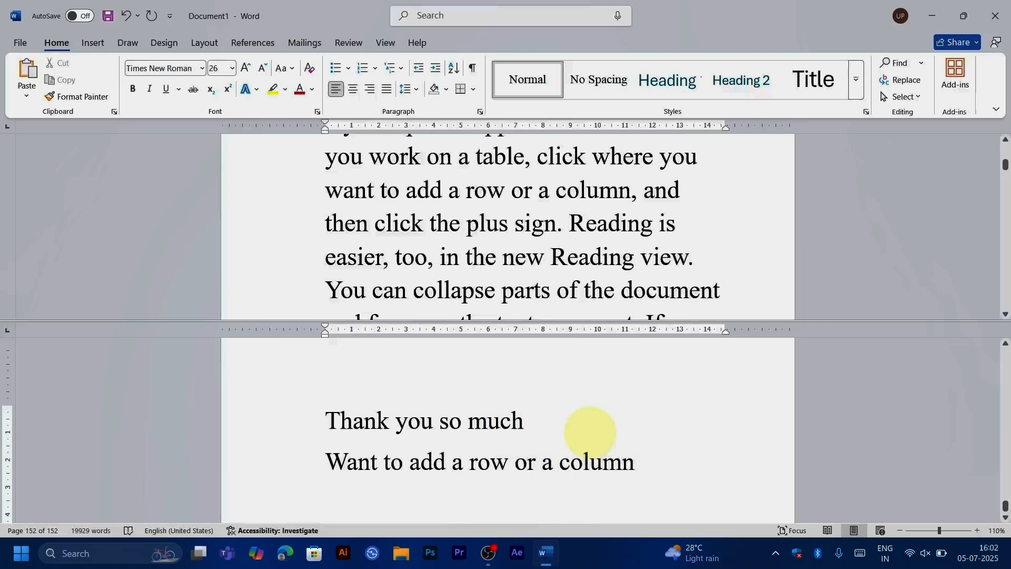
key("ctrl")
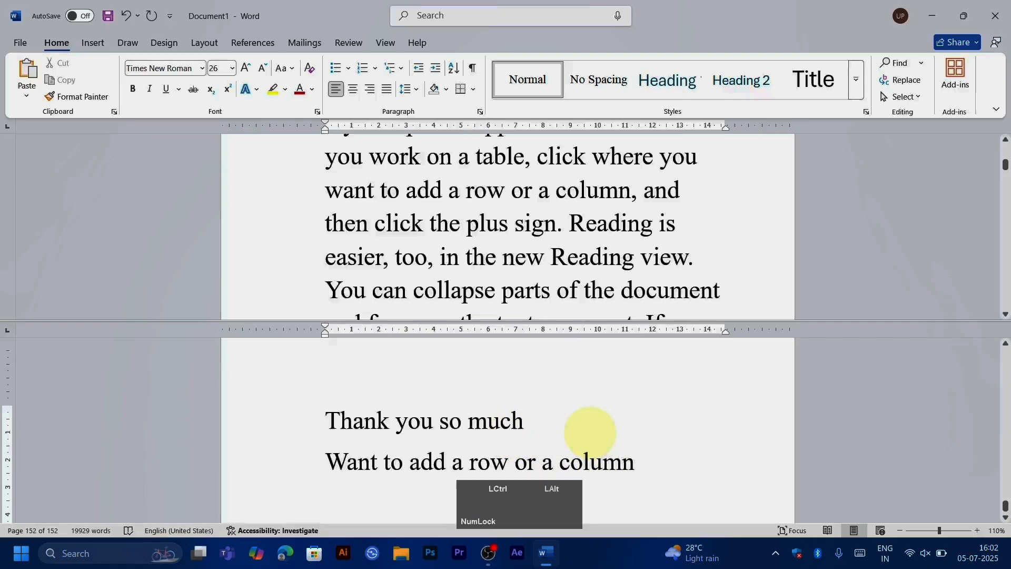
key("ctrl+alt+s")
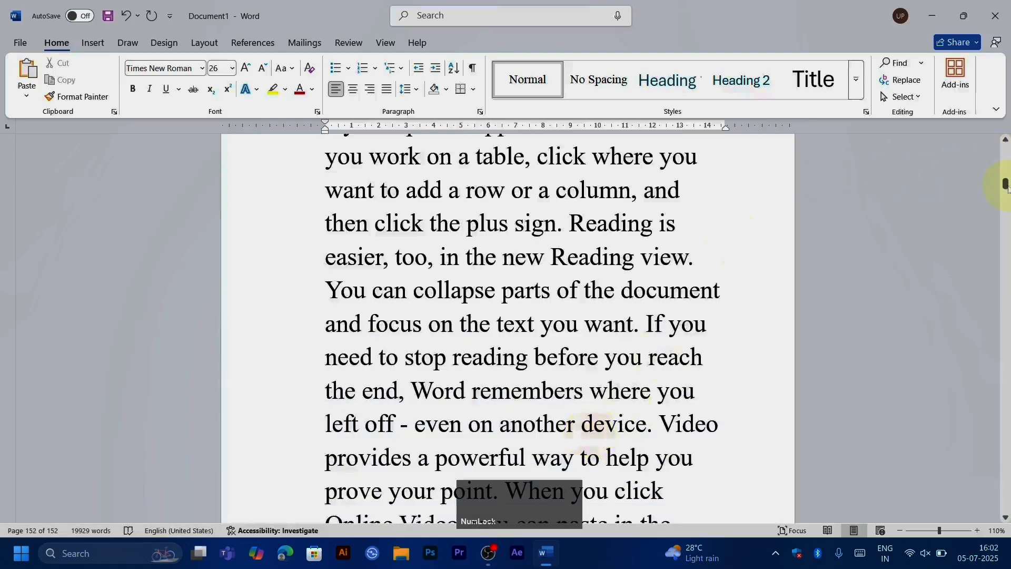
Step: Select the lines "Thank you so much" and "Want to add a row or a column" on the document's last page
left_click_drag(1006, 185, 1007, 532)
scroll(562, 346, "up", 6)
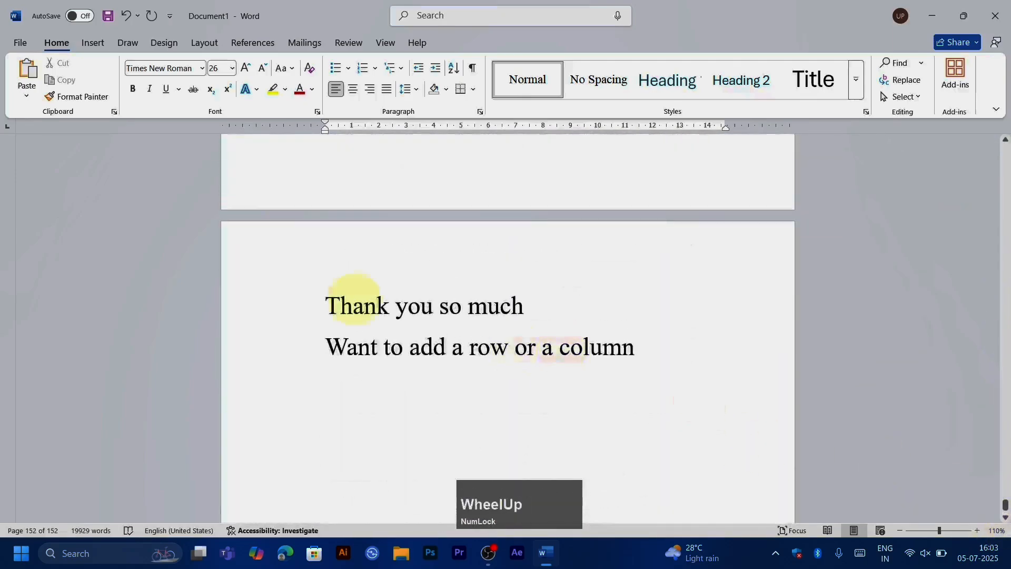
left_click_drag(289, 301, 591, 379)
scroll(533, 333, "up", 4)
scroll(492, 311, "down", 2)
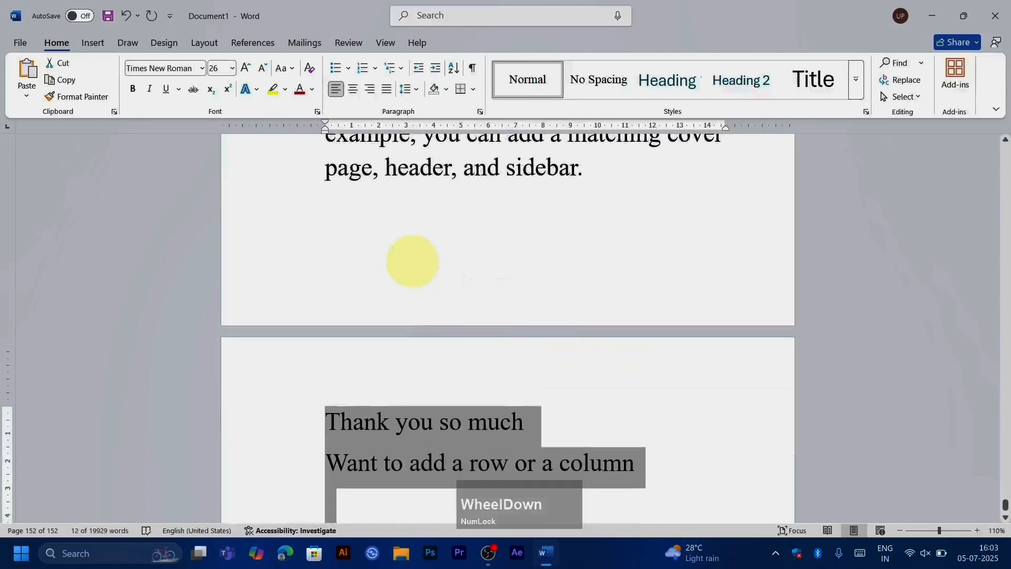
Step: Select all of the document's text and close the document without saving the changes
scroll(413, 261, "up", 2)
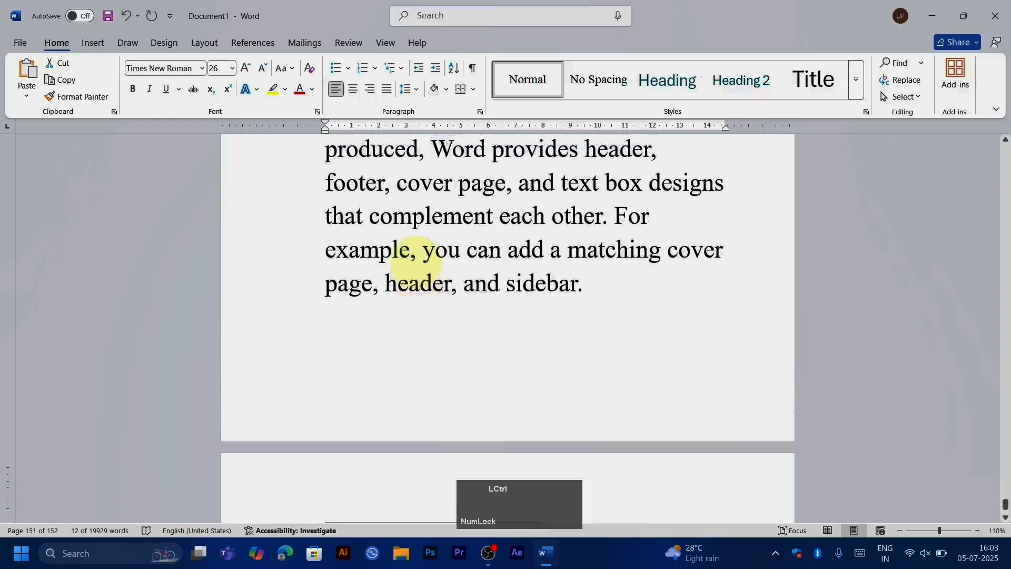
key("ctrl+a")
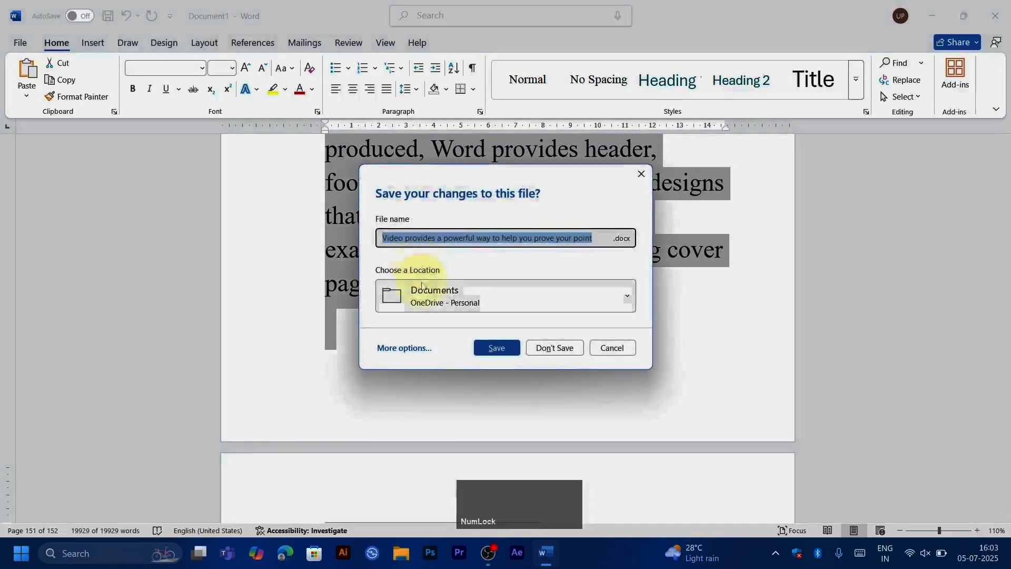
left_click(548, 350)
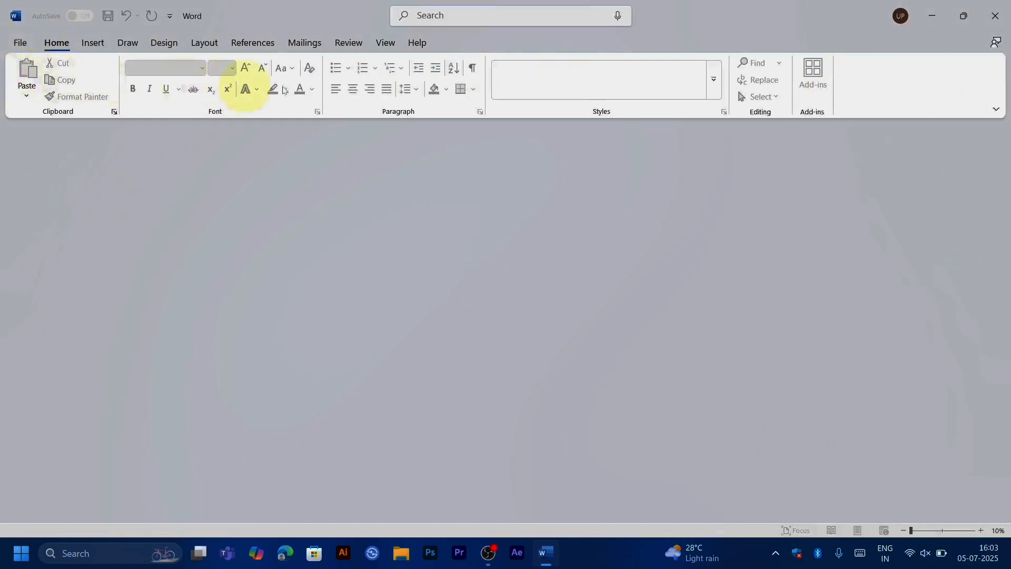
Step: Create a new blank document and place the cursor on its page
left_click(19, 44)
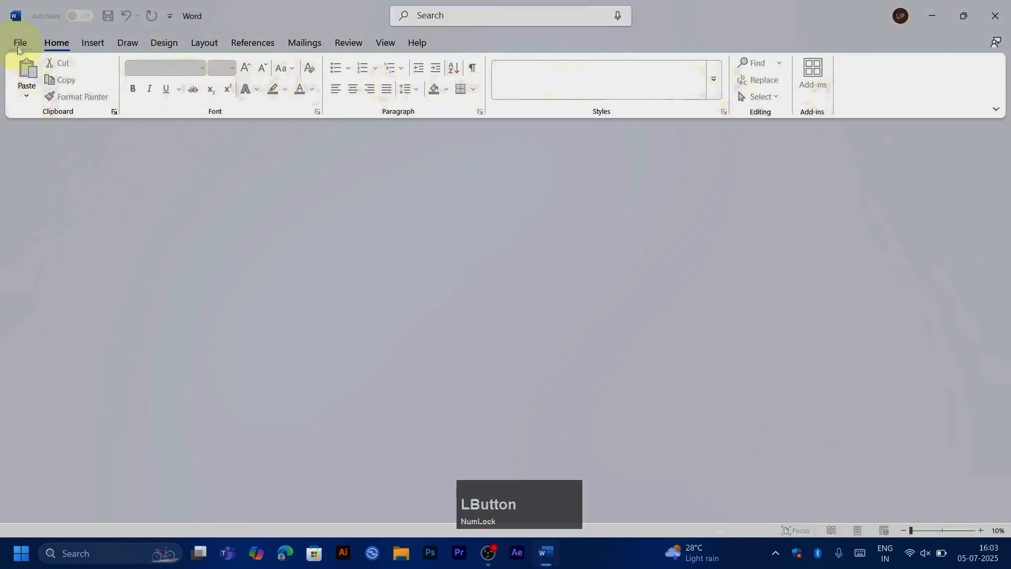
left_click(45, 108)
left_click(154, 129)
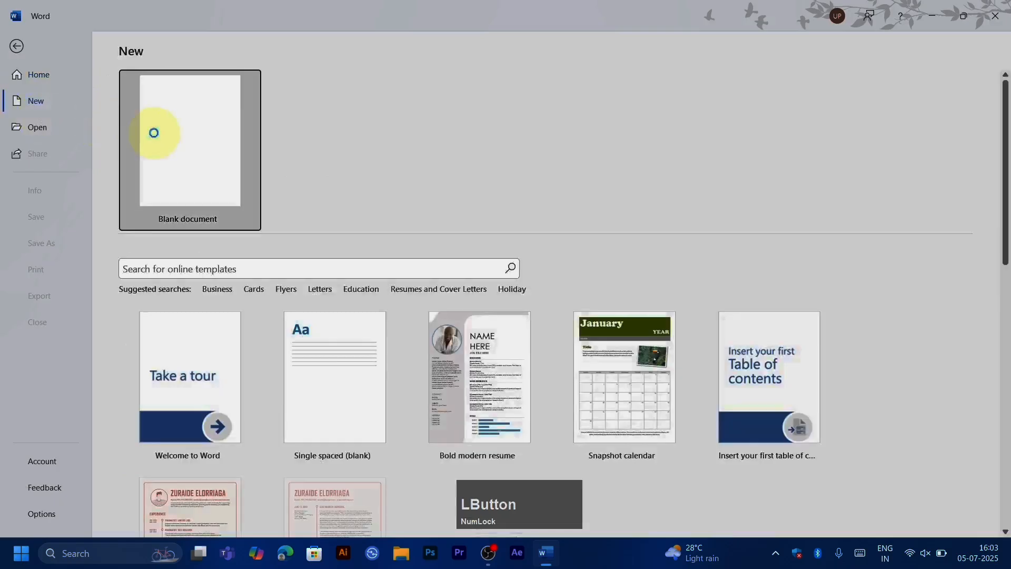
mouse_move(555, 564)
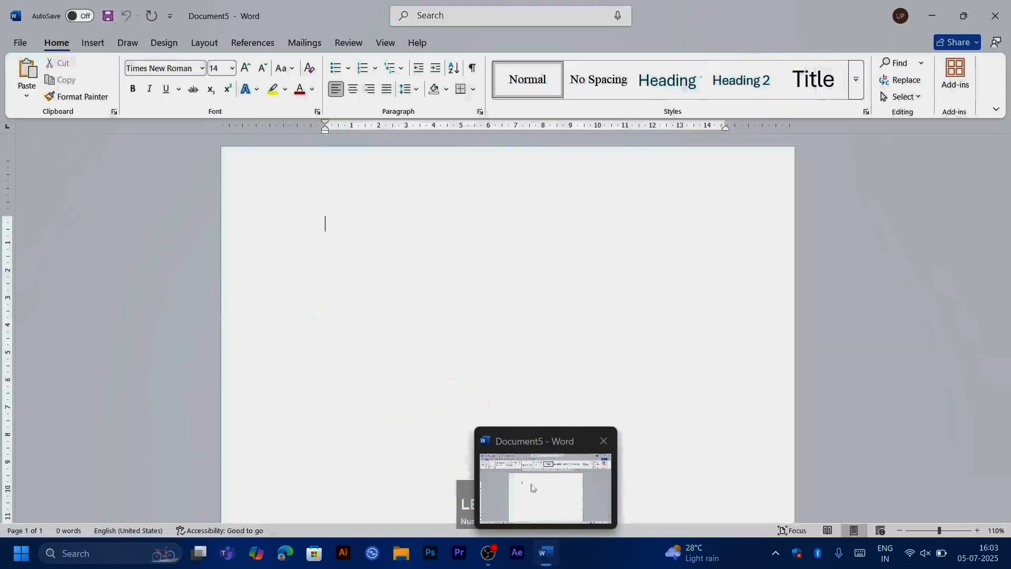
left_click(411, 298)
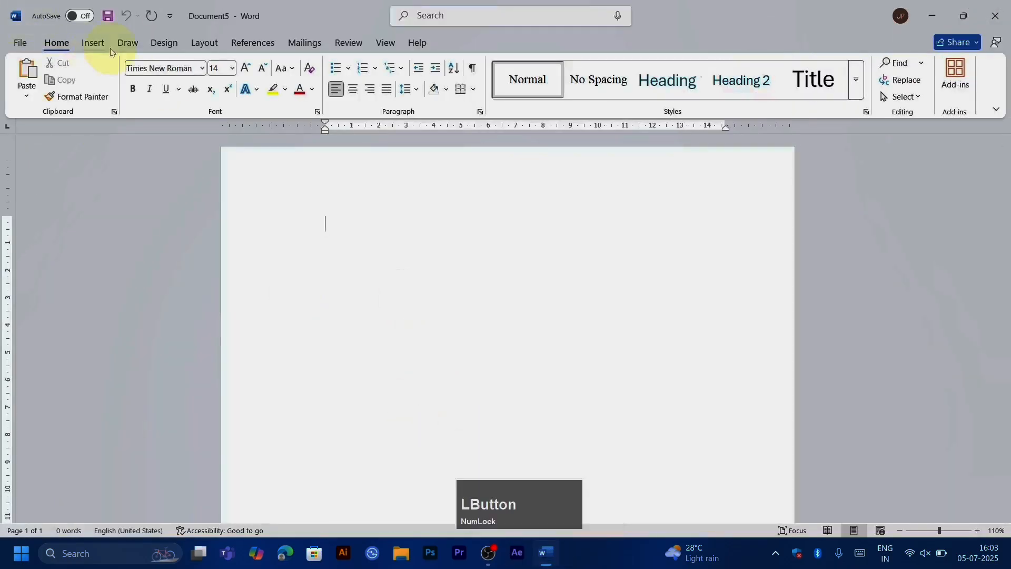
Step: Set the font colour to red and write "cbbfhbghnghg" on the first line
left_click(300, 89)
type("cb")
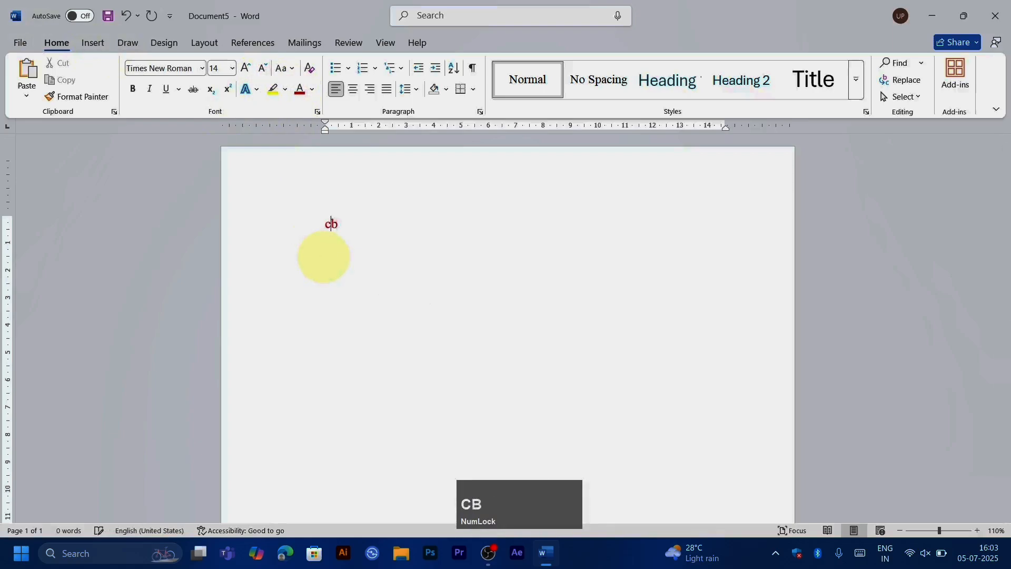
type("bfhbghnghg")
Step: Turn on superscript at the end of the red text, and select the line to enlarge its font size to 24
left_click(228, 89)
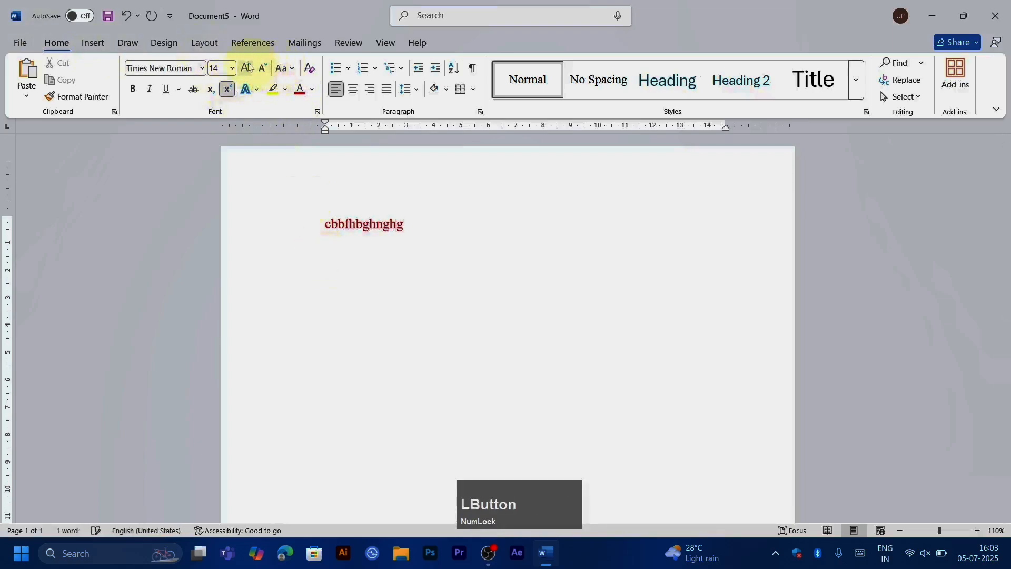
left_click(246, 68)
left_click(301, 215)
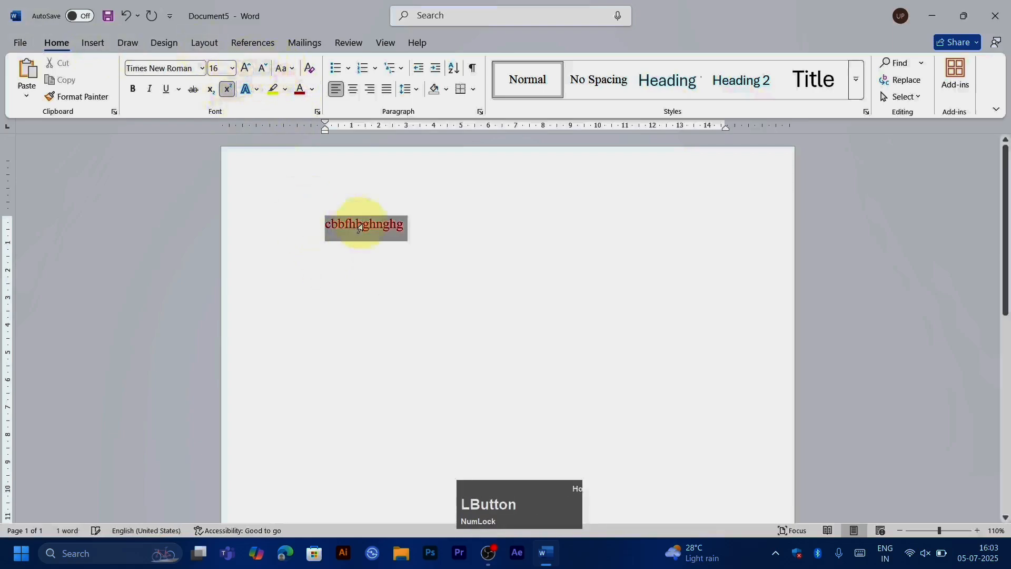
left_click(262, 68)
left_click(244, 69)
left_click(243, 69)
left_click(244, 69)
left_click(244, 69)
left_click(243, 69)
left_click(244, 69)
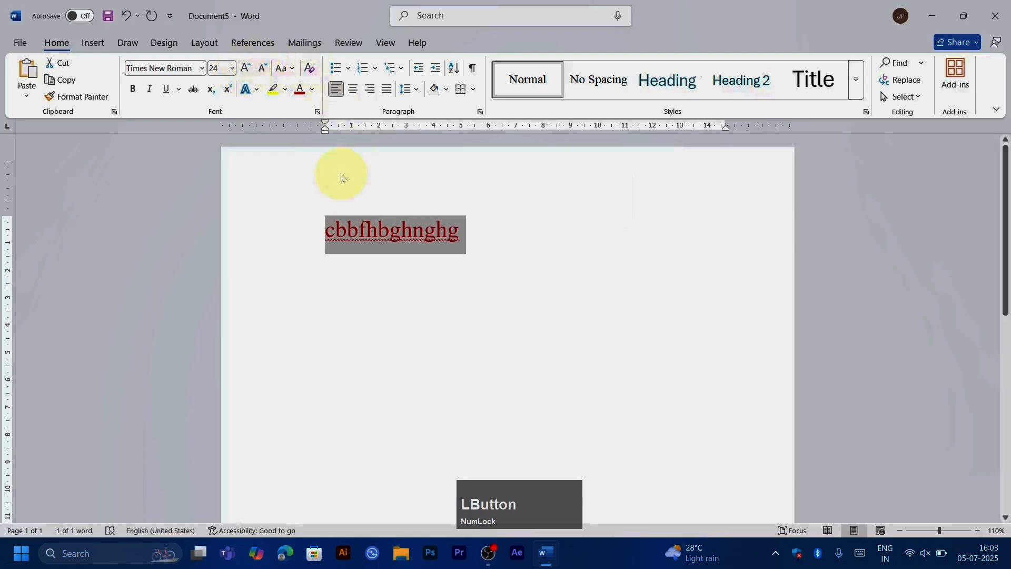
Step: Close the new document containing the red sample text without saving it
key("ctrl+w")
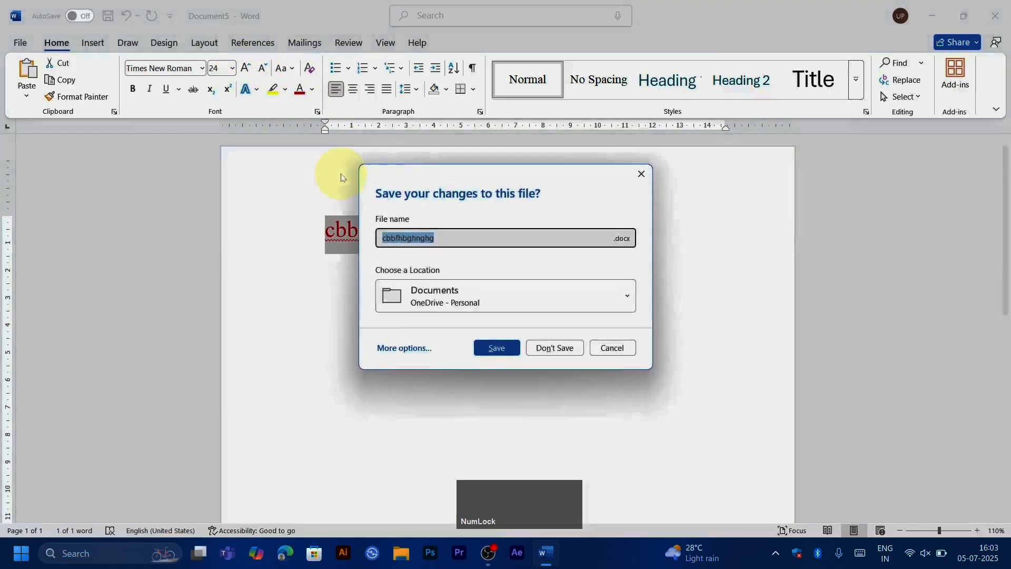
left_click(561, 350)
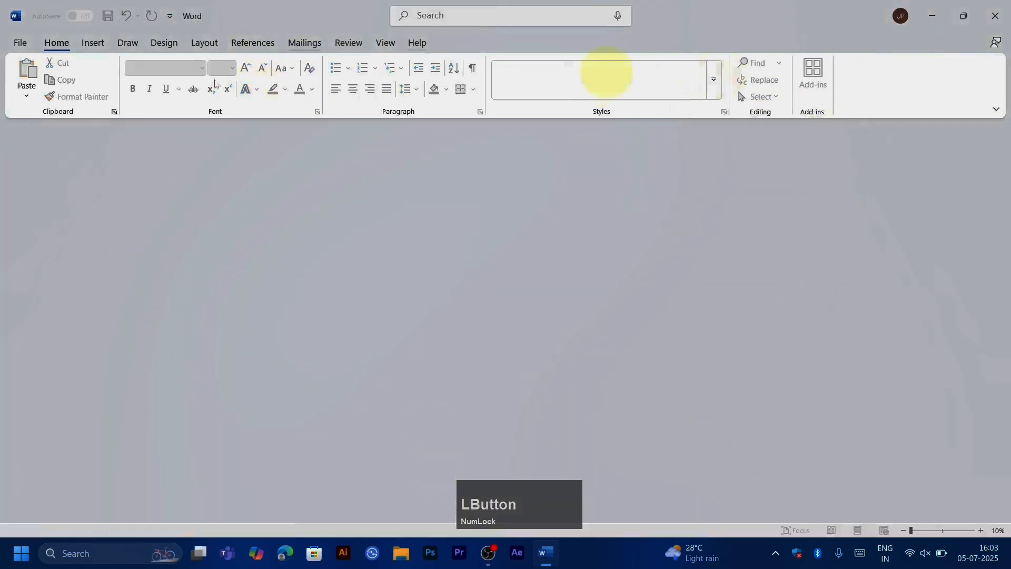